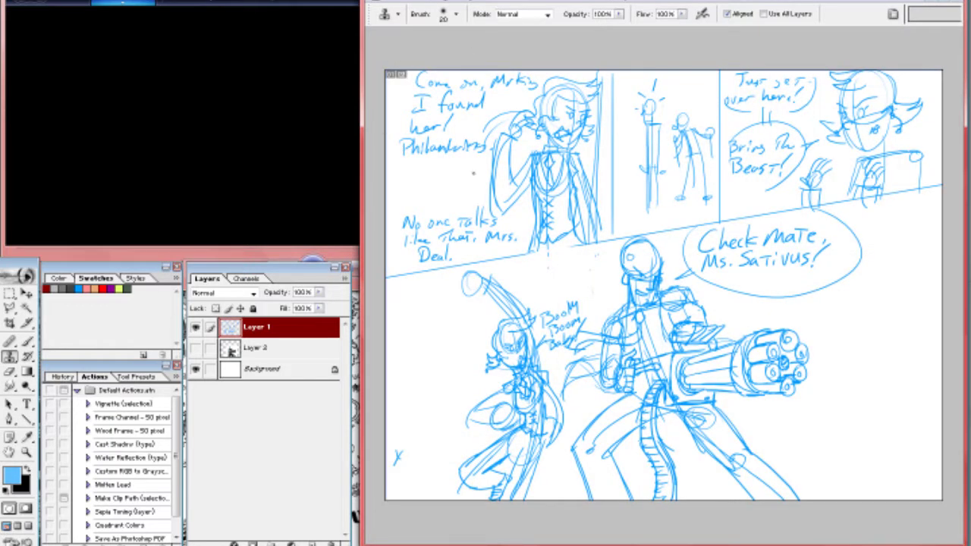
# Set up a hard round brush with a 20 px diameter
pyautogui.click(456, 13)
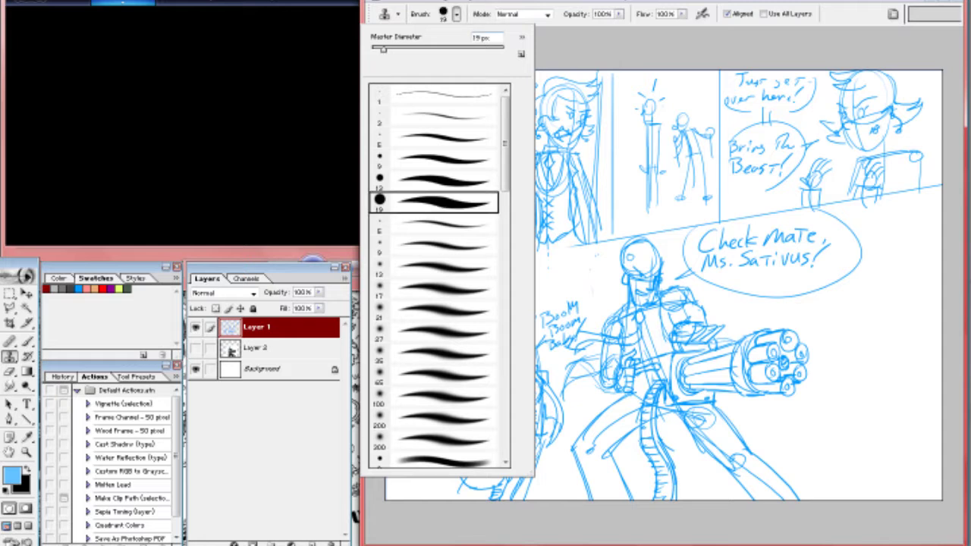
pyautogui.press('Return')
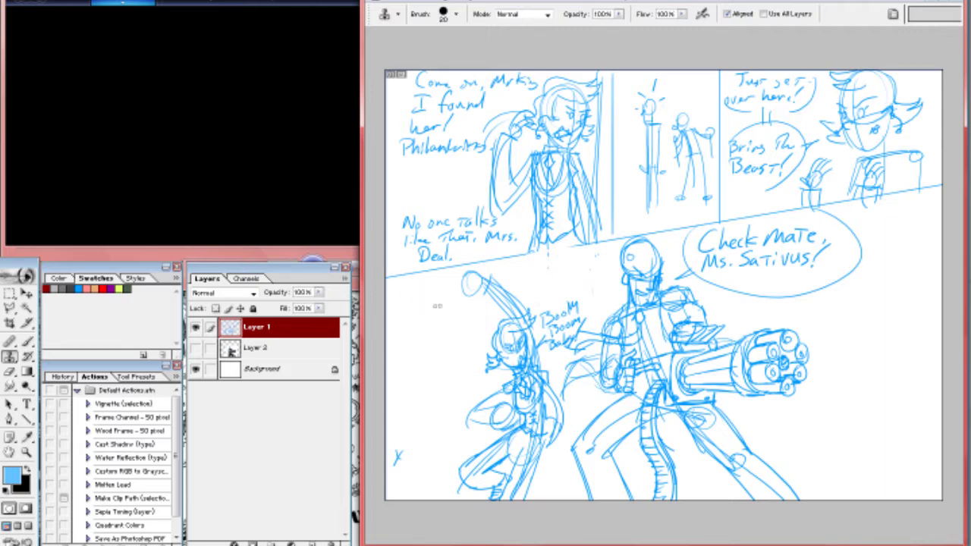
pyautogui.click(437, 305)
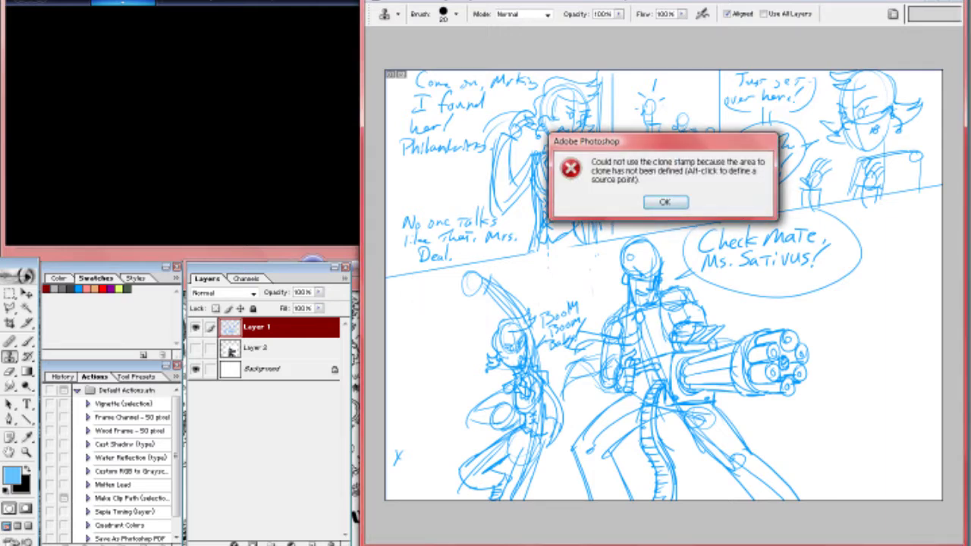
pyautogui.press('Return')
pyautogui.click(393, 352)
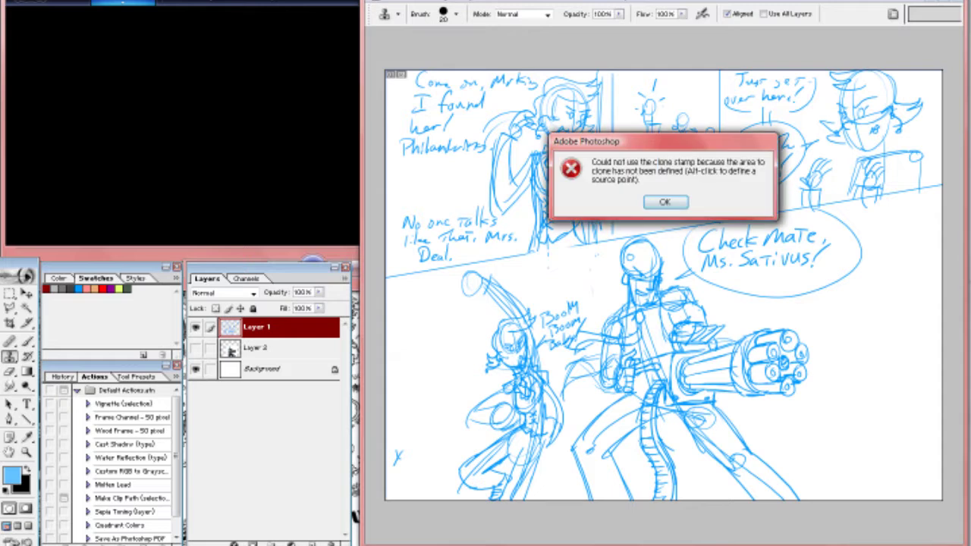
pyautogui.press('Return')
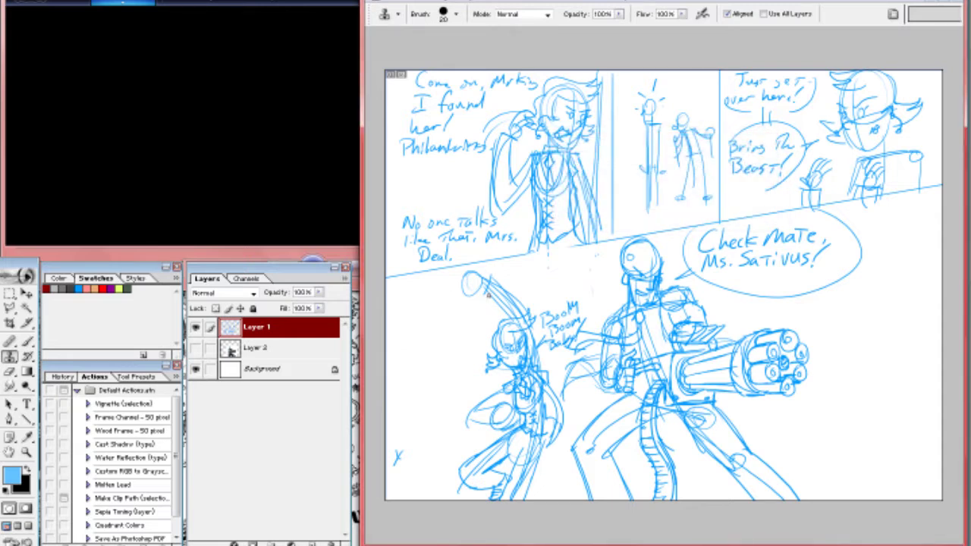
pyautogui.click(468, 308)
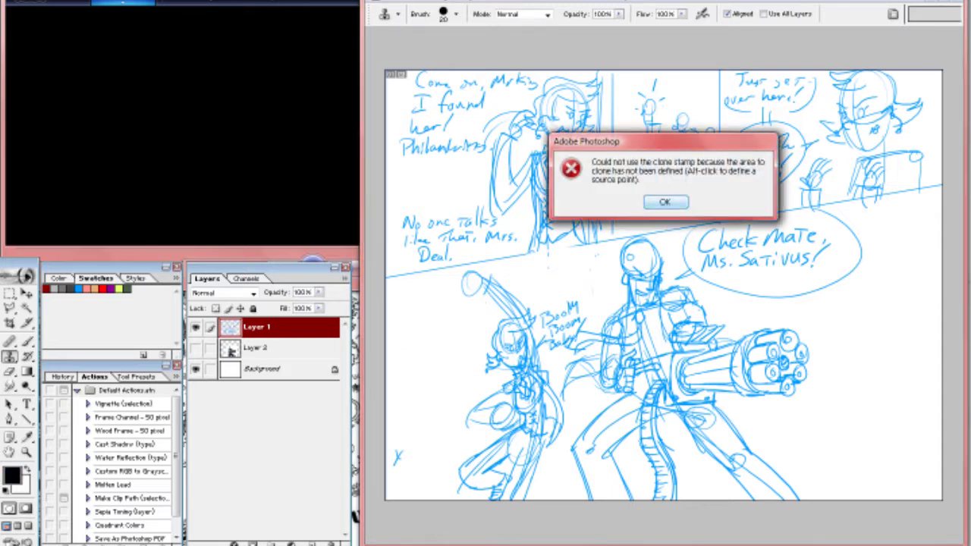
pyautogui.press('Return')
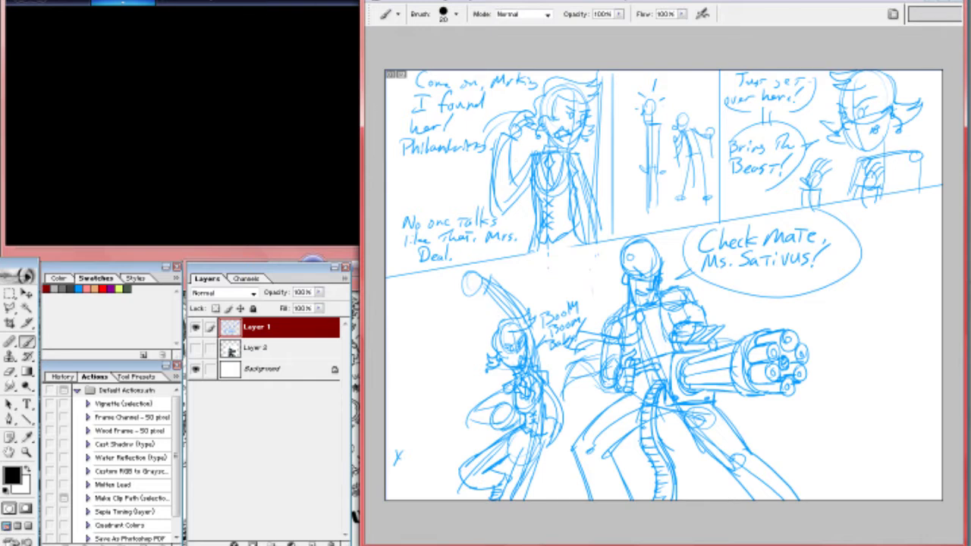
# Switch to the media player, start the music playlist, and return to the comic page in Photoshop
pyautogui.hotkey('alt', 'Tab')
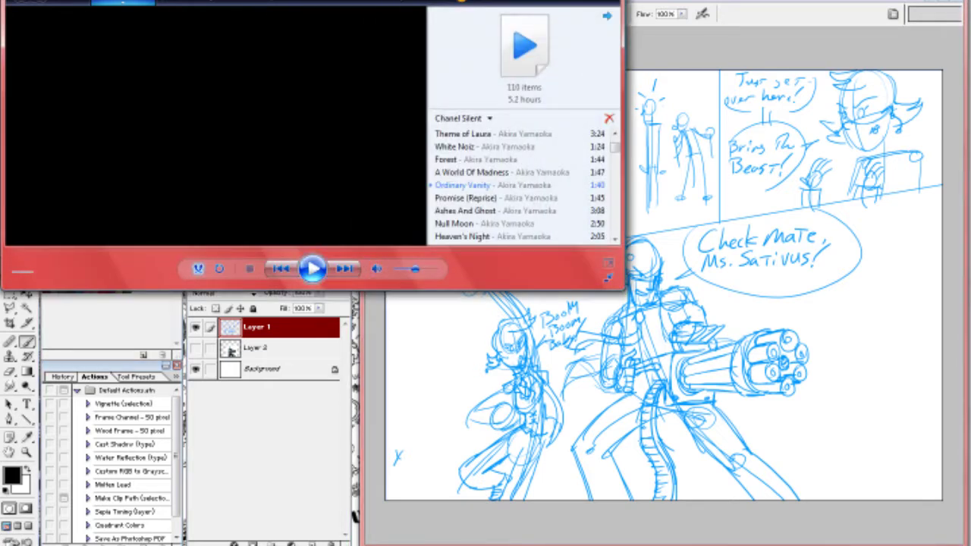
pyautogui.click(313, 268)
pyautogui.hotkey('alt', 'Tab')
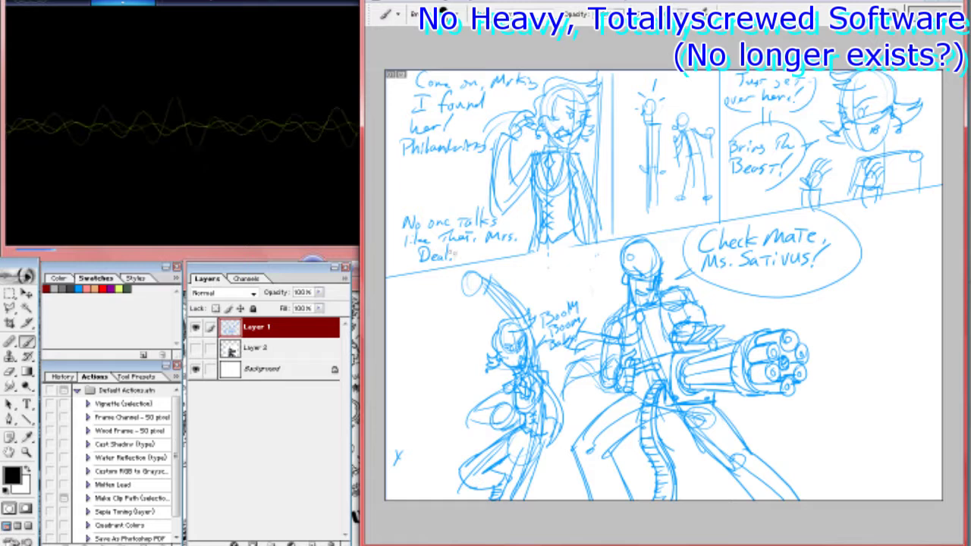
# Add a new layer named Border and draw the black diagonal panel divider along the sketched line
pyautogui.click(311, 543)
pyautogui.doubleClick(256, 326)
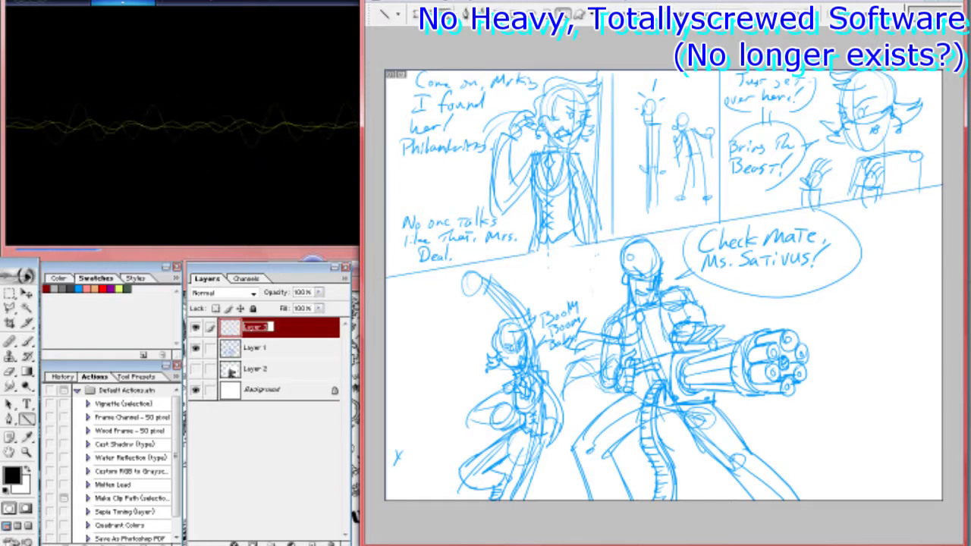
# Draw the upper row's right-hand vertical divider on a new layer, erase its overhang below the diagonal, and merge it into Border
pyautogui.click(311, 543)
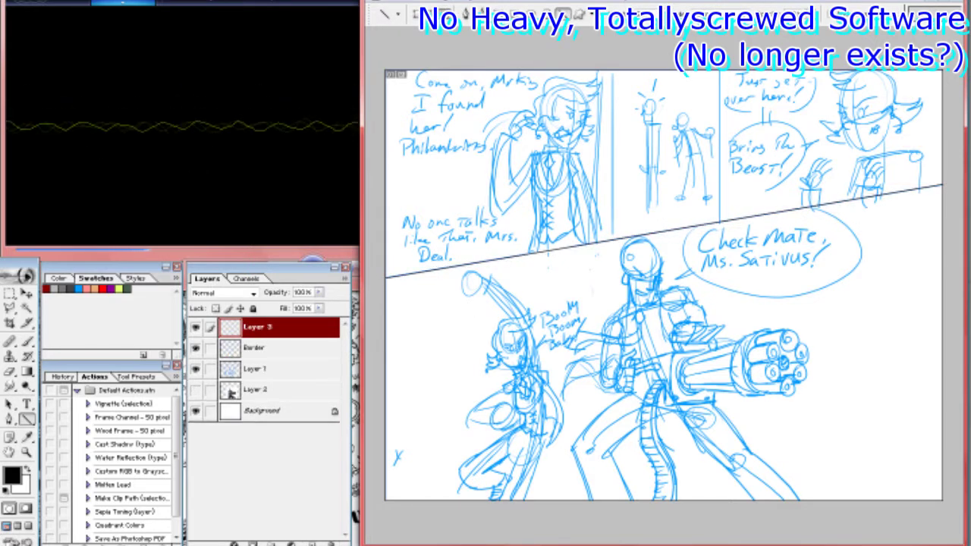
pyautogui.moveTo(719, 72); pyautogui.dragTo(719, 227)
pyautogui.press('z')
pyautogui.click(706, 243)
pyautogui.click(769, 163)
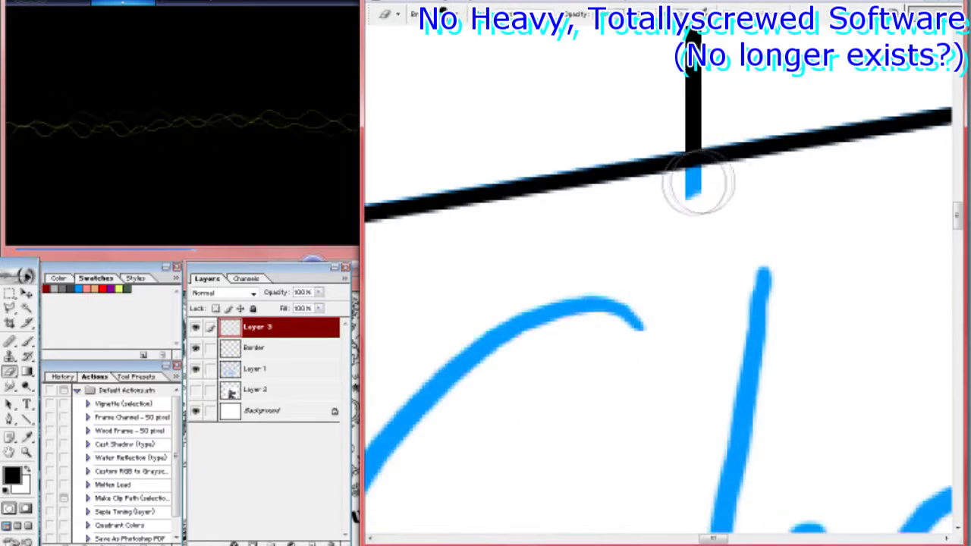
pyautogui.hotkey('ctrl', 'e')
# Thicken the page frame and panel dividers by expanding a selection of them and filling it with black
pyautogui.hotkey('ctrl', '-')
pyautogui.hotkey('ctrl', '0')
pyautogui.rightClick(660, 292)
pyautogui.press('Escape')
pyautogui.hotkey('alt', 's')
pyautogui.press('m')
pyautogui.press('e')
pyautogui.press('Return')
pyautogui.hotkey('alt', 'BackSpace')
# Add a layer named Ink beneath Border and rename the blue sketch layer Pencil, with its opacity at 70%
pyautogui.hotkey('alt', '[')
pyautogui.hotkey('ctrl', 'shift', 'alt', 'n')
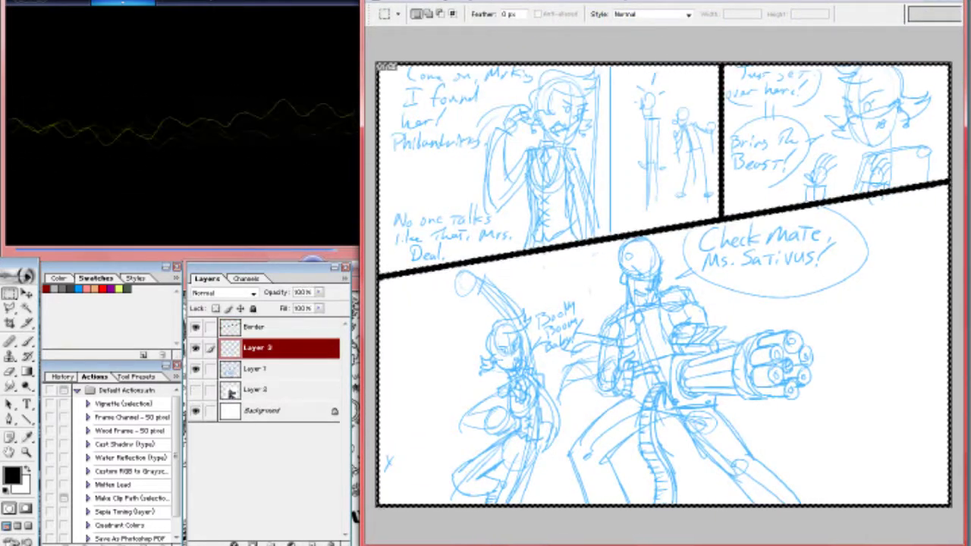
pyautogui.doubleClick(254, 348)
pyautogui.write('Ink')
pyautogui.press('Tab')
pyautogui.write('Pencil')
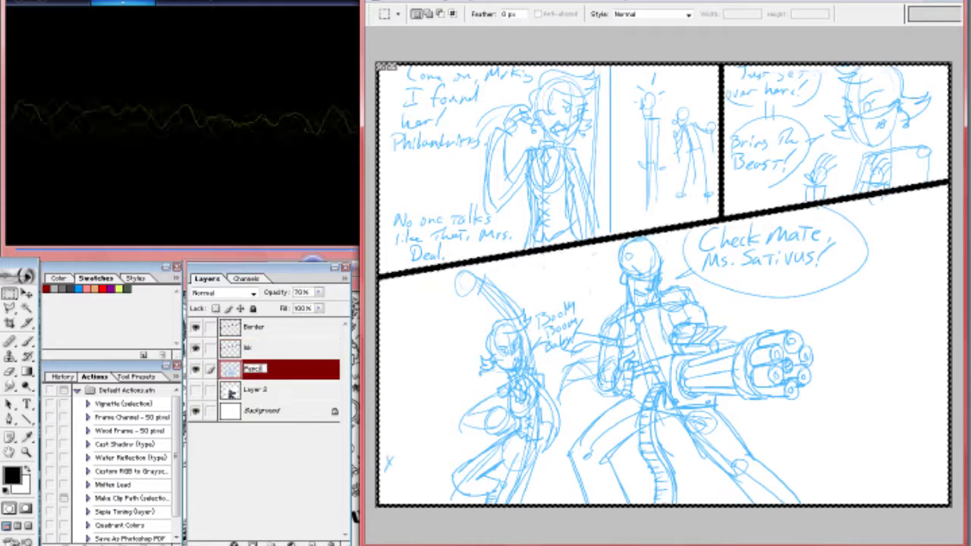
pyautogui.press('Return')
# Delete the hidden Layer 2
pyautogui.hotkey('alt', '[')
pyautogui.press('Delete')
pyautogui.hotkey('shift', 'alt', ']')
# On the Ink layer, ink the eyebrows, eyes, nose and open mouth of the first panel's character in black
pyautogui.press('z')
pyautogui.hotkey('ctrl', '=')
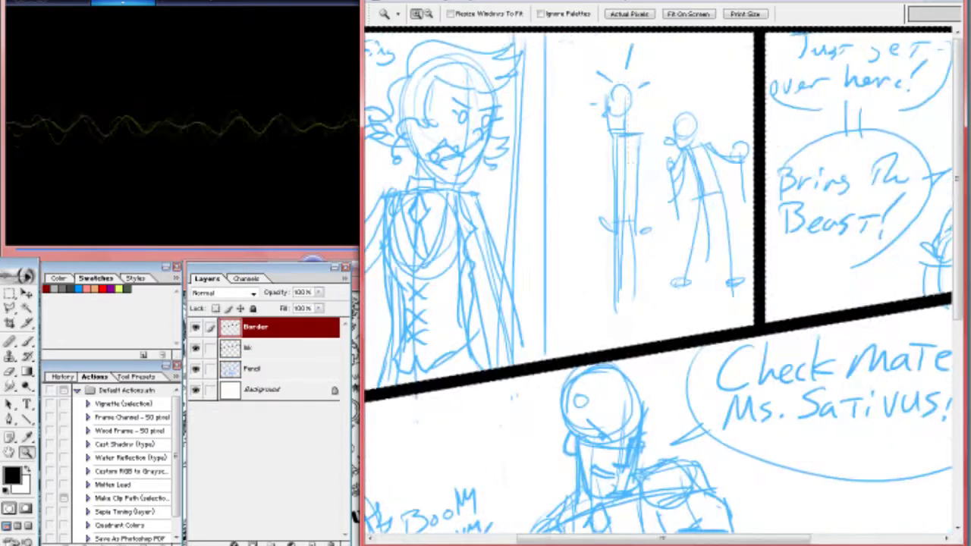
pyautogui.press('b')
pyautogui.hotkey('alt', '[')
pyautogui.hotkey('ctrl', '=')
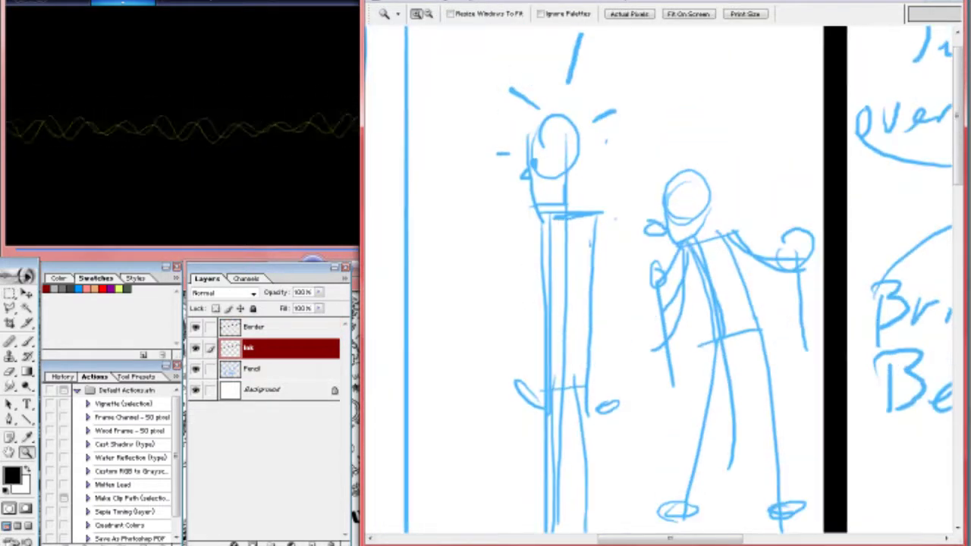
pyautogui.hotkey('ctrl', '-')
pyautogui.hscroll(2, 658, 288)
pyautogui.click(516, 137)
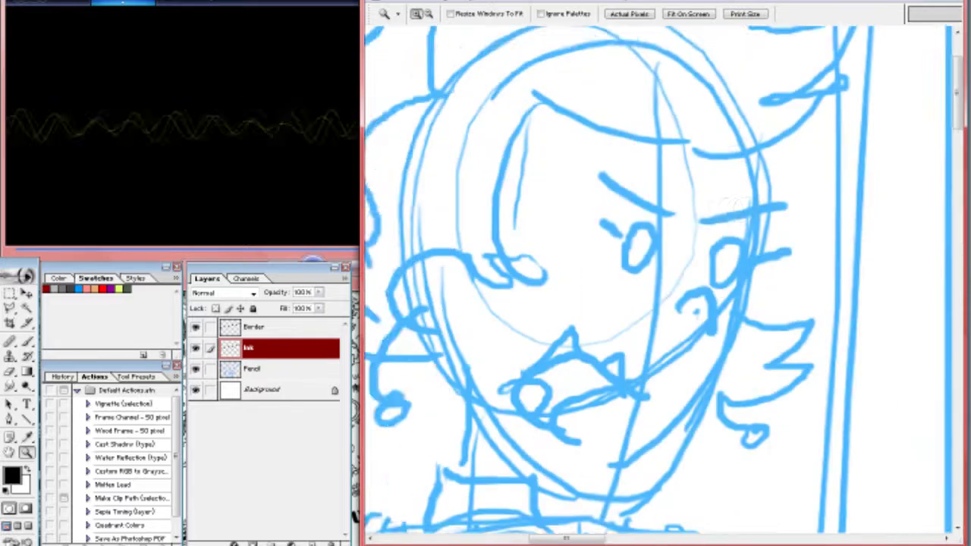
pyautogui.press('b')
pyautogui.moveTo(660, 206); pyautogui.dragTo(742, 194)
pyautogui.moveTo(559, 157); pyautogui.dragTo(627, 201)
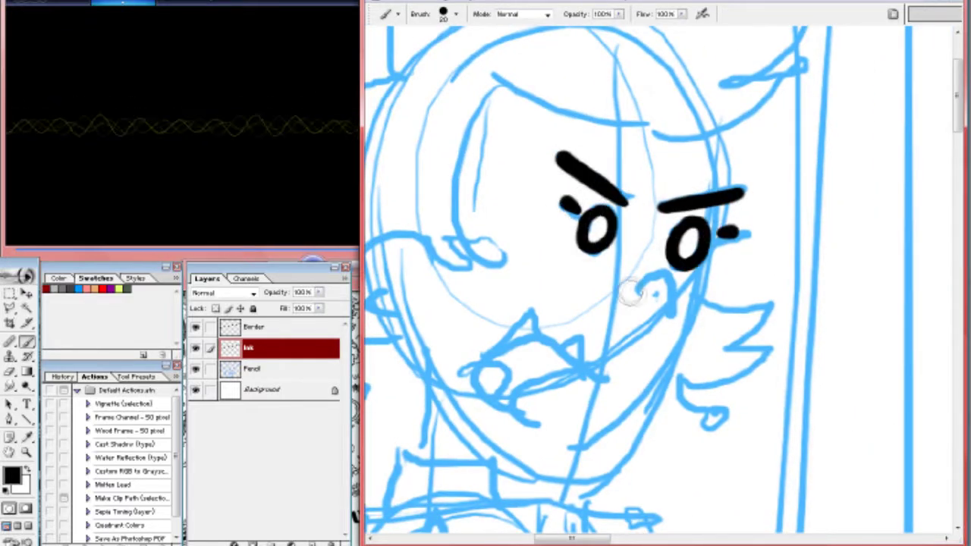
pyautogui.click(654, 303)
pyautogui.moveTo(604, 377)
pyautogui.mouseDown()
pyautogui.moveTo(542, 345)
pyautogui.moveTo(540, 415)
pyautogui.mouseUp()
pyautogui.moveTo(500, 337); pyautogui.dragTo(565, 353)
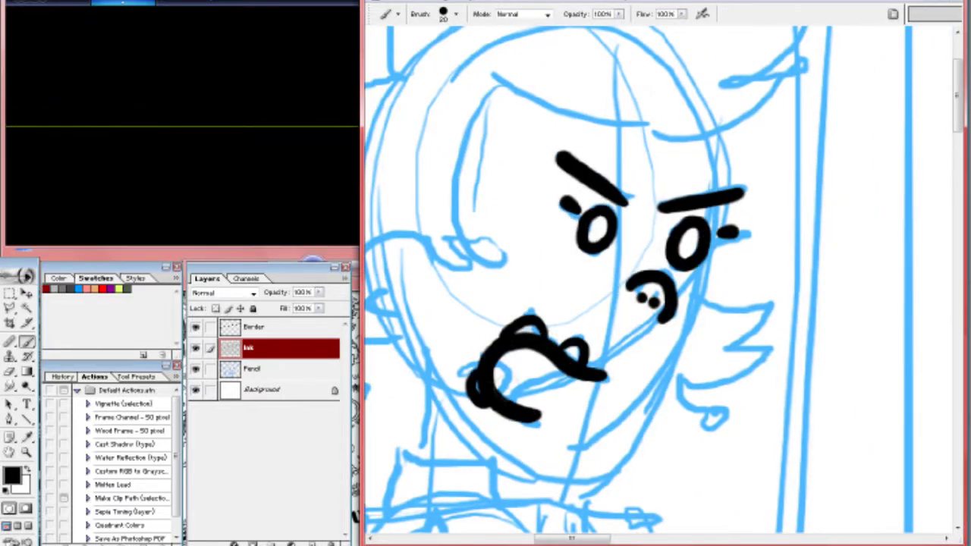
# Ink the first character's jawline, side hair tufts, ear and dangling earrings over the sketch
pyautogui.moveTo(712, 292); pyautogui.dragTo(540, 466)
pyautogui.moveTo(716, 292)
pyautogui.mouseDown()
pyautogui.moveTo(739, 299)
pyautogui.moveTo(758, 372)
pyautogui.moveTo(683, 425)
pyautogui.moveTo(705, 417)
pyautogui.mouseUp()
pyautogui.moveTo(428, 248)
pyautogui.mouseDown()
pyautogui.moveTo(603, 220)
pyautogui.moveTo(547, 297)
pyautogui.moveTo(523, 372)
pyautogui.moveTo(552, 379)
pyautogui.mouseUp()
pyautogui.moveTo(637, 364); pyautogui.dragTo(550, 273)
pyautogui.moveTo(513, 222)
pyautogui.mouseDown()
pyautogui.moveTo(637, 346)
pyautogui.moveTo(773, 531)
pyautogui.moveTo(599, 516)
pyautogui.mouseUp()
pyautogui.moveTo(542, 334); pyautogui.dragTo(726, 226)
pyautogui.hotkey('ctrl', 'z')
# Ink the fringe, the top of the hair and the swept-back locks of the first character
pyautogui.moveTo(552, 158)
pyautogui.mouseDown()
pyautogui.moveTo(607, 201)
pyautogui.moveTo(867, 129)
pyautogui.moveTo(884, 115)
pyautogui.mouseUp()
pyautogui.moveTo(880, 121); pyautogui.dragTo(747, 174)
pyautogui.moveTo(629, 148); pyautogui.dragTo(747, 108)
pyautogui.moveTo(734, 193); pyautogui.dragTo(689, 189)
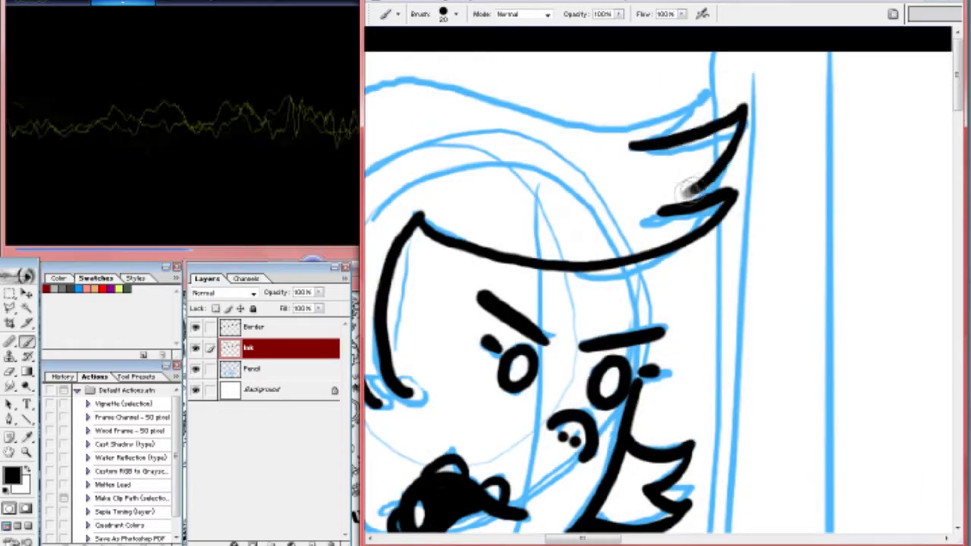
pyautogui.moveTo(436, 218); pyautogui.dragTo(873, 84)
pyautogui.moveTo(691, 76)
pyautogui.mouseDown()
pyautogui.moveTo(615, 182)
pyautogui.moveTo(546, 235)
pyautogui.mouseUp()
pyautogui.hotkey('ctrl', 'z')
# Ink the cuff, sleeve and upper-arm lines of the first character's raised arm
pyautogui.moveTo(395, 356)
pyautogui.mouseDown()
pyautogui.moveTo(494, 167)
pyautogui.moveTo(602, 250)
pyautogui.moveTo(574, 91)
pyautogui.moveTo(565, 370)
pyautogui.mouseUp()
pyautogui.moveTo(512, 47)
pyautogui.mouseDown()
pyautogui.moveTo(459, 220)
pyautogui.moveTo(493, 416)
pyautogui.mouseUp()
pyautogui.moveTo(628, 184); pyautogui.dragTo(488, 400)
pyautogui.moveTo(696, 176); pyautogui.dragTo(493, 425)
pyautogui.moveTo(508, 178)
pyautogui.mouseDown()
pyautogui.moveTo(453, 350)
pyautogui.moveTo(485, 455)
pyautogui.mouseUp()
pyautogui.press('e')
# Ink the V-shaped vest neckline below the collar and begin the cravat knot
pyautogui.moveTo(543, 138); pyautogui.dragTo(576, 429)
pyautogui.moveTo(719, 130)
pyautogui.mouseDown()
pyautogui.moveTo(622, 390)
pyautogui.moveTo(580, 429)
pyautogui.mouseUp()
pyautogui.moveTo(573, 204); pyautogui.dragTo(648, 190)
# Ink the rest of the cravat knot and its hanging tails inside the vest neckline
pyautogui.moveTo(580, 79)
pyautogui.mouseDown()
pyautogui.moveTo(717, 133)
pyautogui.moveTo(531, 147)
pyautogui.mouseUp()
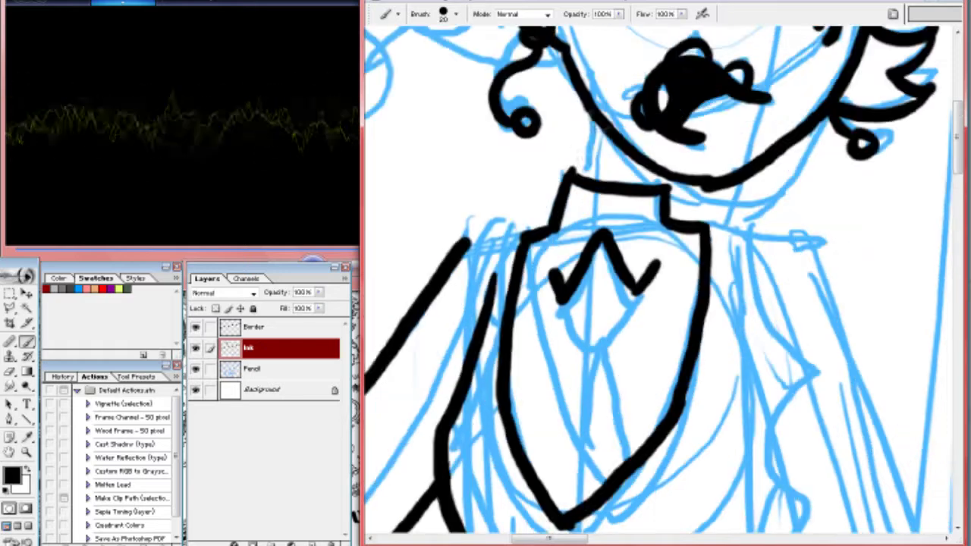
pyautogui.moveTo(606, 319); pyautogui.dragTo(649, 185)
pyautogui.moveTo(649, 379); pyautogui.dragTo(663, 285)
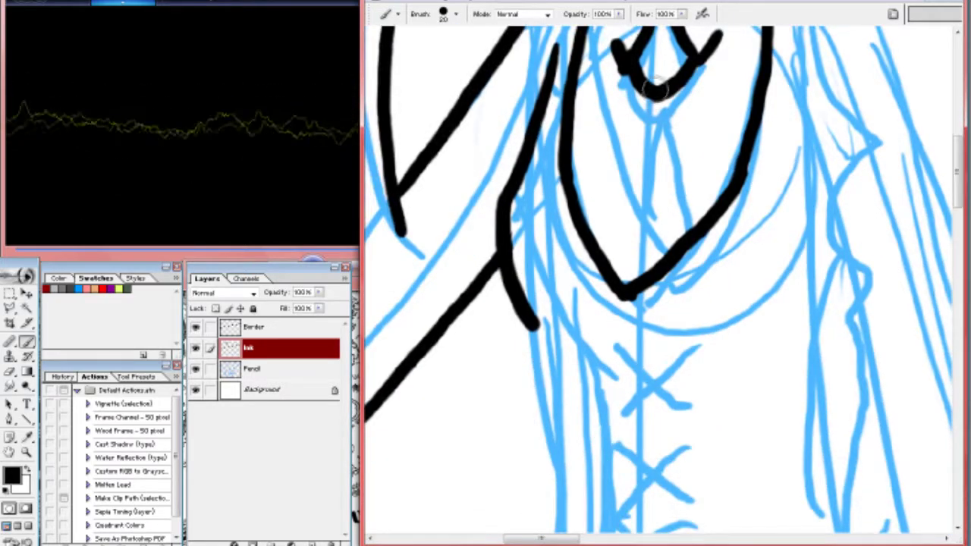
pyautogui.moveTo(664, 76); pyautogui.dragTo(645, 273)
pyautogui.moveTo(653, 95); pyautogui.dragTo(584, 225)
pyautogui.moveTo(660, 292); pyautogui.dragTo(629, 87)
# Ink both sides and the pointed hem of the first character's vest
pyautogui.moveTo(475, 154)
pyautogui.mouseDown()
pyautogui.moveTo(568, 271)
pyautogui.moveTo(557, 144)
pyautogui.mouseUp()
pyautogui.moveTo(561, 140)
pyautogui.mouseDown()
pyautogui.moveTo(560, 291)
pyautogui.moveTo(617, 384)
pyautogui.moveTo(747, 375)
pyautogui.moveTo(826, 258)
pyautogui.mouseUp()
pyautogui.moveTo(758, 151); pyautogui.dragTo(759, 516)
pyautogui.moveTo(565, 91); pyautogui.dragTo(607, 193)
pyautogui.moveTo(607, 379)
pyautogui.mouseDown()
pyautogui.moveTo(606, 113)
pyautogui.moveTo(607, 379)
pyautogui.mouseUp()
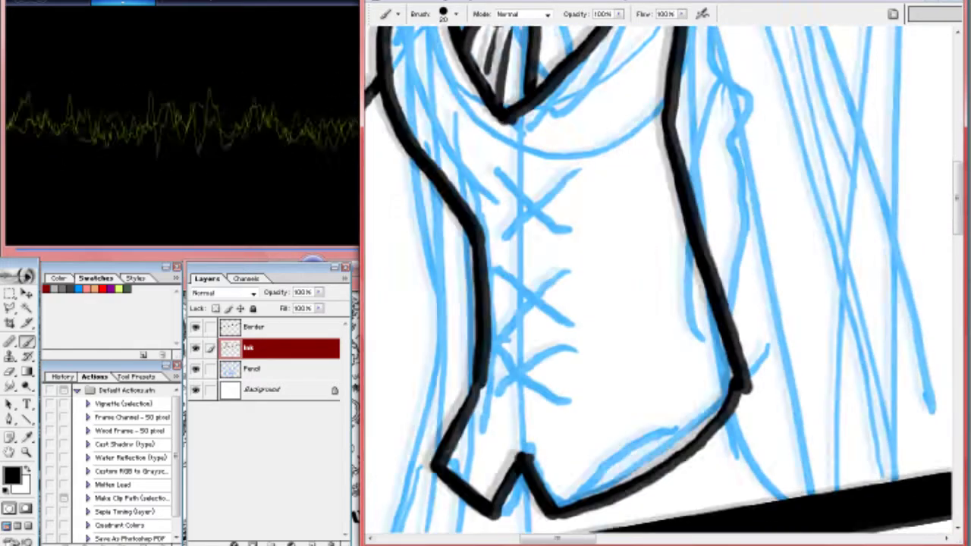
# Ink the X-shaped lacing down the front of the vest
pyautogui.moveTo(535, 182); pyautogui.dragTo(508, 228)
pyautogui.moveTo(493, 190); pyautogui.dragTo(558, 216)
pyautogui.moveTo(538, 262); pyautogui.dragTo(508, 308)
pyautogui.moveTo(496, 277); pyautogui.dragTo(553, 299)
pyautogui.moveTo(512, 368); pyautogui.dragTo(552, 417)
# Ink the coat flap on the left side of the vest from the waist down to its hem
pyautogui.moveTo(531, 189); pyautogui.dragTo(582, 451)
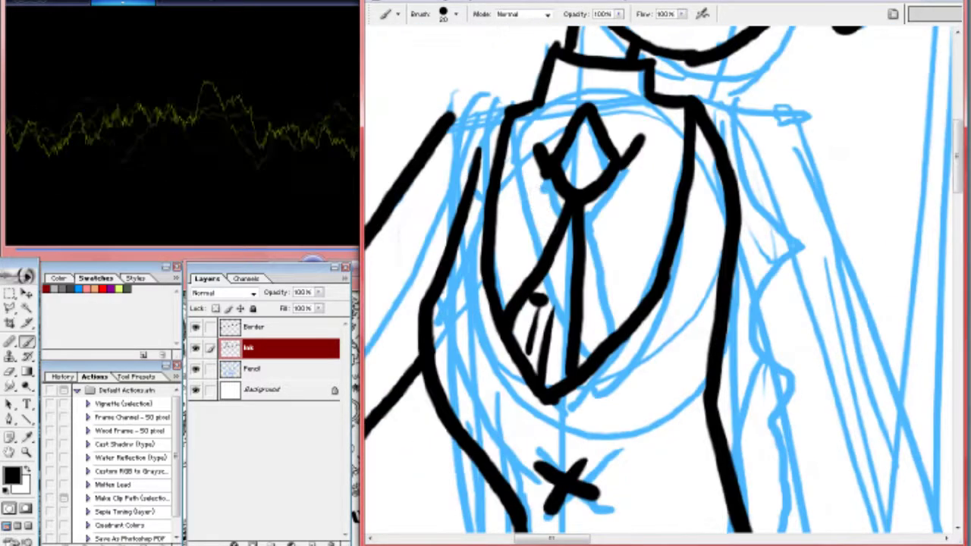
pyautogui.moveTo(581, 304); pyautogui.dragTo(668, 400)
pyautogui.moveTo(561, 182); pyautogui.dragTo(629, 205)
pyautogui.moveTo(531, 379); pyautogui.dragTo(704, 208)
pyautogui.moveTo(682, 455); pyautogui.dragTo(621, 212)
pyautogui.moveTo(691, 114)
pyautogui.mouseDown()
pyautogui.moveTo(572, 440)
pyautogui.moveTo(687, 419)
pyautogui.mouseUp()
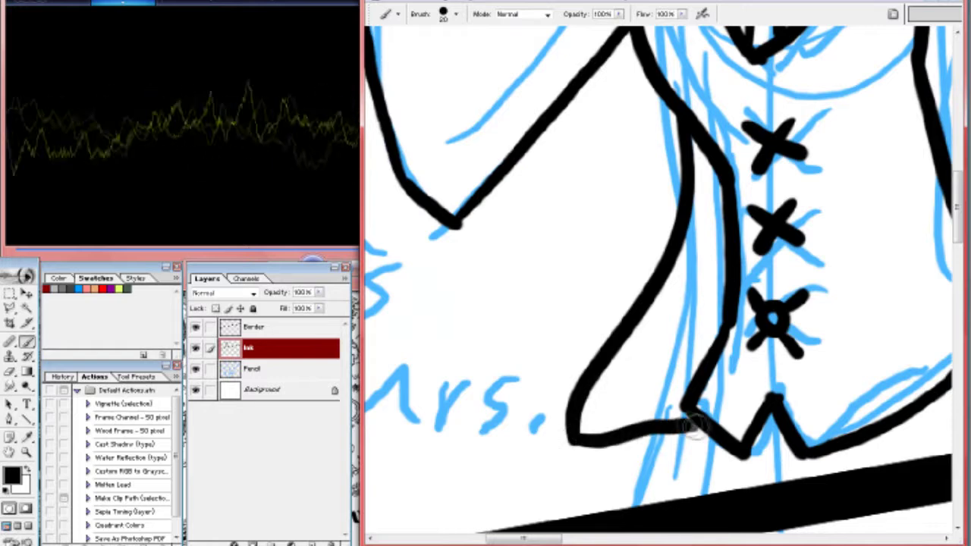
# Ink the leg lines below the vest and the shoulder line left of the collar
pyautogui.moveTo(686, 455); pyautogui.dragTo(637, 266)
pyautogui.moveTo(644, 231); pyautogui.dragTo(625, 315)
pyautogui.moveTo(683, 189); pyautogui.dragTo(455, 266)
pyautogui.moveTo(652, 349); pyautogui.dragTo(815, 258)
pyautogui.moveTo(606, 228); pyautogui.dragTo(607, 380)
pyautogui.moveTo(607, 303)
pyautogui.mouseDown()
pyautogui.moveTo(573, 227)
pyautogui.moveTo(622, 319)
pyautogui.mouseUp()
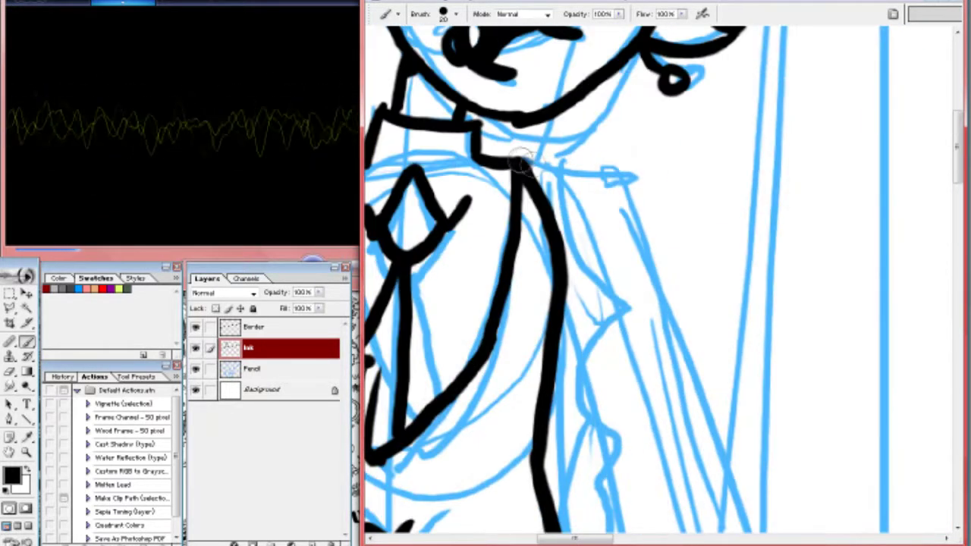
# Ink the right shoulder, the outer sleeve edge and the hem just above the diagonal divider
pyautogui.moveTo(508, 208); pyautogui.dragTo(656, 151)
pyautogui.moveTo(606, 303); pyautogui.dragTo(531, 266)
pyautogui.moveTo(576, 91); pyautogui.dragTo(569, 364)
pyautogui.moveTo(606, 303); pyautogui.dragTo(561, 227)
pyautogui.moveTo(565, 110)
pyautogui.mouseDown()
pyautogui.moveTo(677, 432)
pyautogui.moveTo(587, 478)
pyautogui.mouseUp()
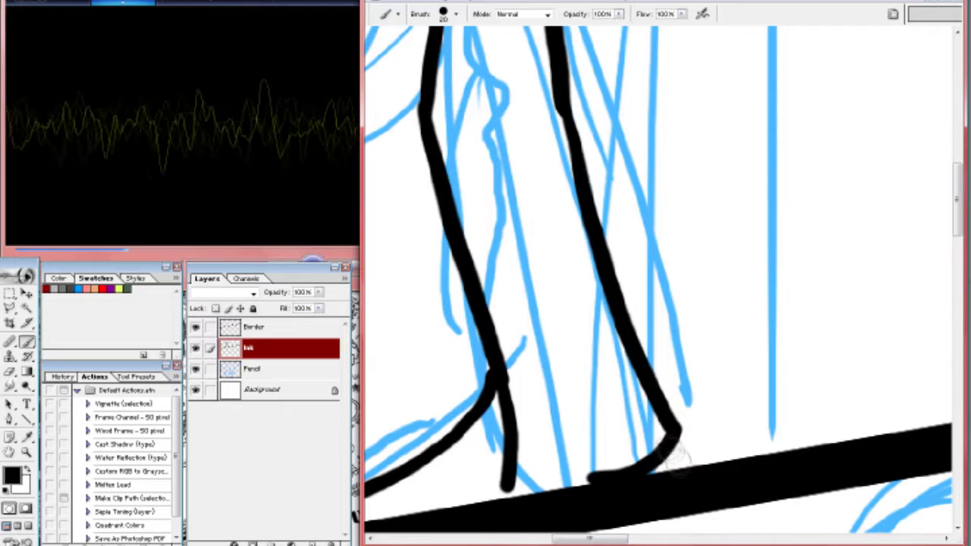
pyautogui.moveTo(567, 340); pyautogui.dragTo(606, 433)
# Ink the jagged lapel and the inner coat edge on the right side down to the hem
pyautogui.moveTo(492, 125)
pyautogui.mouseDown()
pyautogui.moveTo(523, 285)
pyautogui.moveTo(496, 467)
pyautogui.mouseUp()
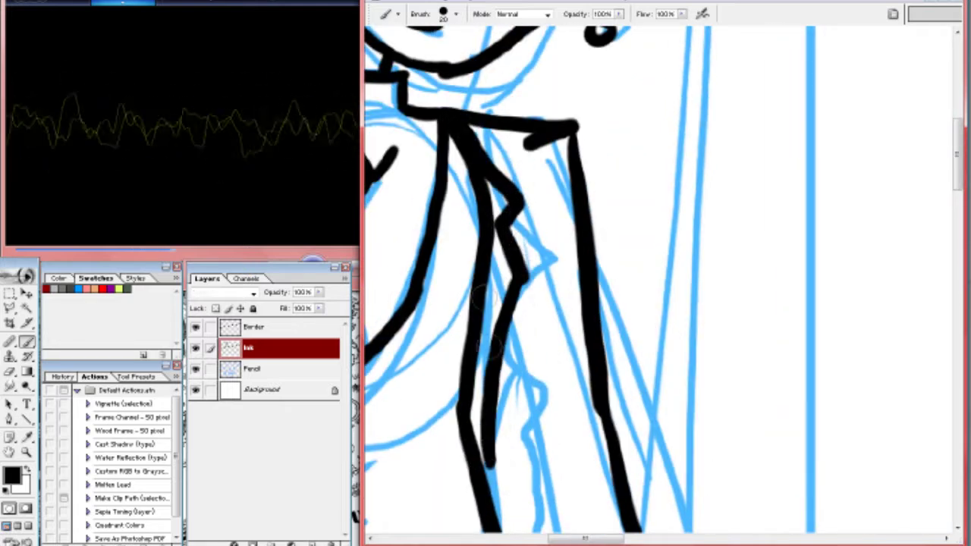
pyautogui.moveTo(531, 379); pyautogui.dragTo(510, 319)
pyautogui.moveTo(474, 323); pyautogui.dragTo(490, 139)
pyautogui.moveTo(529, 412)
pyautogui.mouseDown()
pyautogui.moveTo(474, 99)
pyautogui.moveTo(531, 273)
pyautogui.mouseUp()
pyautogui.hotkey('ctrl', 'z')
pyautogui.moveTo(474, 113); pyautogui.dragTo(534, 257)
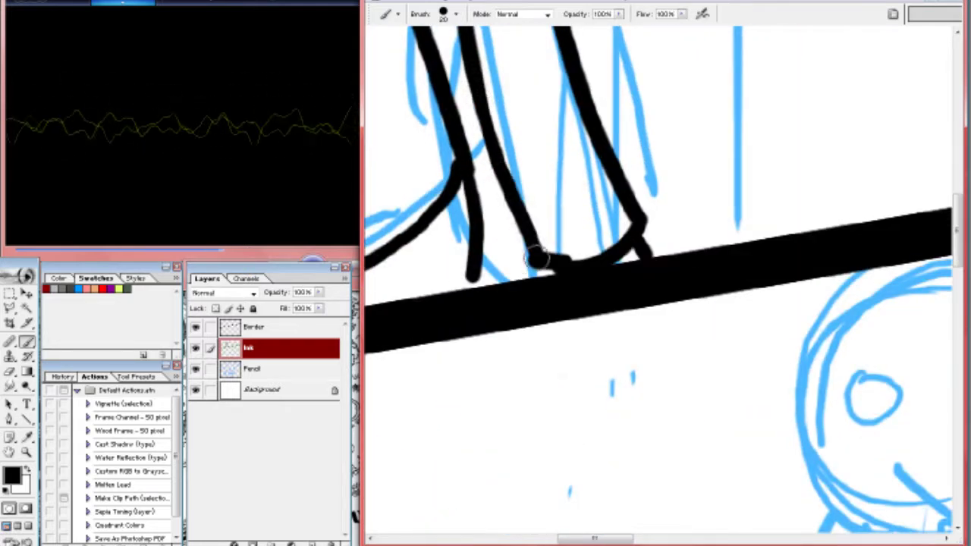
# Ink the wrist, palm and fingers of the first character's raised hand beside the ear
pyautogui.scroll(10, 568, 250)
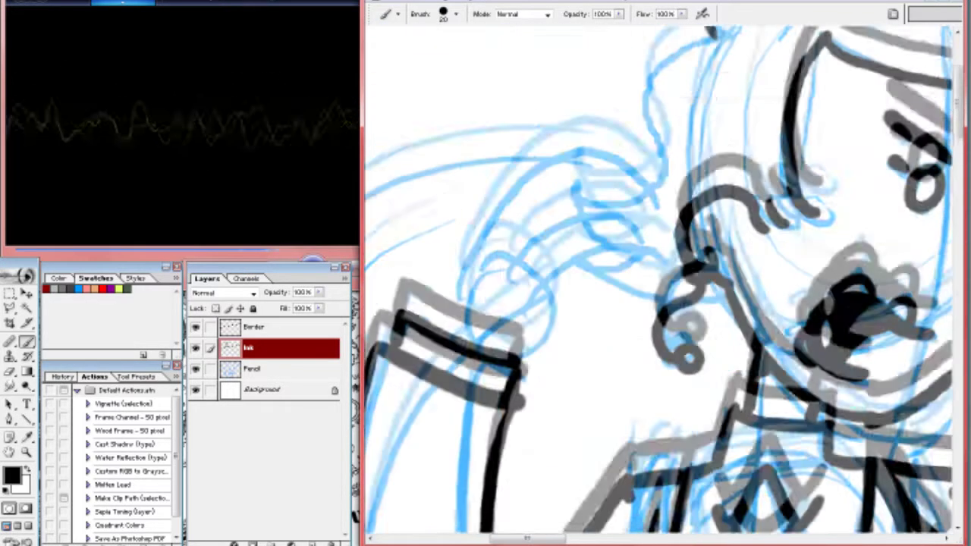
pyautogui.moveTo(500, 267); pyautogui.dragTo(573, 203)
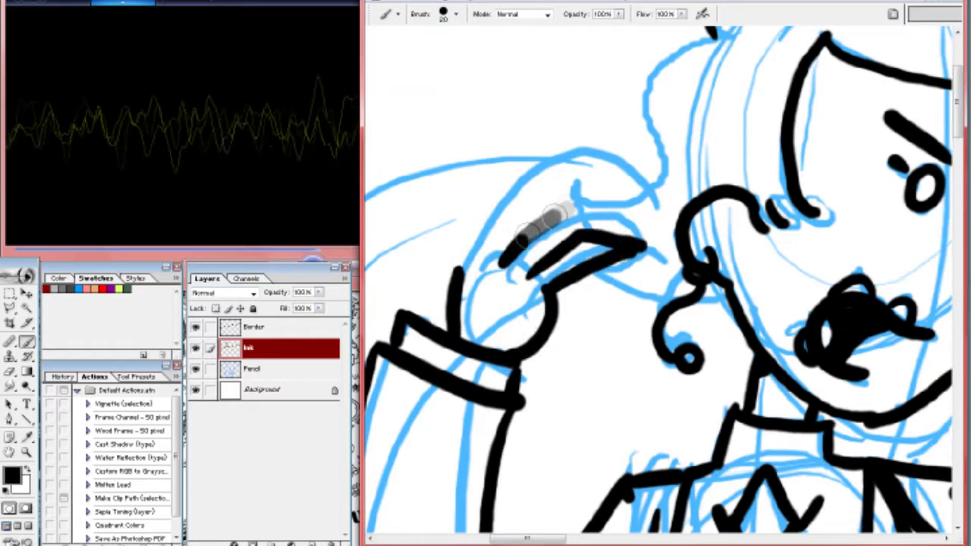
pyautogui.moveTo(516, 249); pyautogui.dragTo(657, 213)
pyautogui.moveTo(478, 262); pyautogui.dragTo(629, 182)
pyautogui.moveTo(453, 280)
pyautogui.mouseDown()
pyautogui.moveTo(598, 120)
pyautogui.moveTo(447, 262)
pyautogui.mouseUp()
pyautogui.hscroll(-5, 653, 280)
pyautogui.moveTo(519, 281); pyautogui.dragTo(717, 182)
pyautogui.moveTo(530, 346); pyautogui.dragTo(713, 212)
# Ink the raised arm's upper sleeve outline and the back of the hair down to the hand
pyautogui.scroll(-5, 652, 281)
pyautogui.scroll(10, 658, 284)
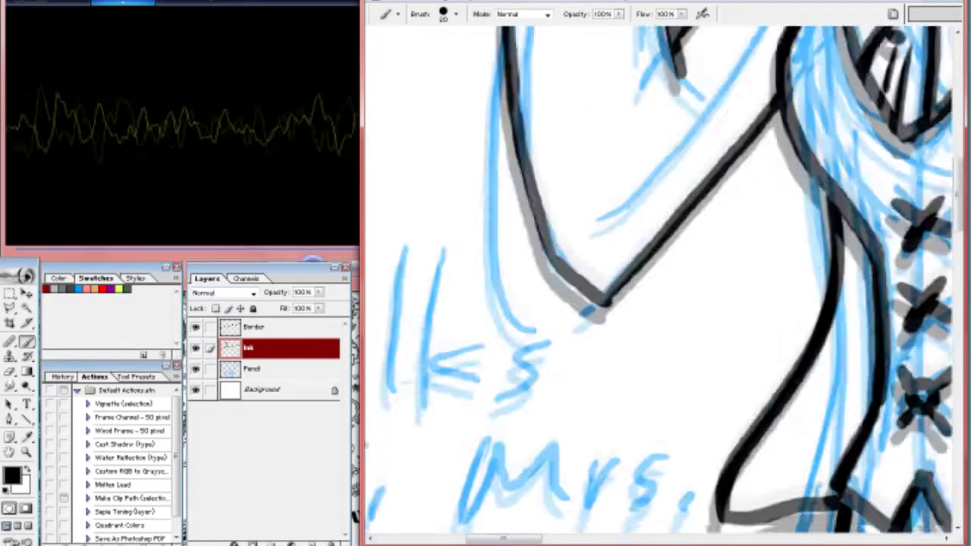
pyautogui.hscroll(-3, 658, 285)
pyautogui.moveTo(654, 172); pyautogui.dragTo(594, 316)
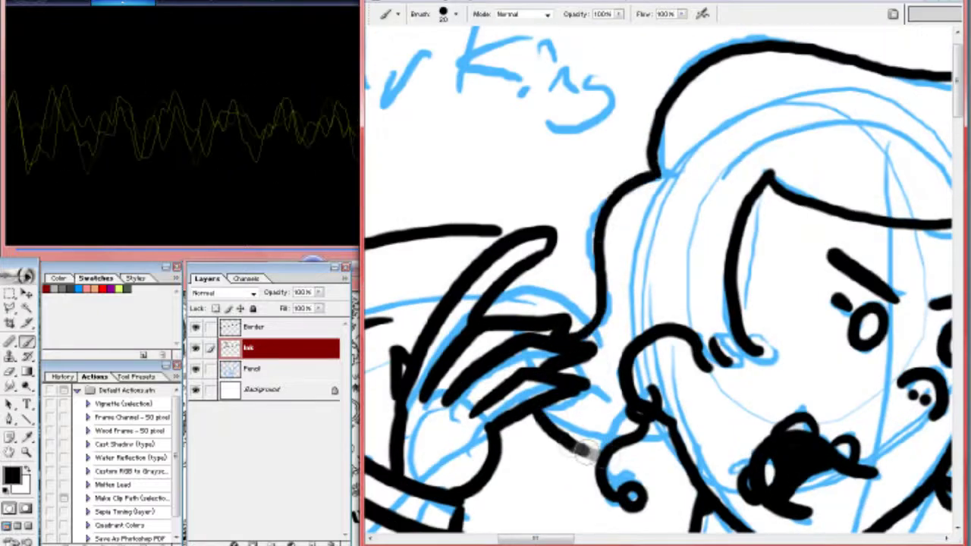
# Draw two straight, slightly slanted wall lines down to the diagonal divider beside the first character, adding a new layer for them
pyautogui.scroll(-4, 554, 436)
pyautogui.hscroll(6, 554, 436)
pyautogui.press('z')
pyautogui.hotkey('ctrl', '-')
pyautogui.hscroll(5, 727, 195)
pyautogui.hotkey('ctrl', '+')
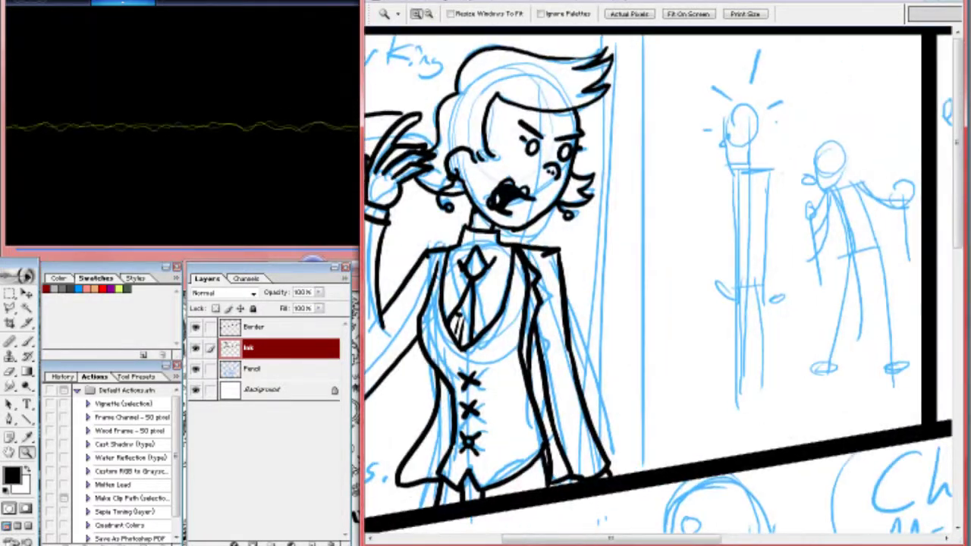
pyautogui.press('u')
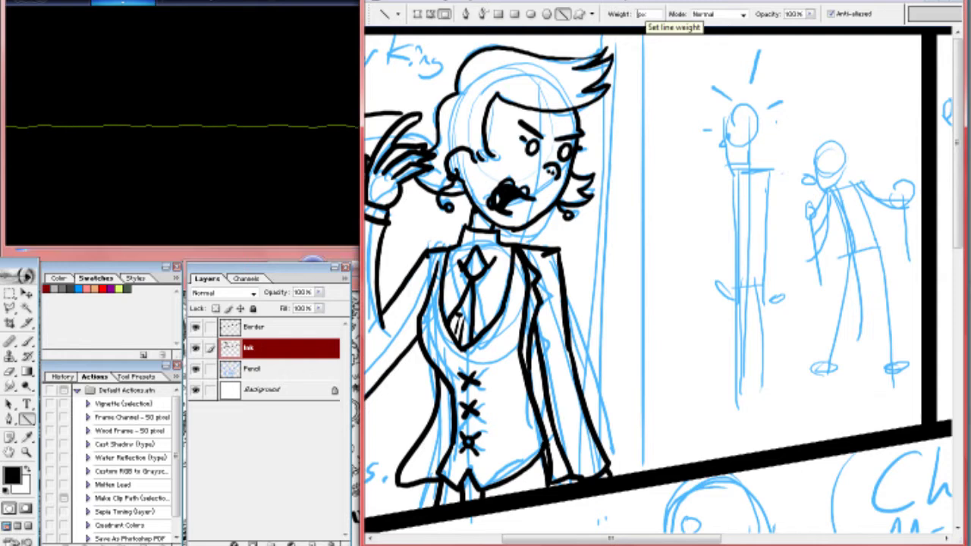
pyautogui.moveTo(625, 479); pyautogui.dragTo(637, 31)
pyautogui.click(312, 543)
pyautogui.moveTo(569, 489); pyautogui.dragTo(599, 30)
# Erase the parts of the new wall line that cross the first character's hair and coat
pyautogui.press('z')
pyautogui.hotkey('ctrl', '+')
pyautogui.press('e')
pyautogui.moveTo(717, 91); pyautogui.dragTo(717, 280)
pyautogui.hotkey('ctrl', '+')
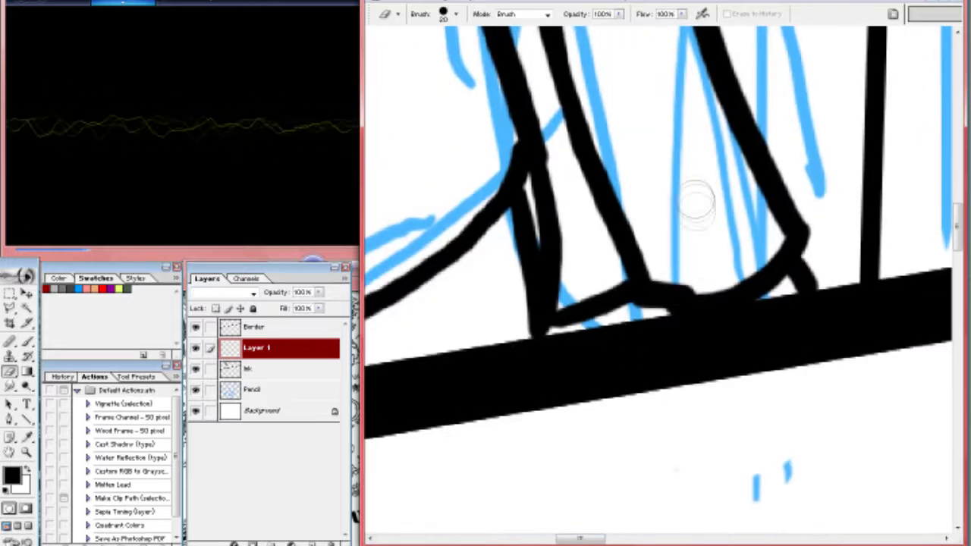
# Ink the head, face outline and ponytail of the small walking figure in the second panel
pyautogui.press('z')
pyautogui.hotkey('ctrl', '0')
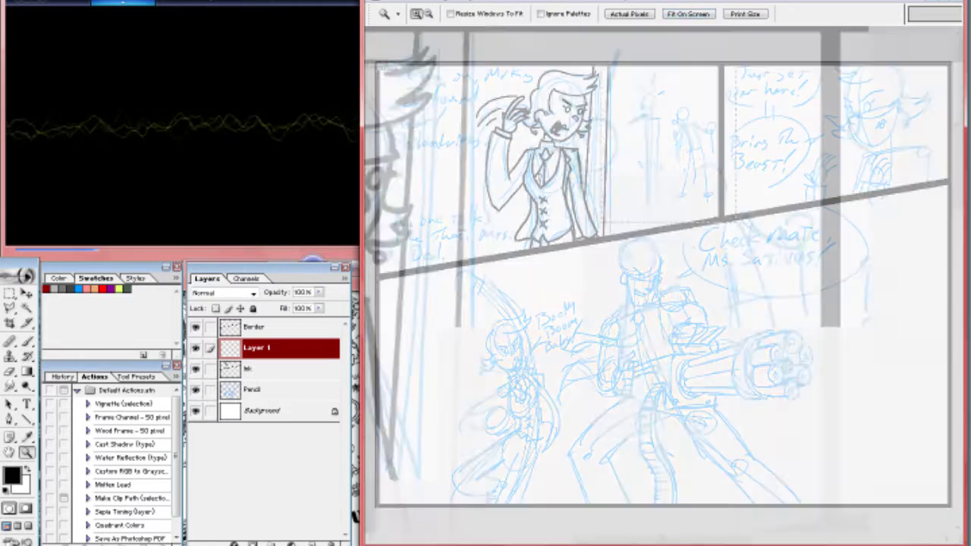
pyautogui.hotkey('ctrl', '+')
pyautogui.hotkey('ctrl', '+')
pyautogui.hotkey('ctrl', '+')
pyautogui.press('b')
pyautogui.moveTo(637, 130); pyautogui.dragTo(724, 186)
pyautogui.moveTo(599, 161)
pyautogui.mouseDown()
pyautogui.moveTo(589, 271)
pyautogui.moveTo(724, 190)
pyautogui.mouseUp()
pyautogui.moveTo(588, 159); pyautogui.dragTo(583, 204)
pyautogui.moveTo(590, 157); pyautogui.dragTo(533, 226)
pyautogui.moveTo(580, 157); pyautogui.dragTo(553, 229)
pyautogui.moveTo(587, 163)
pyautogui.mouseDown()
pyautogui.moveTo(565, 234)
pyautogui.moveTo(520, 70)
pyautogui.mouseUp()
# Ink the walking figure's shoulder, both bent arms with hands and the flaring coat with its notched hem
pyautogui.moveTo(646, 90)
pyautogui.mouseDown()
pyautogui.moveTo(819, 151)
pyautogui.moveTo(793, 171)
pyautogui.mouseUp()
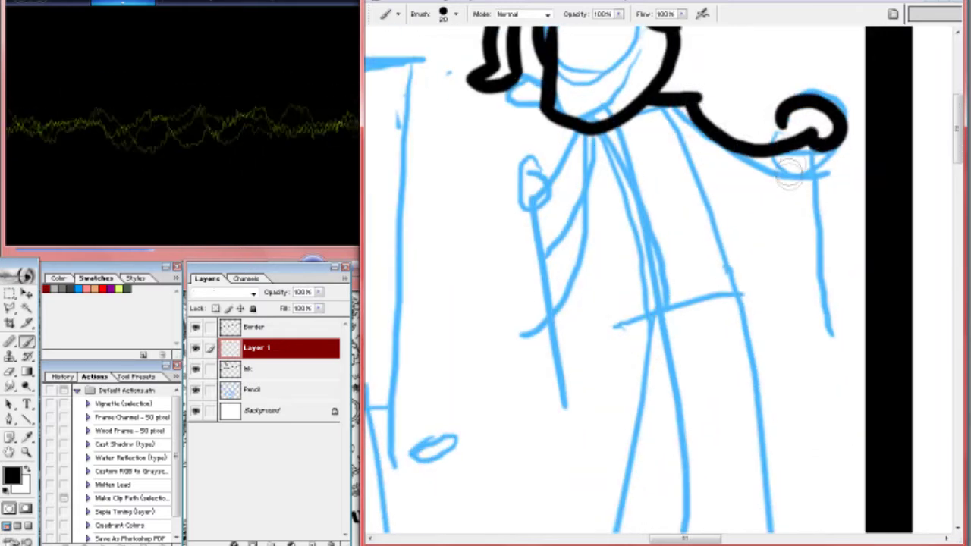
pyautogui.moveTo(682, 161); pyautogui.dragTo(834, 156)
pyautogui.moveTo(574, 114); pyautogui.dragTo(519, 229)
pyautogui.moveTo(610, 182)
pyautogui.mouseDown()
pyautogui.moveTo(531, 224)
pyautogui.moveTo(541, 342)
pyautogui.moveTo(805, 272)
pyautogui.mouseUp()
pyautogui.moveTo(724, 193)
pyautogui.mouseDown()
pyautogui.moveTo(810, 270)
pyautogui.moveTo(778, 117)
pyautogui.mouseUp()
pyautogui.moveTo(666, 164); pyautogui.dragTo(588, 504)
pyautogui.moveTo(629, 174)
pyautogui.mouseDown()
pyautogui.moveTo(590, 288)
pyautogui.moveTo(565, 503)
pyautogui.moveTo(605, 440)
pyautogui.mouseUp()
pyautogui.hotkey('ctrl', 'z')
pyautogui.hotkey('ctrl', 'z')
# Ink both striding legs and the shoes of the walking figure below the coat hem
pyautogui.moveTo(627, 107); pyautogui.dragTo(568, 413)
pyautogui.moveTo(633, 277); pyautogui.dragTo(588, 446)
pyautogui.moveTo(686, 106); pyautogui.dragTo(635, 282)
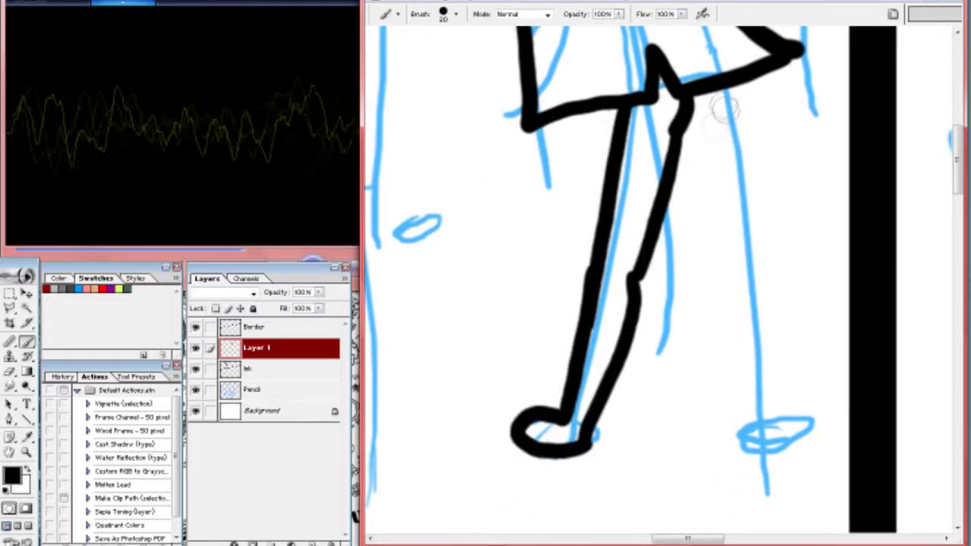
pyautogui.moveTo(730, 114); pyautogui.dragTo(792, 409)
pyautogui.moveTo(727, 292)
pyautogui.mouseDown()
pyautogui.moveTo(793, 382)
pyautogui.moveTo(754, 446)
pyautogui.mouseUp()
pyautogui.moveTo(682, 125); pyautogui.dragTo(734, 308)
# Ink the standing figure's head in profile with its eye, nose, long front hair and back of the hair
pyautogui.scroll(10, 657, 284)
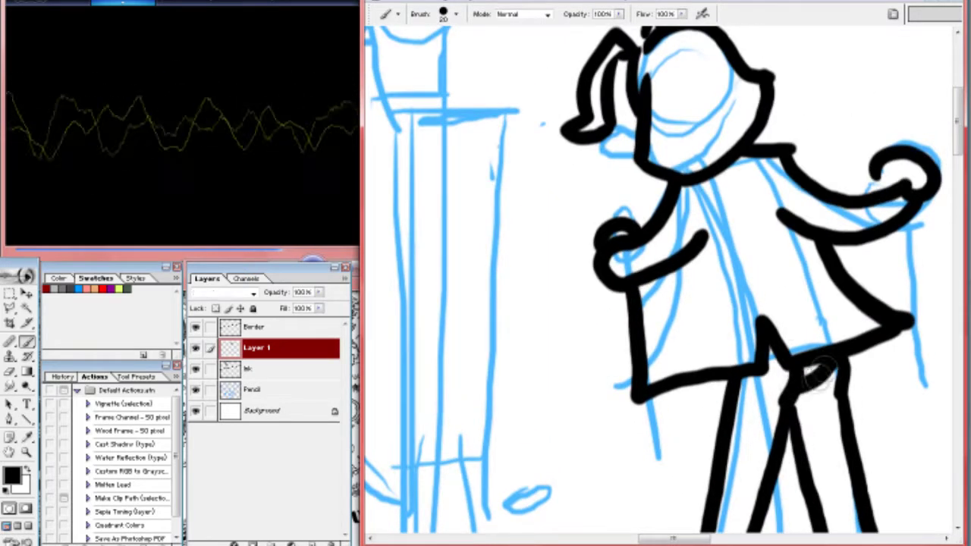
pyautogui.hscroll(-6, 656, 285)
pyautogui.moveTo(612, 108); pyautogui.dragTo(616, 334)
pyautogui.moveTo(596, 117)
pyautogui.mouseDown()
pyautogui.moveTo(576, 353)
pyautogui.moveTo(584, 318)
pyautogui.mouseUp()
pyautogui.moveTo(591, 114)
pyautogui.mouseDown()
pyautogui.moveTo(637, 88)
pyautogui.moveTo(682, 269)
pyautogui.mouseUp()
pyautogui.scroll(-3, 575, 91)
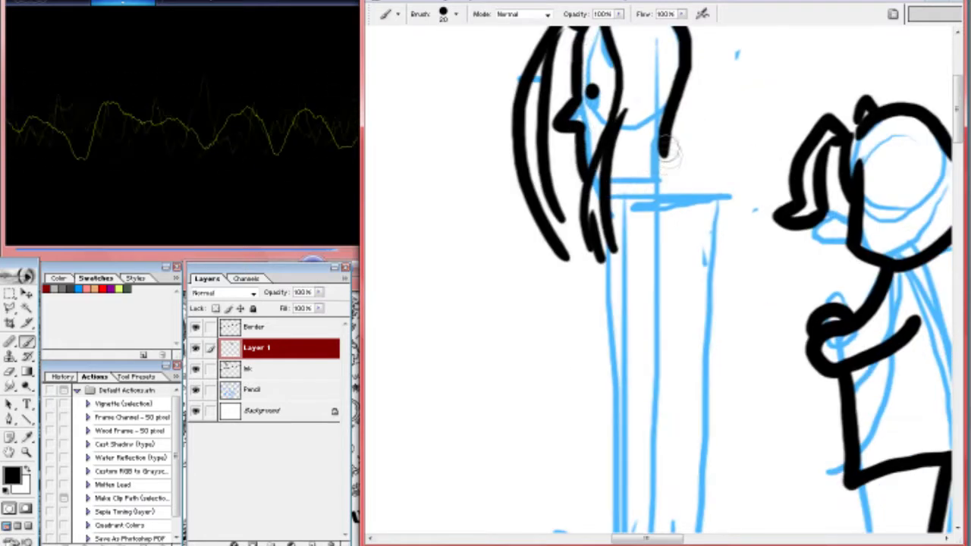
# Ink the standing figure's square shoulder, the near sleeve down to the cuff and the hand
pyautogui.moveTo(660, 199); pyautogui.dragTo(725, 199)
pyautogui.moveTo(724, 199); pyautogui.dragTo(658, 110)
pyautogui.moveTo(657, 110); pyautogui.dragTo(657, 444)
pyautogui.moveTo(618, 151); pyautogui.dragTo(618, 421)
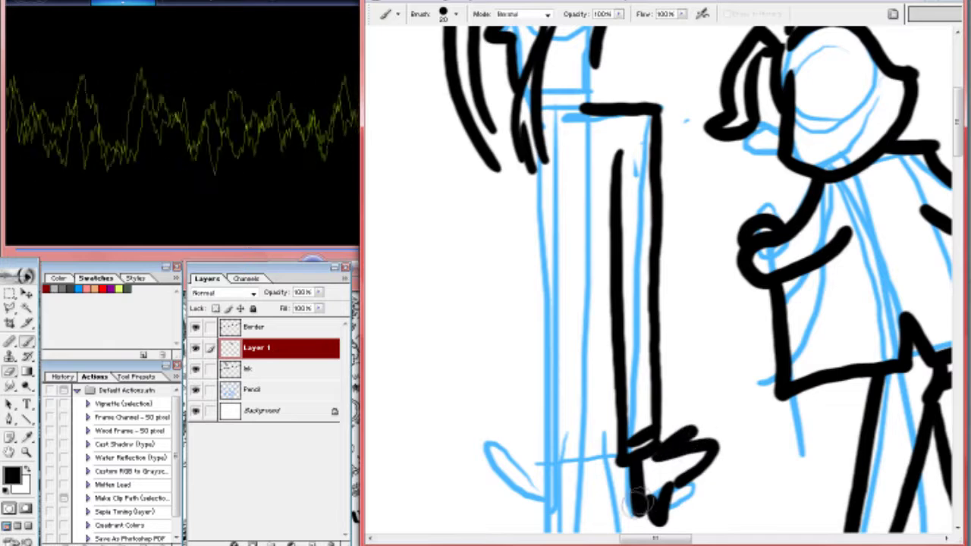
pyautogui.press('n')
pyautogui.click(535, 169)
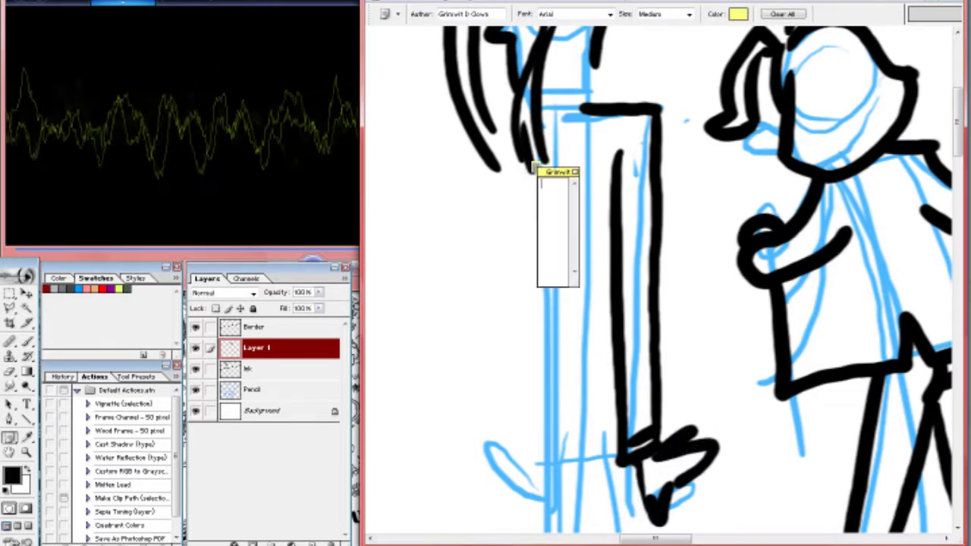
pyautogui.hotkey('ctrl', 'z')
# Ink the standing figure's far sleeve edge, the coat's front edge, hem and flared back, and the collar
pyautogui.press('b')
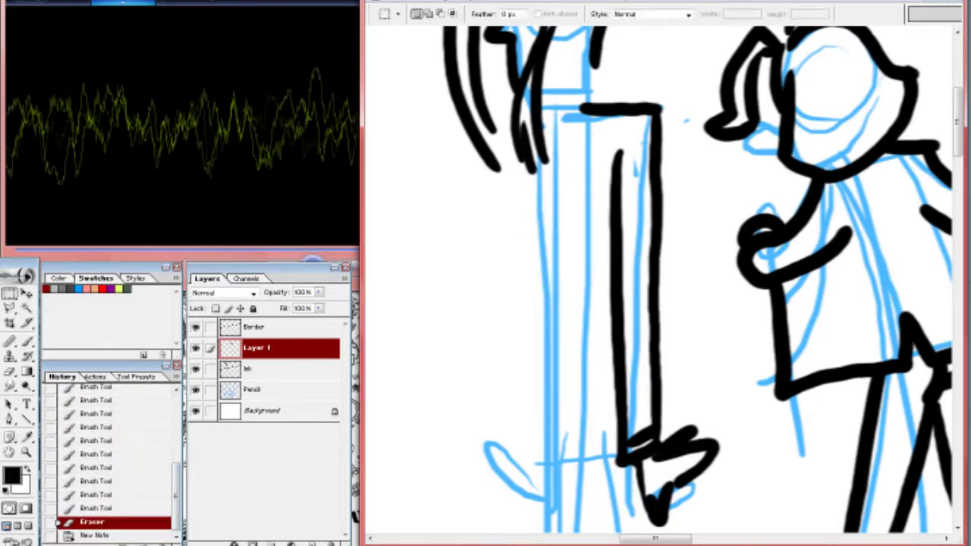
pyautogui.moveTo(542, 156); pyautogui.dragTo(540, 444)
pyautogui.moveTo(591, 114)
pyautogui.mouseDown()
pyautogui.moveTo(581, 217)
pyautogui.moveTo(599, 453)
pyautogui.mouseUp()
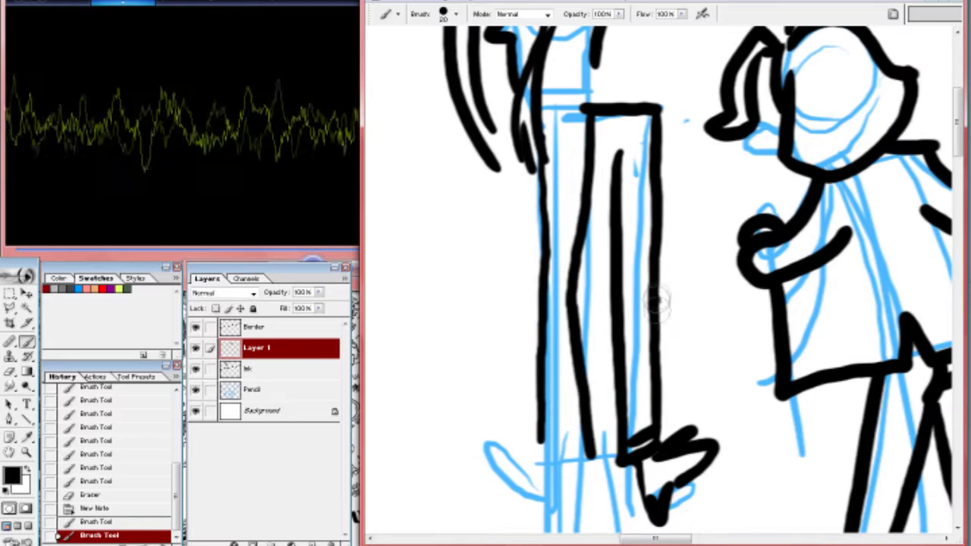
pyautogui.moveTo(649, 296); pyautogui.dragTo(683, 425)
pyautogui.moveTo(616, 444); pyautogui.dragTo(603, 455)
pyautogui.moveTo(544, 120); pyautogui.dragTo(561, 155)
# Ink the long hair strands falling down the back of the standing figure's head
pyautogui.moveTo(612, 34); pyautogui.dragTo(597, 152)
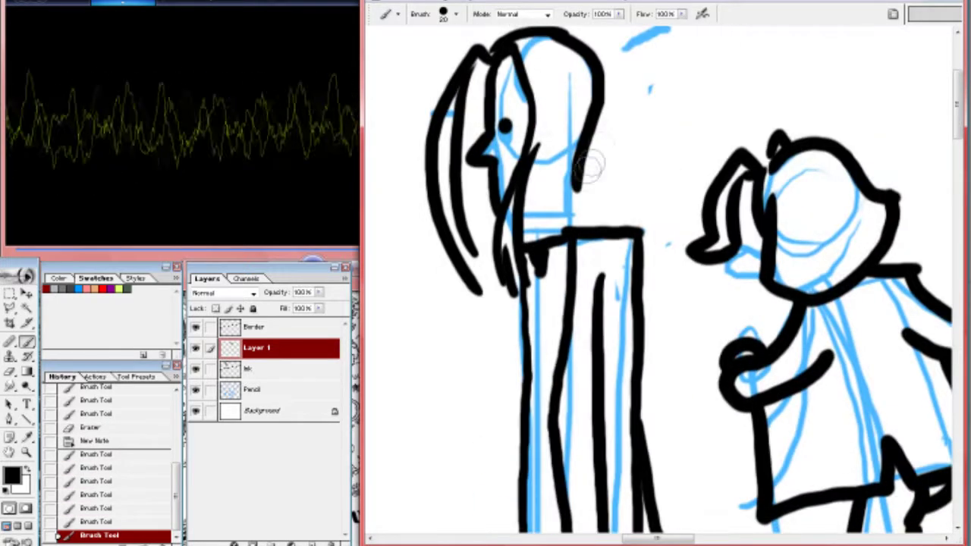
pyautogui.moveTo(603, 75); pyautogui.dragTo(581, 224)
pyautogui.moveTo(565, 103)
pyautogui.mouseDown()
pyautogui.moveTo(542, 235)
pyautogui.moveTo(581, 225)
pyautogui.mouseUp()
pyautogui.moveTo(575, 38); pyautogui.dragTo(549, 97)
# Ink the standing figure's neckline and the inner edge of the far arm, cleaning up stray ink
pyautogui.moveTo(588, 355)
pyautogui.mouseDown()
pyautogui.moveTo(600, 182)
pyautogui.moveTo(607, 237)
pyautogui.mouseUp()
pyautogui.moveTo(523, 155)
pyautogui.mouseDown()
pyautogui.moveTo(521, 409)
pyautogui.moveTo(510, 210)
pyautogui.moveTo(547, 470)
pyautogui.mouseUp()
pyautogui.moveTo(530, 189)
pyautogui.mouseDown()
pyautogui.moveTo(546, 477)
pyautogui.moveTo(496, 220)
pyautogui.moveTo(554, 232)
pyautogui.moveTo(540, 221)
pyautogui.mouseUp()
pyautogui.press('r')
pyautogui.press('e')
# Ink the standing figure's legs and shoes with the dividing line between the legs, erasing stray ink at the feet
pyautogui.moveTo(602, 260); pyautogui.dragTo(606, 474)
pyautogui.moveTo(508, 453)
pyautogui.mouseDown()
pyautogui.moveTo(501, 480)
pyautogui.moveTo(557, 486)
pyautogui.moveTo(507, 501)
pyautogui.mouseUp()
pyautogui.press('e')
pyautogui.moveTo(523, 486); pyautogui.dragTo(517, 491)
pyautogui.press('b')
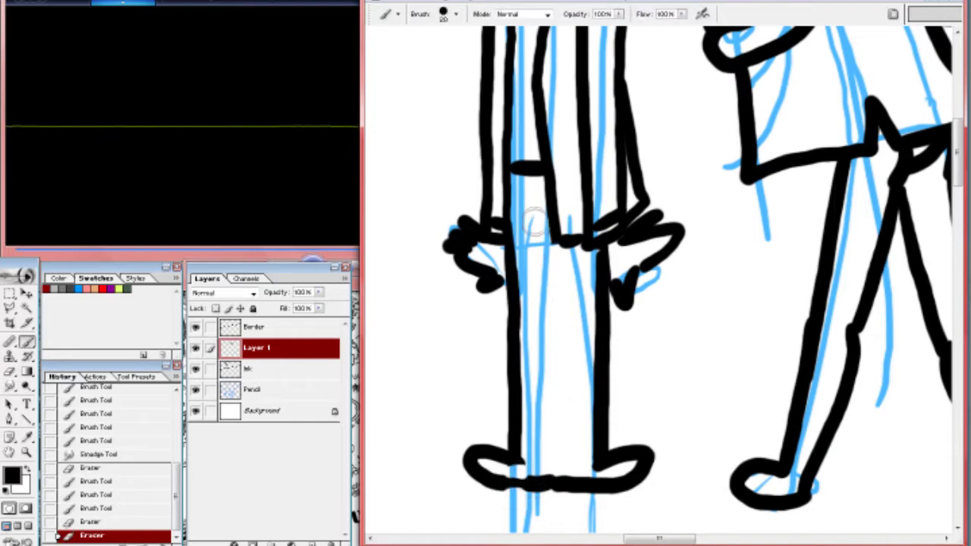
pyautogui.moveTo(540, 199); pyautogui.dragTo(543, 476)
# Ink short surprise marks around the top of the standing figure's head
pyautogui.press('z')
pyautogui.hotkey('ctrl', '-')
pyautogui.hotkey('ctrl', '+')
pyautogui.hotkey('ctrl', '-')
pyautogui.press('b')
pyautogui.moveTo(705, 102)
pyautogui.mouseDown()
pyautogui.moveTo(728, 133)
pyautogui.moveTo(789, 171)
pyautogui.mouseUp()
pyautogui.moveTo(650, 114); pyautogui.dragTo(689, 147)
# Merge the inked figures down into the Ink layer and draw a straight 10 px diagonal floor line behind them on a new layer
pyautogui.hotkey('ctrl', '+')
pyautogui.scroll(1, 663, 285)
pyautogui.hotkey('ctrl', 'e')
pyautogui.hotkey('ctrl', 'shift', 'alt', 'n')
pyautogui.scroll(2, 663, 284)
pyautogui.press('u')
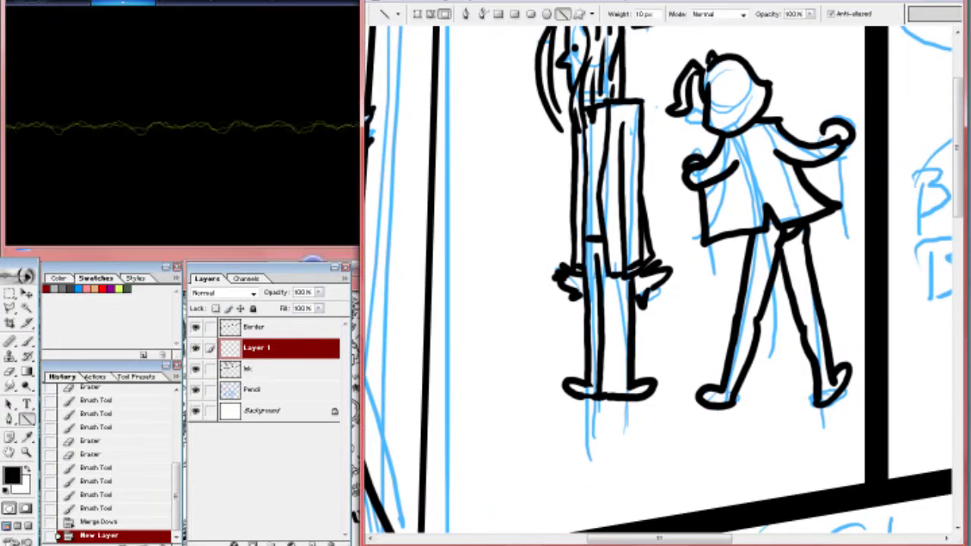
pyautogui.moveTo(791, 94)
pyautogui.mouseDown()
pyautogui.moveTo(425, 535)
pyautogui.moveTo(370, 261)
pyautogui.mouseUp()
# Erase the sections of the diagonal floor line that run across the two small figures
pyautogui.scroll(3, 663, 284)
pyautogui.press('e')
pyautogui.moveTo(521, 304); pyautogui.dragTo(567, 242)
pyautogui.moveTo(687, 85); pyautogui.dragTo(698, 92)
pyautogui.scroll(2, 691, 88)
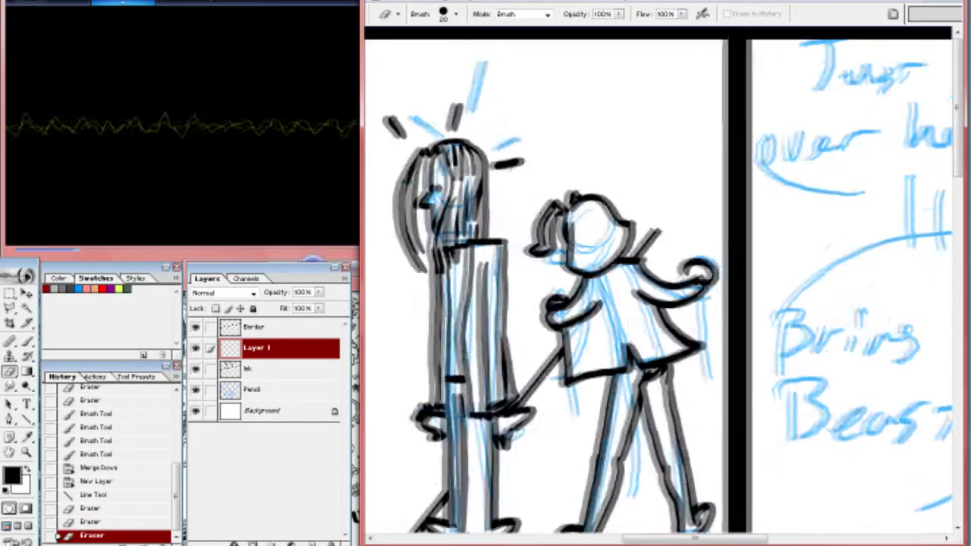
# Fill a rectangular area above the walking figure's outstretched arm with black, up to the panel border, and deselect it
pyautogui.press('m')
pyautogui.moveTo(650, 126); pyautogui.dragTo(740, 231)
pyautogui.hotkey('ctrl', 'BackSpace')
pyautogui.hotkey('ctrl', 'd')
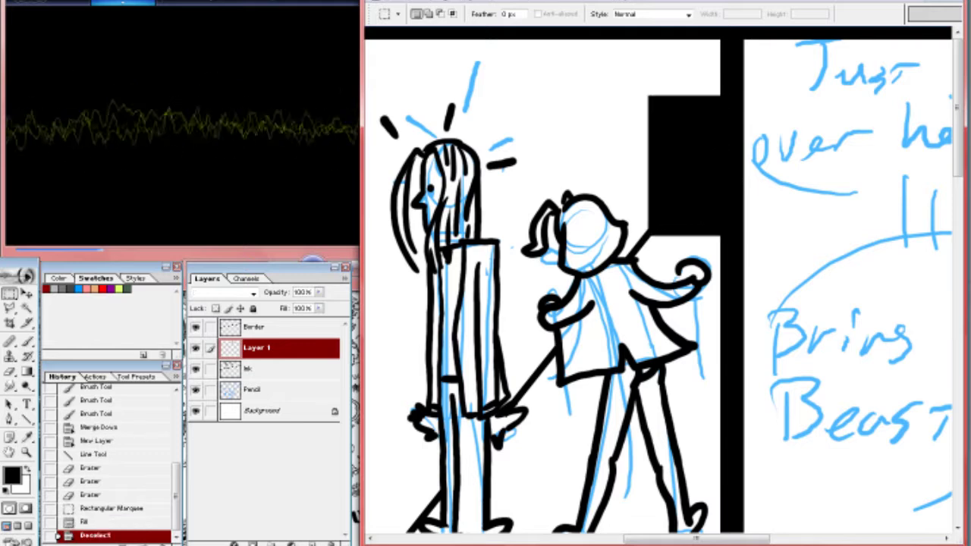
# Draw a straight 10 px ceiling line from the top panel border down to the black rectangle's upper corner
pyautogui.hscroll(-5, 657, 291)
pyautogui.press('u')
pyautogui.moveTo(623, 29); pyautogui.dragTo(831, 97)
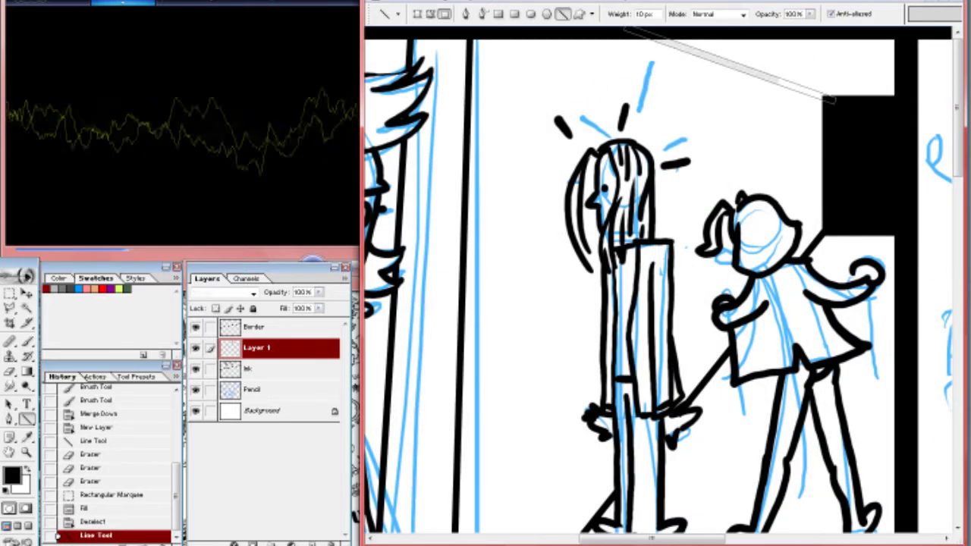
pyautogui.press('w')
pyautogui.click(743, 68)
pyautogui.press('m')
pyautogui.press('Right')
pyautogui.hotkey('ctrl', 'd')
# Merge the layer with the floor line, ceiling line and black rectangle down into the Ink layer
pyautogui.hotkey('ctrl', 'e')
pyautogui.press('w')
pyautogui.click(758, 65)
pyautogui.press('Return')
pyautogui.press('m')
pyautogui.hotkey('ctrl', 'd')
# Expand the selection of the white area above the ceiling line, fill it with black and deselect it
pyautogui.hotkey('alt', 's')
pyautogui.press('m')
pyautogui.press('e')
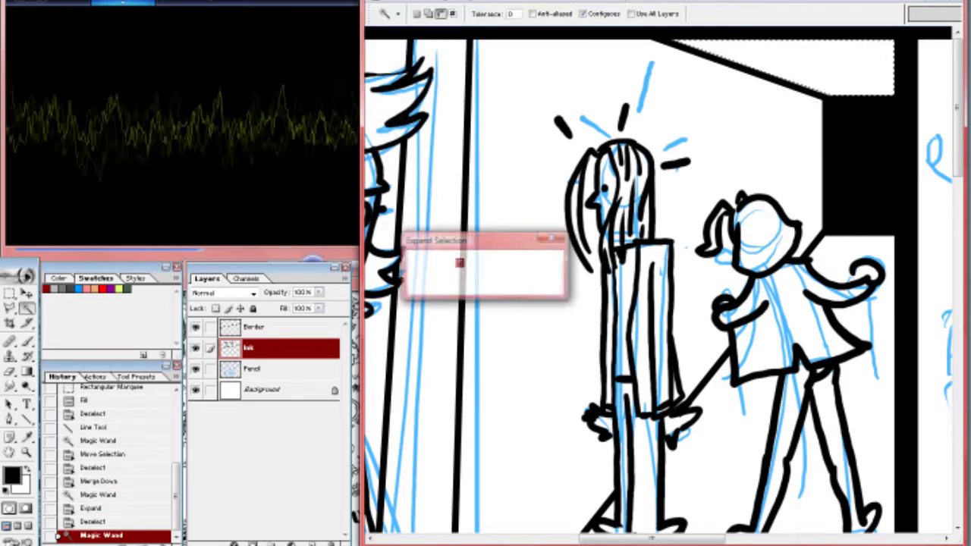
pyautogui.press('Return')
pyautogui.hotkey('alt', 'BackSpace')
pyautogui.press('m')
pyautogui.hotkey('ctrl', 'd')
# Ink the eyes, lash, eyebrows and nose with its nostril on the large face in the third panel
pyautogui.press('z')
pyautogui.hotkey('ctrl', '-')
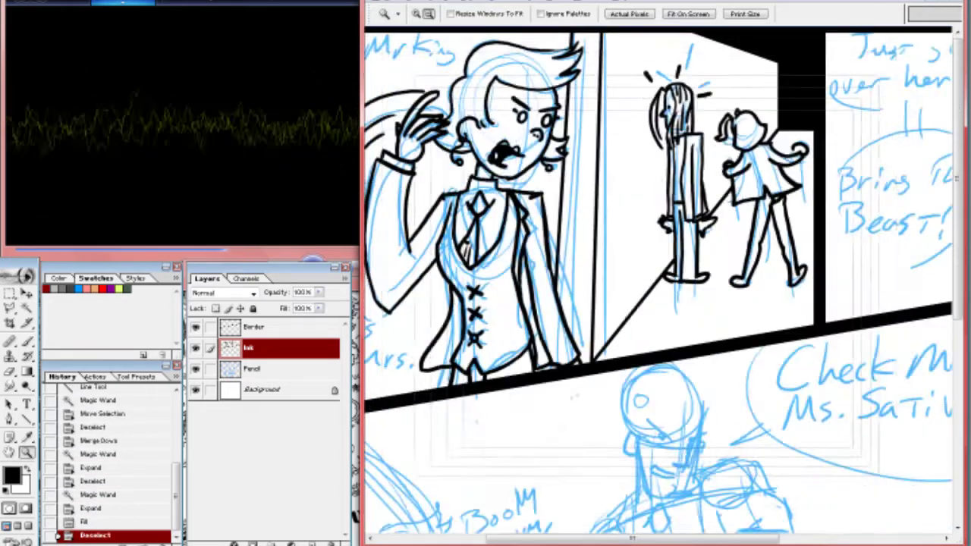
pyautogui.scroll(-5, 663, 288)
pyautogui.hotkey('ctrl', '+')
pyautogui.click(569, 203)
pyautogui.press('b')
pyautogui.moveTo(687, 163)
pyautogui.mouseDown()
pyautogui.moveTo(666, 187)
pyautogui.moveTo(691, 163)
pyautogui.mouseUp()
pyautogui.moveTo(722, 168); pyautogui.dragTo(745, 146)
pyautogui.moveTo(575, 199); pyautogui.dragTo(565, 189)
pyautogui.moveTo(639, 275)
pyautogui.mouseDown()
pyautogui.moveTo(565, 313)
pyautogui.moveTo(607, 323)
pyautogui.mouseUp()
pyautogui.moveTo(504, 186); pyautogui.dragTo(535, 195)
pyautogui.moveTo(504, 125)
pyautogui.mouseDown()
pyautogui.moveTo(584, 157)
pyautogui.moveTo(808, 81)
pyautogui.mouseUp()
pyautogui.moveTo(794, 166); pyautogui.dragTo(597, 142)
# Ink the third-panel character's ear with its hanging earring, the crooked mouth and the jawline meeting at the chin
pyautogui.moveTo(671, 156)
pyautogui.mouseDown()
pyautogui.moveTo(717, 202)
pyautogui.moveTo(740, 205)
pyautogui.moveTo(726, 363)
pyautogui.mouseUp()
pyautogui.moveTo(649, 279); pyautogui.dragTo(560, 339)
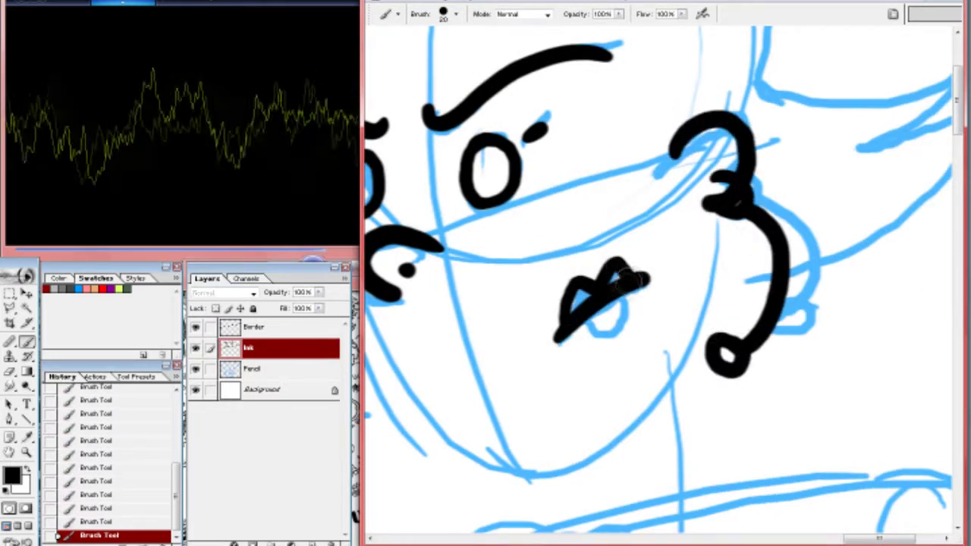
pyautogui.moveTo(634, 240); pyautogui.dragTo(798, 217)
pyautogui.moveTo(474, 140)
pyautogui.mouseDown()
pyautogui.moveTo(524, 269)
pyautogui.moveTo(710, 455)
pyautogui.mouseUp()
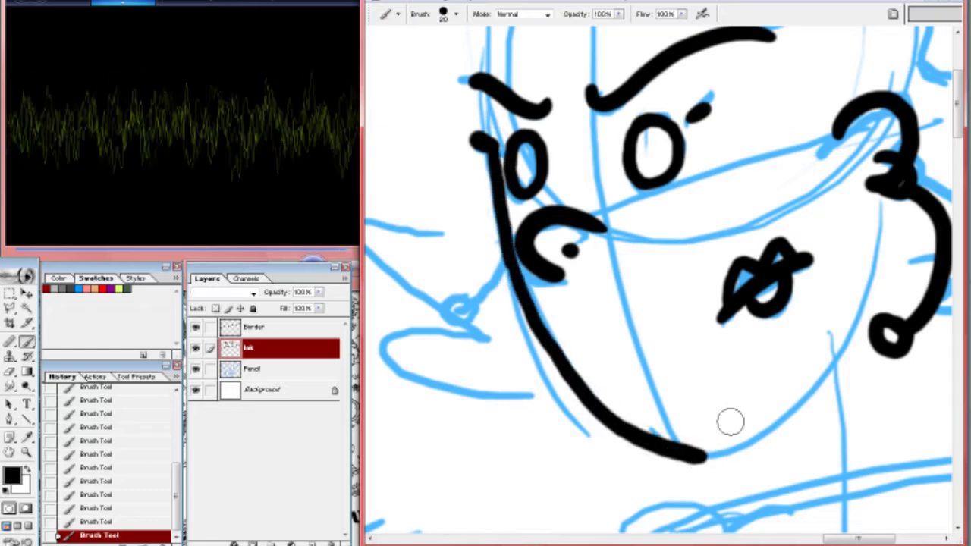
pyautogui.moveTo(759, 424); pyautogui.dragTo(892, 186)
# Ink the third-panel character's pointed fringe across the forehead and the sideburn strokes in front of the ear
pyautogui.scroll(5, 675, 145)
pyautogui.moveTo(706, 137); pyautogui.dragTo(471, 129)
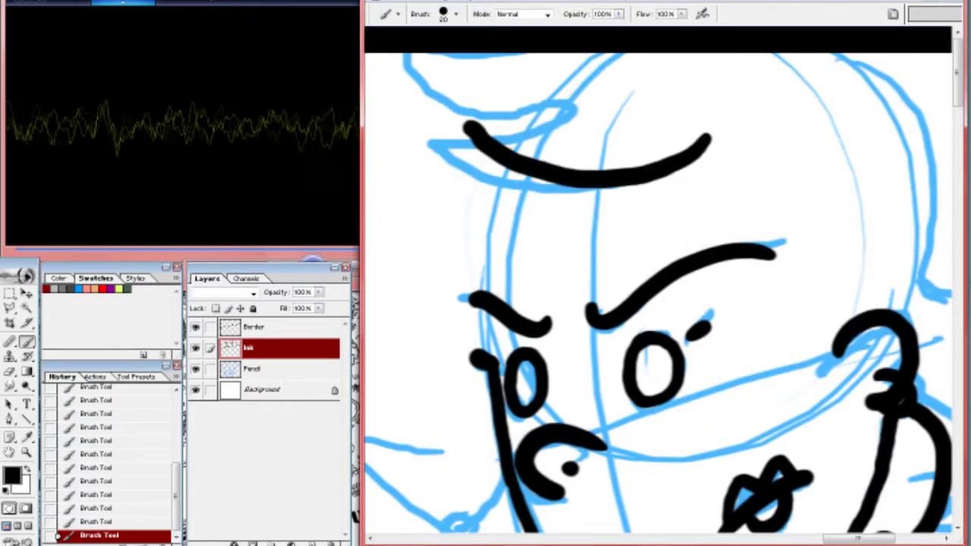
pyautogui.hotkey('ctrl', 'z')
pyautogui.moveTo(410, 99); pyautogui.dragTo(758, 137)
pyautogui.moveTo(798, 182); pyautogui.dragTo(782, 318)
pyautogui.moveTo(818, 320); pyautogui.dragTo(789, 351)
pyautogui.moveTo(413, 106); pyautogui.dragTo(557, 114)
# Ink the outer back edge of the third-panel character's hair and the pointed lock flicking out behind the ear
pyautogui.hscroll(5, 656, 284)
pyautogui.moveTo(660, 281)
pyautogui.mouseDown()
pyautogui.moveTo(607, 61)
pyautogui.moveTo(580, 42)
pyautogui.mouseUp()
pyautogui.scroll(-4, 656, 285)
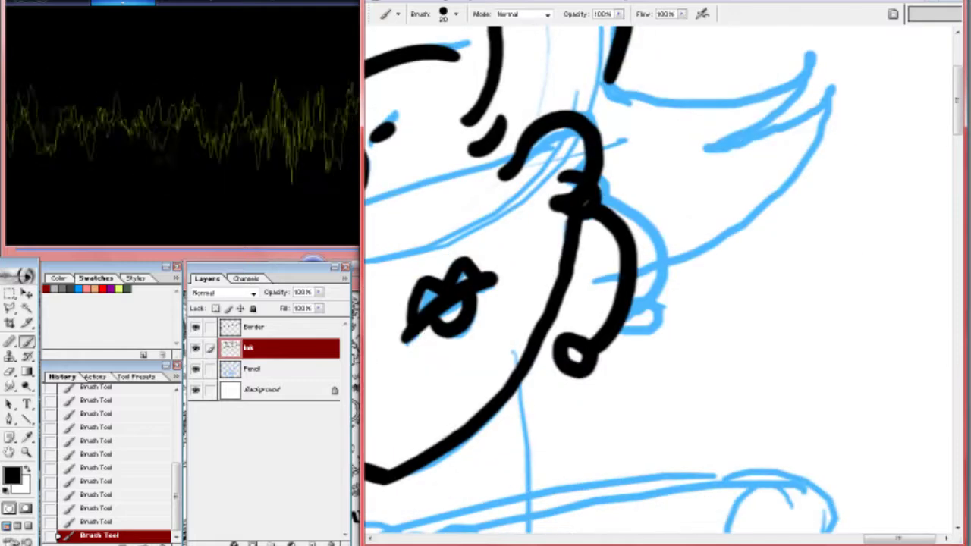
pyautogui.moveTo(607, 84); pyautogui.dragTo(804, 49)
pyautogui.moveTo(716, 144)
pyautogui.mouseDown()
pyautogui.moveTo(827, 162)
pyautogui.moveTo(740, 205)
pyautogui.mouseUp()
pyautogui.hscroll(-5, 523, 199)
pyautogui.scroll(-1, 523, 199)
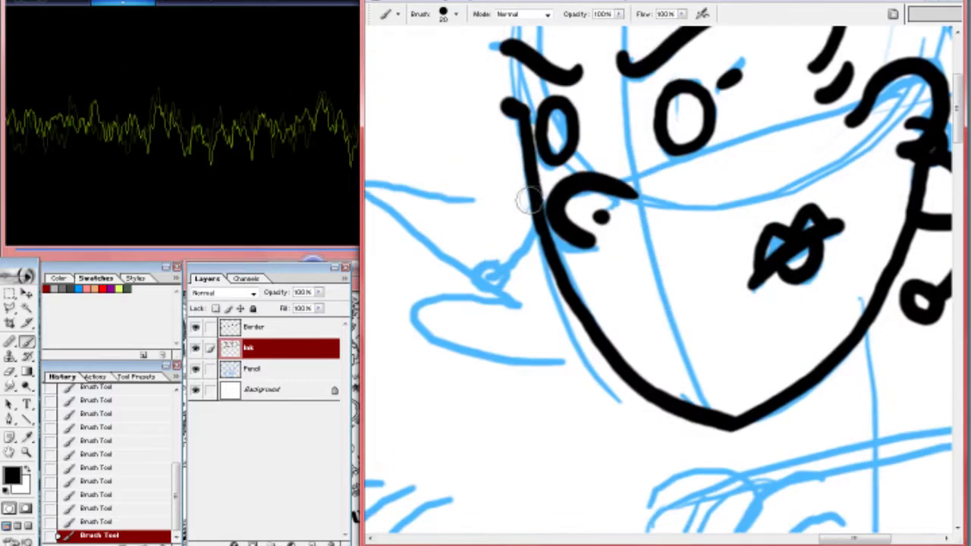
# Ink the pointed hair locks flicking out beside the third-panel character's cheek and the first collar line below the jaw
pyautogui.moveTo(523, 199); pyautogui.dragTo(531, 292)
pyautogui.moveTo(449, 282); pyautogui.dragTo(595, 355)
pyautogui.scroll(-4, 607, 266)
pyautogui.hscroll(5, 606, 265)
pyautogui.moveTo(546, 224); pyautogui.dragTo(671, 180)
# Ink the third-panel character's raised hand above the slanted border, with its sleeve, cuff, wrist and curled fingers
pyautogui.scroll(-4, 791, 114)
pyautogui.hscroll(-4, 791, 114)
pyautogui.moveTo(585, 351)
pyautogui.mouseDown()
pyautogui.moveTo(748, 352)
pyautogui.moveTo(572, 391)
pyautogui.mouseUp()
pyautogui.moveTo(728, 266); pyautogui.dragTo(732, 326)
pyautogui.moveTo(629, 326)
pyautogui.mouseDown()
pyautogui.moveTo(620, 228)
pyautogui.moveTo(709, 128)
pyautogui.mouseUp()
pyautogui.moveTo(660, 224); pyautogui.dragTo(747, 148)
pyautogui.moveTo(694, 235); pyautogui.dragTo(775, 170)
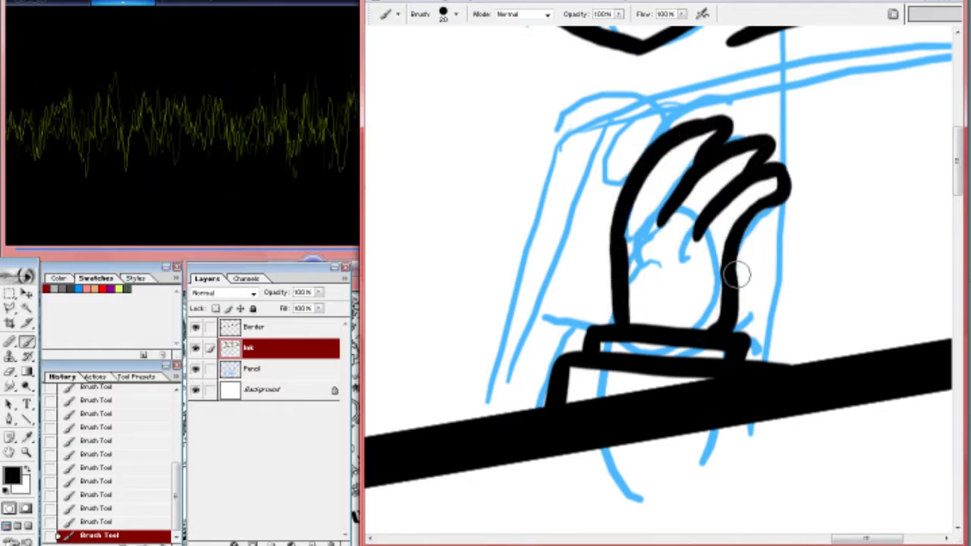
pyautogui.moveTo(727, 302); pyautogui.dragTo(731, 328)
pyautogui.press('n')
pyautogui.click(710, 255)
pyautogui.hotkey('ctrl', 'z')
# Ink the thumb of the raised hand down to the cuff and the palm line joining it to the fingers
pyautogui.press('b')
pyautogui.moveTo(702, 274)
pyautogui.mouseDown()
pyautogui.moveTo(758, 221)
pyautogui.moveTo(728, 326)
pyautogui.mouseUp()
pyautogui.moveTo(675, 204); pyautogui.dragTo(699, 274)
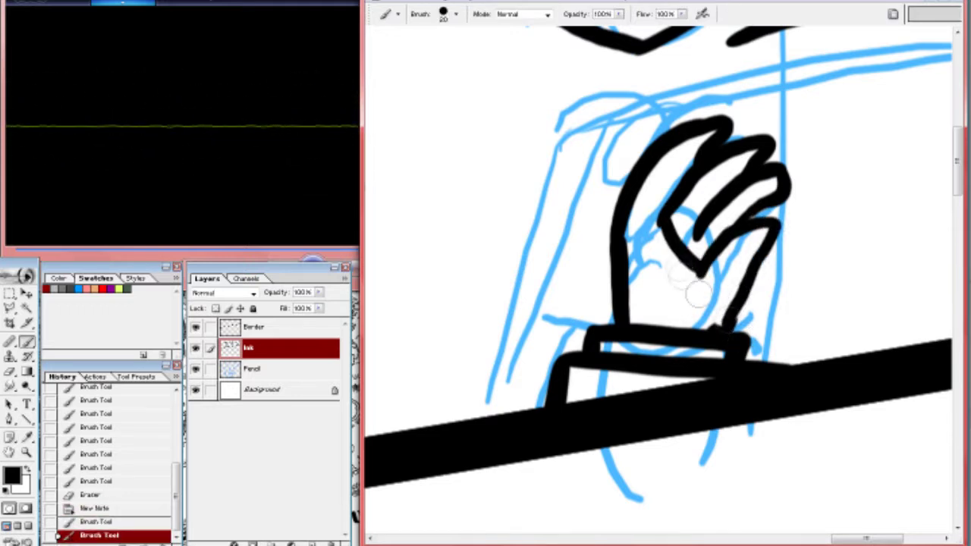
# Ink the cuff and sleeve of the third-panel character's other hand, ending at the slanted panel border
pyautogui.moveTo(470, 345)
pyautogui.mouseDown()
pyautogui.moveTo(617, 337)
pyautogui.moveTo(637, 354)
pyautogui.mouseUp()
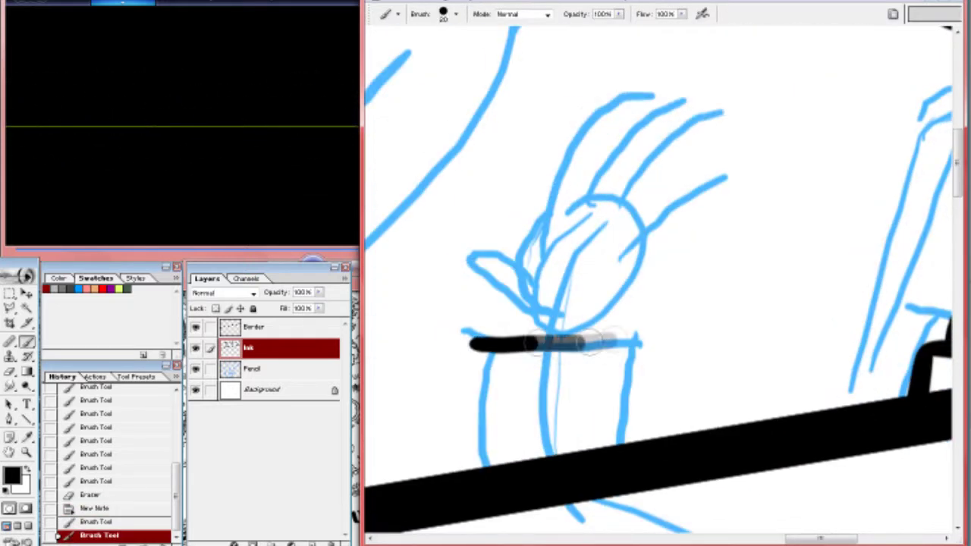
pyautogui.moveTo(474, 343)
pyautogui.mouseDown()
pyautogui.moveTo(481, 379)
pyautogui.moveTo(659, 440)
pyautogui.mouseUp()
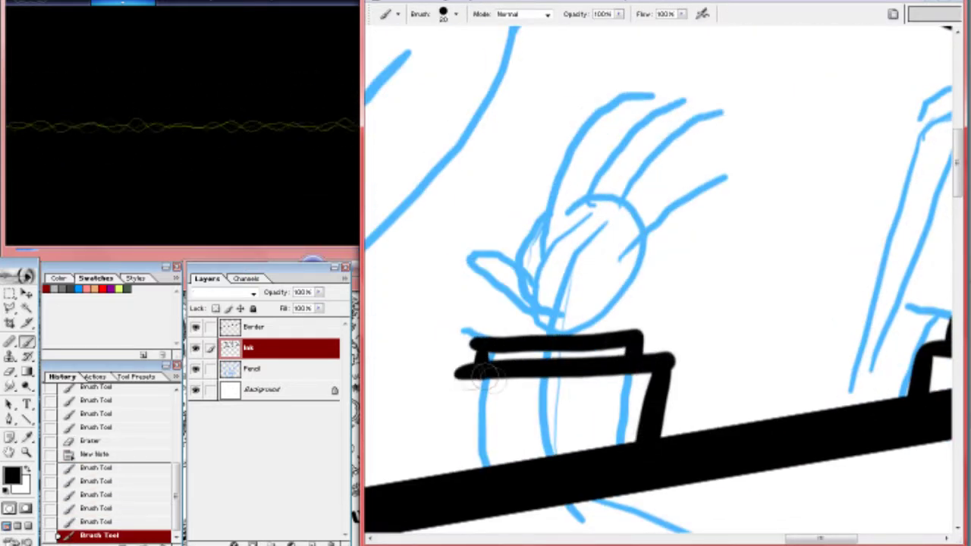
pyautogui.moveTo(458, 372); pyautogui.dragTo(449, 470)
# Ink the spread fingers, palm edge and thumb of the other hand above its cuff
pyautogui.moveTo(523, 333)
pyautogui.mouseDown()
pyautogui.moveTo(531, 191)
pyautogui.moveTo(646, 72)
pyautogui.moveTo(639, 112)
pyautogui.mouseUp()
pyautogui.press('e')
pyautogui.press('b')
pyautogui.moveTo(580, 203)
pyautogui.mouseDown()
pyautogui.moveTo(650, 88)
pyautogui.moveTo(702, 90)
pyautogui.mouseUp()
pyautogui.moveTo(619, 204); pyautogui.dragTo(720, 130)
pyautogui.moveTo(641, 226)
pyautogui.mouseDown()
pyautogui.moveTo(726, 206)
pyautogui.moveTo(607, 331)
pyautogui.mouseUp()
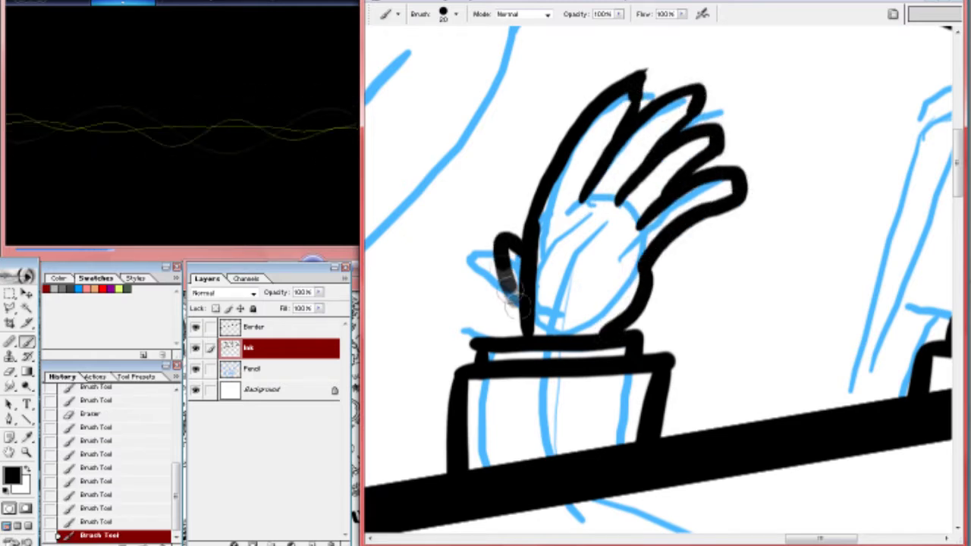
pyautogui.moveTo(501, 243); pyautogui.dragTo(516, 315)
# Add curved motion lines beside both of the third-panel character's hands
pyautogui.hotkey('ctrl', '-')
pyautogui.moveTo(603, 189)
pyautogui.mouseDown()
pyautogui.moveTo(652, 180)
pyautogui.moveTo(531, 269)
pyautogui.mouseUp()
pyautogui.moveTo(584, 256); pyautogui.dragTo(591, 247)
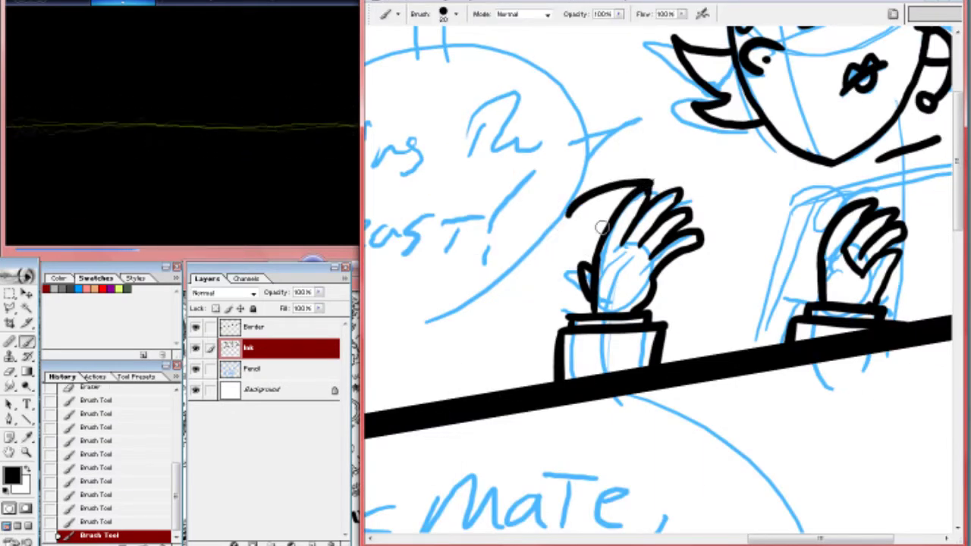
pyautogui.moveTo(805, 248); pyautogui.dragTo(760, 270)
pyautogui.moveTo(801, 286); pyautogui.dragTo(772, 307)
# Ink the third-panel character's collar, shoulder line, outer sleeve edge and jacket opening down to the panel border
pyautogui.press('z')
pyautogui.click(907, 181)
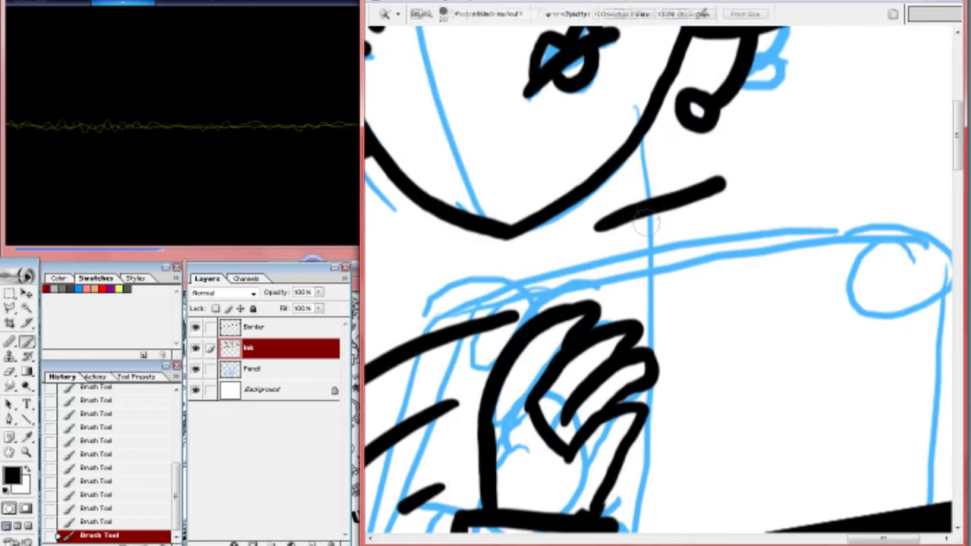
pyautogui.press('b')
pyautogui.moveTo(649, 252); pyautogui.dragTo(690, 317)
pyautogui.moveTo(719, 182)
pyautogui.mouseDown()
pyautogui.moveTo(948, 255)
pyautogui.moveTo(788, 194)
pyautogui.mouseUp()
pyautogui.moveTo(800, 194)
pyautogui.mouseDown()
pyautogui.moveTo(788, 394)
pyautogui.moveTo(770, 447)
pyautogui.mouseUp()
pyautogui.moveTo(623, 262); pyautogui.dragTo(580, 478)
pyautogui.moveTo(675, 227); pyautogui.dragTo(791, 195)
pyautogui.moveTo(579, 186); pyautogui.dragTo(569, 474)
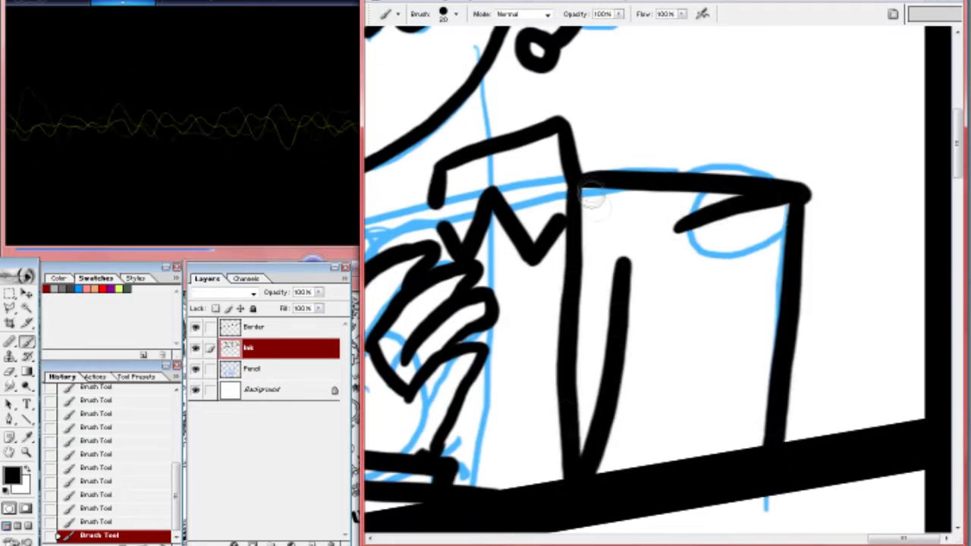
# Ink the third-panel character's lapels, tie and neck, plus the remaining shoulder and sleeve behind the motion lines
pyautogui.moveTo(543, 334); pyautogui.dragTo(517, 486)
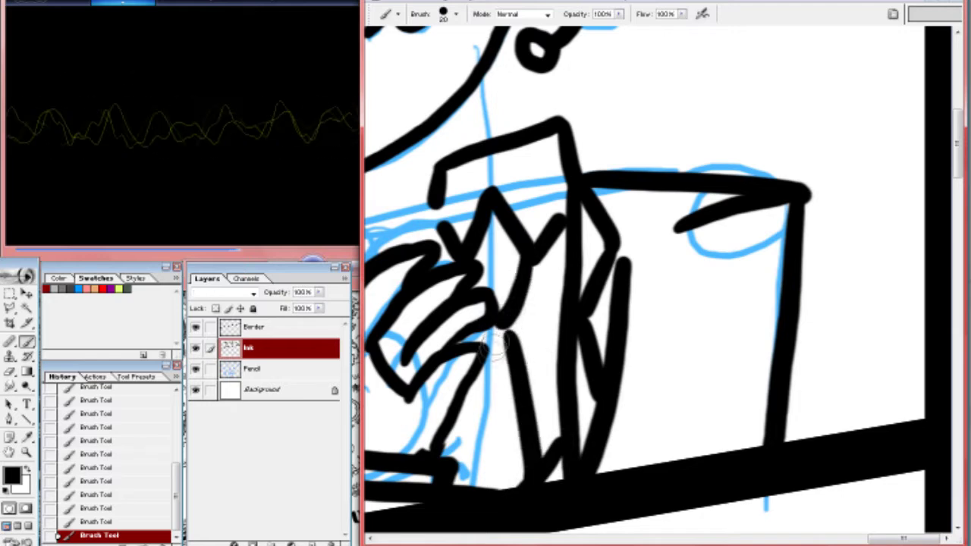
pyautogui.moveTo(507, 333); pyautogui.dragTo(479, 486)
pyautogui.moveTo(485, 334); pyautogui.dragTo(683, 343)
pyautogui.moveTo(490, 254); pyautogui.dragTo(632, 203)
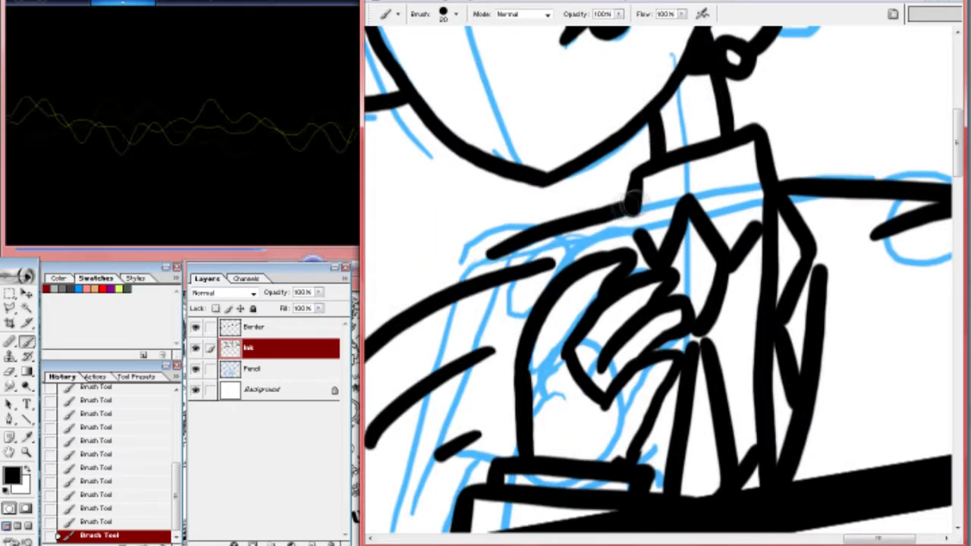
pyautogui.moveTo(447, 499); pyautogui.dragTo(656, 373)
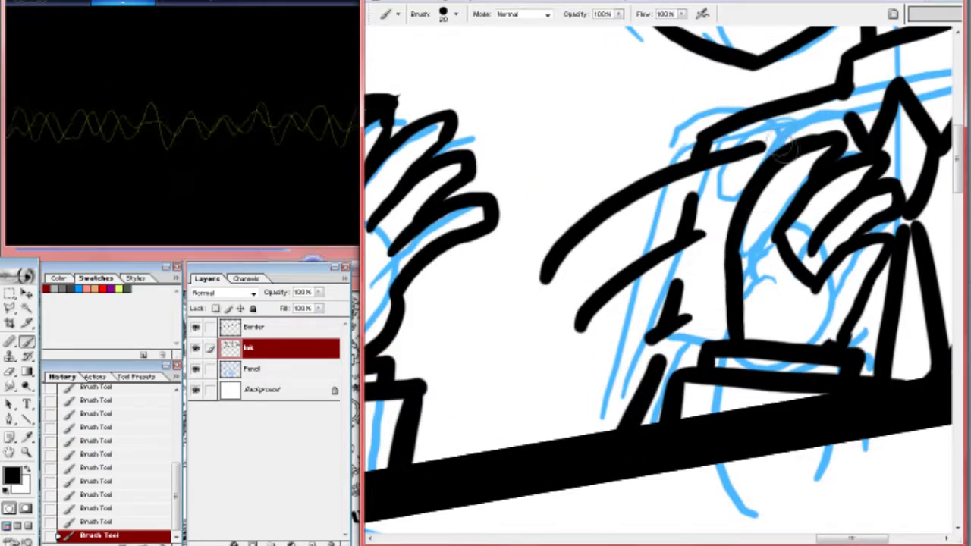
# Ink the third-panel character's forehead edge between the fringe and the outer eyebrow
pyautogui.keyDown('alt'); pyautogui.click(786, 149); pyautogui.keyUp('alt')
pyautogui.keyDown('alt'); pyautogui.click(786, 150); pyautogui.keyUp('alt')
pyautogui.keyDown('ctrl'); pyautogui.click(593, 138); pyautogui.keyUp('ctrl')
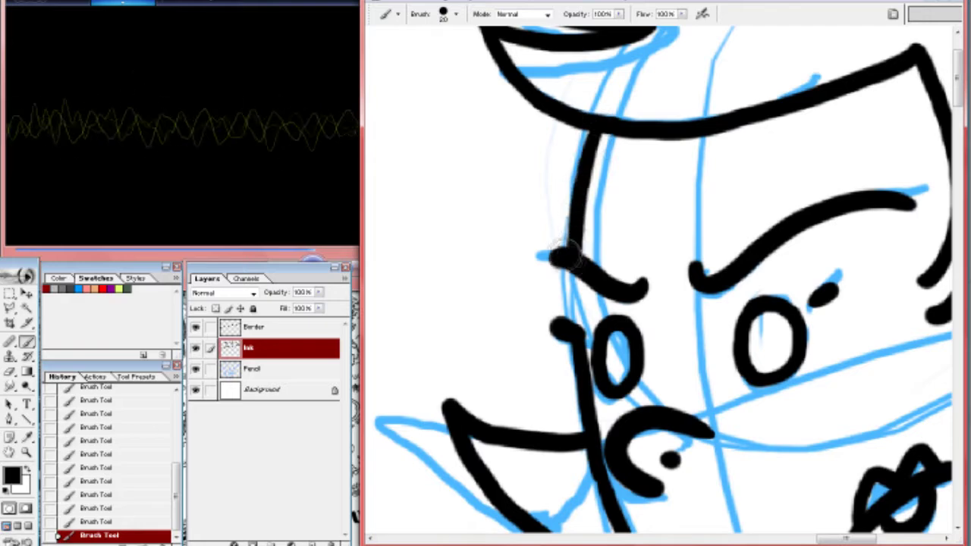
pyautogui.keyDown('alt'); pyautogui.click(664, 269); pyautogui.keyUp('alt')
pyautogui.keyDown('alt'); pyautogui.click(664, 270); pyautogui.keyUp('alt')
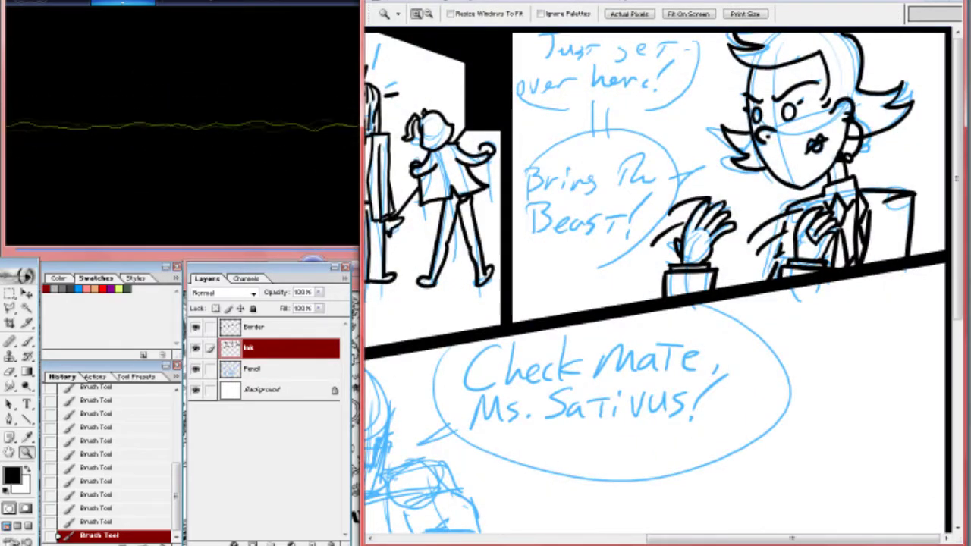
# Ink the angry eyebrows, eyes and round head highlight of the gun-carrying character in the lower panel
pyautogui.moveTo(576, 455)
pyautogui.mouseDown()
pyautogui.moveTo(751, 98)
pyautogui.moveTo(751, 163)
pyautogui.moveTo(687, 125)
pyautogui.mouseUp()
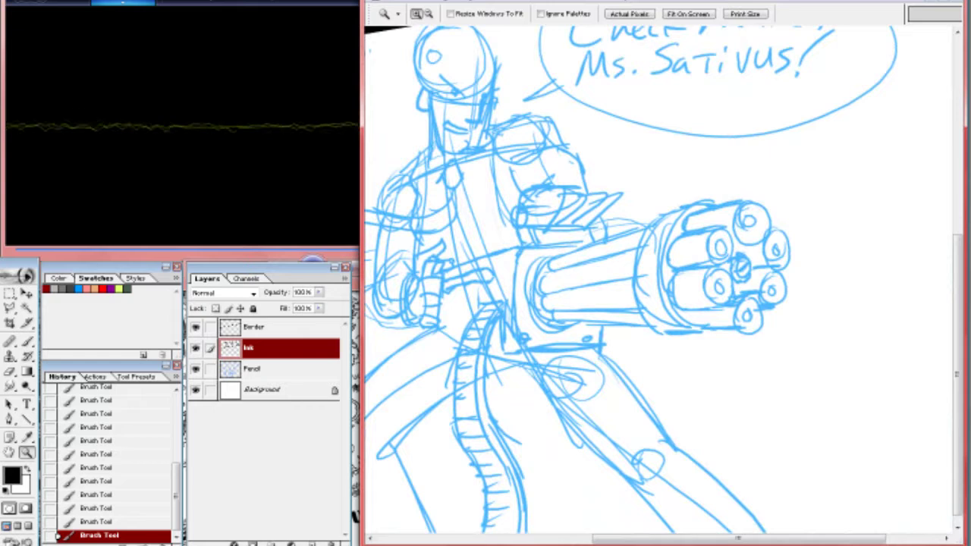
pyautogui.click(522, 107)
pyautogui.click(521, 106)
pyautogui.press('b')
pyautogui.moveTo(656, 258); pyautogui.dragTo(535, 183)
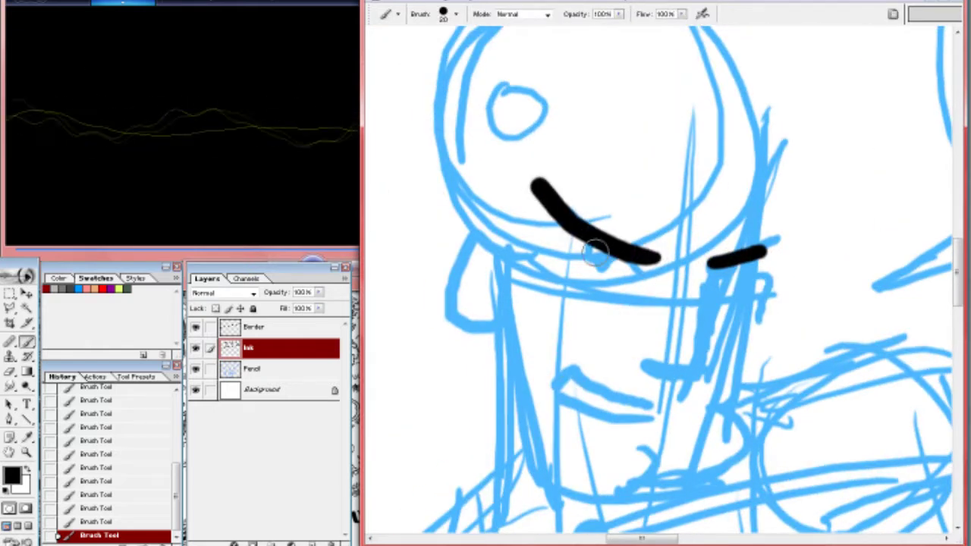
pyautogui.moveTo(514, 84); pyautogui.dragTo(512, 84)
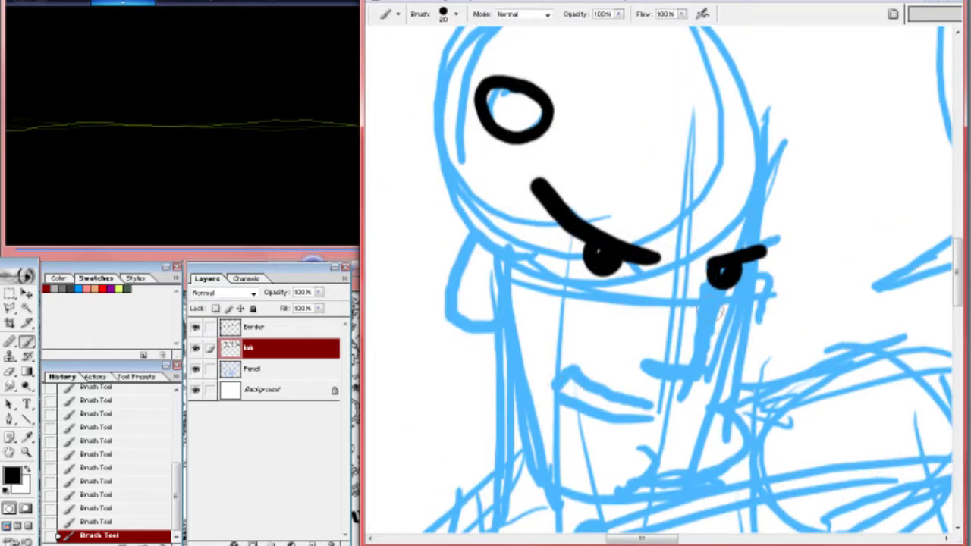
# Ink the gunman's nose and open mouth, and the face contour from the far cheek around the chin
pyautogui.hotkey('ctrl', '+')
pyautogui.moveTo(660, 183); pyautogui.dragTo(553, 346)
pyautogui.moveTo(557, 398)
pyautogui.mouseDown()
pyautogui.moveTo(690, 302)
pyautogui.moveTo(535, 284)
pyautogui.moveTo(705, 320)
pyautogui.mouseUp()
pyautogui.moveTo(834, 122)
pyautogui.mouseDown()
pyautogui.moveTo(789, 323)
pyautogui.moveTo(596, 435)
pyautogui.mouseUp()
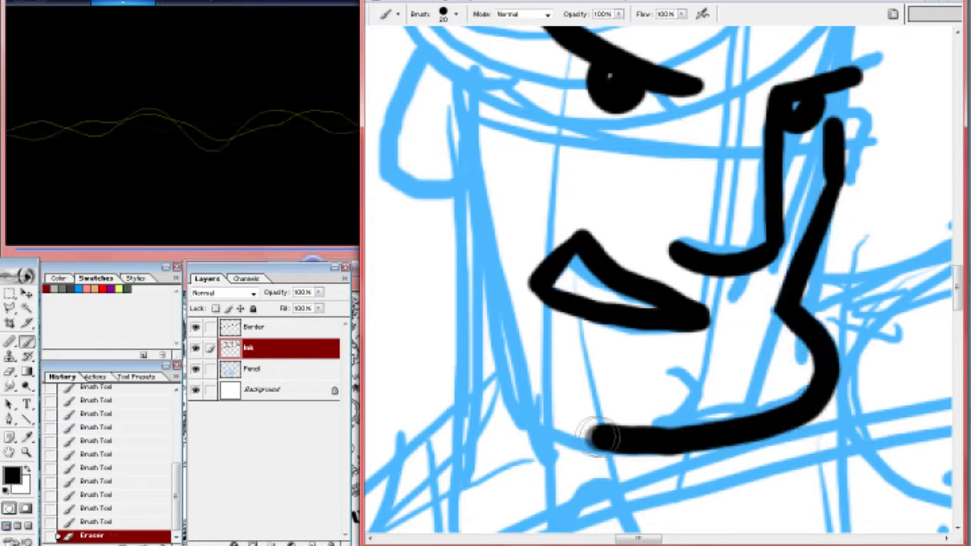
pyautogui.moveTo(716, 358); pyautogui.dragTo(693, 425)
# Ink the gunman's ear and the jawline running from it to the chin
pyautogui.moveTo(473, 169); pyautogui.dragTo(595, 436)
pyautogui.moveTo(470, 80); pyautogui.dragTo(615, 228)
pyautogui.moveTo(618, 224); pyautogui.dragTo(546, 323)
pyautogui.moveTo(652, 227); pyautogui.dragTo(652, 455)
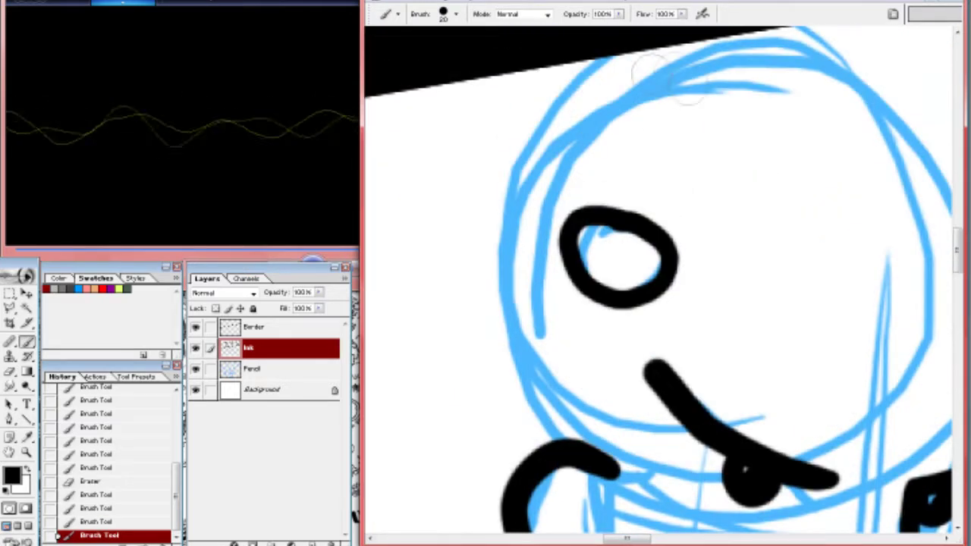
# Ink the rounded outline of the gunman's bald head
pyautogui.moveTo(675, 47); pyautogui.dragTo(531, 425)
pyautogui.moveTo(682, 228); pyautogui.dragTo(531, 315)
pyautogui.moveTo(498, 135); pyautogui.dragTo(850, 345)
pyautogui.hotkey('ctrl', 'z')
pyautogui.moveTo(455, 144)
pyautogui.mouseDown()
pyautogui.moveTo(769, 255)
pyautogui.moveTo(807, 285)
pyautogui.mouseUp()
pyautogui.moveTo(688, 470)
pyautogui.mouseDown()
pyautogui.moveTo(689, 141)
pyautogui.moveTo(663, 356)
pyautogui.moveTo(812, 144)
pyautogui.mouseUp()
pyautogui.moveTo(645, 190); pyautogui.dragTo(667, 303)
pyautogui.moveTo(547, 114)
pyautogui.mouseDown()
pyautogui.moveTo(530, 288)
pyautogui.moveTo(596, 319)
pyautogui.mouseUp()
pyautogui.moveTo(645, 379); pyautogui.dragTo(645, 118)
pyautogui.moveTo(683, 303); pyautogui.dragTo(606, 289)
# Ink the slotted hub at the front of the rotary gun and the oval barrel ends around it
pyautogui.moveTo(585, 239); pyautogui.dragTo(717, 250)
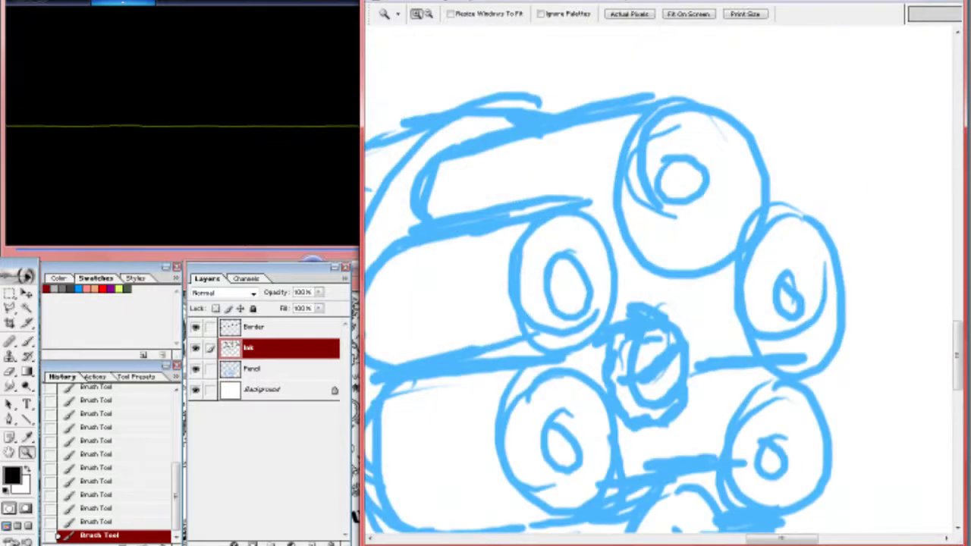
pyautogui.moveTo(623, 320); pyautogui.dragTo(660, 327)
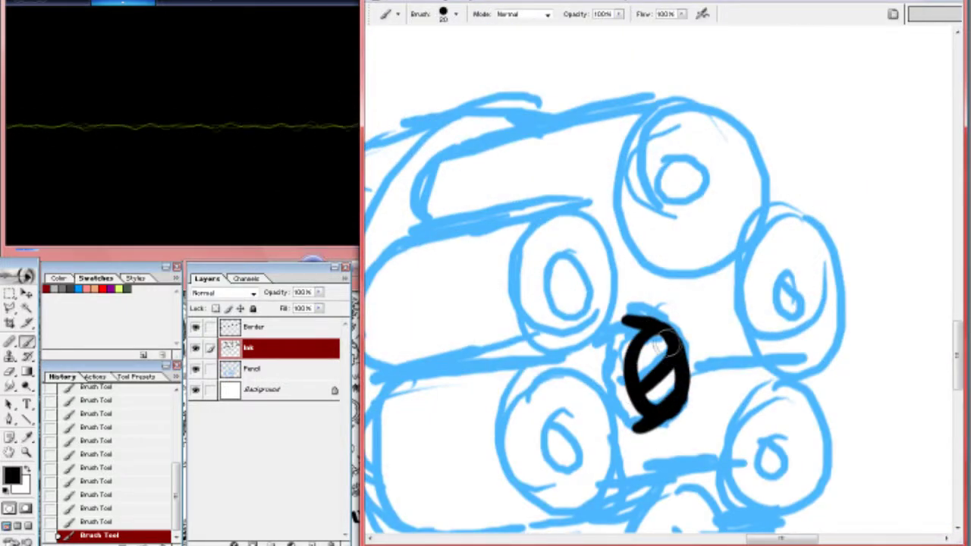
pyautogui.moveTo(570, 202)
pyautogui.mouseDown()
pyautogui.moveTo(525, 342)
pyautogui.moveTo(573, 201)
pyautogui.mouseUp()
pyautogui.moveTo(661, 97)
pyautogui.mouseDown()
pyautogui.moveTo(732, 215)
pyautogui.moveTo(662, 99)
pyautogui.mouseUp()
pyautogui.moveTo(666, 144); pyautogui.dragTo(704, 233)
pyautogui.moveTo(772, 214); pyautogui.dragTo(775, 219)
pyautogui.moveTo(759, 349)
pyautogui.mouseDown()
pyautogui.moveTo(713, 159)
pyautogui.moveTo(741, 190)
pyautogui.mouseUp()
pyautogui.moveTo(641, 287)
pyautogui.mouseDown()
pyautogui.moveTo(678, 357)
pyautogui.moveTo(641, 286)
pyautogui.mouseUp()
# Fill the bores of the gun's barrel ends with curved shadows and short horizontal hatching
pyautogui.moveTo(540, 181)
pyautogui.mouseDown()
pyautogui.moveTo(492, 266)
pyautogui.moveTo(535, 182)
pyautogui.mouseUp()
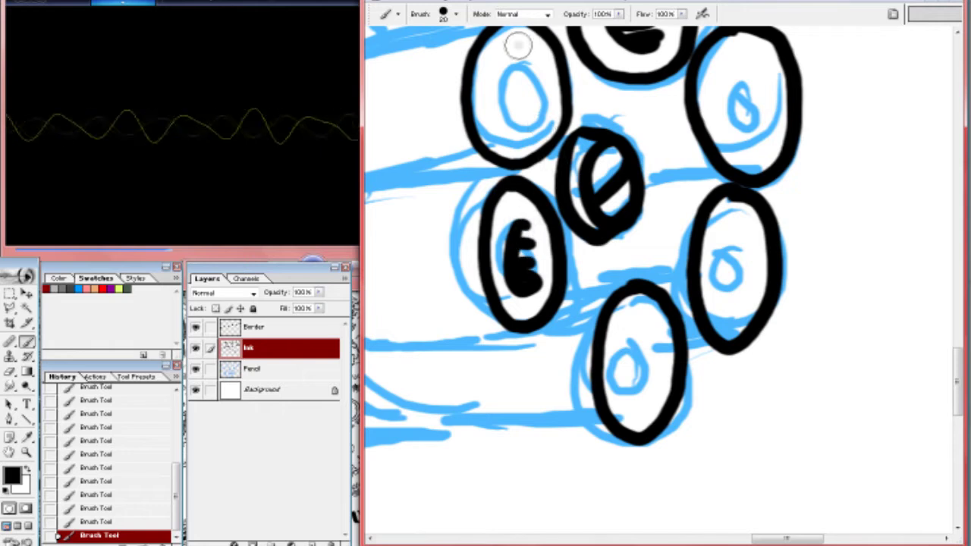
pyautogui.moveTo(741, 61); pyautogui.dragTo(756, 76)
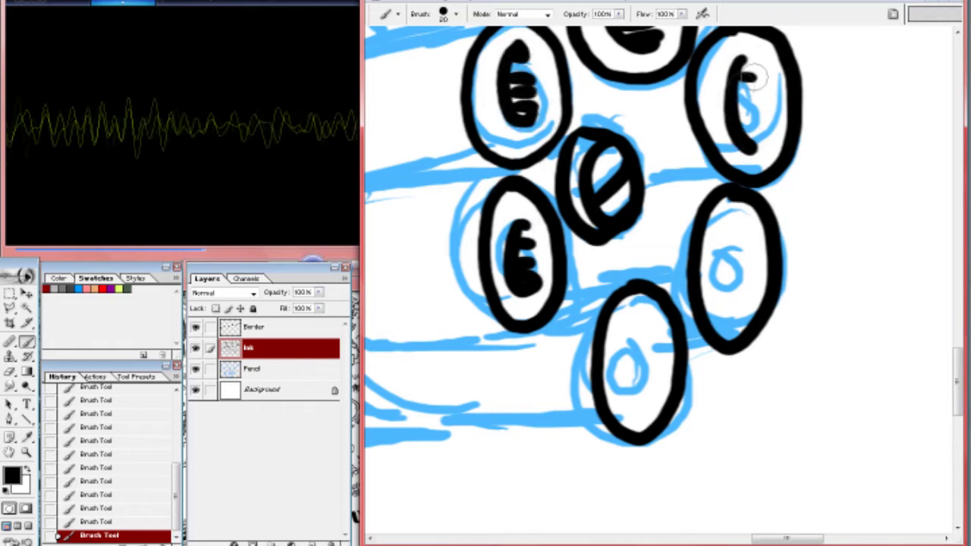
pyautogui.moveTo(733, 214); pyautogui.dragTo(722, 176)
pyautogui.moveTo(722, 176); pyautogui.dragTo(717, 265)
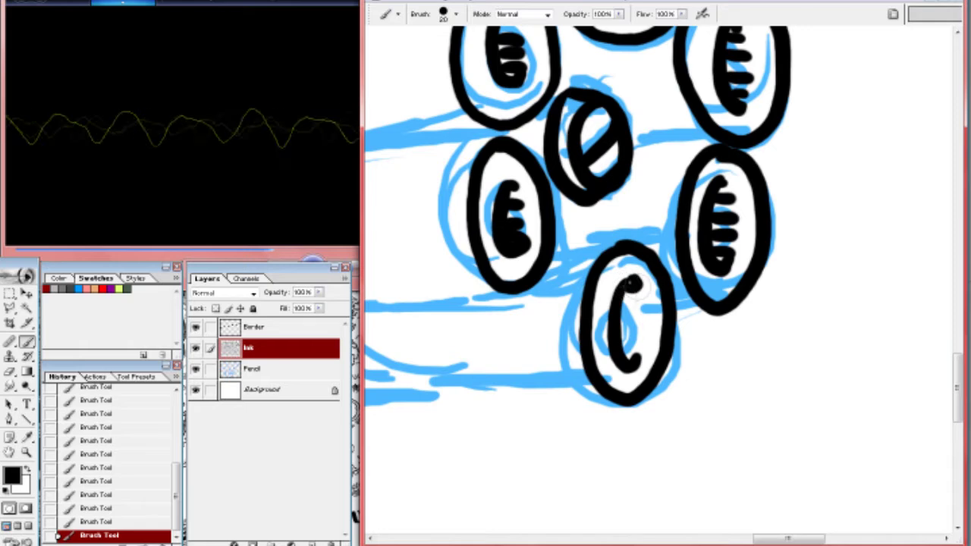
# Ink the long curved front rim of the drum behind the gun's barrel ends
pyautogui.moveTo(614, 134); pyautogui.dragTo(755, 325)
pyautogui.moveTo(641, 87)
pyautogui.mouseDown()
pyautogui.moveTo(610, 89)
pyautogui.moveTo(433, 271)
pyautogui.moveTo(464, 129)
pyautogui.mouseUp()
pyautogui.moveTo(463, 128)
pyautogui.mouseDown()
pyautogui.moveTo(447, 179)
pyautogui.moveTo(505, 384)
pyautogui.moveTo(612, 447)
pyautogui.mouseUp()
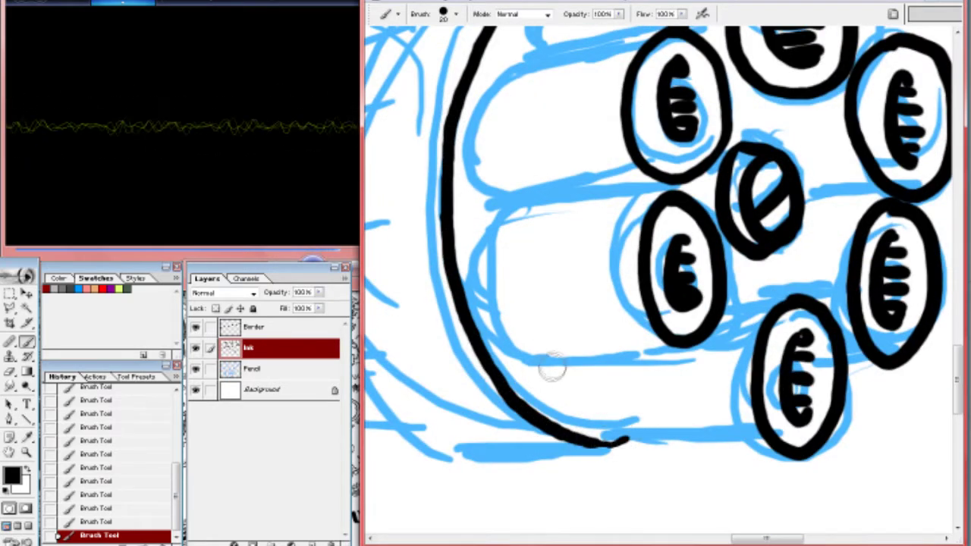
# Ink the sides and rounded back edges of the barrels between their oval ends and the drum rim
pyautogui.moveTo(552, 368); pyautogui.dragTo(773, 446)
pyautogui.moveTo(516, 355); pyautogui.dragTo(690, 345)
pyautogui.moveTo(501, 205)
pyautogui.mouseDown()
pyautogui.moveTo(675, 195)
pyautogui.moveTo(660, 363)
pyautogui.mouseUp()
pyautogui.moveTo(513, 212); pyautogui.dragTo(669, 200)
pyautogui.moveTo(498, 357); pyautogui.dragTo(637, 349)
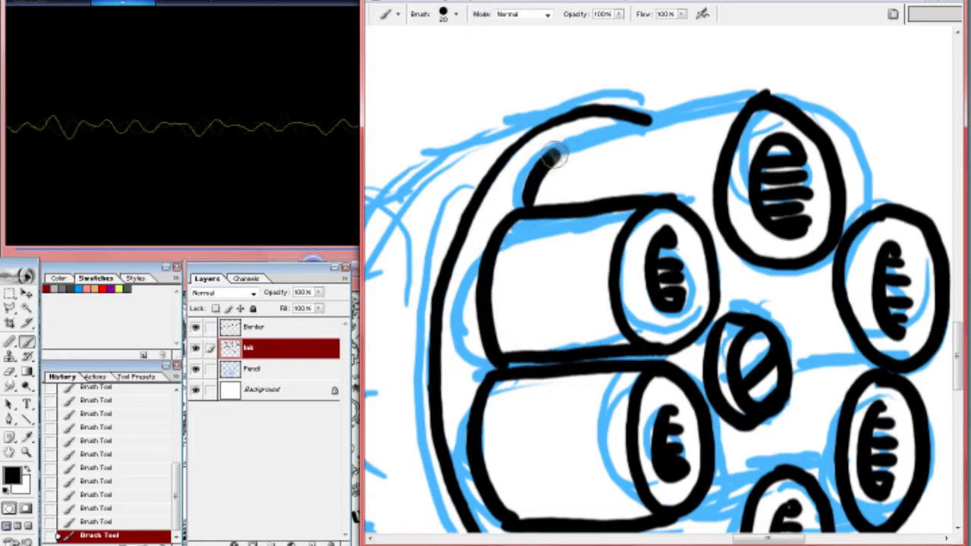
pyautogui.moveTo(554, 156); pyautogui.dragTo(763, 94)
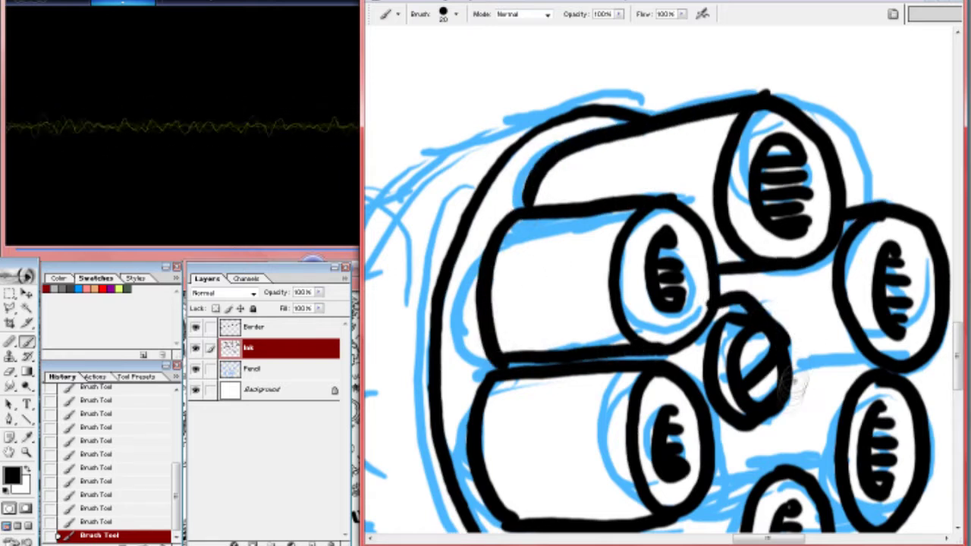
# Ink the remaining barrel sides around the hub and the outer rim of the drum down to its base
pyautogui.moveTo(751, 337); pyautogui.dragTo(656, 276)
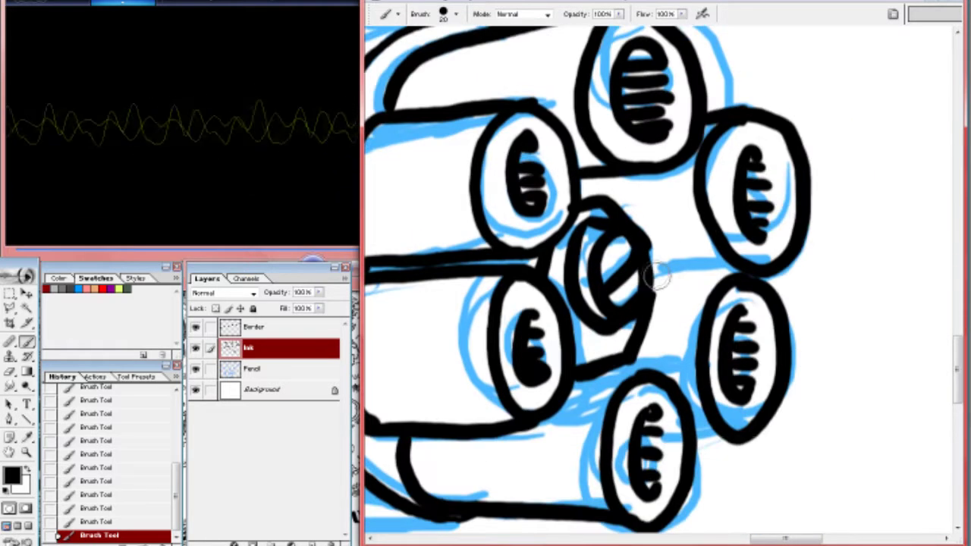
pyautogui.moveTo(647, 367)
pyautogui.mouseDown()
pyautogui.moveTo(880, 455)
pyautogui.moveTo(835, 318)
pyautogui.moveTo(890, 215)
pyautogui.mouseUp()
pyautogui.moveTo(458, 220); pyautogui.dragTo(565, 368)
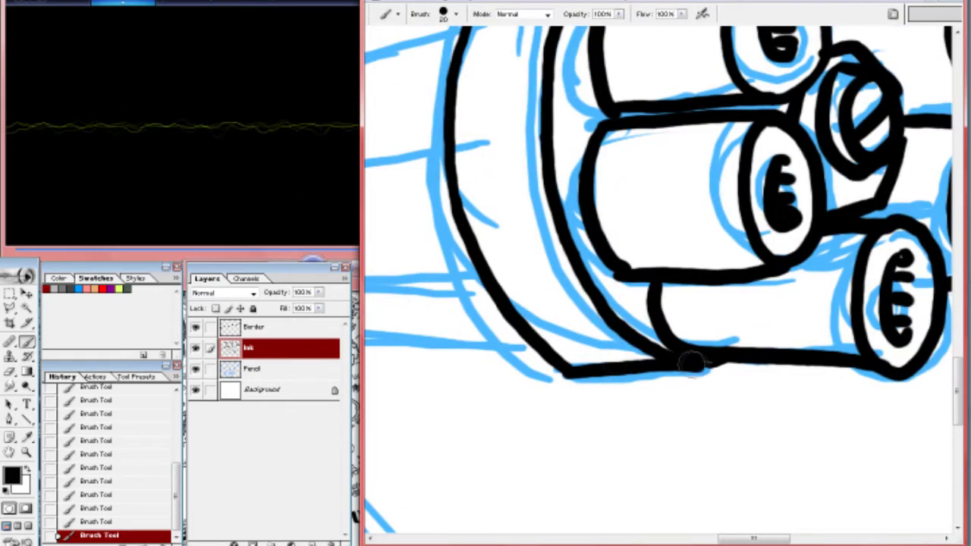
# Ink the long tubes running back from the drum, closing them with rounded rear ends
pyautogui.moveTo(550, 306)
pyautogui.mouseDown()
pyautogui.moveTo(963, 319)
pyautogui.moveTo(766, 319)
pyautogui.moveTo(834, 311)
pyautogui.mouseUp()
pyautogui.moveTo(523, 140); pyautogui.dragTo(813, 69)
pyautogui.moveTo(428, 246); pyautogui.dragTo(800, 182)
pyautogui.moveTo(476, 320); pyautogui.dragTo(846, 317)
pyautogui.moveTo(510, 338)
pyautogui.mouseDown()
pyautogui.moveTo(491, 182)
pyautogui.moveTo(442, 209)
pyautogui.mouseUp()
pyautogui.moveTo(388, 196)
pyautogui.mouseDown()
pyautogui.moveTo(466, 235)
pyautogui.moveTo(540, 236)
pyautogui.moveTo(600, 342)
pyautogui.moveTo(717, 470)
pyautogui.mouseUp()
pyautogui.moveTo(728, 202); pyautogui.dragTo(599, 247)
pyautogui.hotkey('ctrl', 'z')
# Ink the gun's mounting plate with its angled corners and the round bolts in the corners
pyautogui.moveTo(457, 296); pyautogui.dragTo(873, 134)
pyautogui.moveTo(607, 303); pyautogui.dragTo(827, 250)
pyautogui.moveTo(531, 237)
pyautogui.mouseDown()
pyautogui.moveTo(777, 183)
pyautogui.moveTo(553, 77)
pyautogui.moveTo(546, 390)
pyautogui.moveTo(487, 260)
pyautogui.mouseUp()
pyautogui.moveTo(488, 260)
pyautogui.mouseDown()
pyautogui.moveTo(525, 328)
pyautogui.moveTo(817, 324)
pyautogui.mouseUp()
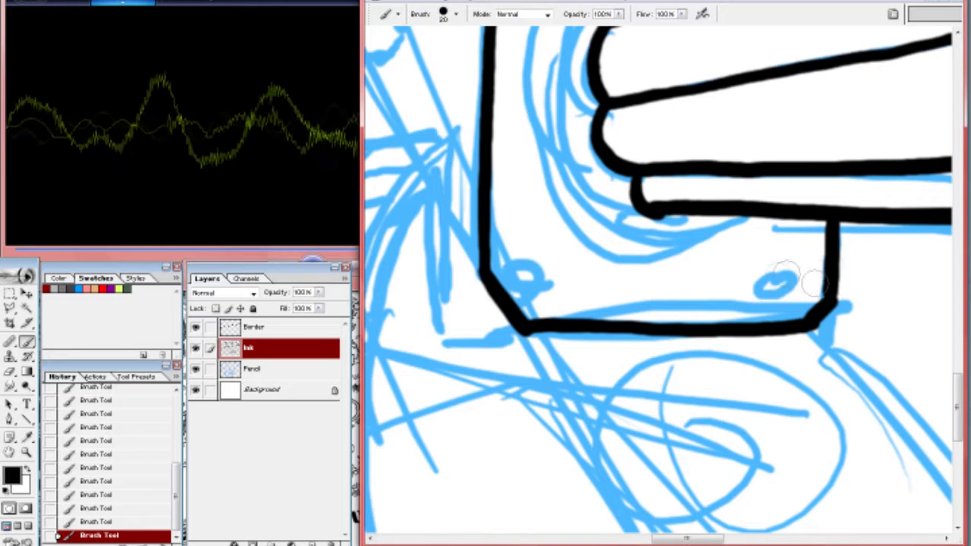
pyautogui.moveTo(531, 275); pyautogui.dragTo(535, 277)
pyautogui.moveTo(536, 279); pyautogui.dragTo(512, 518)
pyautogui.moveTo(519, 200); pyautogui.dragTo(522, 207)
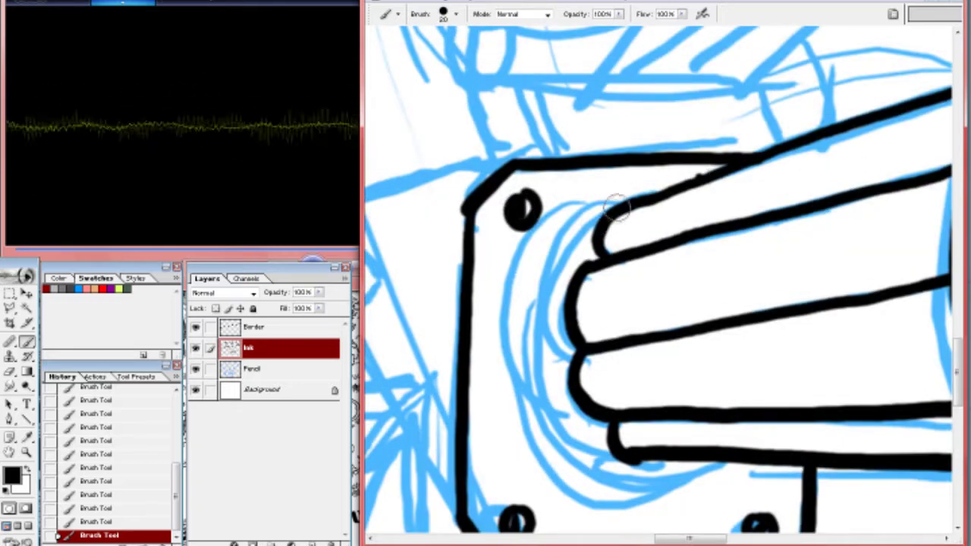
# Ink the curved socket rings on the mounting plate around the rear ends of the tubes
pyautogui.moveTo(616, 206); pyautogui.dragTo(556, 416)
pyautogui.moveTo(551, 227); pyautogui.dragTo(556, 438)
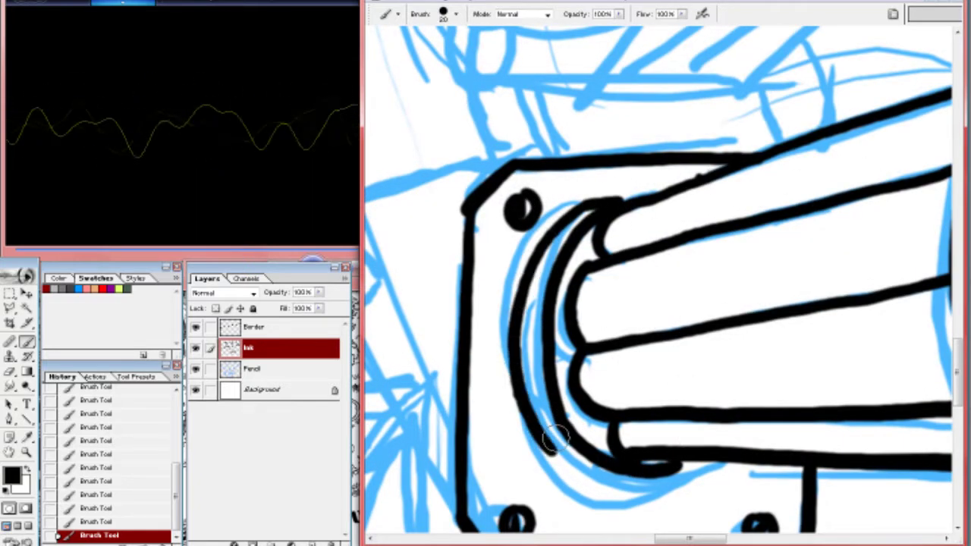
pyautogui.moveTo(565, 227)
pyautogui.mouseDown()
pyautogui.moveTo(612, 366)
pyautogui.moveTo(599, 486)
pyautogui.mouseUp()
# Ink the gunman's fingers wrapped around the carrying handle above the mounting plate
pyautogui.moveTo(534, 211)
pyautogui.mouseDown()
pyautogui.moveTo(671, 179)
pyautogui.moveTo(606, 349)
pyautogui.mouseUp()
pyautogui.moveTo(584, 250)
pyautogui.mouseDown()
pyautogui.moveTo(640, 256)
pyautogui.moveTo(599, 349)
pyautogui.mouseUp()
pyautogui.moveTo(709, 203)
pyautogui.mouseDown()
pyautogui.moveTo(753, 216)
pyautogui.moveTo(652, 355)
pyautogui.mouseUp()
pyautogui.moveTo(769, 224); pyautogui.dragTo(751, 357)
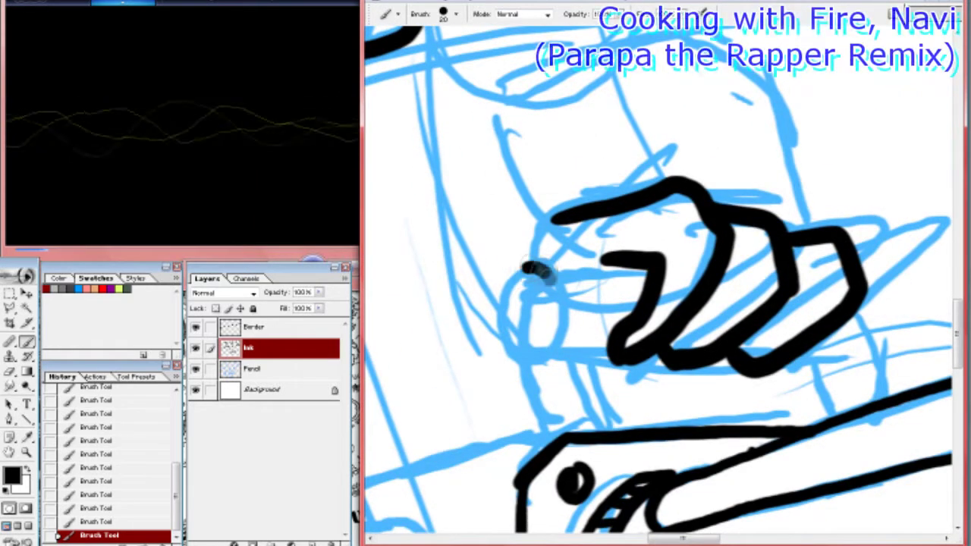
# Ink the carrying handle's oval end and the support post joining it to the mounting plate
pyautogui.moveTo(540, 261); pyautogui.dragTo(556, 258)
pyautogui.moveTo(560, 292); pyautogui.dragTo(588, 430)
pyautogui.moveTo(530, 275); pyautogui.dragTo(508, 346)
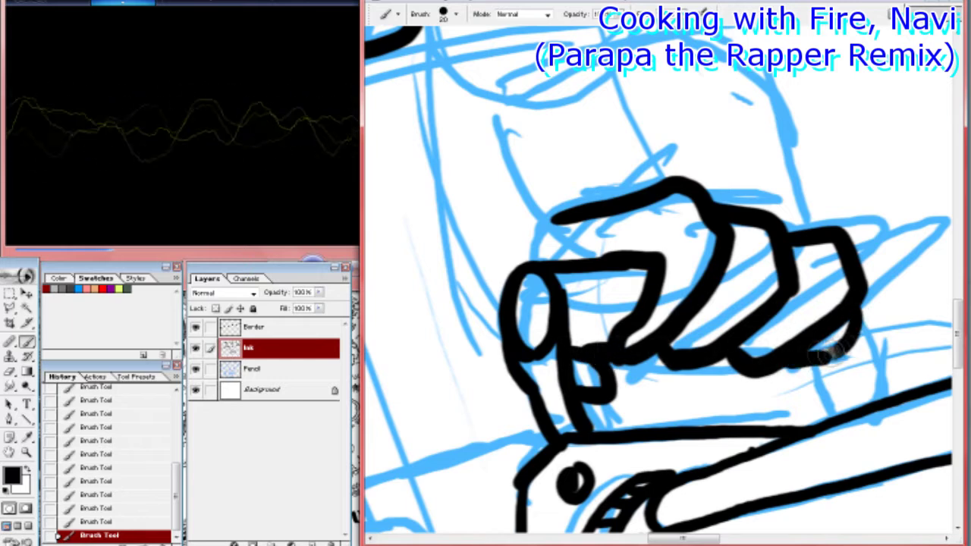
# Ink the gun body's upper edge behind the mounting plate, with the long rounded lever and small upright block below it
pyautogui.moveTo(607, 318); pyautogui.dragTo(910, 83)
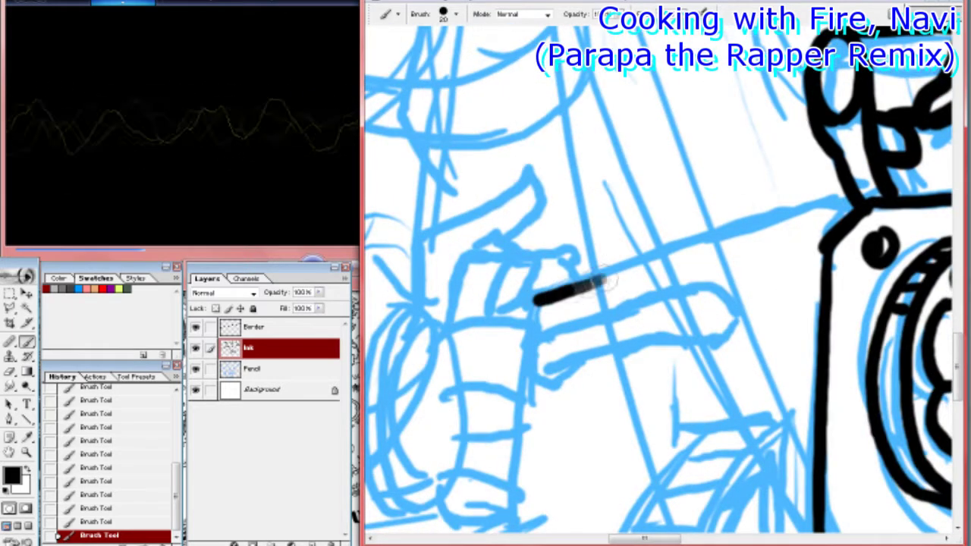
pyautogui.moveTo(599, 282); pyautogui.dragTo(859, 205)
pyautogui.moveTo(860, 205); pyautogui.dragTo(895, 91)
pyautogui.moveTo(717, 175); pyautogui.dragTo(569, 214)
pyautogui.moveTo(578, 254)
pyautogui.mouseDown()
pyautogui.moveTo(766, 186)
pyautogui.moveTo(751, 204)
pyautogui.mouseUp()
pyautogui.moveTo(624, 266)
pyautogui.mouseDown()
pyautogui.moveTo(667, 266)
pyautogui.moveTo(626, 353)
pyautogui.mouseUp()
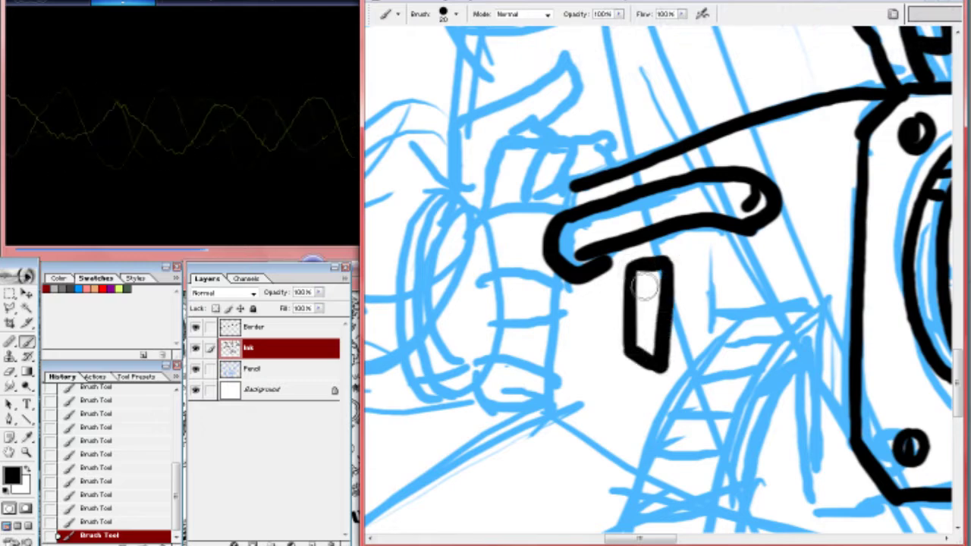
# Ink the feed opening under the gun body and the two long curved edges of the ammunition belt down to the panel border
pyautogui.moveTo(712, 310); pyautogui.dragTo(651, 158)
pyautogui.moveTo(650, 158)
pyautogui.mouseDown()
pyautogui.moveTo(759, 156)
pyautogui.moveTo(747, 304)
pyautogui.mouseUp()
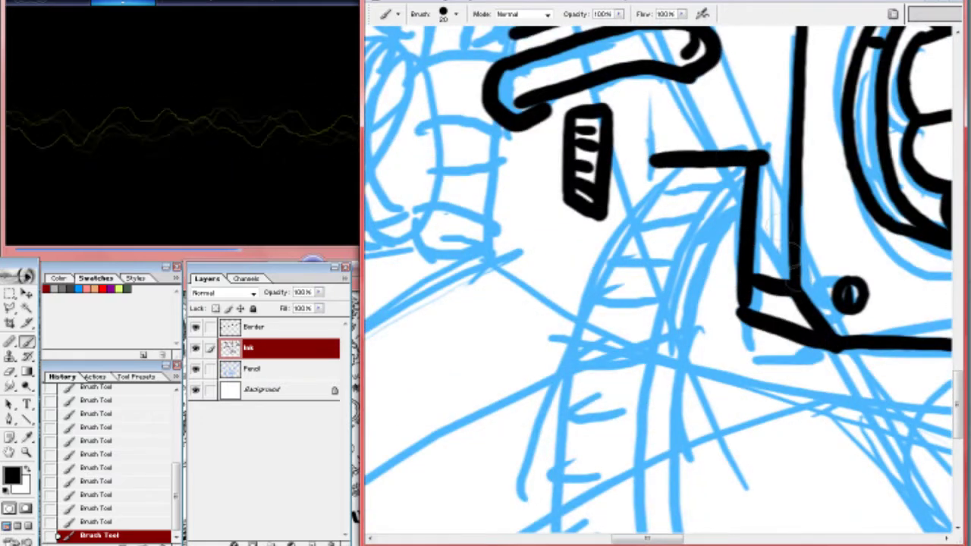
pyautogui.moveTo(608, 241)
pyautogui.mouseDown()
pyautogui.moveTo(602, 156)
pyautogui.moveTo(606, 227)
pyautogui.moveTo(535, 148)
pyautogui.moveTo(672, 455)
pyautogui.moveTo(725, 402)
pyautogui.mouseUp()
pyautogui.moveTo(725, 401); pyautogui.dragTo(715, 509)
pyautogui.moveTo(467, 76)
pyautogui.mouseDown()
pyautogui.moveTo(512, 189)
pyautogui.moveTo(577, 295)
pyautogui.mouseUp()
pyautogui.hotkey('ctrl', 'z')
pyautogui.moveTo(486, 125)
pyautogui.mouseDown()
pyautogui.moveTo(574, 325)
pyautogui.moveTo(554, 505)
pyautogui.moveTo(698, 492)
pyautogui.mouseUp()
# Ink the crosswise rungs along the broad face of the ammunition belt, from the panel border up to the feed opening
pyautogui.moveTo(580, 452); pyautogui.dragTo(712, 447)
pyautogui.moveTo(589, 415); pyautogui.dragTo(713, 402)
pyautogui.moveTo(591, 364); pyautogui.dragTo(709, 350)
pyautogui.moveTo(587, 312); pyautogui.dragTo(667, 305)
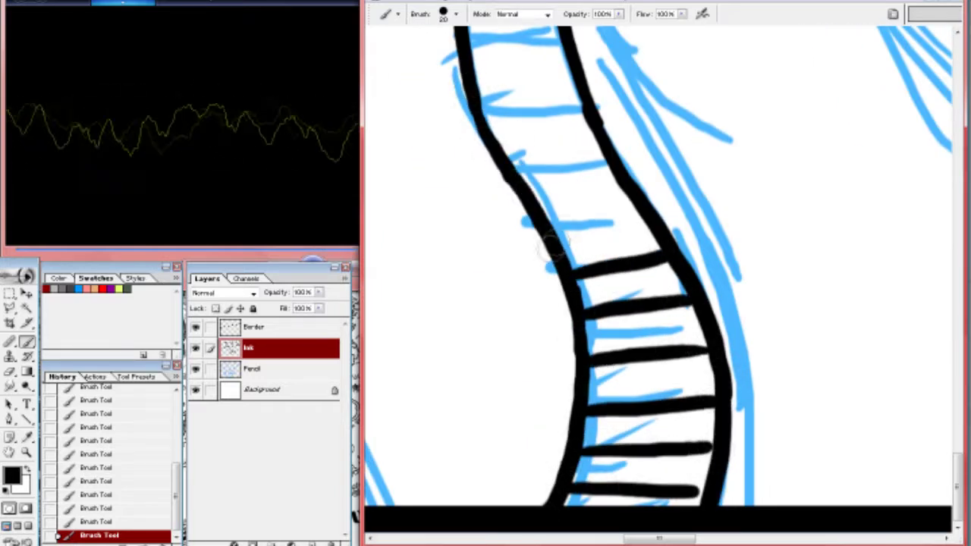
pyautogui.moveTo(580, 114)
pyautogui.mouseDown()
pyautogui.moveTo(509, 87)
pyautogui.moveTo(531, 216)
pyautogui.moveTo(584, 216)
pyautogui.mouseUp()
pyautogui.moveTo(493, 190); pyautogui.dragTo(576, 179)
pyautogui.moveTo(489, 151)
pyautogui.mouseDown()
pyautogui.moveTo(576, 137)
pyautogui.moveTo(489, 250)
pyautogui.mouseUp()
pyautogui.moveTo(565, 241); pyautogui.dragTo(495, 251)
pyautogui.moveTo(568, 209); pyautogui.dragTo(498, 217)
pyautogui.moveTo(580, 168); pyautogui.dragTo(497, 182)
pyautogui.moveTo(584, 129); pyautogui.dragTo(501, 148)
pyautogui.moveTo(531, 145); pyautogui.dragTo(492, 288)
pyautogui.moveTo(542, 228); pyautogui.dragTo(459, 243)
pyautogui.moveTo(573, 155)
pyautogui.mouseDown()
pyautogui.moveTo(503, 125)
pyautogui.moveTo(585, 115)
pyautogui.mouseUp()
pyautogui.moveTo(528, 101); pyautogui.dragTo(597, 92)
pyautogui.moveTo(540, 77); pyautogui.dragTo(605, 71)
pyautogui.moveTo(582, 53); pyautogui.dragTo(623, 51)
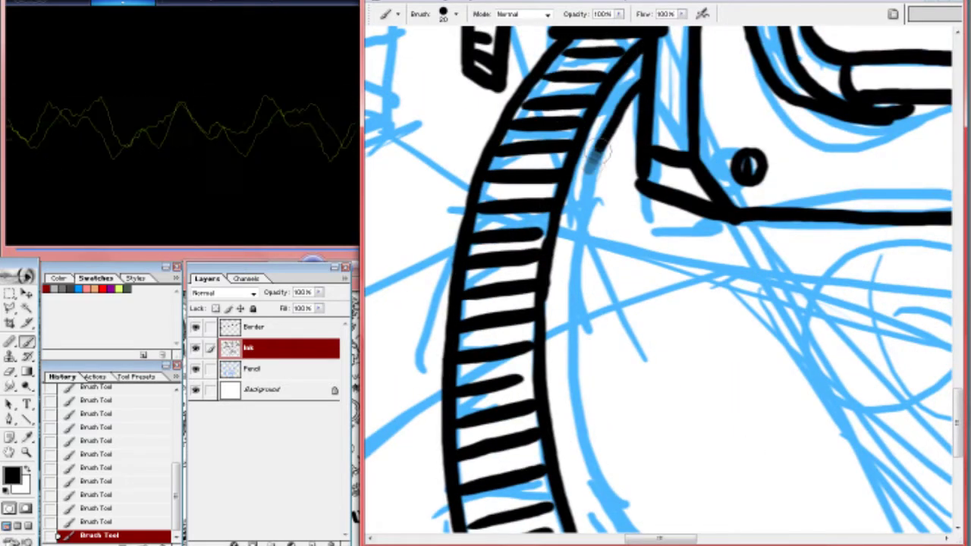
# Ink the ammunition belt's narrow side edge and fill it with short slanted link marks along its length
pyautogui.moveTo(598, 152); pyautogui.dragTo(554, 379)
pyautogui.moveTo(455, 31)
pyautogui.mouseDown()
pyautogui.moveTo(531, 270)
pyautogui.moveTo(630, 445)
pyautogui.mouseUp()
pyautogui.moveTo(588, 247)
pyautogui.mouseDown()
pyautogui.moveTo(605, 286)
pyautogui.moveTo(598, 484)
pyautogui.mouseUp()
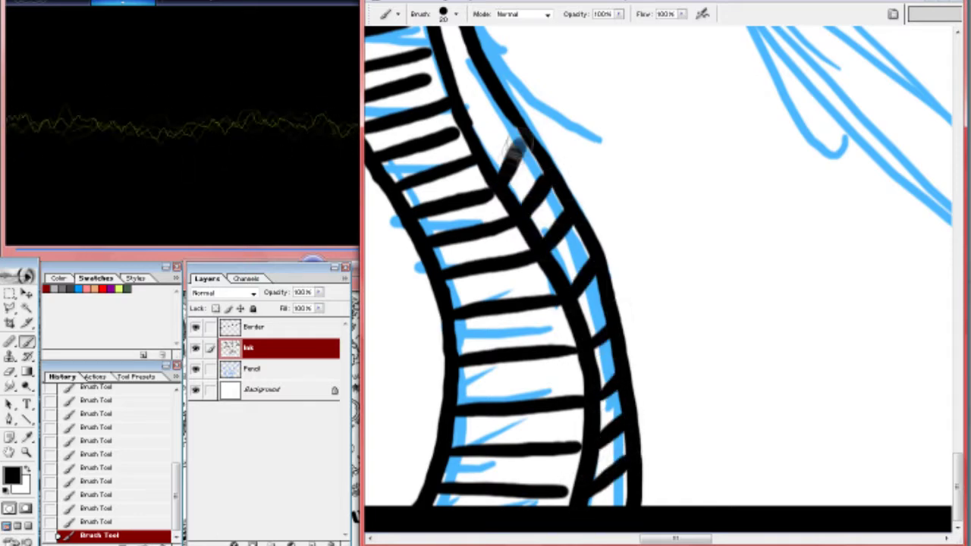
pyautogui.scroll(5, 474, 65)
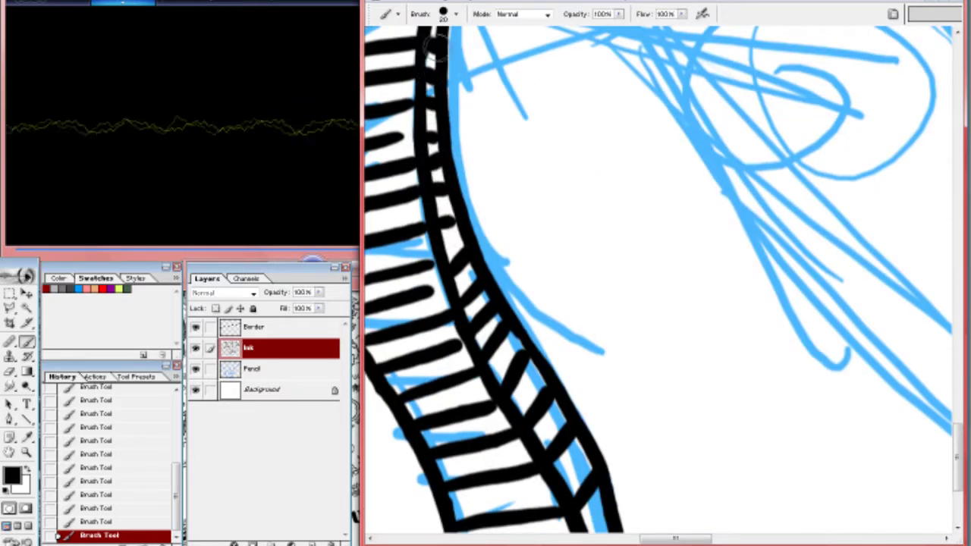
pyautogui.scroll(4, 434, 52)
pyautogui.scroll(5, 474, 69)
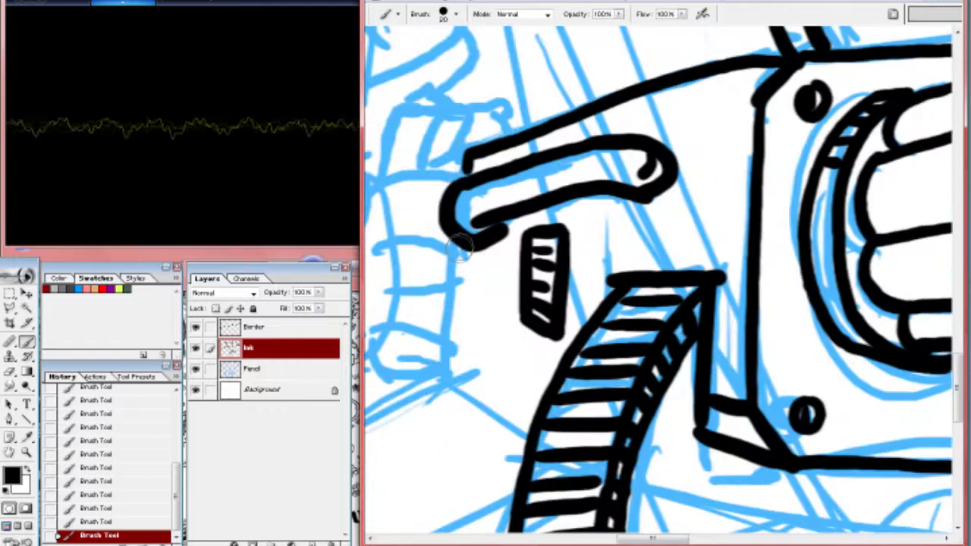
# Ink the gun body's rear edge and the thumb and fingers of the gunman's hand gripping it
pyautogui.moveTo(460, 250); pyautogui.dragTo(469, 396)
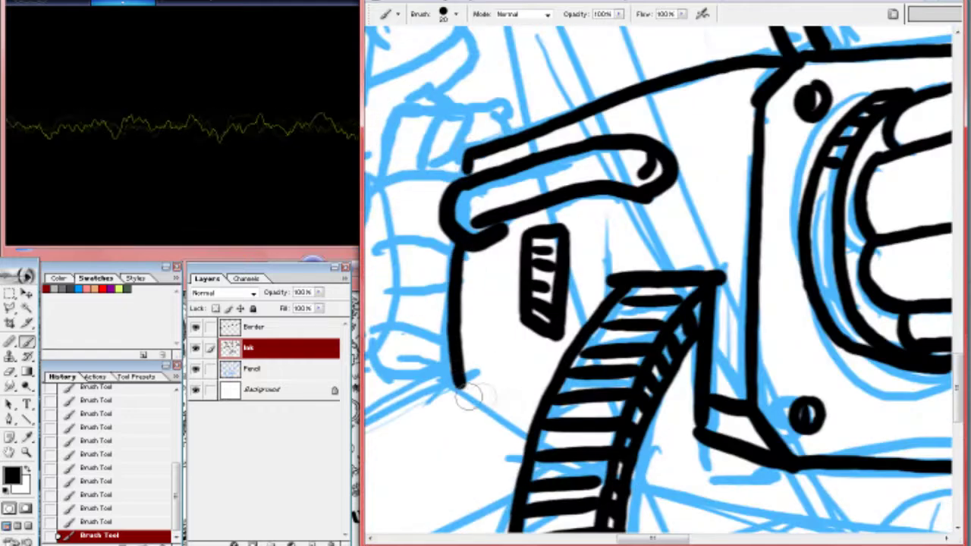
pyautogui.scroll(3, 658, 409)
pyautogui.hscroll(-4, 658, 408)
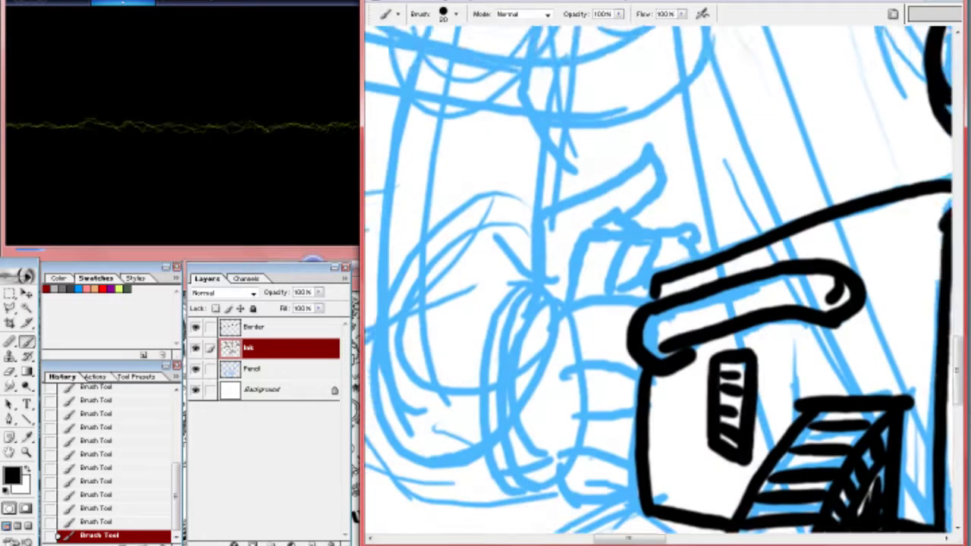
pyautogui.moveTo(540, 345)
pyautogui.mouseDown()
pyautogui.moveTo(643, 184)
pyautogui.moveTo(635, 223)
pyautogui.moveTo(560, 226)
pyautogui.mouseUp()
pyautogui.scroll(-3, 599, 220)
pyautogui.moveTo(645, 262)
pyautogui.mouseDown()
pyautogui.moveTo(586, 323)
pyautogui.moveTo(557, 334)
pyautogui.mouseUp()
pyautogui.moveTo(641, 350); pyautogui.dragTo(645, 415)
pyautogui.moveTo(525, 253); pyautogui.dragTo(516, 387)
# Ink the jacket sleeve of the gunman's rear arm, with its outer edge, cuff, elbow folds and shoulder line
pyautogui.scroll(-3, 659, 289)
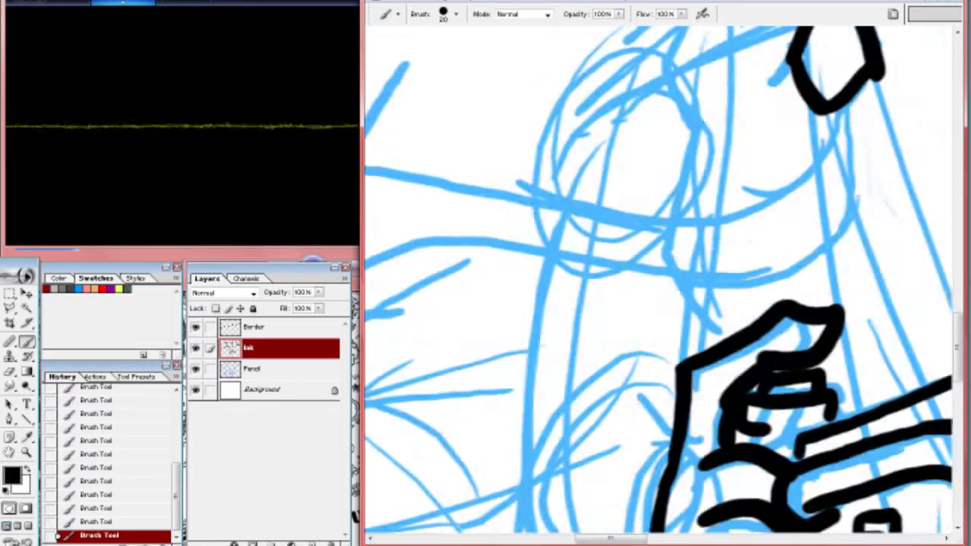
pyautogui.scroll(-3, 658, 288)
pyautogui.moveTo(618, 162); pyautogui.dragTo(412, 360)
pyautogui.scroll(4, 658, 288)
pyautogui.moveTo(507, 115); pyautogui.dragTo(502, 466)
pyautogui.scroll(-4, 576, 303)
pyautogui.moveTo(637, 179)
pyautogui.mouseDown()
pyautogui.moveTo(606, 380)
pyautogui.moveTo(668, 372)
pyautogui.mouseUp()
pyautogui.moveTo(485, 303); pyautogui.dragTo(557, 369)
pyautogui.moveTo(637, 121)
pyautogui.mouseDown()
pyautogui.moveTo(519, 188)
pyautogui.moveTo(614, 160)
pyautogui.mouseUp()
pyautogui.scroll(8, 618, 227)
pyautogui.moveTo(561, 91)
pyautogui.mouseDown()
pyautogui.moveTo(553, 311)
pyautogui.moveTo(516, 334)
pyautogui.mouseUp()
# Ink the gunman's windblown tie, sweeping from below the knot across the rear arm to its angular end
pyautogui.scroll(-1, 531, 295)
pyautogui.hscroll(-3, 530, 295)
pyautogui.hscroll(-5, 516, 333)
pyautogui.press('b')
pyautogui.moveTo(585, 242)
pyautogui.mouseDown()
pyautogui.moveTo(498, 357)
pyautogui.moveTo(747, 336)
pyautogui.mouseUp()
pyautogui.hscroll(5, 748, 336)
pyautogui.moveTo(523, 307); pyautogui.dragTo(783, 322)
pyautogui.moveTo(827, 163); pyautogui.dragTo(789, 318)
pyautogui.moveTo(810, 144); pyautogui.dragTo(685, 265)
pyautogui.hscroll(-5, 685, 265)
pyautogui.moveTo(577, 182)
pyautogui.mouseDown()
pyautogui.moveTo(715, 212)
pyautogui.moveTo(895, 231)
pyautogui.mouseUp()
# Ink the notched jacket lapel and the adjoining jacket edges above and below the tie
pyautogui.hscroll(5, 895, 232)
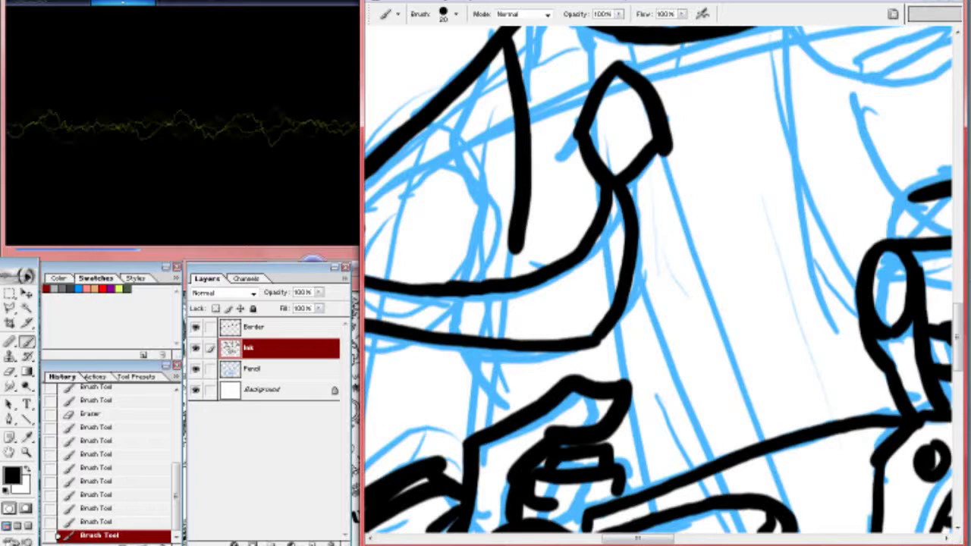
pyautogui.hscroll(-1, 531, 190)
pyautogui.moveTo(531, 55); pyautogui.dragTo(516, 186)
pyautogui.hscroll(-5, 518, 398)
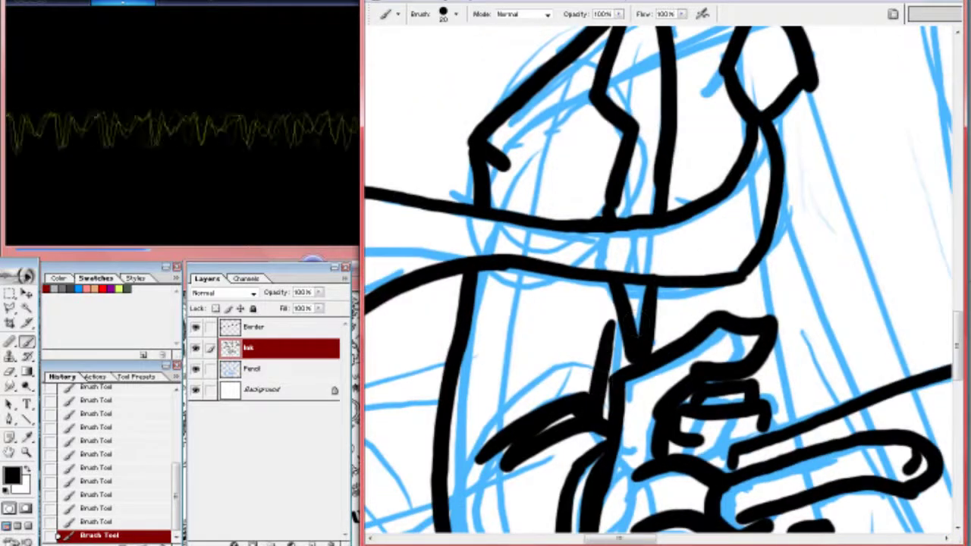
pyautogui.moveTo(579, 148); pyautogui.dragTo(804, 173)
# Ink the back of the hand holding the carrying handle, with the curved cuff and sleeve edges above it
pyautogui.scroll(-3, 804, 173)
pyautogui.hscroll(3, 804, 173)
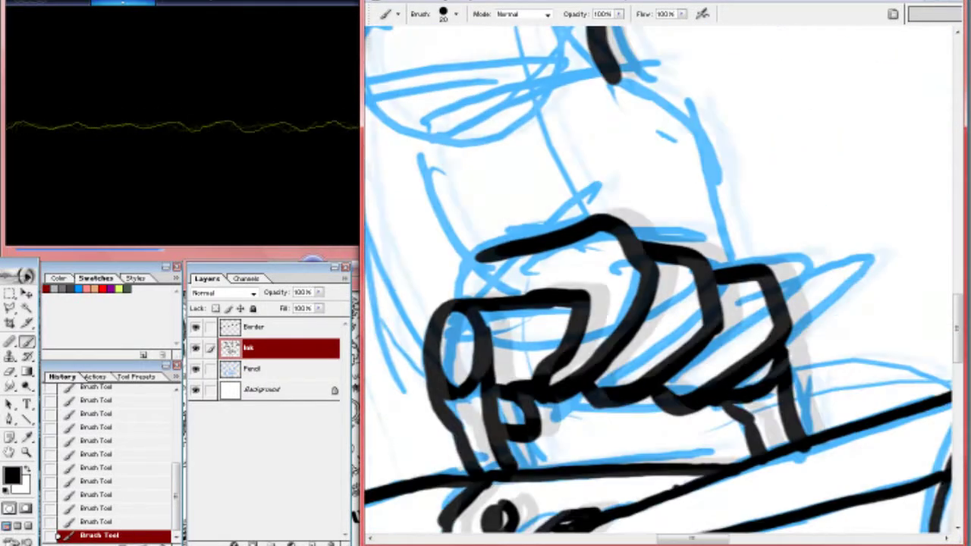
pyautogui.moveTo(667, 257); pyautogui.dragTo(535, 303)
pyautogui.moveTo(527, 250); pyautogui.dragTo(675, 217)
pyautogui.moveTo(675, 144); pyautogui.dragTo(747, 270)
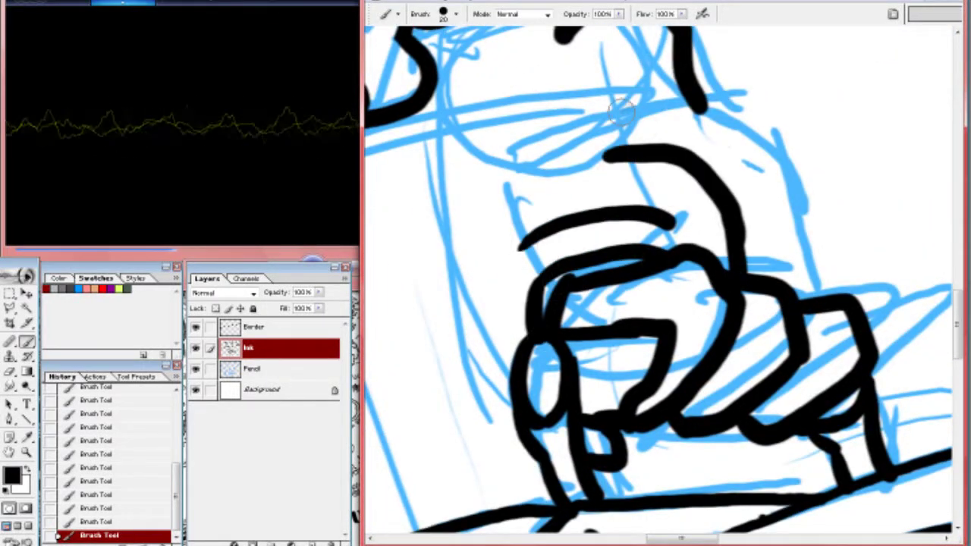
pyautogui.moveTo(606, 113); pyautogui.dragTo(750, 220)
# Ink the jacket's long front edges running down from the gunman's collar to the carrying handle
pyautogui.scroll(2, 518, 174)
pyautogui.hscroll(-1, 518, 175)
pyautogui.moveTo(518, 175); pyautogui.dragTo(531, 409)
pyautogui.scroll(-5, 633, 310)
pyautogui.moveTo(540, 117); pyautogui.dragTo(657, 305)
# Ink the pointed coat tail flaring out behind the gunman's rear arm
pyautogui.hotkey('ctrl', '0')
pyautogui.scroll(4, 639, 292)
pyautogui.press('b')
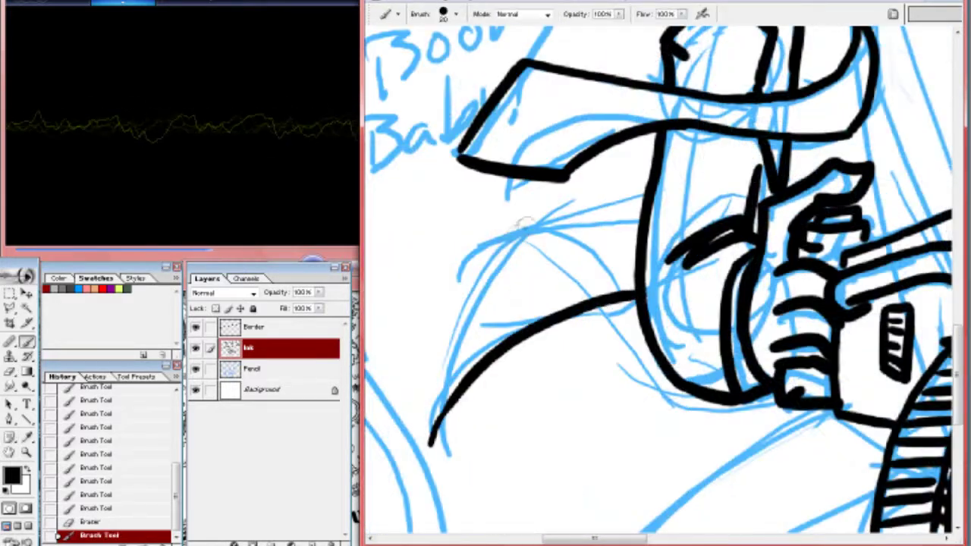
pyautogui.scroll(-5, 634, 262)
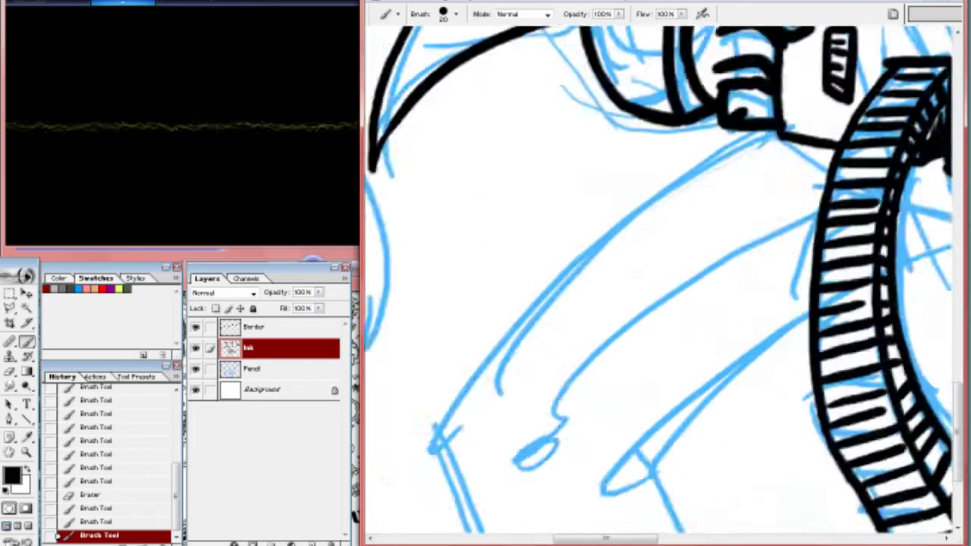
# Ink the angular clothing edge between the ammunition belt and the mounting plate, and clean up the overlapping lines there
pyautogui.hscroll(8, 634, 262)
pyautogui.moveTo(668, 307); pyautogui.dragTo(740, 299)
pyautogui.scroll(-4, 658, 280)
pyautogui.hscroll(8, 658, 280)
pyautogui.scroll(2, 658, 281)
pyautogui.hscroll(-2, 659, 281)
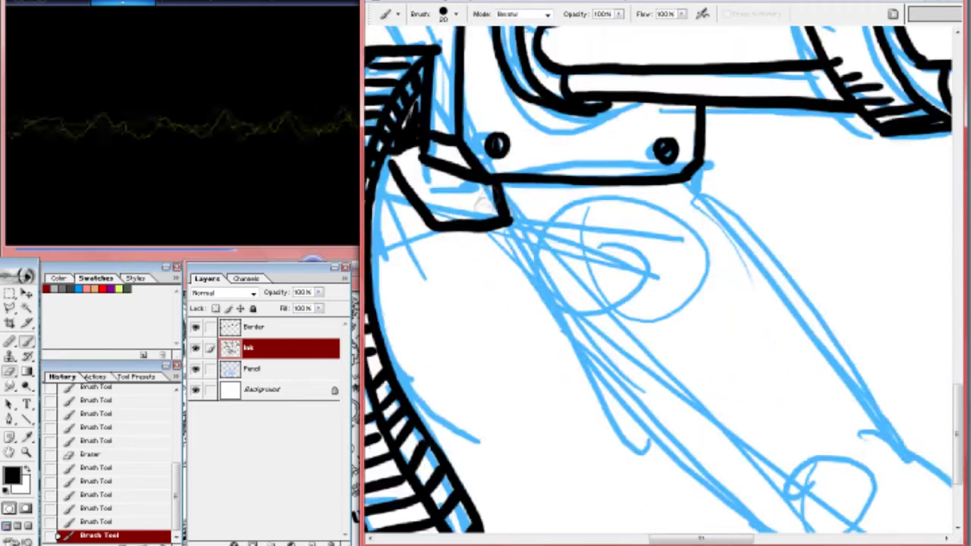
pyautogui.moveTo(460, 172); pyautogui.dragTo(496, 218)
# Ink both edges of the gunman's front leg from below the mounting plate down past the knee
pyautogui.scroll(-2, 496, 218)
pyautogui.hscroll(3, 496, 218)
pyautogui.moveTo(406, 156); pyautogui.dragTo(686, 482)
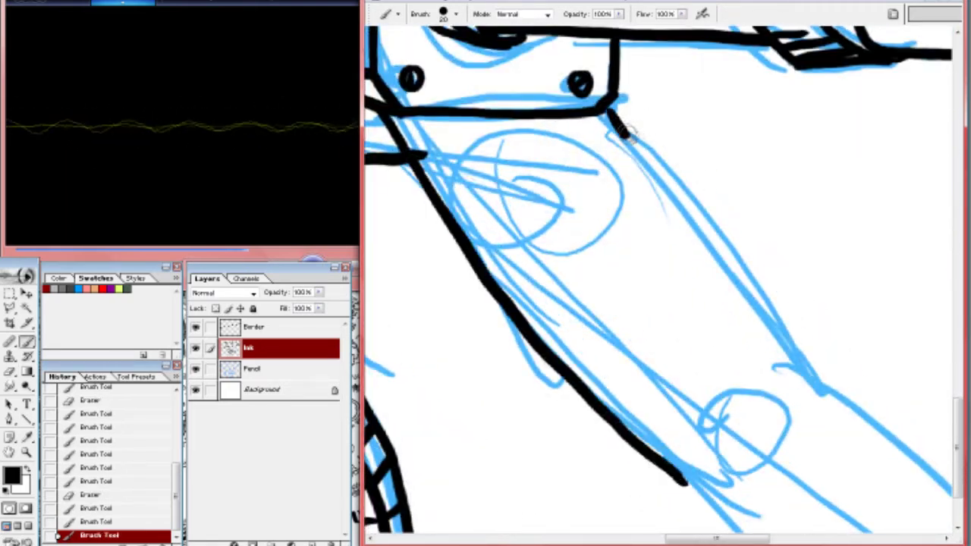
pyautogui.moveTo(628, 130); pyautogui.dragTo(820, 379)
pyautogui.scroll(-3, 819, 379)
pyautogui.moveTo(455, 372); pyautogui.dragTo(565, 519)
pyautogui.moveTo(607, 311); pyautogui.dragTo(565, 337)
# Ink the underside of the gunman's rear thigh, the fold behind the knee and the inner edge of the shin
pyautogui.scroll(6, 565, 337)
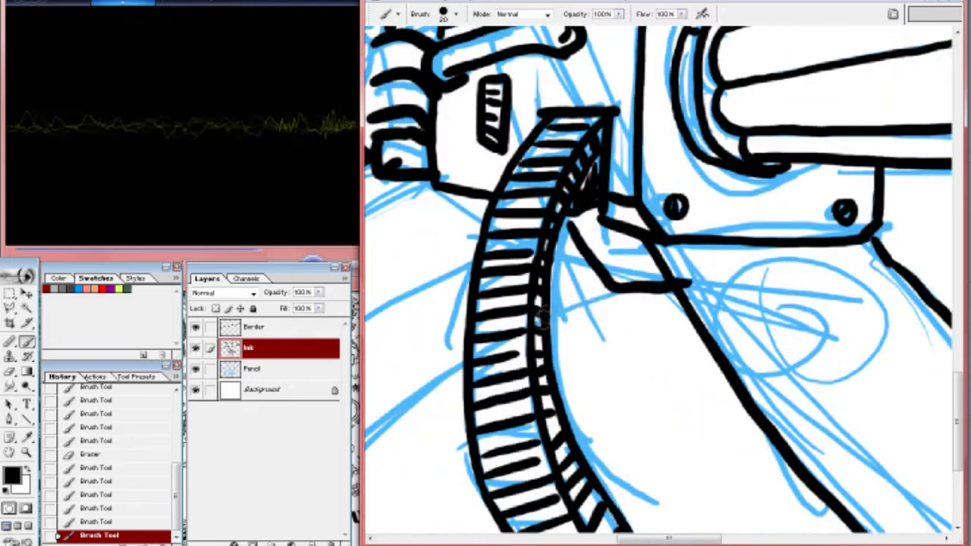
pyautogui.hscroll(-5, 540, 316)
pyautogui.moveTo(522, 379); pyautogui.dragTo(744, 185)
pyautogui.scroll(-2, 744, 186)
pyautogui.moveTo(559, 262); pyautogui.dragTo(688, 512)
# Ink the outer edge of the gunman's rear shin and the upper contour of the rear thigh
pyautogui.hscroll(-1, 687, 512)
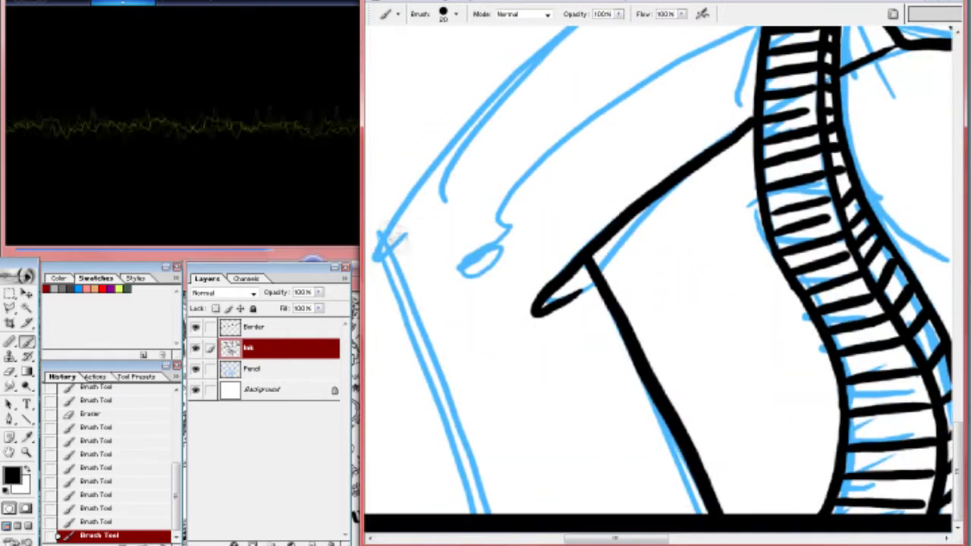
pyautogui.moveTo(383, 239); pyautogui.dragTo(478, 515)
pyautogui.scroll(3, 478, 516)
pyautogui.hscroll(-1, 478, 515)
pyautogui.moveTo(598, 291); pyautogui.dragTo(786, 162)
# Ink the woman's slanted eyebrows, oval eyes and small round mouth in the pencilled figure beside the gunman
pyautogui.scroll(5, 786, 163)
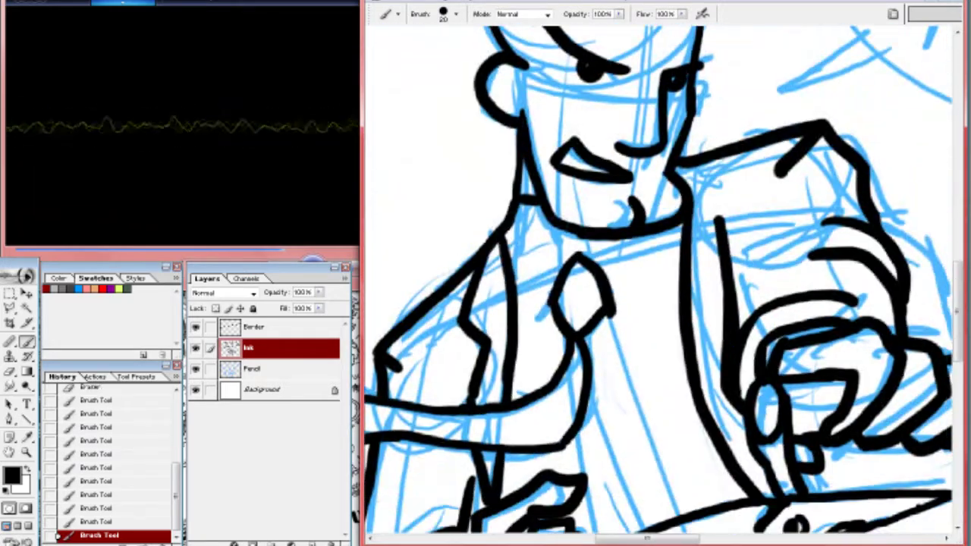
pyautogui.press('z')
pyautogui.hotkey('ctrl', '-')
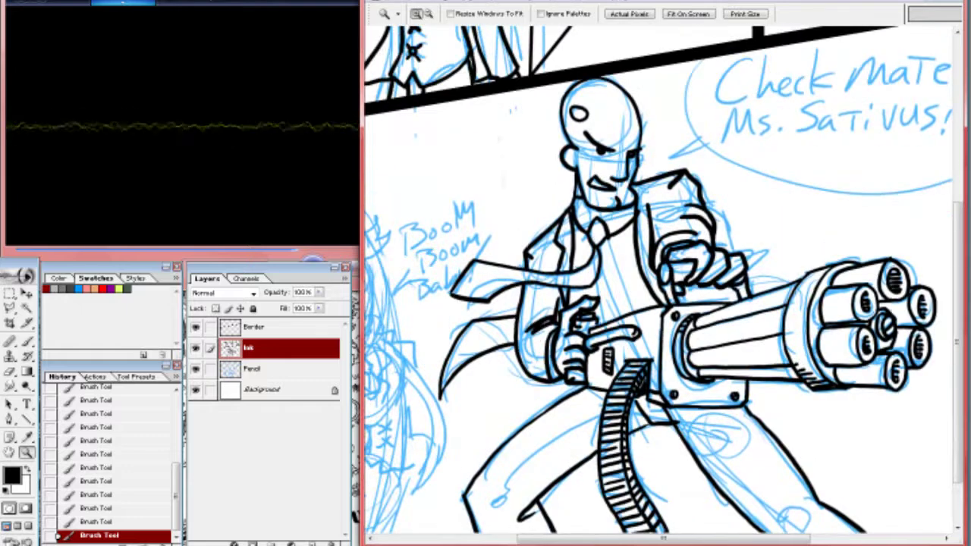
pyautogui.hscroll(-5, 657, 285)
pyautogui.hotkey('ctrl', '+')
pyautogui.moveTo(576, 258); pyautogui.dragTo(762, 482)
pyautogui.press('b')
pyautogui.moveTo(577, 239); pyautogui.dragTo(563, 271)
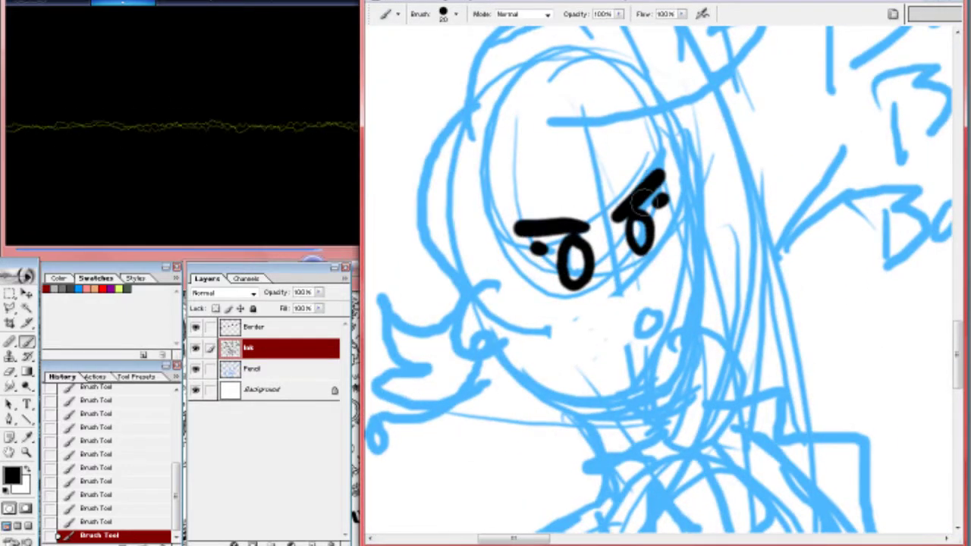
pyautogui.moveTo(644, 297); pyautogui.dragTo(641, 304)
# Ink the woman's fringe, face outline, ear and rounded jaw
pyautogui.scroll(5, 640, 311)
pyautogui.moveTo(459, 223)
pyautogui.mouseDown()
pyautogui.moveTo(507, 141)
pyautogui.moveTo(699, 49)
pyautogui.moveTo(716, 133)
pyautogui.moveTo(607, 247)
pyautogui.mouseUp()
pyautogui.moveTo(524, 244); pyautogui.dragTo(516, 432)
pyautogui.scroll(-5, 516, 433)
pyautogui.moveTo(501, 186); pyautogui.dragTo(470, 235)
pyautogui.moveTo(470, 235); pyautogui.dragTo(622, 163)
pyautogui.moveTo(626, 167)
pyautogui.mouseDown()
pyautogui.moveTo(489, 246)
pyautogui.moveTo(311, 315)
pyautogui.mouseUp()
pyautogui.moveTo(442, 221); pyautogui.dragTo(620, 262)
pyautogui.scroll(3, 620, 262)
pyautogui.moveTo(622, 182); pyautogui.dragTo(633, 216)
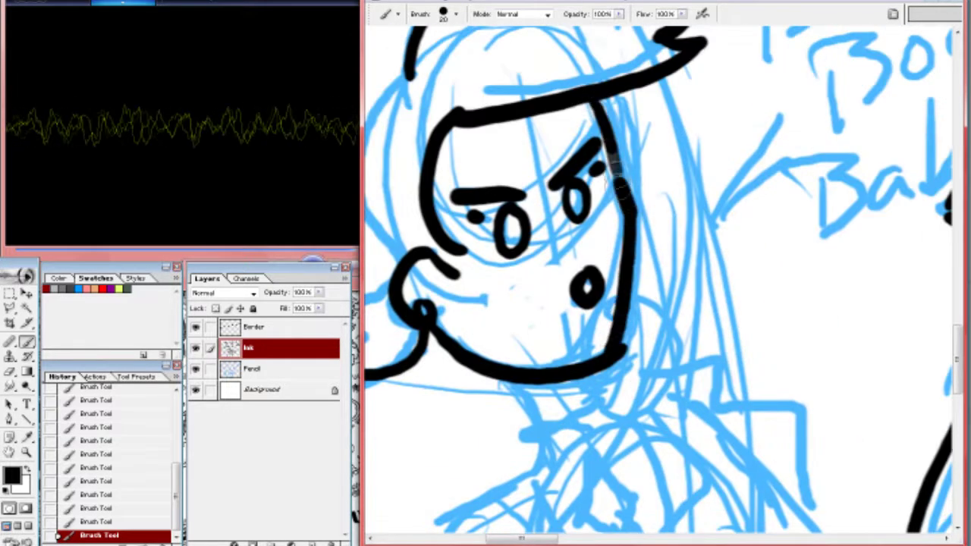
# Ink the remaining hair contours around the woman's face and the spiky lock below her ear
pyautogui.moveTo(613, 172); pyautogui.dragTo(754, 270)
pyautogui.moveTo(592, 137)
pyautogui.mouseDown()
pyautogui.moveTo(531, 349)
pyautogui.moveTo(493, 410)
pyautogui.mouseUp()
pyautogui.moveTo(568, 379)
pyautogui.mouseDown()
pyautogui.moveTo(622, 474)
pyautogui.moveTo(443, 226)
pyautogui.mouseUp()
pyautogui.moveTo(531, 341); pyautogui.dragTo(668, 144)
# Ink the woman's V-shaped neckline and the shoulder and upper arm on the side nearest the gunman
pyautogui.moveTo(672, 141)
pyautogui.mouseDown()
pyautogui.moveTo(791, 299)
pyautogui.moveTo(732, 266)
pyautogui.mouseUp()
pyautogui.moveTo(590, 97); pyautogui.dragTo(630, 281)
pyautogui.moveTo(496, 155); pyautogui.dragTo(624, 278)
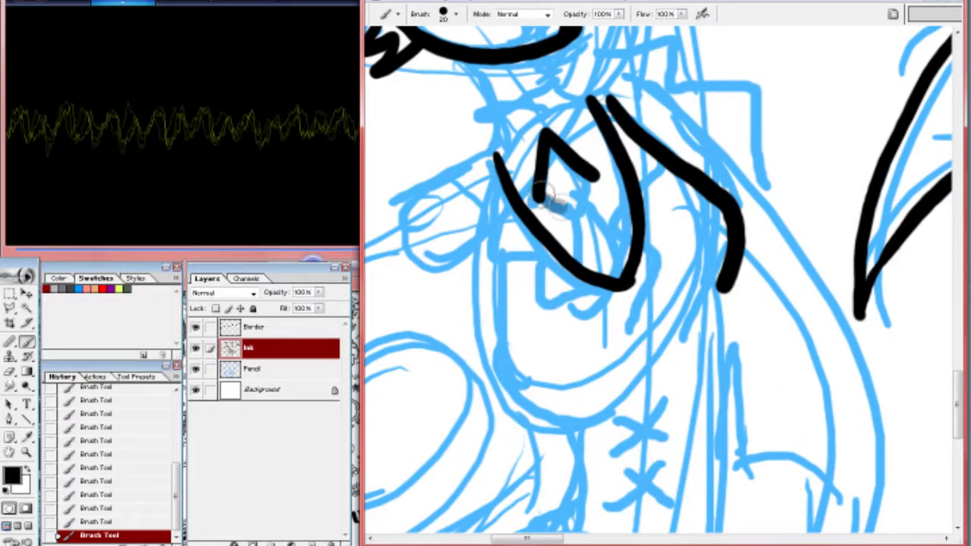
# Ink the diamond shape with its two strands inside the neckline, the collar around the neck and the far shoulder
pyautogui.moveTo(573, 71); pyautogui.dragTo(599, 173)
pyautogui.moveTo(600, 173); pyautogui.dragTo(509, 217)
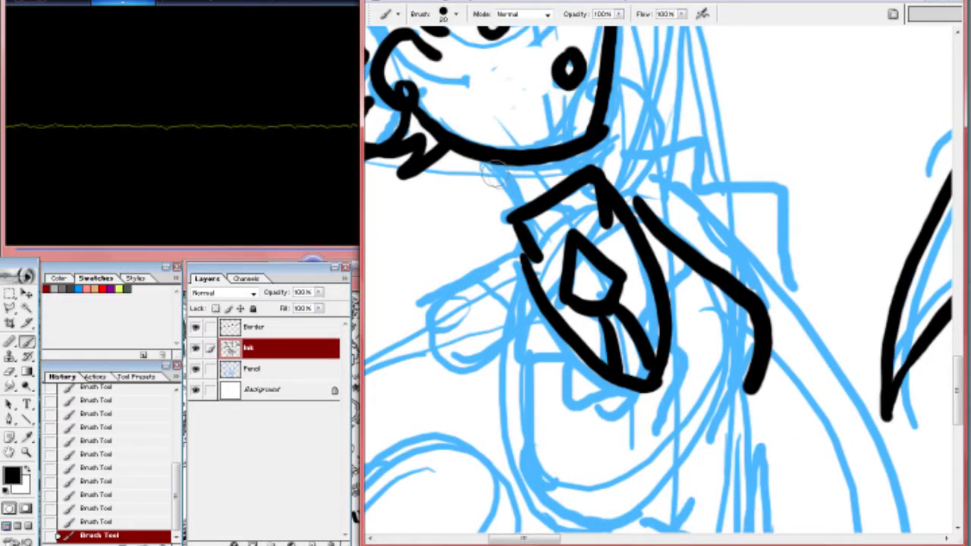
pyautogui.moveTo(530, 349); pyautogui.dragTo(643, 162)
pyautogui.moveTo(485, 380); pyautogui.dragTo(647, 303)
# Ink the woman's clenched fist with its rounded outline and the lines separating the fingers
pyautogui.moveTo(687, 203); pyautogui.dragTo(823, 296)
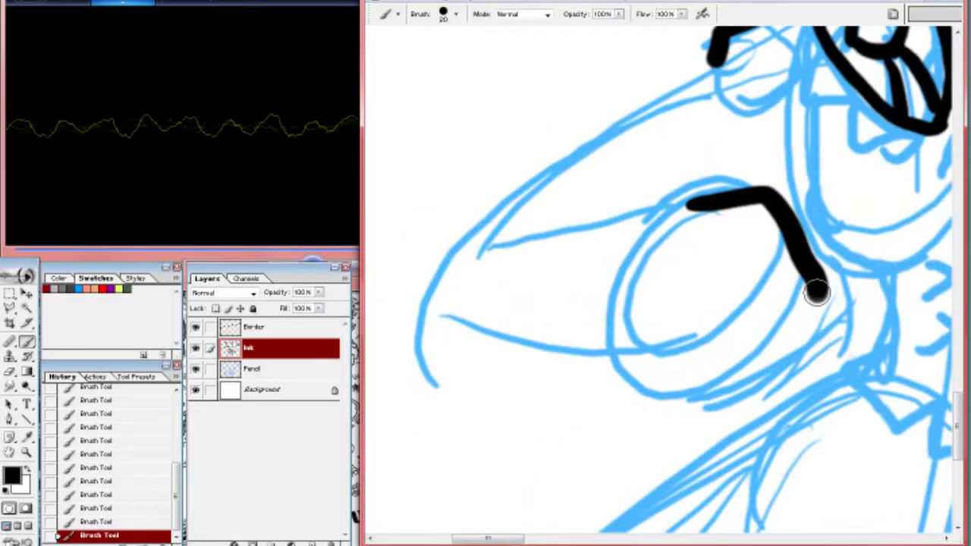
pyautogui.moveTo(717, 249); pyautogui.dragTo(789, 317)
pyautogui.moveTo(719, 305); pyautogui.dragTo(766, 361)
pyautogui.moveTo(681, 315); pyautogui.dragTo(731, 372)
pyautogui.moveTo(811, 288); pyautogui.dragTo(818, 311)
pyautogui.moveTo(688, 204); pyautogui.dragTo(637, 370)
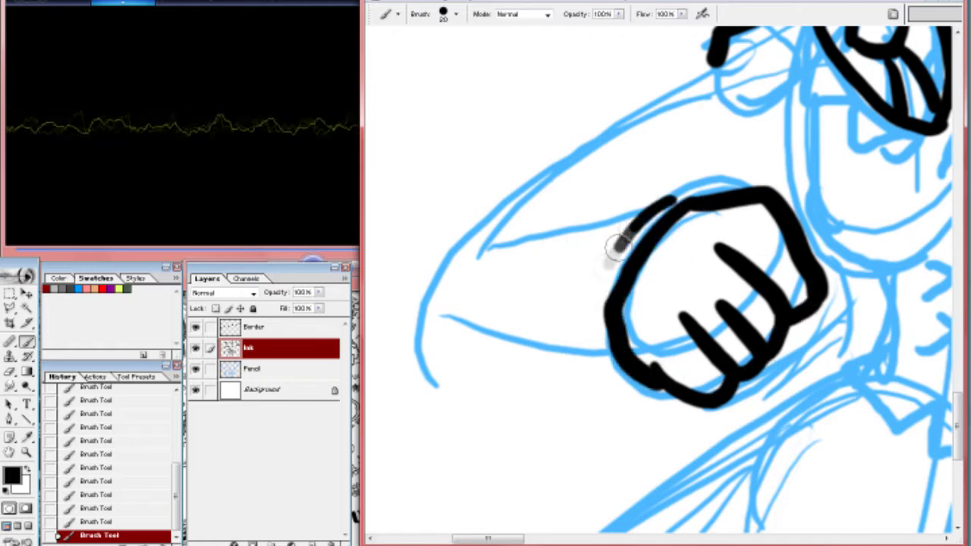
# Ink the cuff behind the fist and the bent sleeve from the elbow up to the shoulder
pyautogui.moveTo(616, 245); pyautogui.dragTo(595, 357)
pyautogui.moveTo(437, 297); pyautogui.dragTo(552, 346)
pyautogui.moveTo(445, 306); pyautogui.dragTo(671, 72)
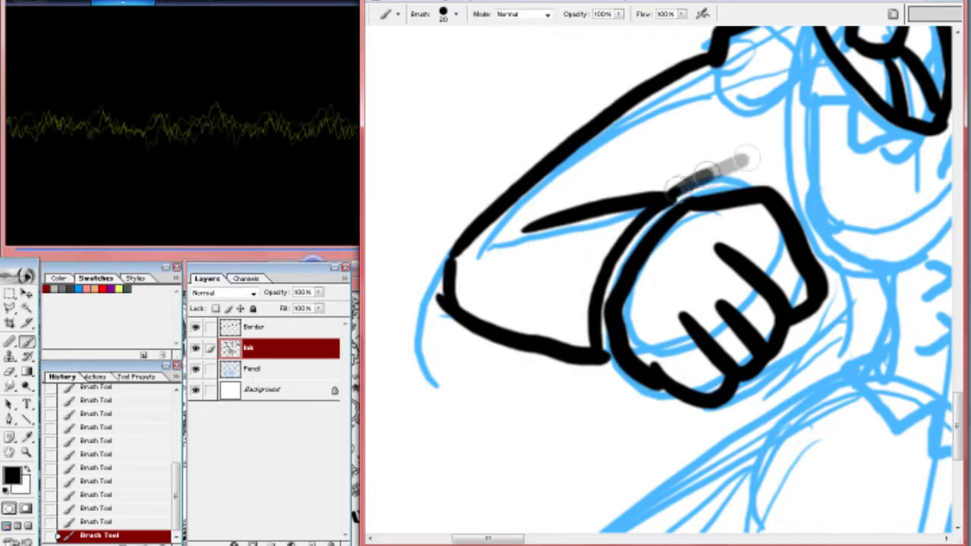
pyautogui.moveTo(742, 160); pyautogui.dragTo(393, 170)
# Ink the woman's torso with the bust's lower curve, the waist, the side edge and the X-shaped lacing
pyautogui.moveTo(461, 357); pyautogui.dragTo(580, 302)
pyautogui.moveTo(692, 194); pyautogui.dragTo(691, 423)
pyautogui.moveTo(692, 424); pyautogui.dragTo(768, 230)
pyautogui.moveTo(622, 93)
pyautogui.mouseDown()
pyautogui.moveTo(671, 237)
pyautogui.moveTo(766, 243)
pyautogui.mouseUp()
pyautogui.moveTo(766, 242); pyautogui.dragTo(781, 338)
pyautogui.moveTo(661, 258); pyautogui.dragTo(702, 300)
pyautogui.moveTo(668, 136)
pyautogui.mouseDown()
pyautogui.moveTo(717, 251)
pyautogui.moveTo(640, 304)
pyautogui.mouseUp()
# Ink the two edges of the woman's open coat front running from the shoulder down beside the fist
pyautogui.moveTo(474, 148); pyautogui.dragTo(523, 390)
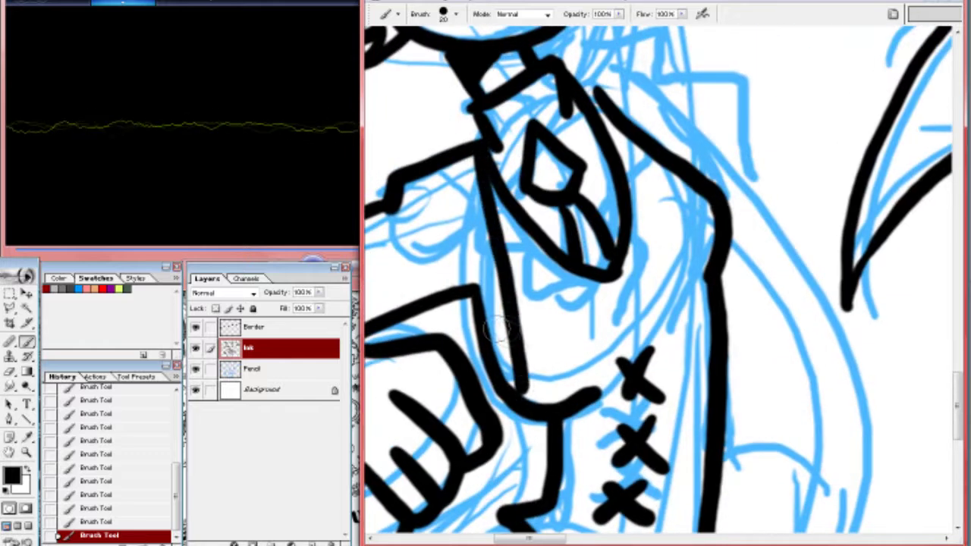
pyautogui.press('b')
pyautogui.moveTo(459, 143)
pyautogui.mouseDown()
pyautogui.moveTo(466, 345)
pyautogui.moveTo(595, 118)
pyautogui.moveTo(490, 375)
pyautogui.mouseUp()
# Ink the angular edge behind the woman's shoulder and the long outer contours of the garment hanging beside her torso
pyautogui.moveTo(645, 135); pyautogui.dragTo(606, 102)
pyautogui.moveTo(606, 102)
pyautogui.mouseDown()
pyautogui.moveTo(575, 221)
pyautogui.moveTo(758, 321)
pyautogui.moveTo(769, 389)
pyautogui.moveTo(754, 114)
pyautogui.mouseUp()
pyautogui.moveTo(754, 114)
pyautogui.mouseDown()
pyautogui.moveTo(780, 217)
pyautogui.moveTo(876, 300)
pyautogui.mouseUp()
pyautogui.moveTo(760, 59); pyautogui.dragTo(865, 319)
pyautogui.moveTo(741, 201); pyautogui.dragTo(735, 282)
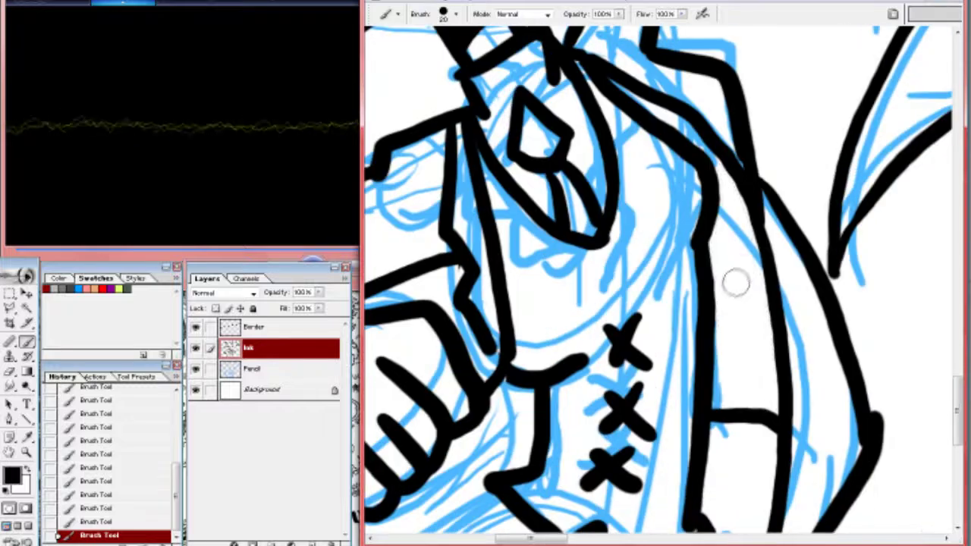
# Fill the enclosed strip of coat lining beside the woman's laced torso with solid black on the Ink layer
pyautogui.press('w')
pyautogui.click(736, 288)
pyautogui.hotkey('alt', 'BackSpace')
pyautogui.hotkey('ctrl', 'd')
pyautogui.press('b')
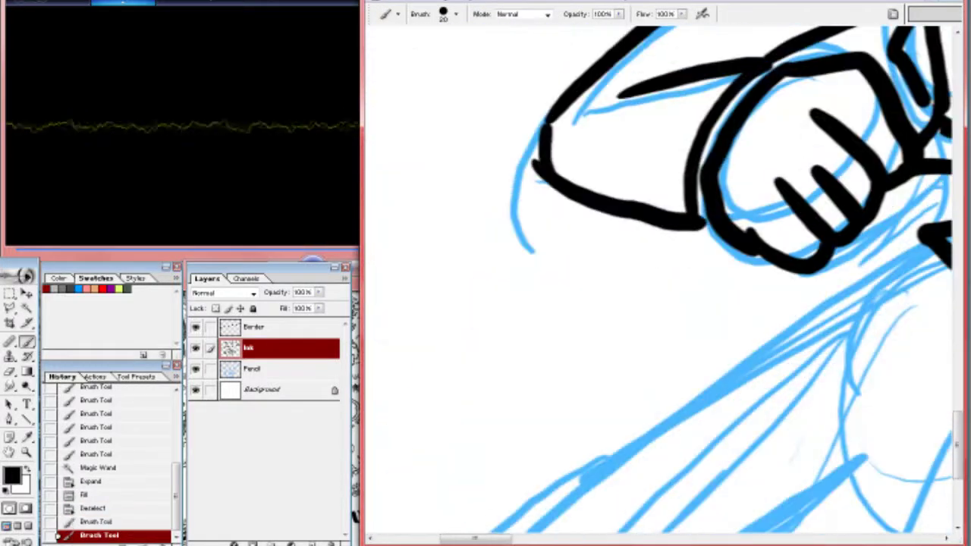
# Ink the coat tail hanging below the woman's bent elbow and the long edges of her standing leg
pyautogui.moveTo(545, 176); pyautogui.dragTo(485, 395)
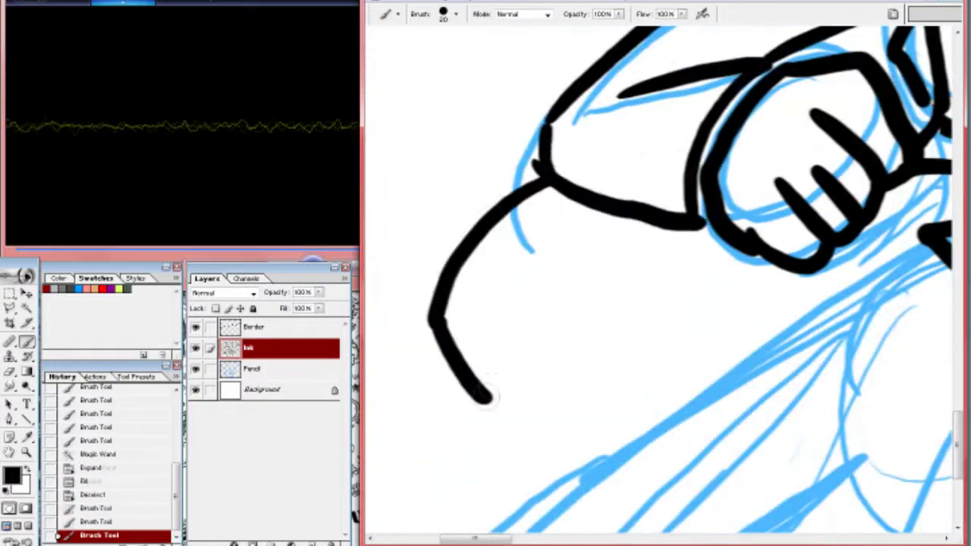
pyautogui.scroll(10, 660, 280)
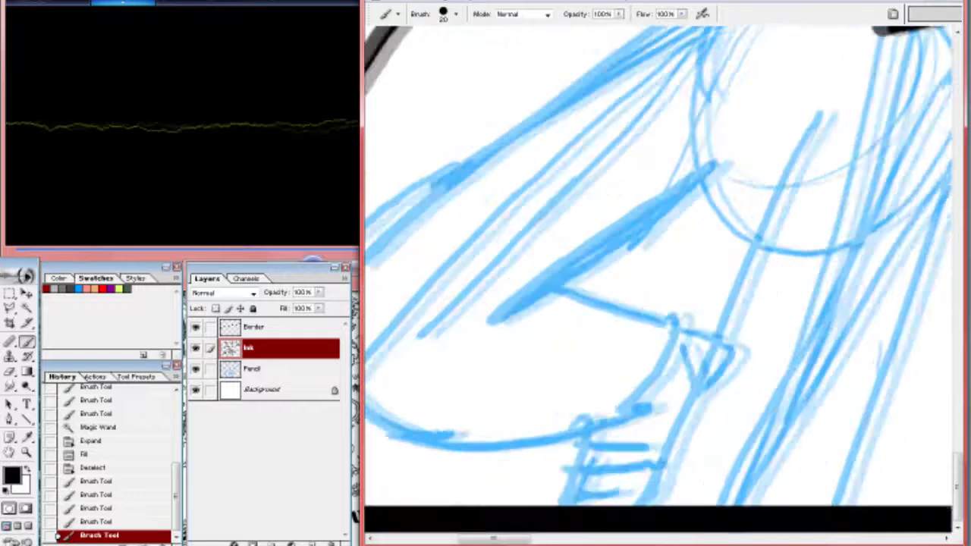
pyautogui.hscroll(5, 660, 280)
pyautogui.scroll(-3, 660, 281)
pyautogui.moveTo(811, 45); pyautogui.dragTo(693, 499)
pyautogui.scroll(3, 668, 221)
pyautogui.moveTo(660, 175); pyautogui.dragTo(610, 307)
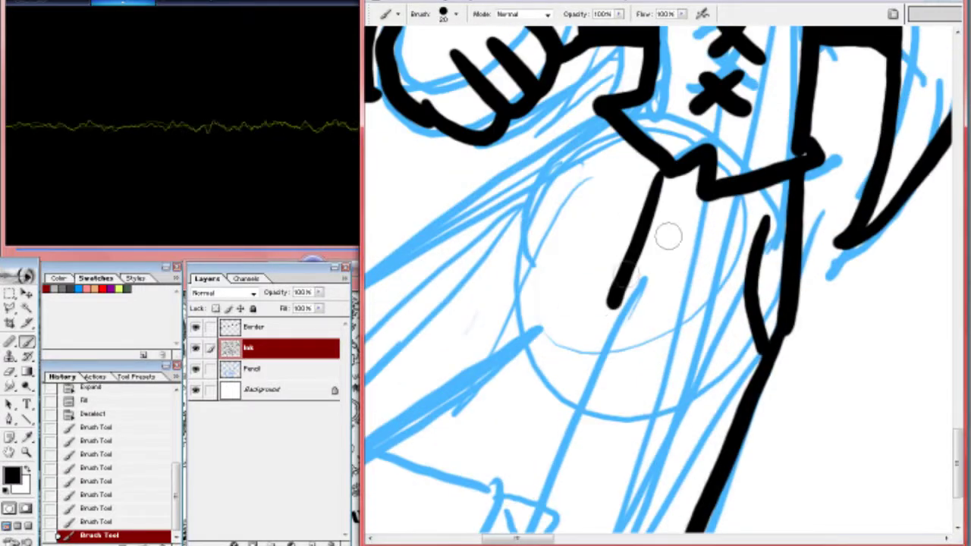
pyautogui.moveTo(668, 237); pyautogui.dragTo(625, 322)
pyautogui.scroll(-4, 693, 166)
pyautogui.press('b')
pyautogui.moveTo(692, 163); pyautogui.dragTo(531, 522)
pyautogui.scroll(3, 660, 281)
# Ink the woman's raised bent leg from the thigh round the knee to the trouser hem and striped ankle
pyautogui.moveTo(455, 433); pyautogui.dragTo(661, 271)
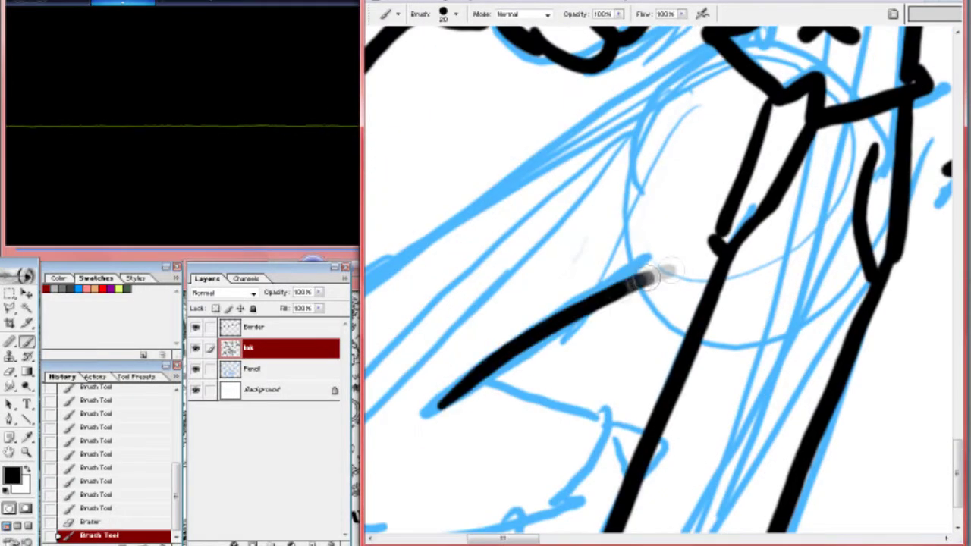
pyautogui.hscroll(-3, 660, 281)
pyautogui.moveTo(440, 477); pyautogui.dragTo(751, 107)
pyautogui.scroll(-3, 751, 108)
pyautogui.moveTo(447, 373); pyautogui.dragTo(665, 433)
pyautogui.moveTo(632, 278)
pyautogui.mouseDown()
pyautogui.moveTo(642, 270)
pyautogui.moveTo(651, 436)
pyautogui.mouseUp()
pyautogui.moveTo(782, 325); pyautogui.dragTo(812, 339)
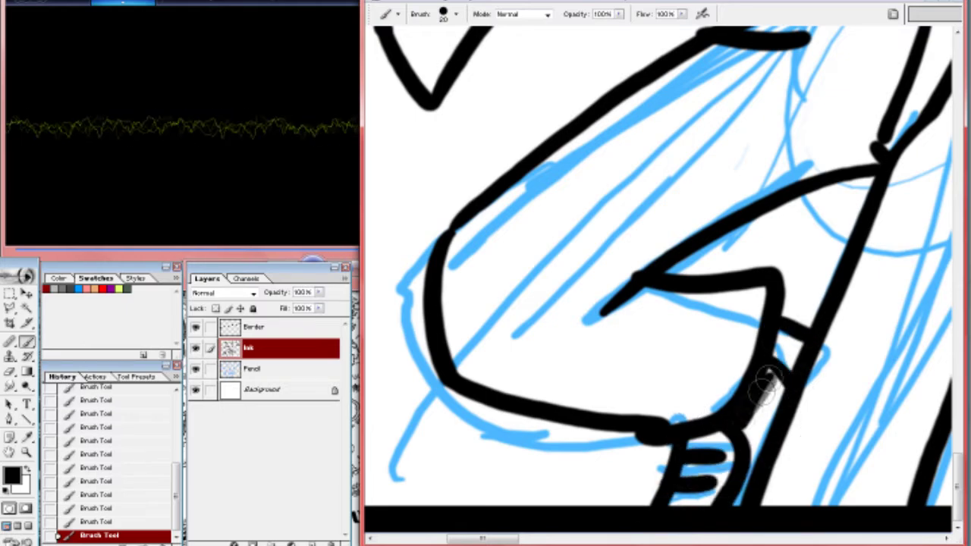
# Ink both edges of the woman's raised sleeve from the shoulder up to the wrist and close its end
pyautogui.scroll(-10, 805, 390)
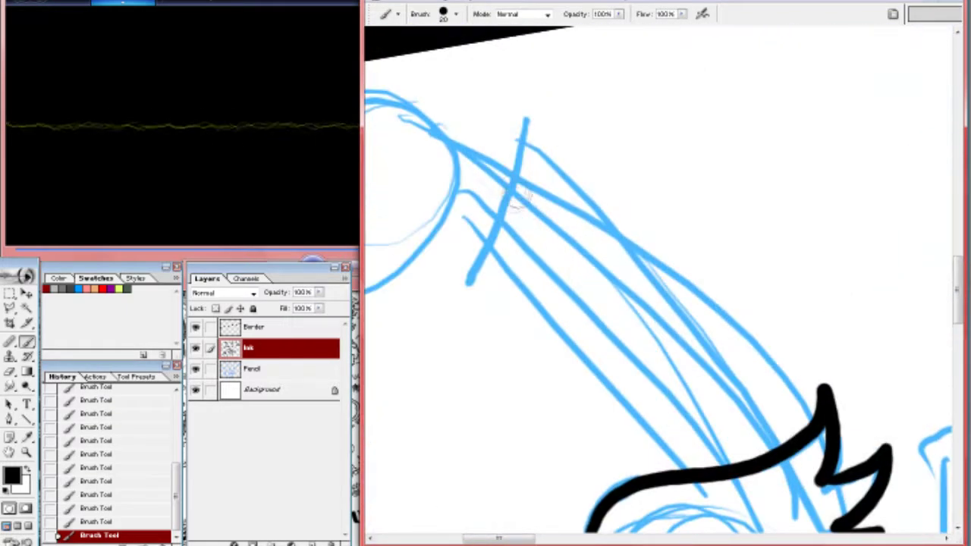
pyautogui.scroll(-10, 523, 167)
pyautogui.moveTo(637, 103); pyautogui.dragTo(734, 425)
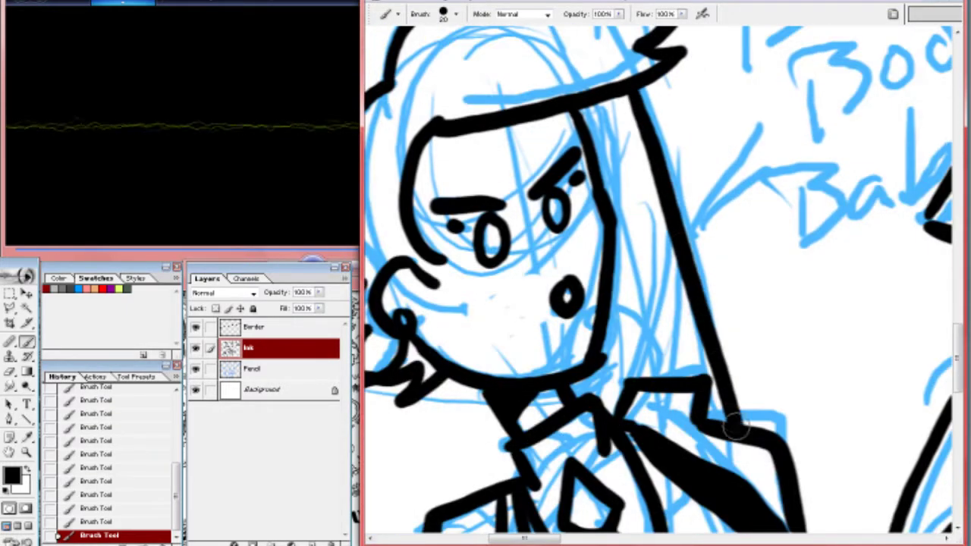
pyautogui.scroll(5, 590, 393)
pyautogui.moveTo(505, 48)
pyautogui.mouseDown()
pyautogui.moveTo(466, 162)
pyautogui.moveTo(574, 278)
pyautogui.moveTo(748, 343)
pyautogui.mouseUp()
pyautogui.scroll(3, 585, 229)
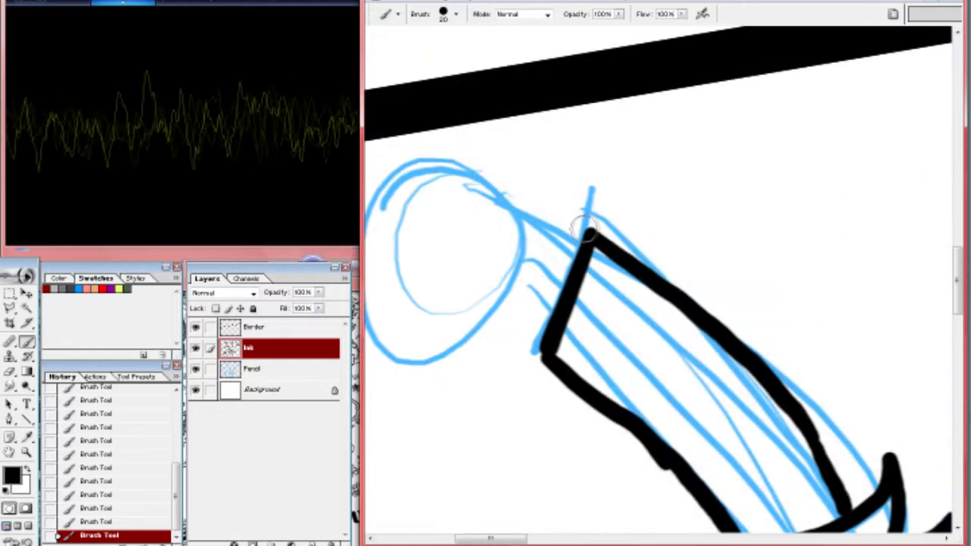
# Ink the narrow cuff at the raised wrist and erase the rough outline of the fist beyond it
pyautogui.hscroll(-4, 546, 335)
pyautogui.moveTo(720, 215)
pyautogui.mouseDown()
pyautogui.moveTo(596, 147)
pyautogui.moveTo(670, 267)
pyautogui.mouseUp()
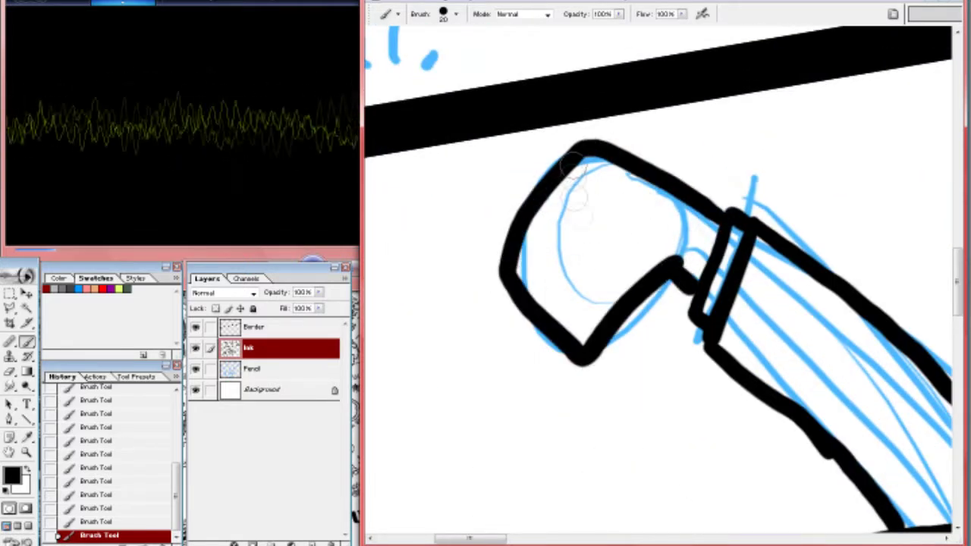
pyautogui.scroll(-4, 574, 172)
pyautogui.scroll(4, 607, 197)
pyautogui.press('e')
pyautogui.moveTo(550, 203)
pyautogui.mouseDown()
pyautogui.moveTo(603, 144)
pyautogui.moveTo(675, 278)
pyautogui.mouseUp()
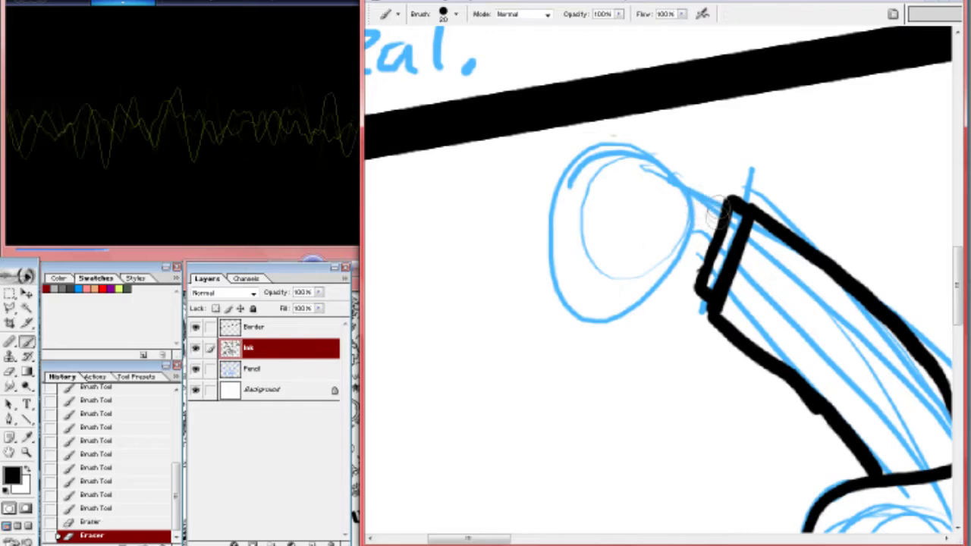
# Ink the raised fist with its curled fingers, thumb and the wrist lines running into the cuff
pyautogui.moveTo(580, 179); pyautogui.dragTo(581, 277)
pyautogui.moveTo(607, 173); pyautogui.dragTo(607, 273)
pyautogui.moveTo(628, 168); pyautogui.dragTo(628, 269)
pyautogui.moveTo(531, 280); pyautogui.dragTo(607, 315)
pyautogui.moveTo(584, 266)
pyautogui.mouseDown()
pyautogui.moveTo(645, 280)
pyautogui.moveTo(683, 227)
pyautogui.mouseUp()
pyautogui.moveTo(558, 182)
pyautogui.mouseDown()
pyautogui.moveTo(535, 199)
pyautogui.moveTo(730, 224)
pyautogui.mouseUp()
# Set the Ink layer's opacity to 50% and bring up the text document with the dialogue script
pyautogui.press('z')
pyautogui.scroll(-4, 512, 256)
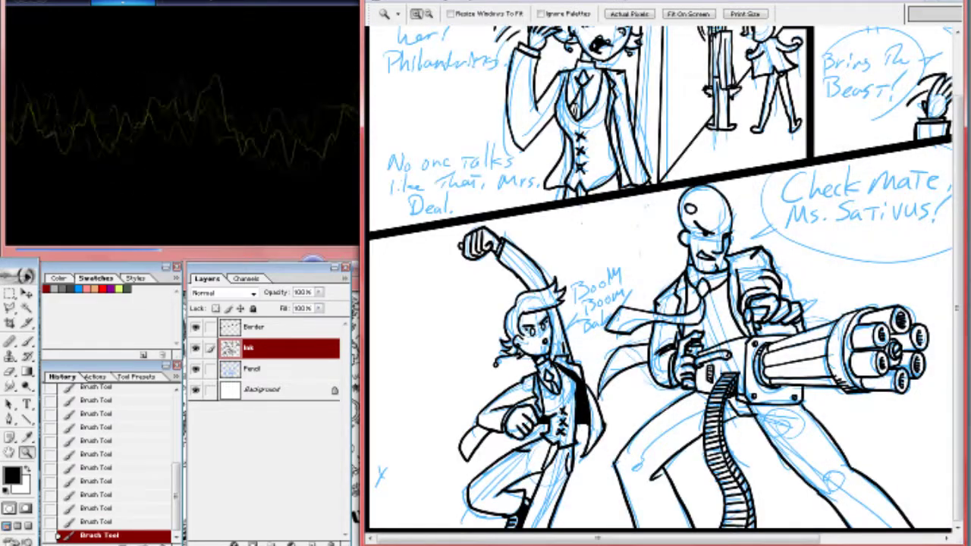
pyautogui.scroll(3, 513, 256)
pyautogui.scroll(-2, 656, 285)
pyautogui.press('5')
pyautogui.scroll(3, 505, 167)
pyautogui.hotkey('alt', 'Tab')
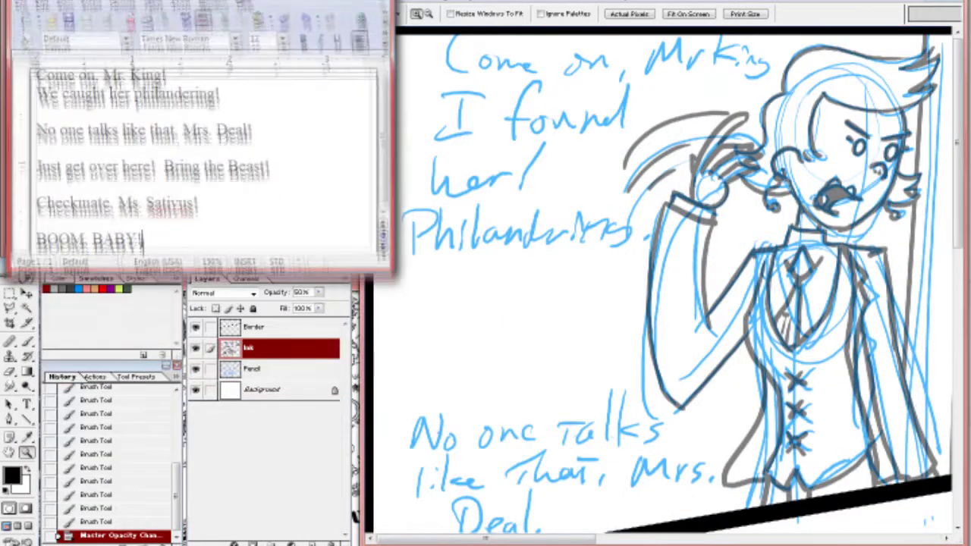
# Create a new layer and hand-letter "Come on," in black at the top of the first panel
pyautogui.scroll(2, 660, 280)
pyautogui.press('b')
pyautogui.scroll(2, 572, 83)
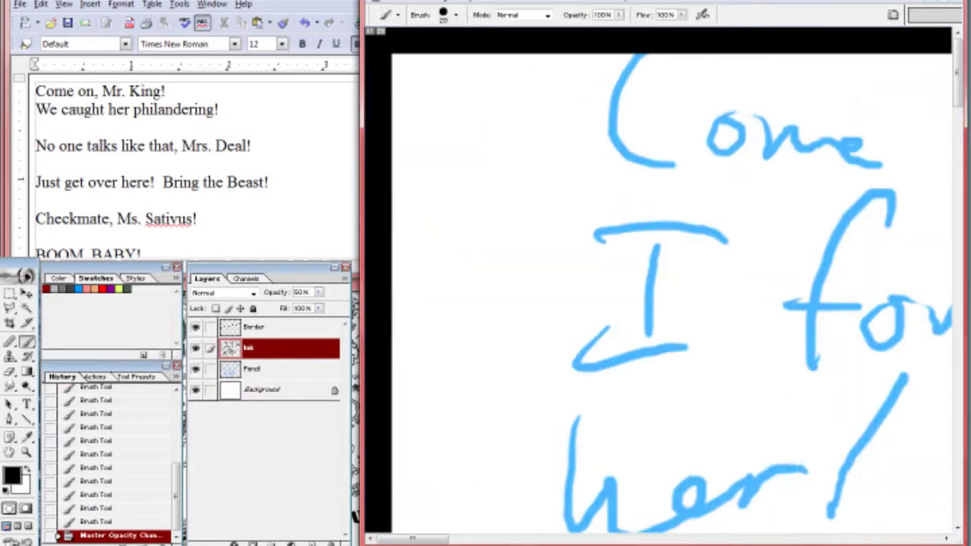
pyautogui.hotkey('ctrl', 'shift', 'alt', 'n')
pyautogui.moveTo(559, 103); pyautogui.dragTo(552, 183)
pyautogui.moveTo(595, 147); pyautogui.dragTo(599, 151)
pyautogui.moveTo(635, 156)
pyautogui.mouseDown()
pyautogui.moveTo(645, 148)
pyautogui.moveTo(864, 190)
pyautogui.moveTo(622, 205)
pyautogui.mouseUp()
pyautogui.moveTo(630, 201)
pyautogui.mouseDown()
pyautogui.moveTo(633, 220)
pyautogui.moveTo(819, 163)
pyautogui.mouseUp()
pyautogui.moveTo(497, 194); pyautogui.dragTo(489, 254)
# Finish the script's first line by lettering the addressed man's title, name and an exclamation mark
pyautogui.moveTo(909, 74); pyautogui.dragTo(552, 119)
pyautogui.moveTo(542, 209); pyautogui.dragTo(618, 201)
pyautogui.moveTo(643, 204)
pyautogui.mouseDown()
pyautogui.moveTo(660, 156)
pyautogui.moveTo(686, 144)
pyautogui.mouseUp()
pyautogui.moveTo(721, 84); pyautogui.dragTo(716, 216)
pyautogui.click(811, 190)
pyautogui.moveTo(777, 99)
pyautogui.mouseDown()
pyautogui.moveTo(804, 197)
pyautogui.moveTo(667, 193)
pyautogui.mouseUp()
pyautogui.moveTo(730, 49); pyautogui.dragTo(719, 167)
pyautogui.click(719, 194)
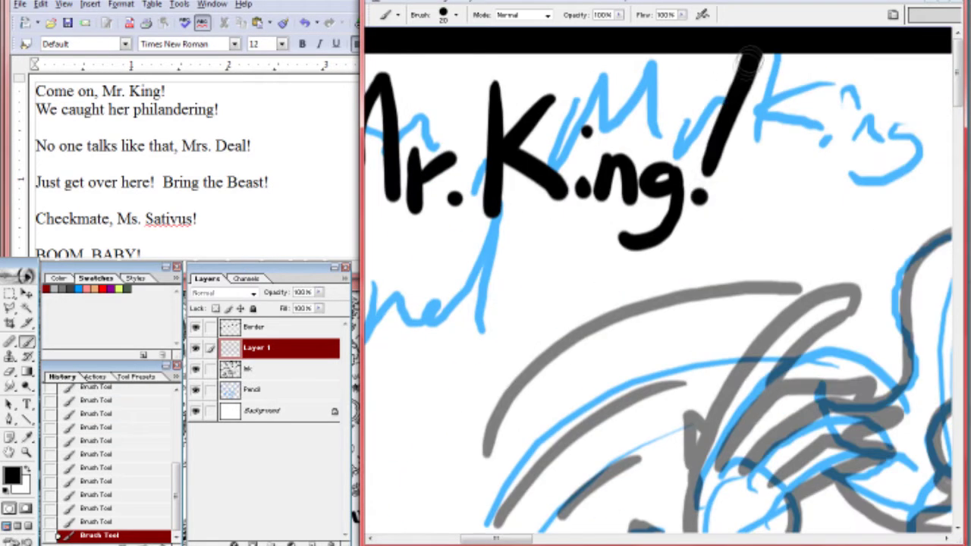
pyautogui.moveTo(379, 227); pyautogui.dragTo(857, 182)
pyautogui.moveTo(380, 187); pyautogui.dragTo(469, 150)
pyautogui.moveTo(611, 155); pyautogui.dragTo(580, 227)
pyautogui.moveTo(565, 190); pyautogui.dragTo(644, 210)
pyautogui.hotkey('ctrl', 'alt', 'z')
pyautogui.hotkey('ctrl', 'alt', 'z')
pyautogui.hotkey('ctrl', 'alt', 'z')
pyautogui.hotkey('ctrl', 'alt', 'z')
pyautogui.hotkey('ctrl', 'alt', 'z')
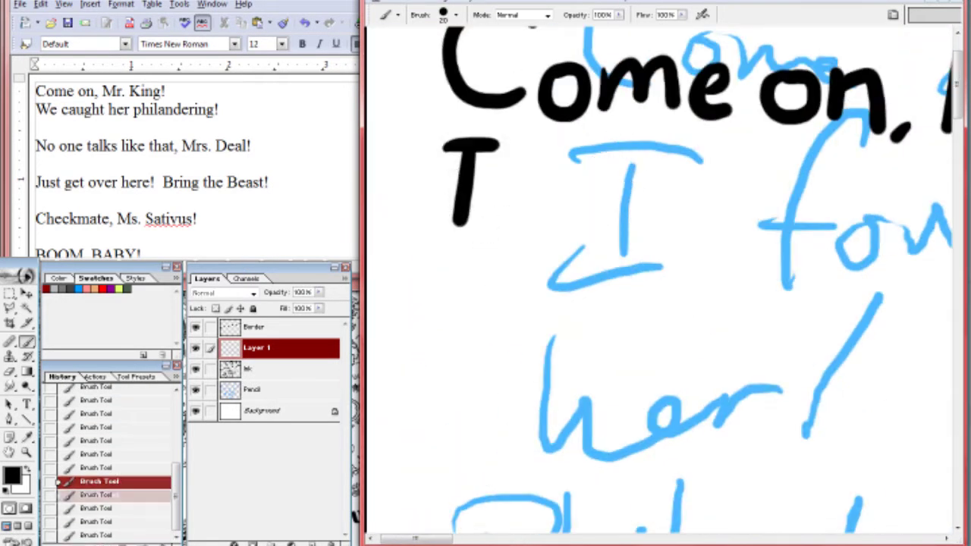
# Hand-letter "We caught her" as the second line of dialogue in the first panel
pyautogui.moveTo(440, 144); pyautogui.dragTo(530, 125)
pyautogui.moveTo(527, 216); pyautogui.dragTo(565, 241)
pyautogui.moveTo(685, 182); pyautogui.dragTo(685, 235)
pyautogui.moveTo(725, 191); pyautogui.dragTo(737, 234)
pyautogui.moveTo(741, 190); pyautogui.dragTo(774, 230)
pyautogui.moveTo(834, 197); pyautogui.dragTo(758, 304)
pyautogui.moveTo(797, 161); pyautogui.dragTo(880, 159)
pyautogui.moveTo(853, 163); pyautogui.dragTo(853, 213)
pyautogui.moveTo(939, 184); pyautogui.dragTo(662, 158)
pyautogui.moveTo(656, 125); pyautogui.dragTo(705, 218)
pyautogui.moveTo(717, 197); pyautogui.dragTo(770, 222)
# Hand-letter "philandering!" as the third line of dialogue in the first panel
pyautogui.scroll(-3, 683, 197)
pyautogui.hscroll(-5, 531, 182)
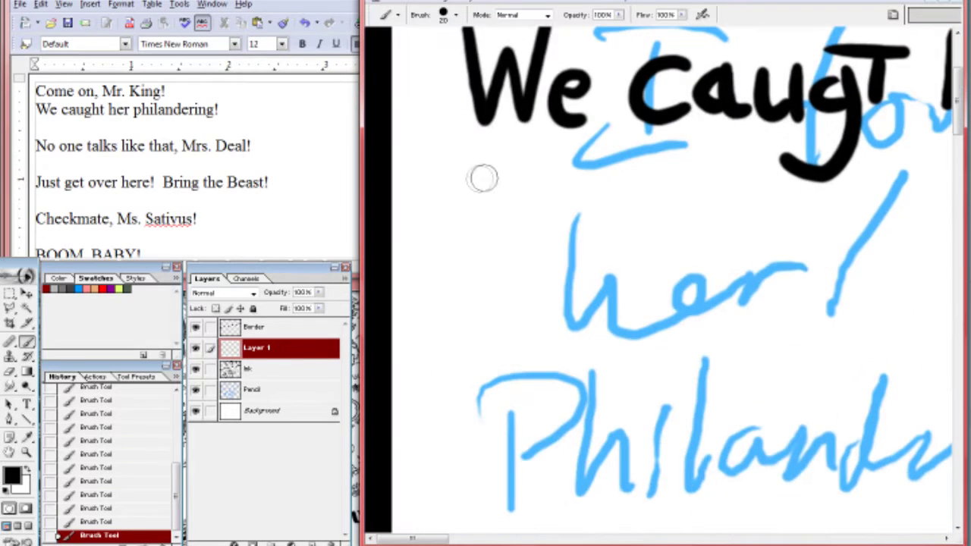
pyautogui.moveTo(474, 254); pyautogui.dragTo(531, 182)
pyautogui.moveTo(535, 144); pyautogui.dragTo(580, 247)
pyautogui.moveTo(604, 194); pyautogui.dragTo(605, 198)
pyautogui.moveTo(600, 235); pyautogui.dragTo(600, 243)
pyautogui.moveTo(623, 145); pyautogui.dragTo(623, 266)
pyautogui.moveTo(679, 220); pyautogui.dragTo(686, 254)
pyautogui.moveTo(782, 156); pyautogui.dragTo(781, 269)
pyautogui.moveTo(800, 243); pyautogui.dragTo(873, 223)
pyautogui.hscroll(5, 864, 227)
pyautogui.moveTo(664, 251)
pyautogui.mouseDown()
pyautogui.moveTo(666, 303)
pyautogui.moveTo(750, 300)
pyautogui.mouseUp()
pyautogui.moveTo(788, 262); pyautogui.dragTo(717, 334)
pyautogui.moveTo(850, 178); pyautogui.dragTo(827, 254)
# Hand-letter "No one" just above the pencilled dialogue in the lower part of the first panel
pyautogui.press('z')
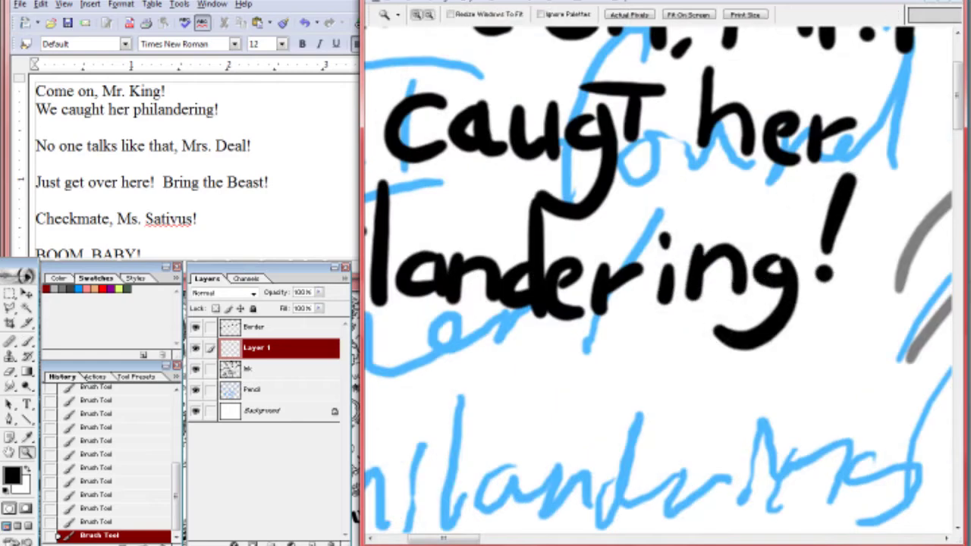
pyautogui.hotkey('ctrl', '-')
pyautogui.hotkey('ctrl', '-')
pyautogui.hotkey('ctrl', '+')
pyautogui.hotkey('ctrl', '+')
pyautogui.press('n')
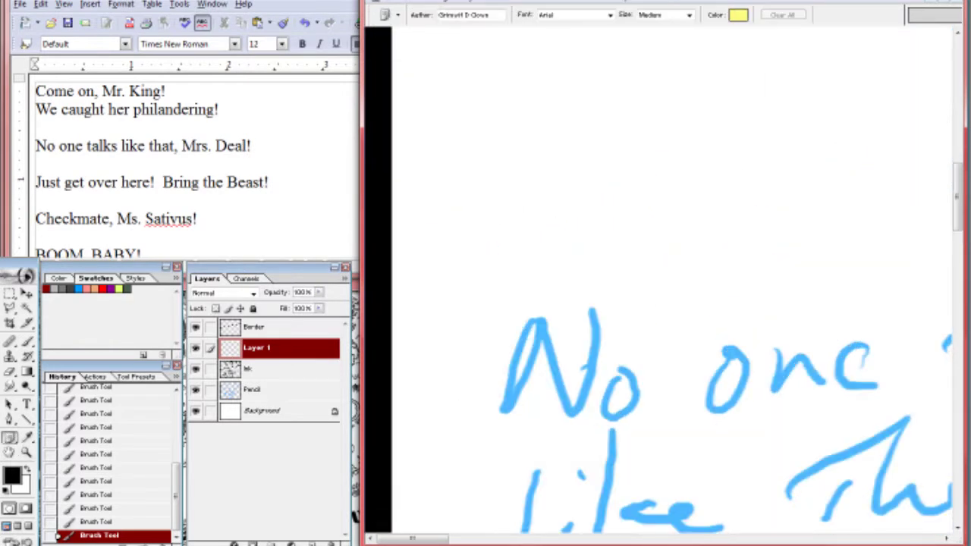
pyautogui.press('b')
pyautogui.moveTo(520, 322); pyautogui.dragTo(581, 322)
pyautogui.moveTo(600, 201); pyautogui.dragTo(596, 318)
pyautogui.moveTo(629, 288); pyautogui.dragTo(628, 292)
pyautogui.moveTo(709, 292); pyautogui.dragTo(705, 295)
pyautogui.moveTo(739, 281); pyautogui.dragTo(782, 327)
pyautogui.moveTo(819, 303); pyautogui.dragTo(872, 334)
# Complete the lower dialogue's first line with the word "talks"
pyautogui.hscroll(5, 699, 269)
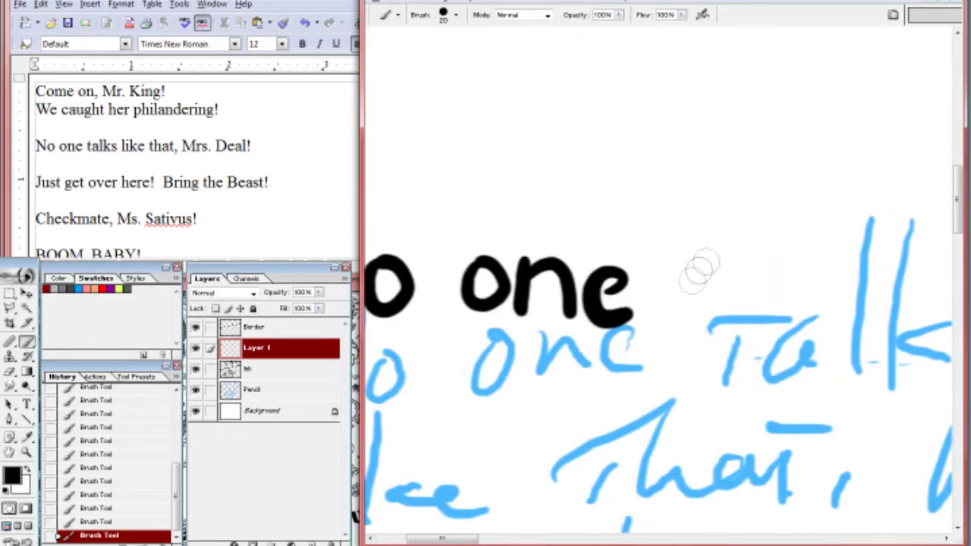
pyautogui.moveTo(810, 199); pyautogui.dragTo(812, 315)
pyautogui.moveTo(842, 220); pyautogui.dragTo(872, 333)
pyautogui.moveTo(929, 273); pyautogui.dragTo(883, 334)
# Hand-letter "like that" on the second line of the lower dialogue
pyautogui.hscroll(-5, 461, 276)
pyautogui.scroll(-1, 461, 276)
pyautogui.moveTo(459, 262); pyautogui.dragTo(457, 372)
pyautogui.moveTo(495, 323); pyautogui.dragTo(493, 375)
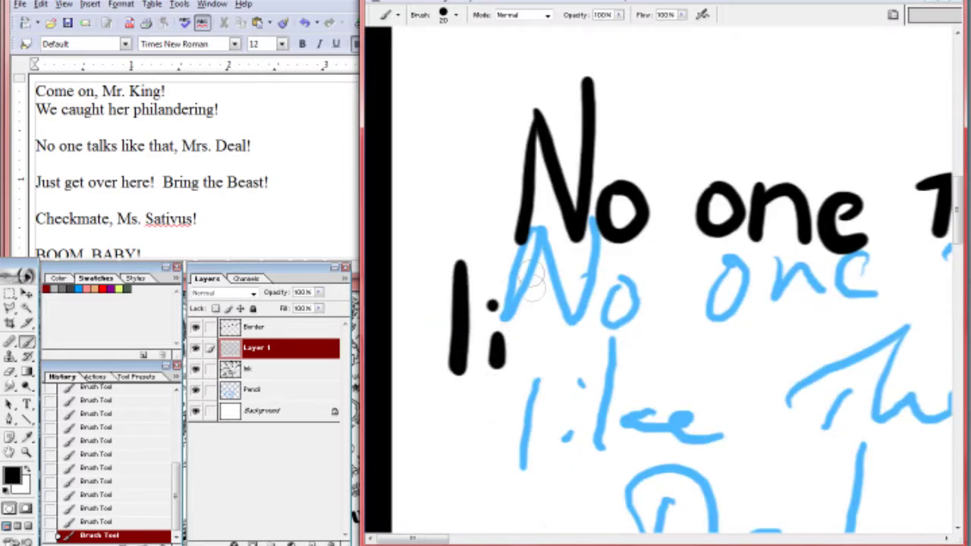
pyautogui.moveTo(527, 262); pyautogui.dragTo(644, 372)
pyautogui.moveTo(667, 313); pyautogui.dragTo(755, 309)
pyautogui.moveTo(705, 311); pyautogui.dragTo(699, 377)
pyautogui.moveTo(762, 273); pyautogui.dragTo(804, 379)
pyautogui.moveTo(864, 334); pyautogui.dragTo(873, 379)
pyautogui.hscroll(5, 862, 357)
pyautogui.moveTo(711, 299); pyautogui.dragTo(707, 361)
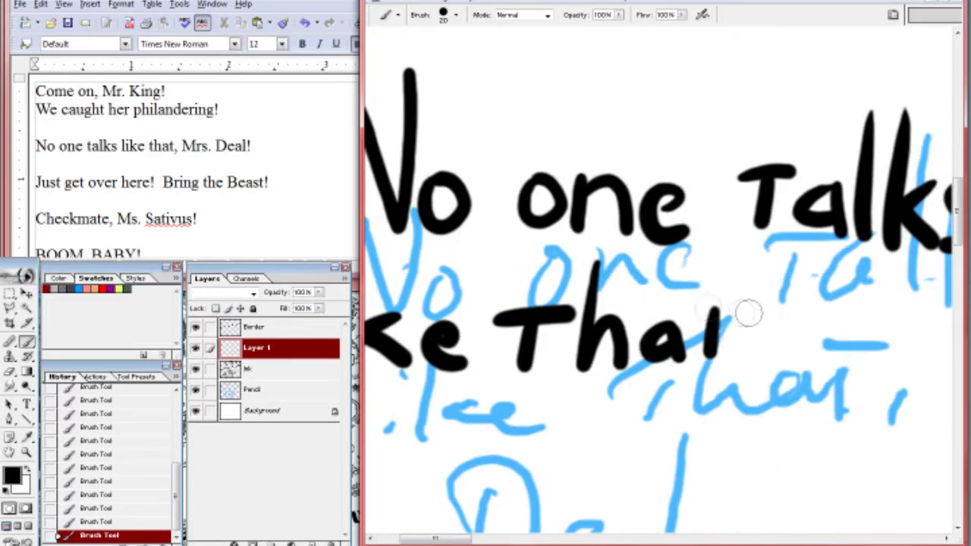
# Add the title "Mrs." at the end of the lower dialogue's second line
pyautogui.hscroll(5, 748, 313)
pyautogui.scroll(-1, 748, 314)
pyautogui.moveTo(613, 309); pyautogui.dragTo(614, 318)
pyautogui.moveTo(621, 232); pyautogui.dragTo(682, 319)
pyautogui.moveTo(694, 279); pyautogui.dragTo(693, 320)
pyautogui.moveTo(702, 292); pyautogui.dragTo(737, 296)
# Hand-letter the addressed woman's surname with an exclamation mark on the lower dialogue's third line
pyautogui.hscroll(-5, 488, 355)
pyautogui.scroll(-1, 487, 355)
pyautogui.moveTo(540, 254)
pyautogui.mouseDown()
pyautogui.moveTo(536, 337)
pyautogui.moveTo(508, 357)
pyautogui.mouseUp()
pyautogui.moveTo(591, 338); pyautogui.dragTo(629, 358)
pyautogui.moveTo(683, 334)
pyautogui.mouseDown()
pyautogui.moveTo(673, 324)
pyautogui.moveTo(689, 364)
pyautogui.mouseUp()
pyautogui.moveTo(717, 265); pyautogui.dragTo(719, 383)
pyautogui.moveTo(775, 264); pyautogui.dragTo(755, 345)
# Rename the lettering layer as Text
pyautogui.press('z')
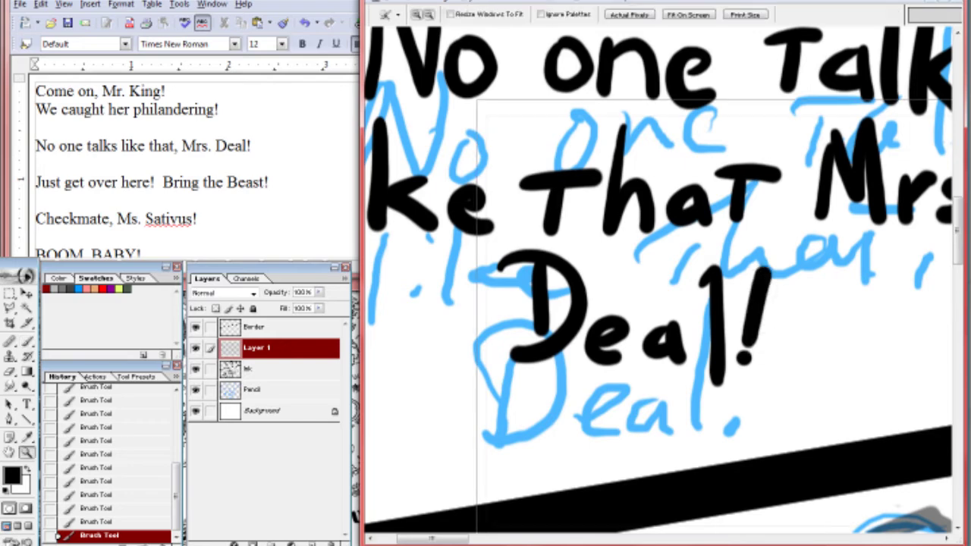
pyautogui.hotkey('ctrl', '-')
pyautogui.hotkey('ctrl', '+')
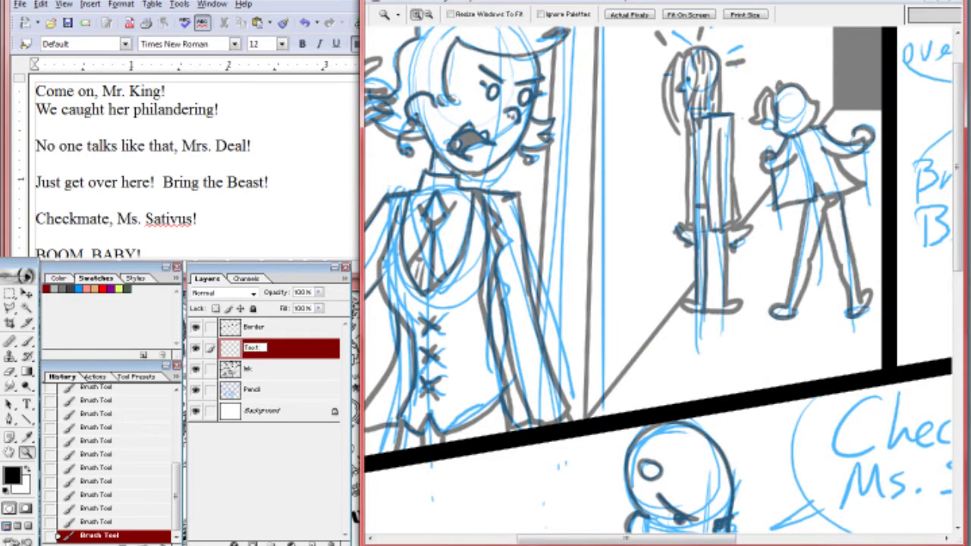
# Hand-letter "Just get" in black over the first line of the third panel's upper dialogue
pyautogui.hscroll(5, 659, 288)
pyautogui.hotkey('ctrl', '+')
pyautogui.hscroll(2, 660, 288)
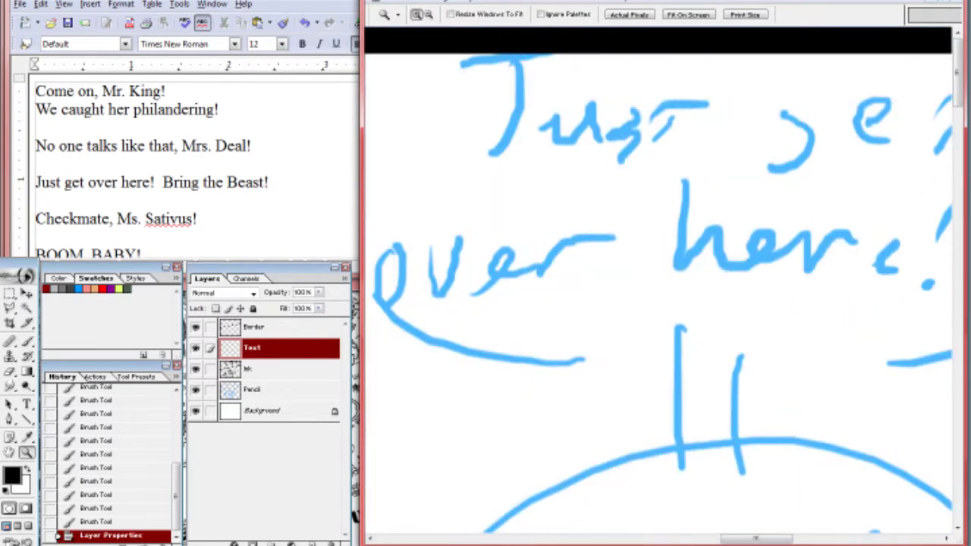
pyautogui.press('b')
pyautogui.moveTo(493, 80); pyautogui.dragTo(446, 141)
pyautogui.moveTo(516, 125); pyautogui.dragTo(565, 186)
pyautogui.moveTo(611, 135)
pyautogui.mouseDown()
pyautogui.moveTo(573, 182)
pyautogui.moveTo(679, 120)
pyautogui.mouseUp()
pyautogui.hscroll(4, 667, 152)
pyautogui.moveTo(648, 123)
pyautogui.mouseDown()
pyautogui.moveTo(645, 182)
pyautogui.moveTo(580, 222)
pyautogui.mouseUp()
pyautogui.moveTo(657, 148); pyautogui.dragTo(709, 173)
pyautogui.moveTo(727, 114)
pyautogui.mouseDown()
pyautogui.moveTo(722, 163)
pyautogui.moveTo(768, 103)
pyautogui.mouseUp()
# Hand-letter "over here!" on the second line of the third panel's upper dialogue
pyautogui.hscroll(-4, 548, 191)
pyautogui.scroll(-1, 547, 191)
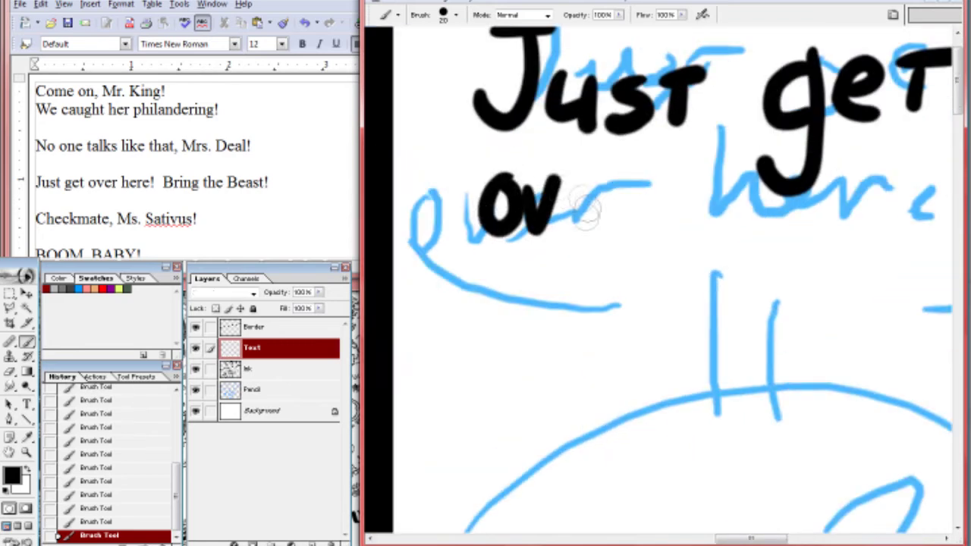
pyautogui.moveTo(637, 196); pyautogui.dragTo(647, 187)
pyautogui.moveTo(724, 157); pyautogui.dragTo(755, 267)
pyautogui.moveTo(838, 255); pyautogui.dragTo(865, 237)
pyautogui.hscroll(5, 705, 251)
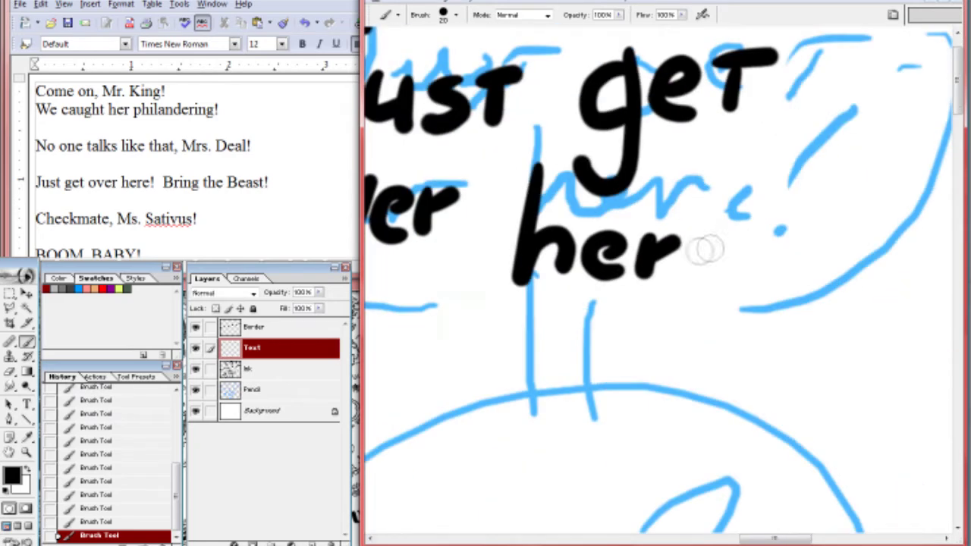
# Hand-letter "Bring" at the top of the third panel's lower dialogue
pyautogui.scroll(-8, 744, 245)
pyautogui.hscroll(-4, 744, 244)
pyautogui.moveTo(556, 146); pyautogui.dragTo(559, 218)
pyautogui.moveTo(522, 141); pyautogui.dragTo(569, 220)
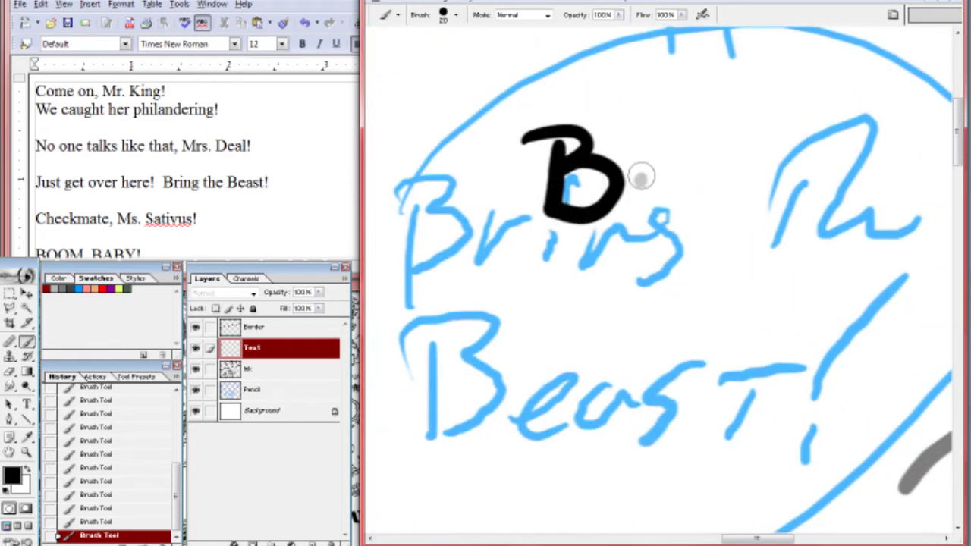
pyautogui.moveTo(707, 226); pyautogui.dragTo(755, 226)
pyautogui.moveTo(804, 182)
pyautogui.mouseDown()
pyautogui.moveTo(780, 271)
pyautogui.moveTo(755, 273)
pyautogui.mouseUp()
# Hand-letter a small "the" and a large "Beast!" below "Bring" in the third panel
pyautogui.moveTo(612, 292); pyautogui.dragTo(603, 318)
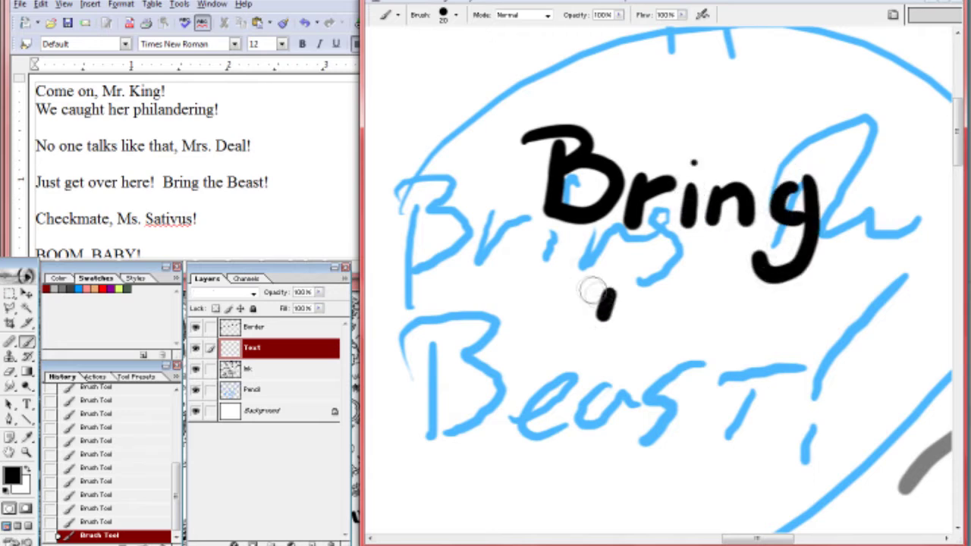
pyautogui.moveTo(698, 297); pyautogui.dragTo(710, 307)
pyautogui.moveTo(463, 303); pyautogui.dragTo(454, 452)
pyautogui.moveTo(586, 401)
pyautogui.mouseDown()
pyautogui.moveTo(629, 397)
pyautogui.moveTo(637, 434)
pyautogui.mouseUp()
pyautogui.moveTo(697, 395); pyautogui.dragTo(719, 400)
pyautogui.moveTo(894, 277); pyautogui.dragTo(843, 424)
pyautogui.click(842, 446)
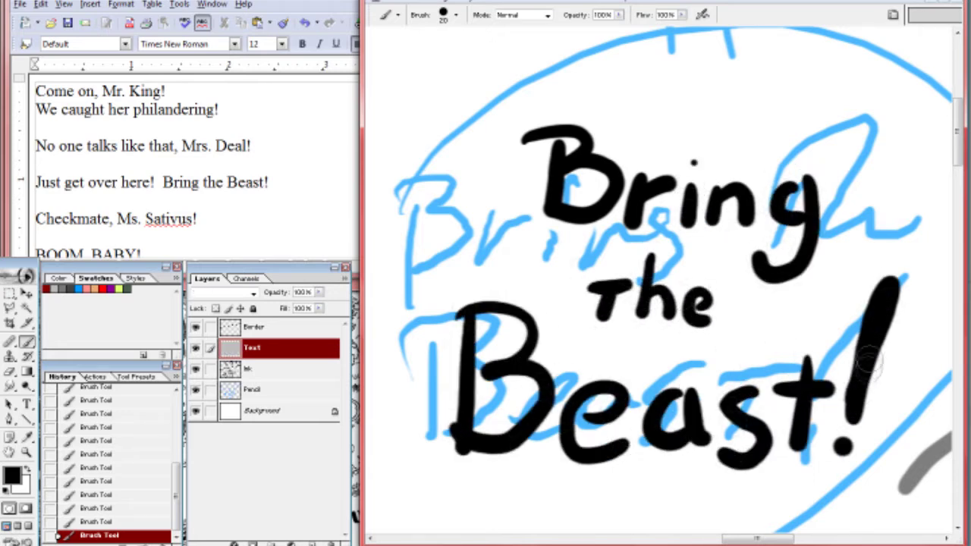
# Hand-letter "Checkmate," with the addressed woman's title and surname below it in the large bottom panel
pyautogui.press('z')
pyautogui.keyDown('alt'); pyautogui.click(659, 303); pyautogui.keyUp('alt')
pyautogui.scroll(-3, 660, 303)
pyautogui.click(554, 380)
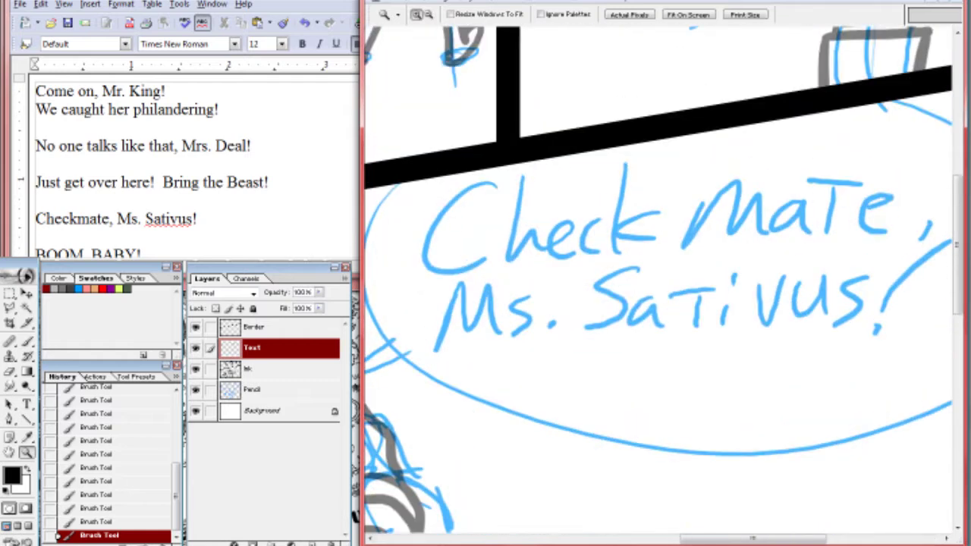
pyautogui.press('b')
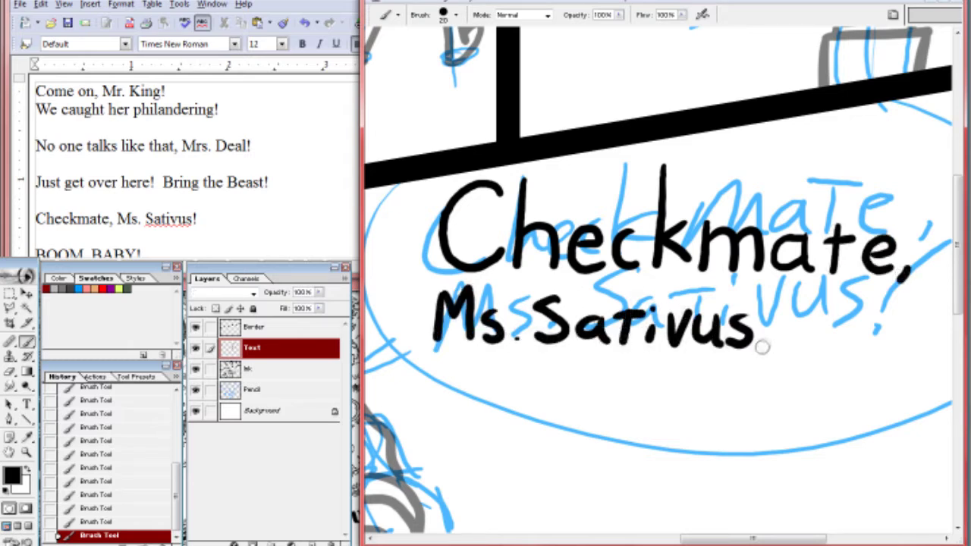
# Lasso the second line of the "Checkmate" dialogue, shift it right to centre it under the first line, and deselect
pyautogui.press('l')
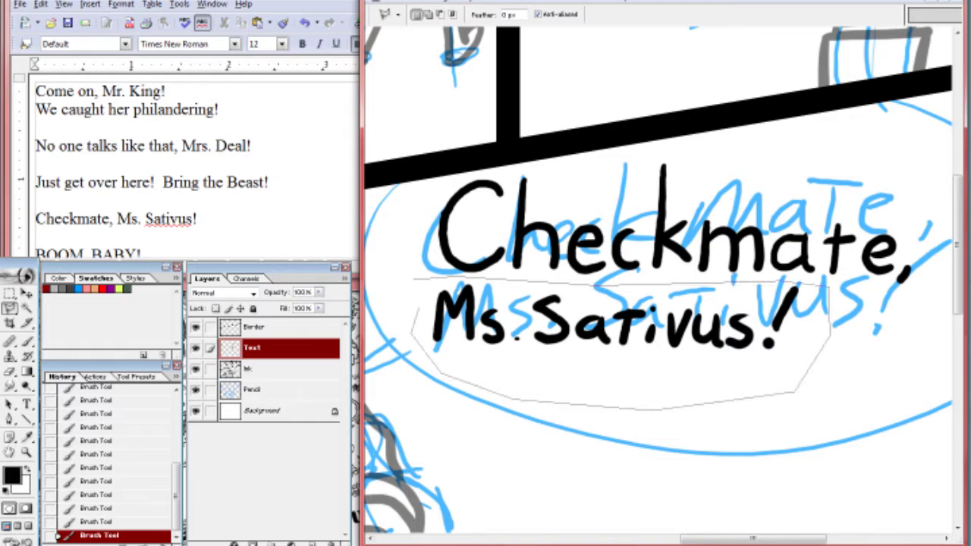
pyautogui.press('Return')
pyautogui.hotkey('ctrl', 'shift', 'Right')
pyautogui.hotkey('ctrl', 'shift', 'Right')
pyautogui.hotkey('ctrl', 'shift', 'Right')
pyautogui.hotkey('ctrl', 'shift', 'Right')
pyautogui.hotkey('ctrl', 'shift', 'Right')
pyautogui.hotkey('ctrl', 'shift', 'Right')
pyautogui.press('Return')
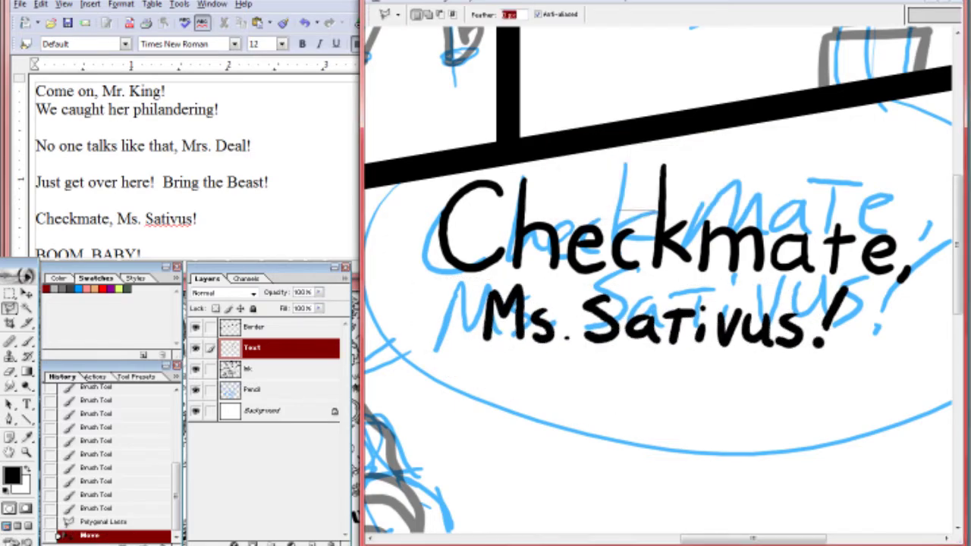
pyautogui.hotkey('ctrl', 'd')
# Hand-letter the sound effect "CLINK" with a dot on each side below the gun's barrels
pyautogui.press('z')
pyautogui.scroll(-5, 658, 285)
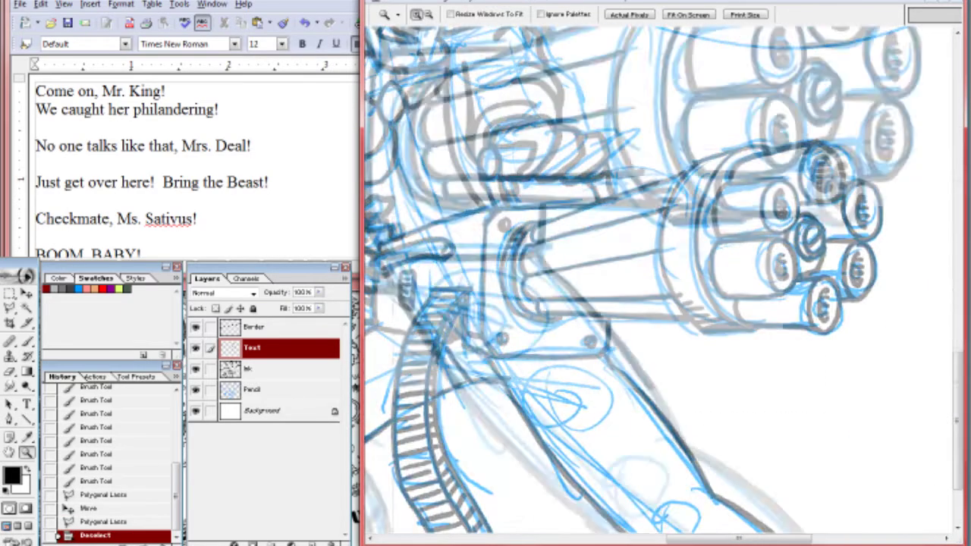
pyautogui.press('b')
pyautogui.moveTo(550, 277); pyautogui.dragTo(550, 333)
pyautogui.moveTo(595, 254); pyautogui.dragTo(664, 353)
pyautogui.moveTo(702, 251); pyautogui.dragTo(700, 349)
pyautogui.moveTo(762, 364); pyautogui.dragTo(830, 251)
pyautogui.moveTo(654, 295); pyautogui.dragTo(418, 319)
pyautogui.moveTo(637, 267); pyautogui.dragTo(637, 394)
pyautogui.moveTo(709, 264); pyautogui.dragTo(646, 338)
pyautogui.moveTo(651, 333); pyautogui.dragTo(724, 388)
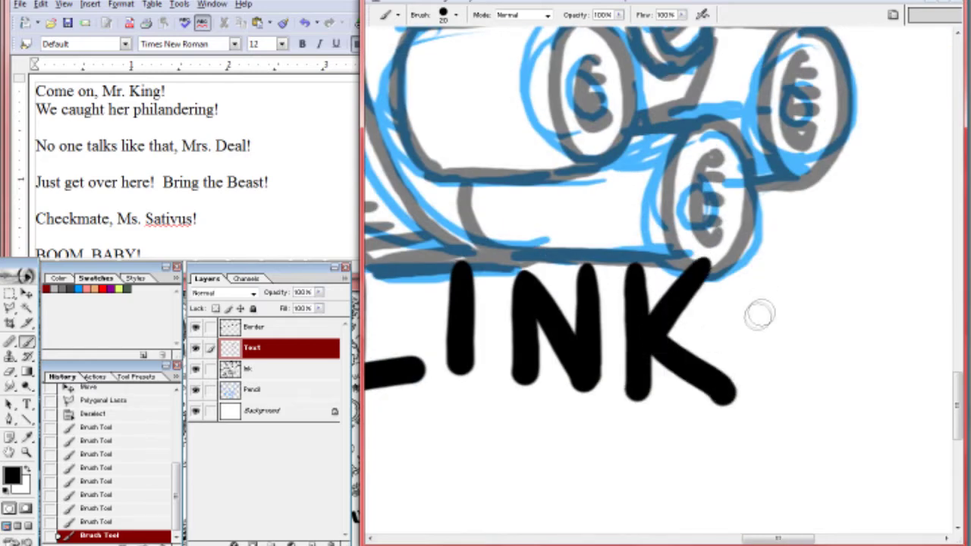
pyautogui.hotkey('ctrl', '-')
pyautogui.click(386, 327)
# Hand-letter "Boom, Baby!" on two lines beside the hatted character in the bottom panel
pyautogui.press('z')
pyautogui.scroll(3, 424, 304)
pyautogui.click(400, 282)
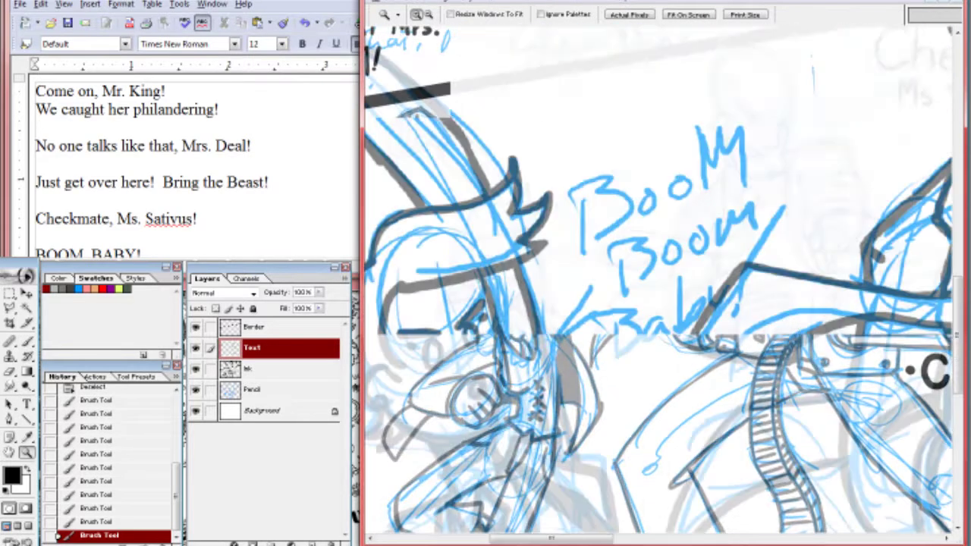
pyautogui.press('b')
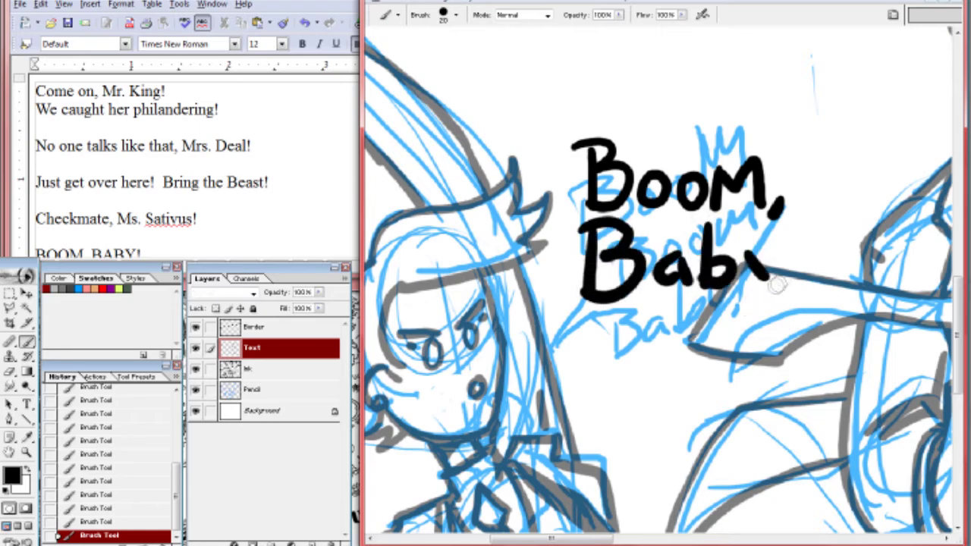
pyautogui.moveTo(815, 217); pyautogui.dragTo(804, 259)
# Lasso the "Boom, Baby!" lettering, move it down beside the character's coat, and deselect
pyautogui.press('l')
pyautogui.moveTo(675, 190)
pyautogui.mouseDown()
pyautogui.moveTo(644, 462)
pyautogui.moveTo(724, 280)
pyautogui.moveTo(773, 292)
pyautogui.mouseUp()
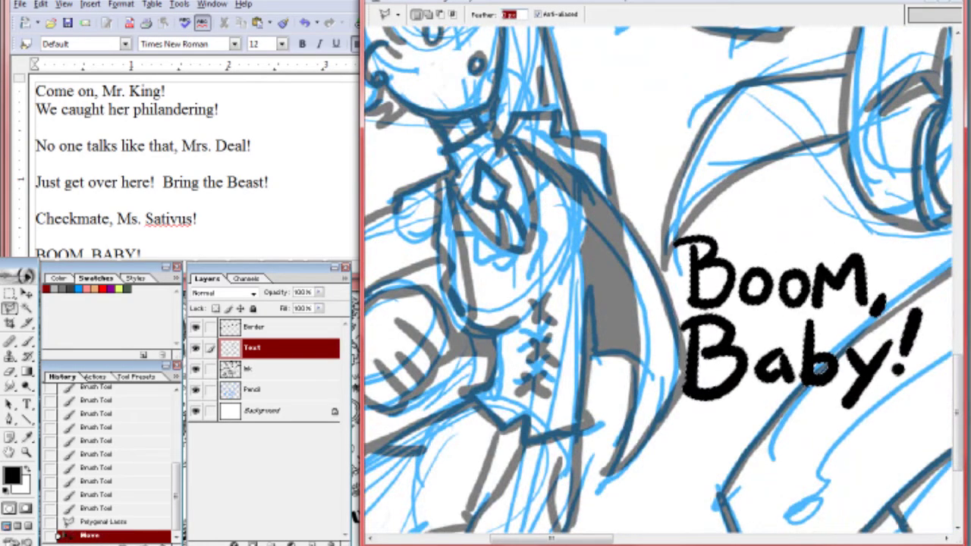
pyautogui.press('z')
pyautogui.keyDown('alt'); pyautogui.click(732, 200); pyautogui.keyUp('alt')
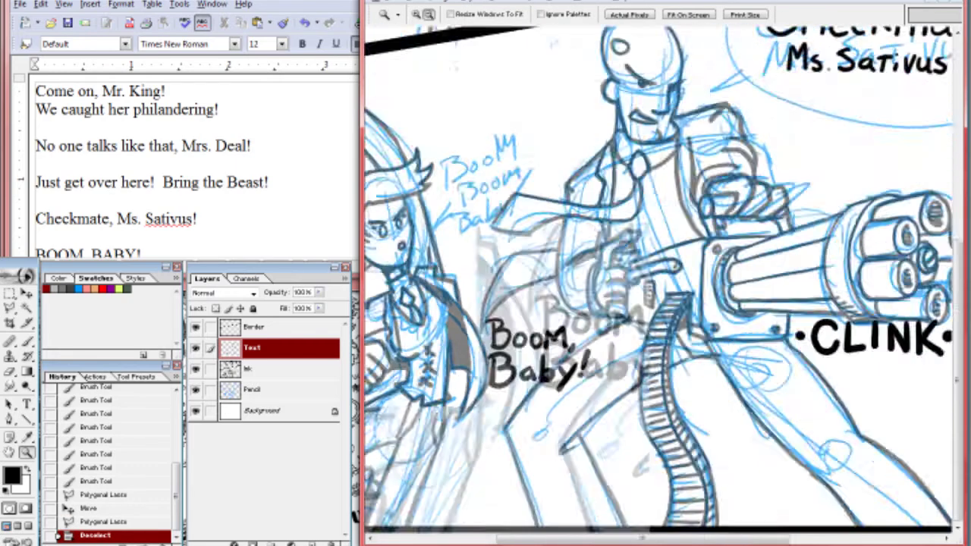
pyautogui.keyDown('alt'); pyautogui.click(731, 200); pyautogui.keyUp('alt')
# Add a new layer between Ink and Text and name it Ball
pyautogui.click(256, 368)
pyautogui.hotkey('ctrl', 'alt', 'shift', 'n')
pyautogui.doubleClick(256, 368)
pyautogui.write('Ball')
pyautogui.press('Return')
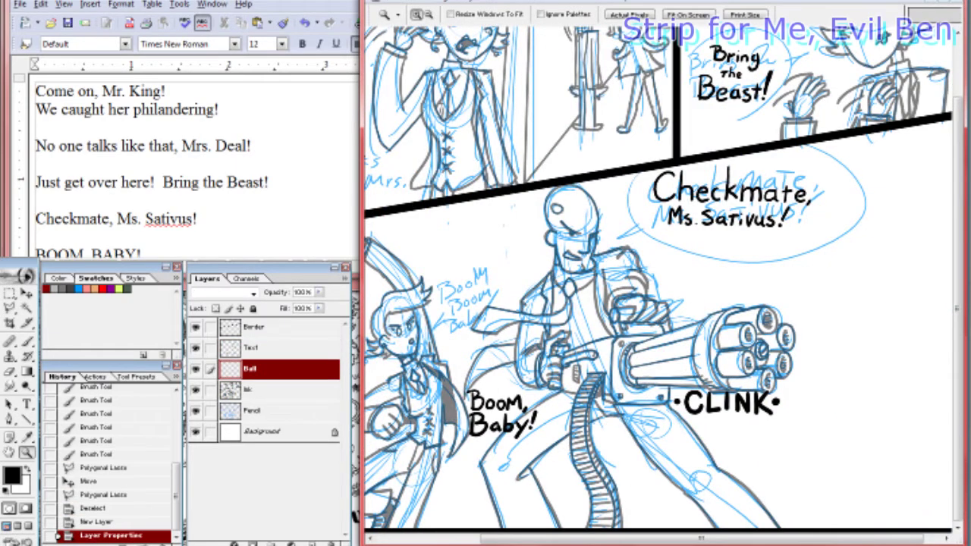
# Hide the Border layer and draw a black balloon around the "Checkmate" dialogue with a tail toward the bald man
pyautogui.click(728, 196)
pyautogui.click(728, 196)
pyautogui.click(728, 195)
pyautogui.press('b')
pyautogui.moveTo(459, 120)
pyautogui.mouseDown()
pyautogui.moveTo(436, 218)
pyautogui.moveTo(944, 174)
pyautogui.moveTo(762, 53)
pyautogui.mouseUp()
pyautogui.click(196, 327)
pyautogui.moveTo(585, 79); pyautogui.dragTo(782, 51)
pyautogui.moveTo(478, 228); pyautogui.dragTo(629, 152)
pyautogui.moveTo(578, 194)
pyautogui.mouseDown()
pyautogui.moveTo(492, 253)
pyautogui.moveTo(618, 182)
pyautogui.mouseUp()
pyautogui.moveTo(634, 156); pyautogui.dragTo(491, 252)
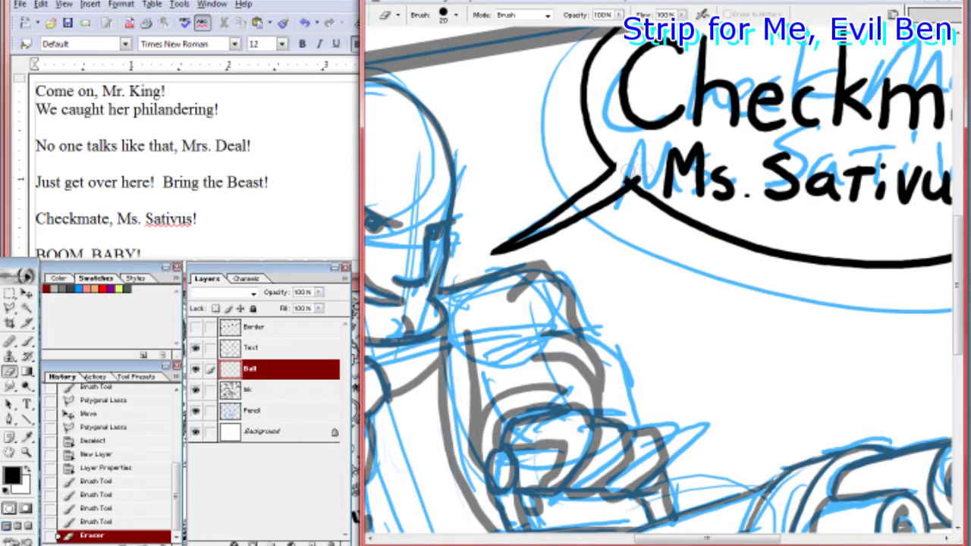
# Clean up the "Checkmate" balloon's tail junction and draw a balloon around "Boom, Baby!" with a tail toward its speaker
pyautogui.press('h')
pyautogui.moveTo(627, 173)
pyautogui.mouseDown()
pyautogui.moveTo(576, 356)
pyautogui.moveTo(683, 231)
pyautogui.moveTo(781, 326)
pyautogui.moveTo(668, 228)
pyautogui.mouseUp()
pyautogui.moveTo(667, 228); pyautogui.dragTo(819, 326)
pyautogui.moveTo(657, 267); pyautogui.dragTo(747, 316)
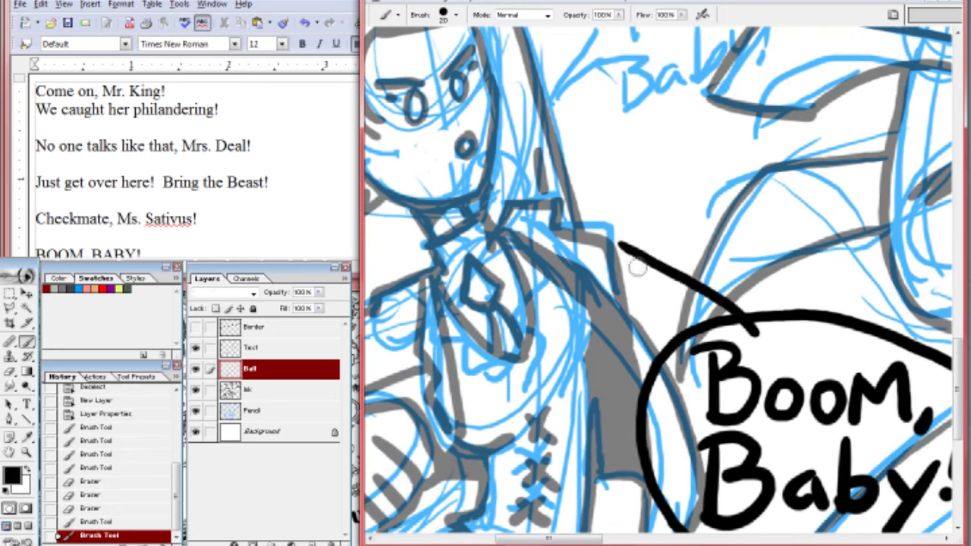
pyautogui.moveTo(616, 245); pyautogui.dragTo(702, 326)
# Draw linked balloons around "Just get over here!" and "Bring the Beast!", with a tail from the lower one toward the speaker
pyautogui.press('h')
pyautogui.moveTo(789, 239); pyautogui.dragTo(594, 150)
pyautogui.moveTo(763, 47)
pyautogui.mouseDown()
pyautogui.moveTo(503, 202)
pyautogui.moveTo(464, 34)
pyautogui.mouseUp()
pyautogui.moveTo(629, 266); pyautogui.dragTo(468, 455)
pyautogui.hotkey('ctrl', 'z')
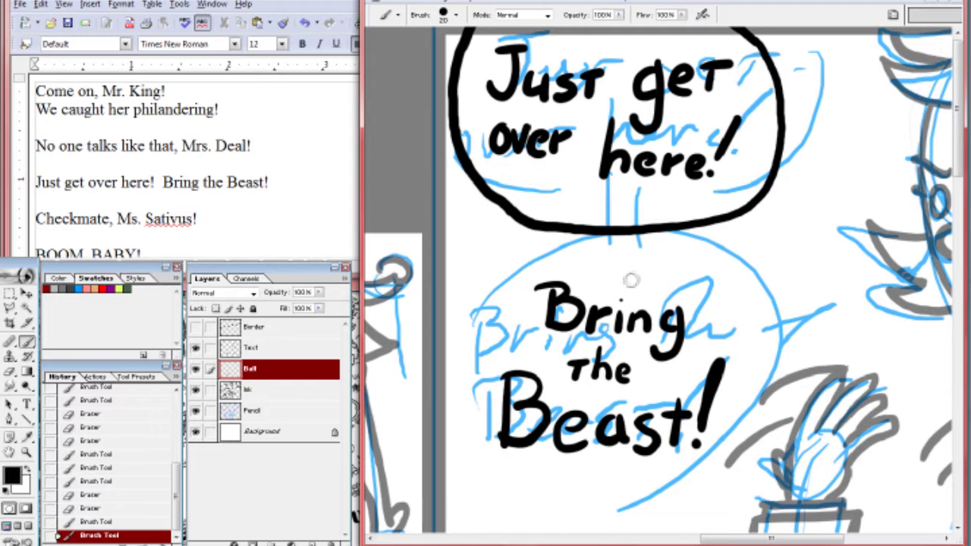
pyautogui.moveTo(724, 313)
pyautogui.mouseDown()
pyautogui.moveTo(461, 478)
pyautogui.moveTo(724, 333)
pyautogui.mouseUp()
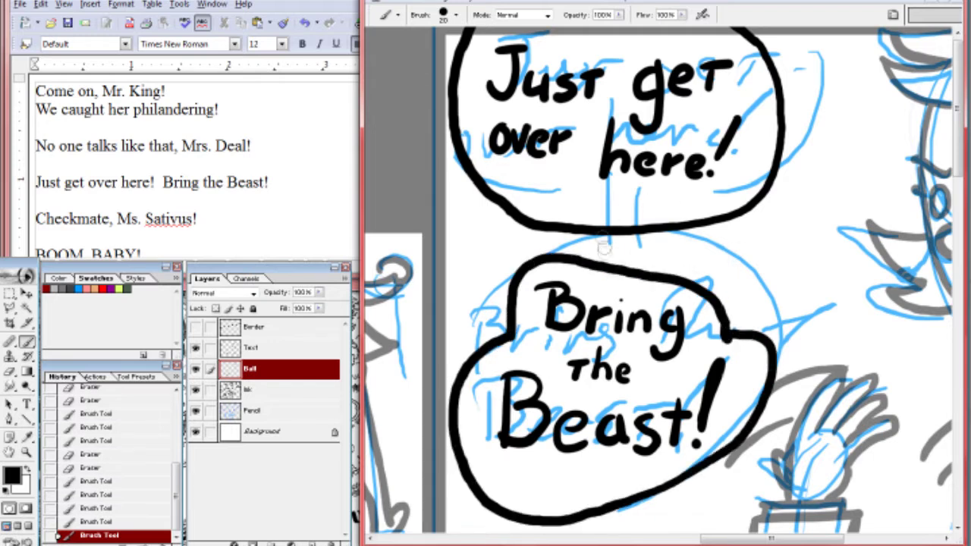
pyautogui.moveTo(786, 269); pyautogui.dragTo(611, 231)
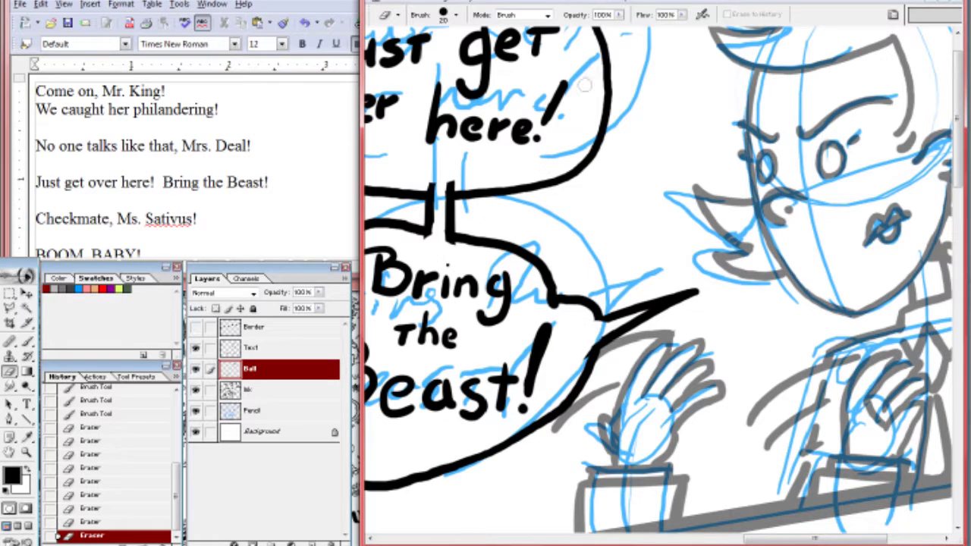
# Draw a balloon around the first panel's "Come on" dialogue with a tail toward the speaker, erasing the overlap at the junction
pyautogui.hotkey('ctrl', '-')
pyautogui.press('z')
pyautogui.hotkey('ctrl', '0')
pyautogui.moveTo(373, 66); pyautogui.dragTo(519, 194)
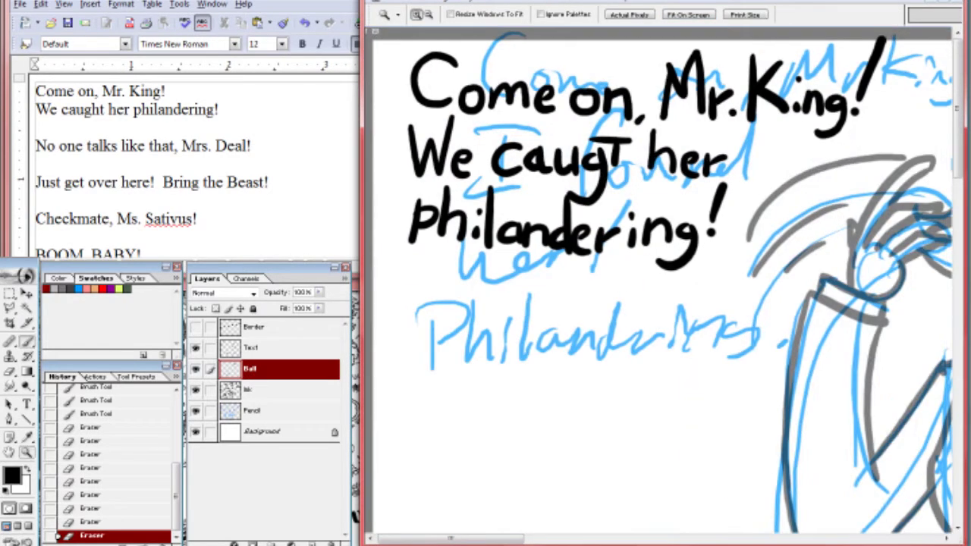
pyautogui.press('b')
pyautogui.moveTo(890, 31); pyautogui.dragTo(916, 60)
pyautogui.moveTo(805, 234); pyautogui.dragTo(373, 190)
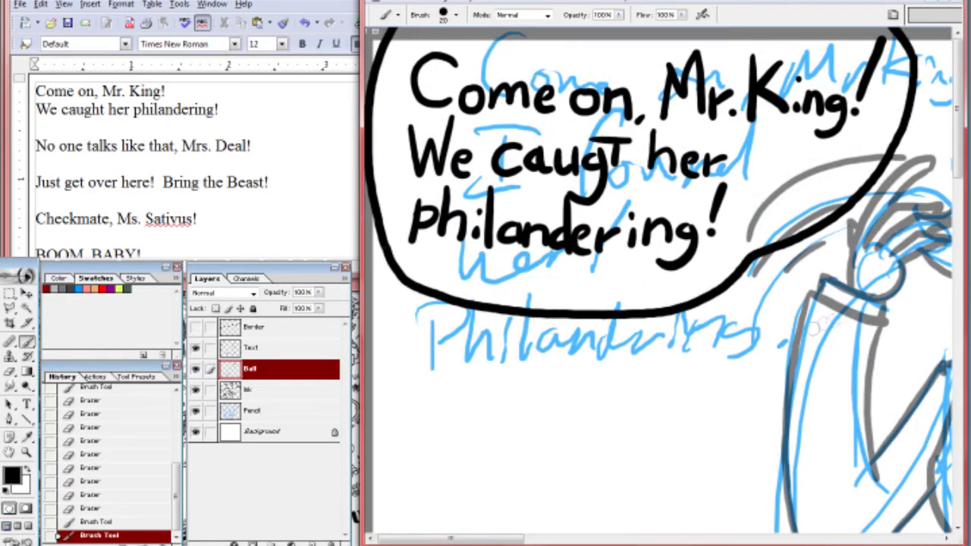
pyautogui.moveTo(947, 132); pyautogui.dragTo(681, 114)
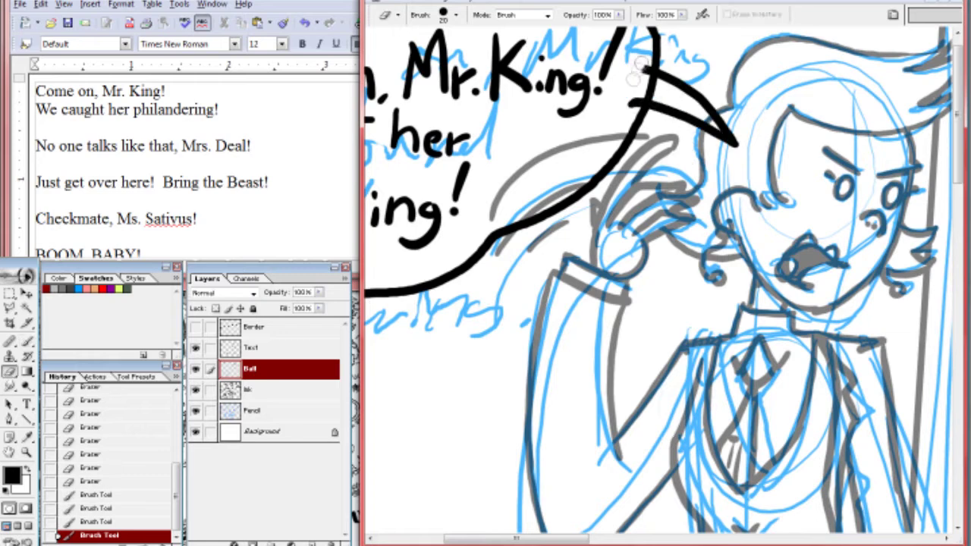
pyautogui.moveTo(651, 82); pyautogui.dragTo(736, 233)
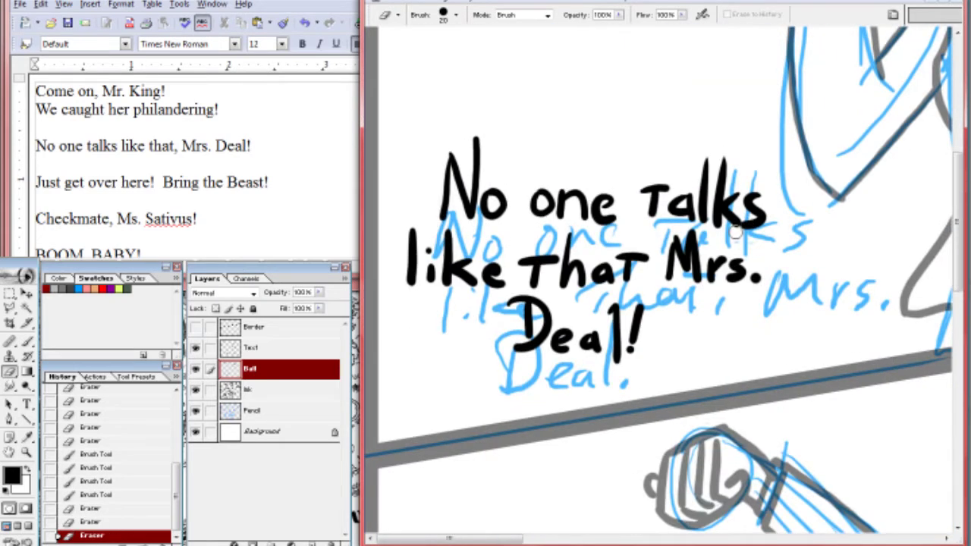
# Draw a balloon around the "No one talks like that" dialogue with a tail running off the page edge, erasing the overlapping lines
pyautogui.moveTo(543, 390)
pyautogui.mouseDown()
pyautogui.moveTo(797, 264)
pyautogui.moveTo(737, 135)
pyautogui.mouseUp()
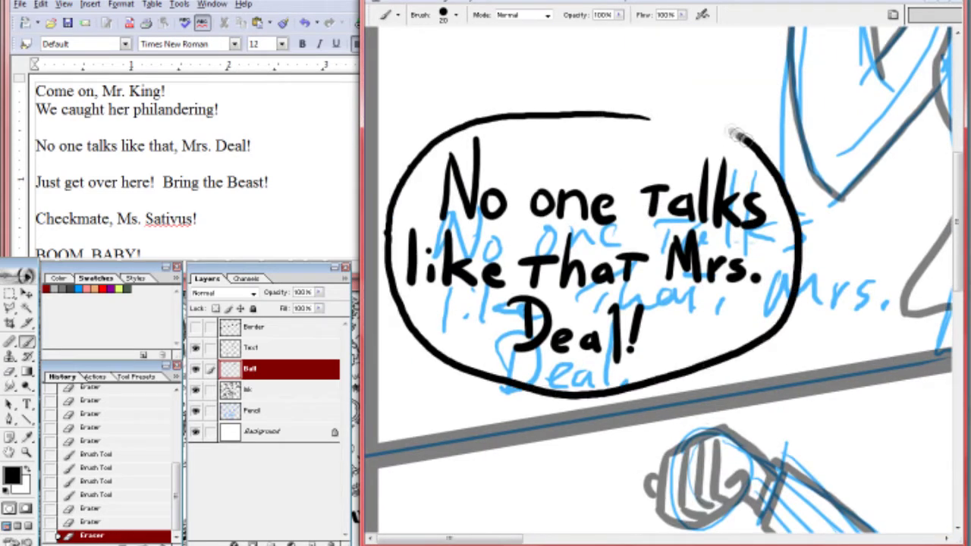
pyautogui.moveTo(499, 340); pyautogui.dragTo(366, 481)
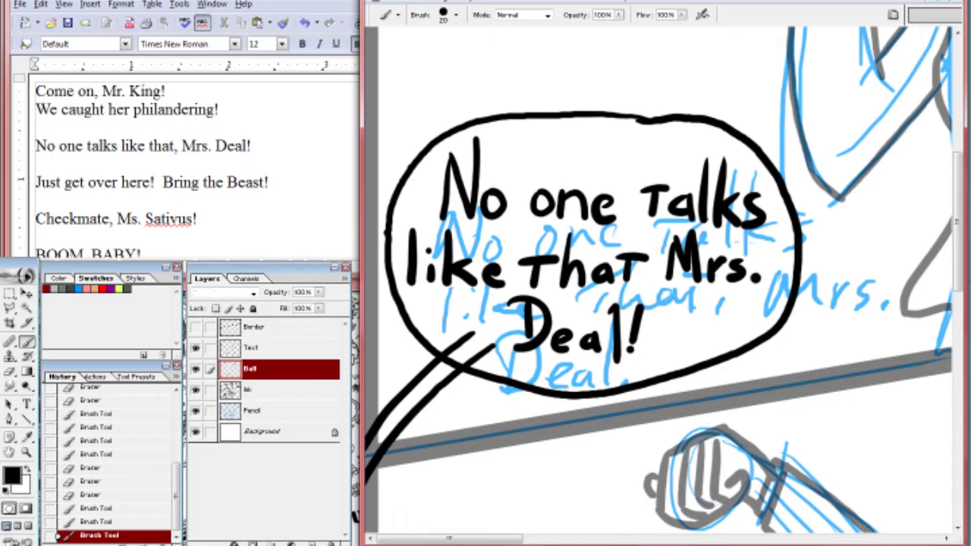
pyautogui.click(464, 351)
pyautogui.click(592, 266)
pyautogui.moveTo(622, 254); pyautogui.dragTo(618, 271)
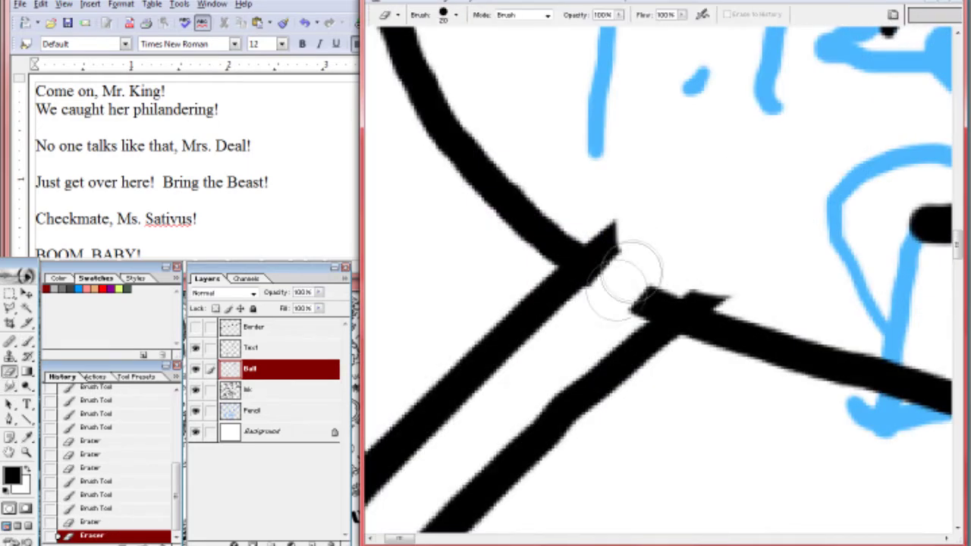
pyautogui.moveTo(667, 303); pyautogui.dragTo(629, 288)
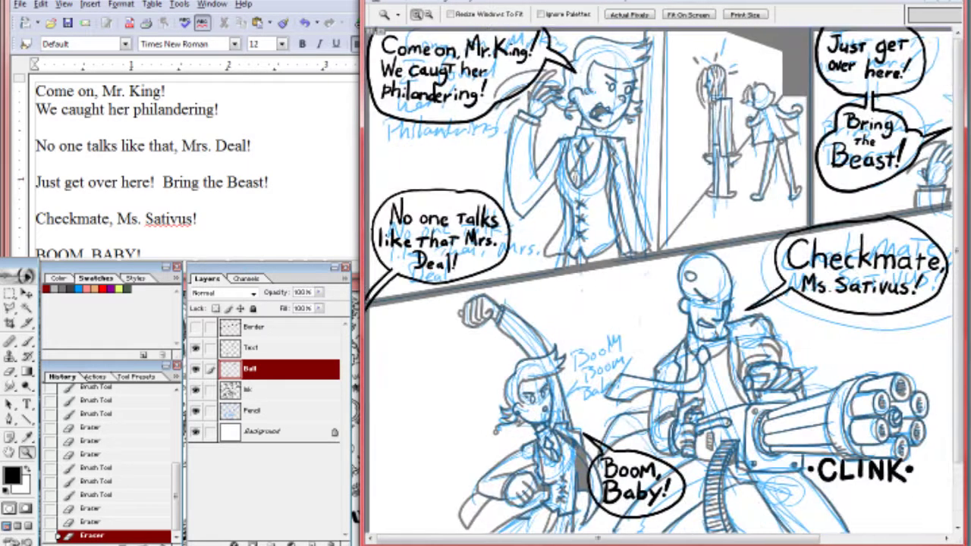
# Add a new layer beneath the balloon outlines and name it Ball
pyautogui.press('w')
pyautogui.keyDown('ctrl'); pyautogui.click(319, 544); pyautogui.keyUp('ctrl')
pyautogui.doubleClick(256, 389)
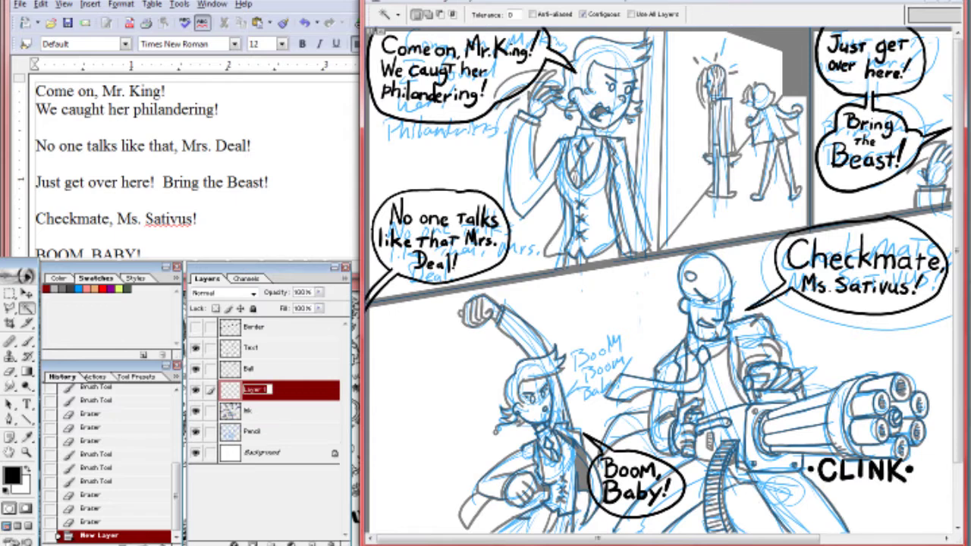
# Select the balloon interiors on the outline layer with the Magic Wand, expand the selection, and fill it white on the lower Ball layer
pyautogui.click(280, 368)
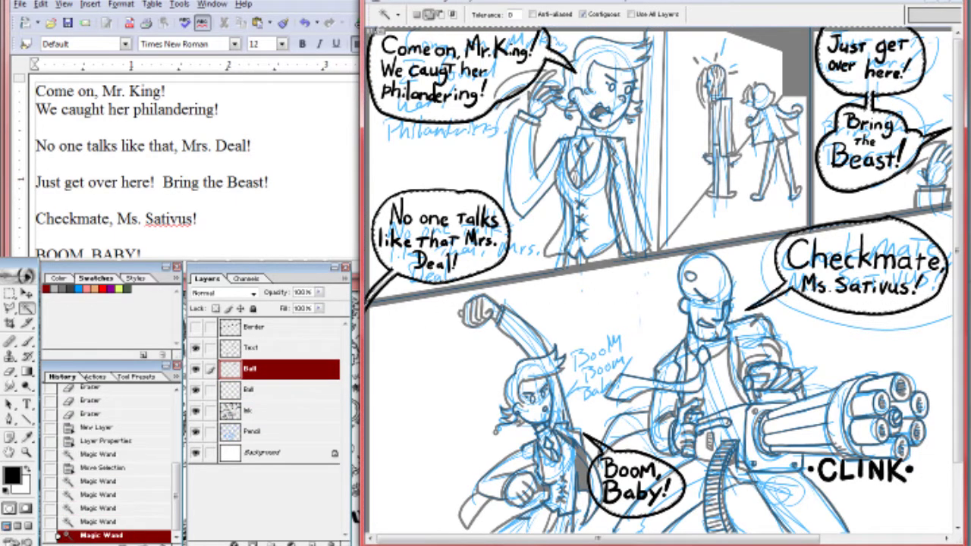
pyautogui.click(281, 390)
pyautogui.hotkey('alt', 's')
pyautogui.press('m')
pyautogui.press('e')
pyautogui.press('Return')
pyautogui.press('x')
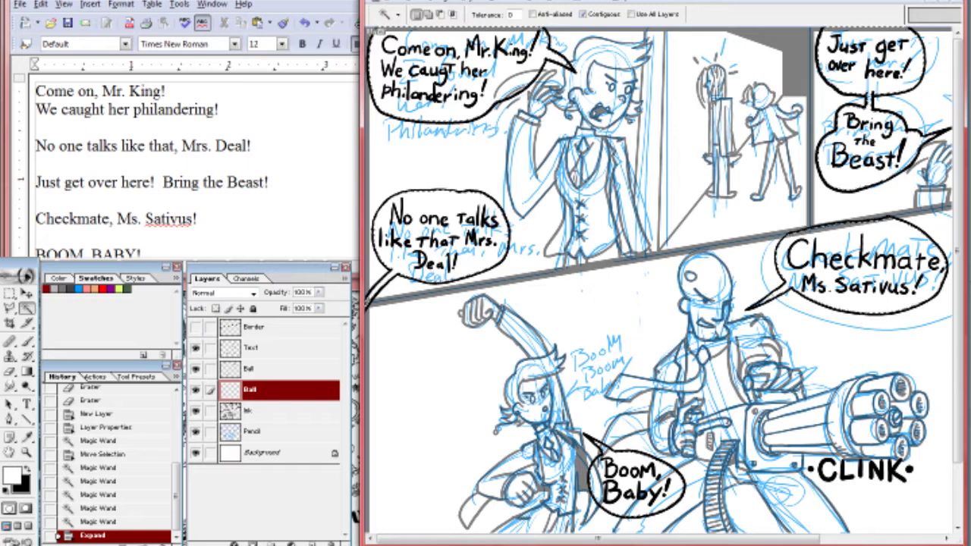
pyautogui.hotkey('alt', 'BackSpace')
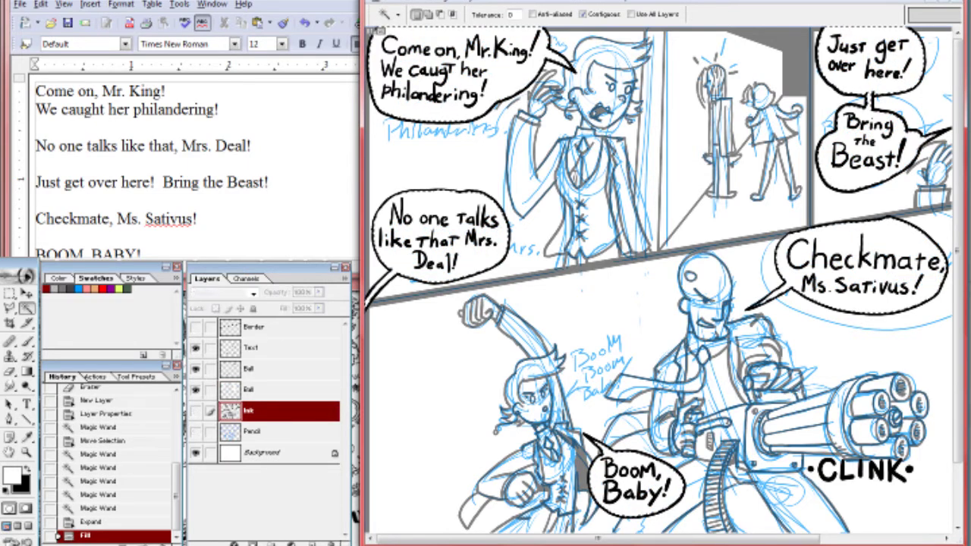
# Hide the Ink and Pencil layers, fill the whole Background layer with blue, and deselect
pyautogui.click(195, 411)
pyautogui.click(196, 431)
pyautogui.click(280, 452)
pyautogui.hotkey('ctrl', 'a')
pyautogui.hotkey('alt', 'BackSpace')
pyautogui.press('m')
pyautogui.hotkey('ctrl', 'd')
# Touch up the unfilled gaps in the speech-balloon tails with white brush strokes
pyautogui.press('z')
pyautogui.click(548, 83)
pyautogui.press('b')
pyautogui.press('d')
pyautogui.press('x')
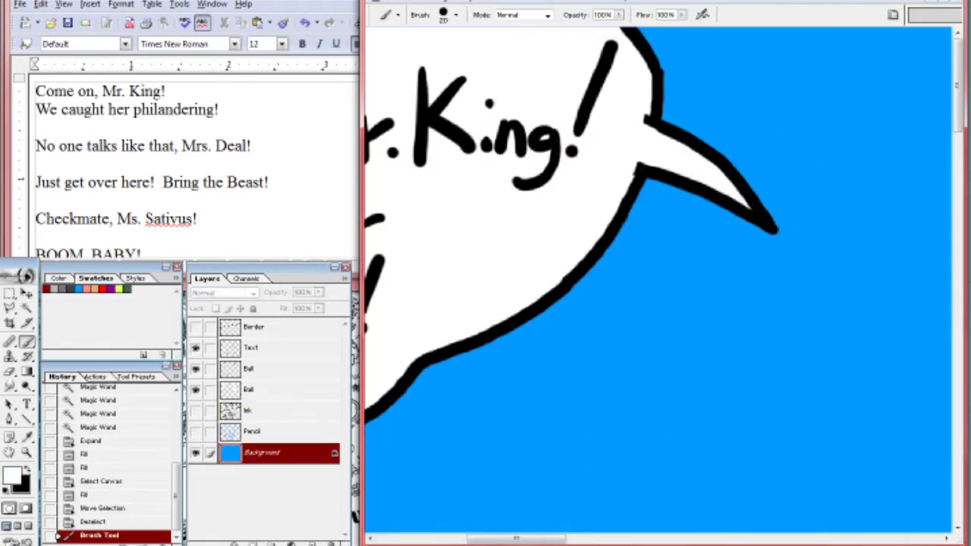
pyautogui.scroll(-10, 400, 258)
pyautogui.hotkey('ctrl', '-')
pyautogui.hotkey('ctrl', '0')
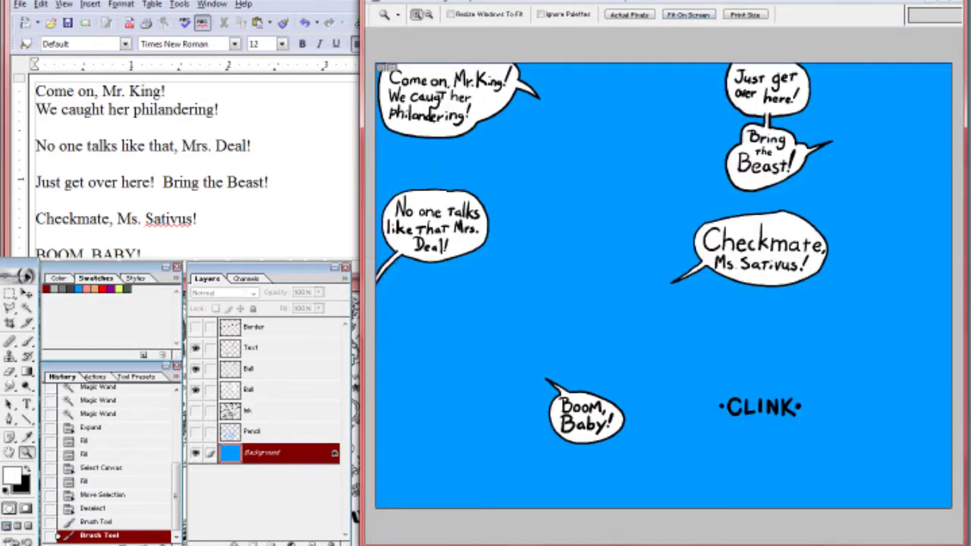
pyautogui.keyDown('ctrl'); pyautogui.click(769, 130); pyautogui.keyUp('ctrl')
pyautogui.moveTo(810, 311); pyautogui.dragTo(857, 294)
pyautogui.scroll(-10, 810, 311)
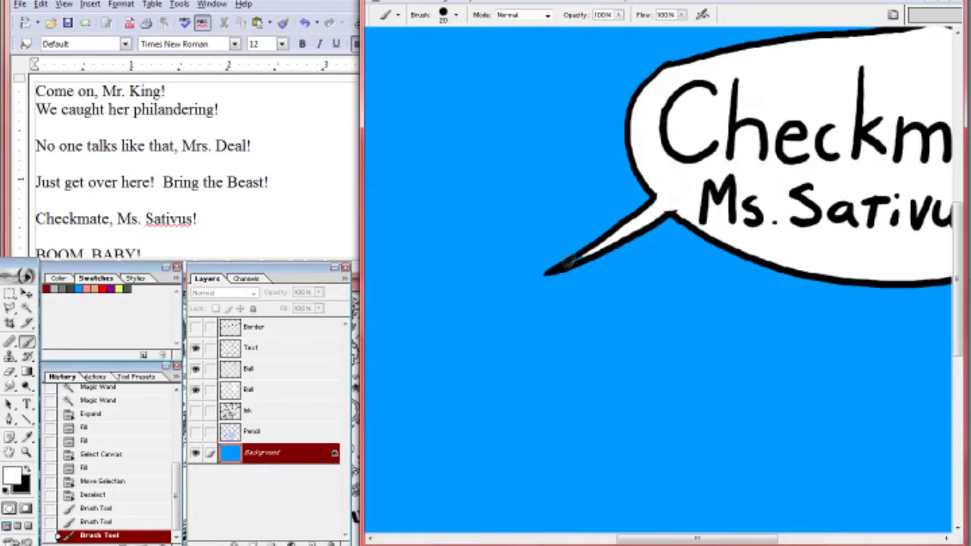
pyautogui.moveTo(493, 213); pyautogui.dragTo(569, 267)
pyautogui.press('z')
pyautogui.hscroll(10, 568, 270)
pyautogui.hotkey('ctrl', '0')
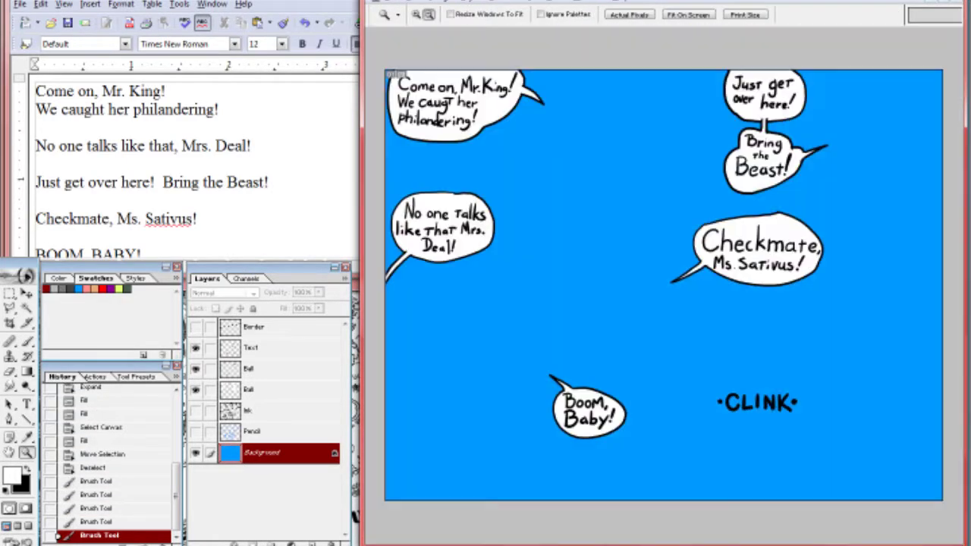
# Show the Ink layer and make a rectangular selection around the CLINK lettering
pyautogui.click(195, 410)
pyautogui.click(250, 369)
pyautogui.press('m')
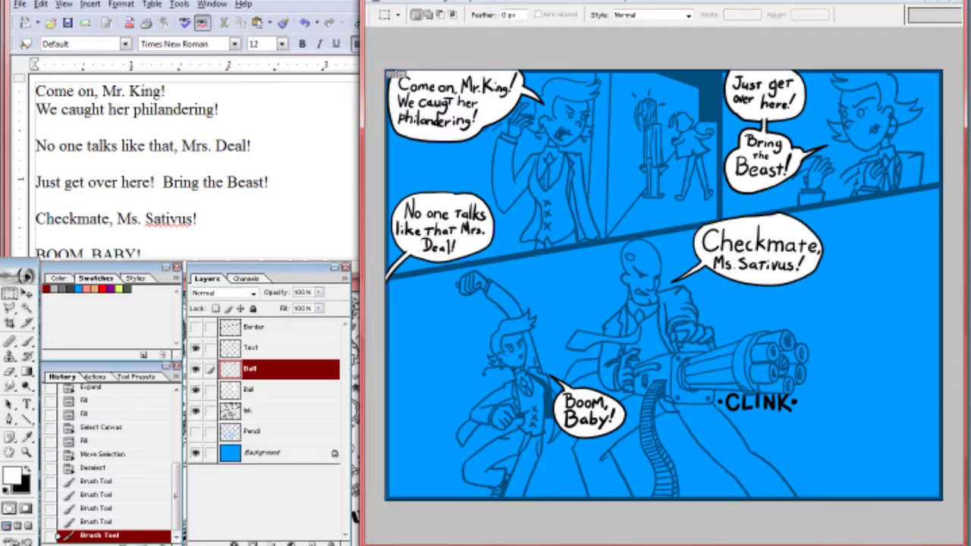
pyautogui.moveTo(699, 380); pyautogui.dragTo(826, 427)
pyautogui.hotkey('ctrl', 'x')
pyautogui.press('Return')
pyautogui.hotkey('ctrl', 'x')
pyautogui.press('Return')
pyautogui.hotkey('ctrl', 'x')
pyautogui.press('Return')
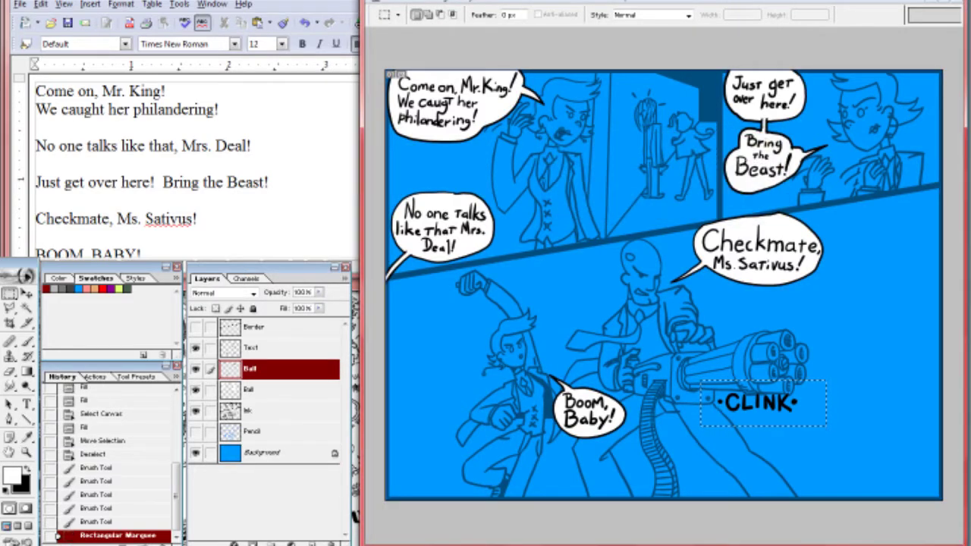
# Cut the CLINK lettering from the Text layer, paste it onto its own layer, and shift it slightly toward the gun
pyautogui.click(250, 347)
pyautogui.hotkey('ctrl', 'x')
pyautogui.hotkey('ctrl', 'v')
pyautogui.press('v')
pyautogui.moveTo(654, 306); pyautogui.dragTo(648, 300)
# Load the pasted CLINK lettering as a selection, expand it by 5 pixels, and fill it with black
pyautogui.keyDown('ctrl'); pyautogui.click(230, 369); pyautogui.keyUp('ctrl')
pyautogui.hotkey('alt', 's')
pyautogui.press('m')
pyautogui.press('e')
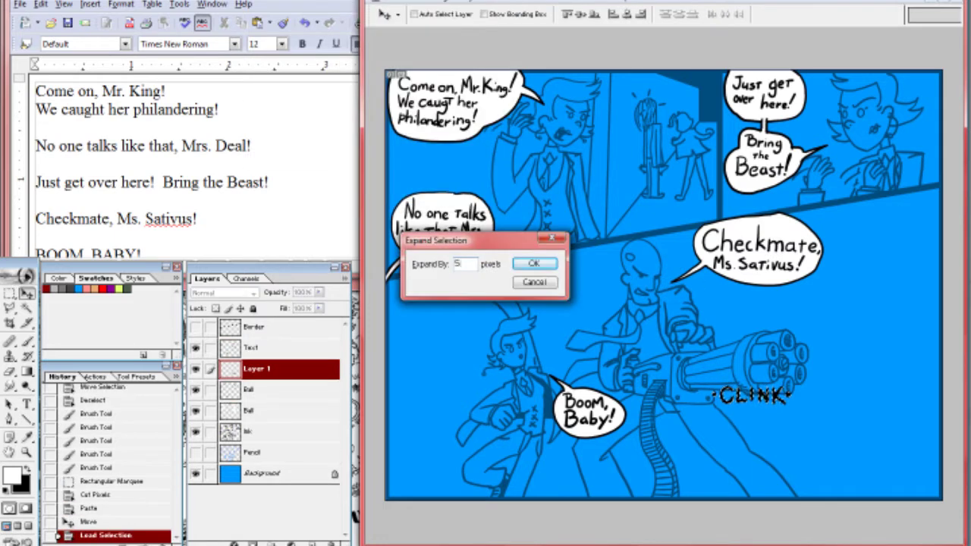
pyautogui.press('Return')
pyautogui.hotkey('alt', 'BackSpace')
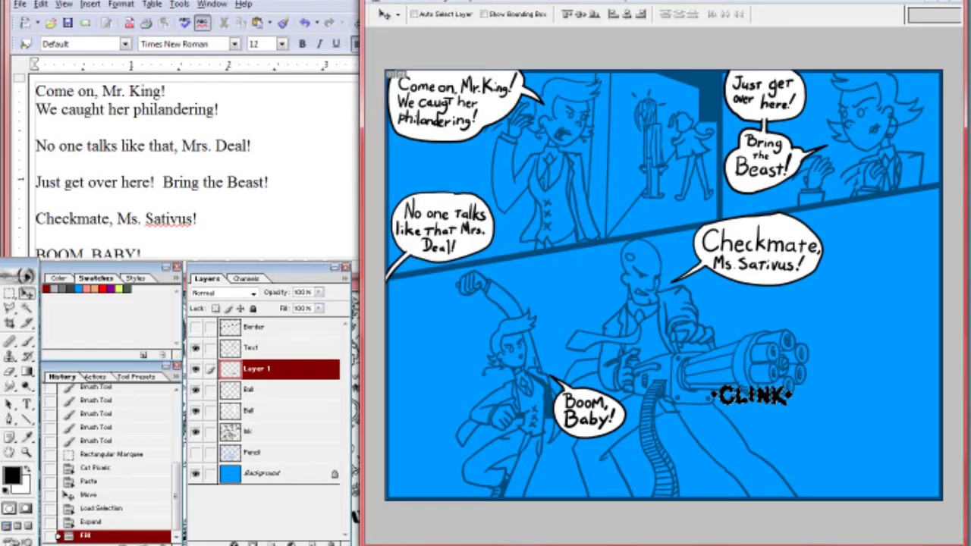
# Load the thickened CLINK lettering as a selection and fill it white on the Ball layer beneath
pyautogui.hotkey('alt', '[')
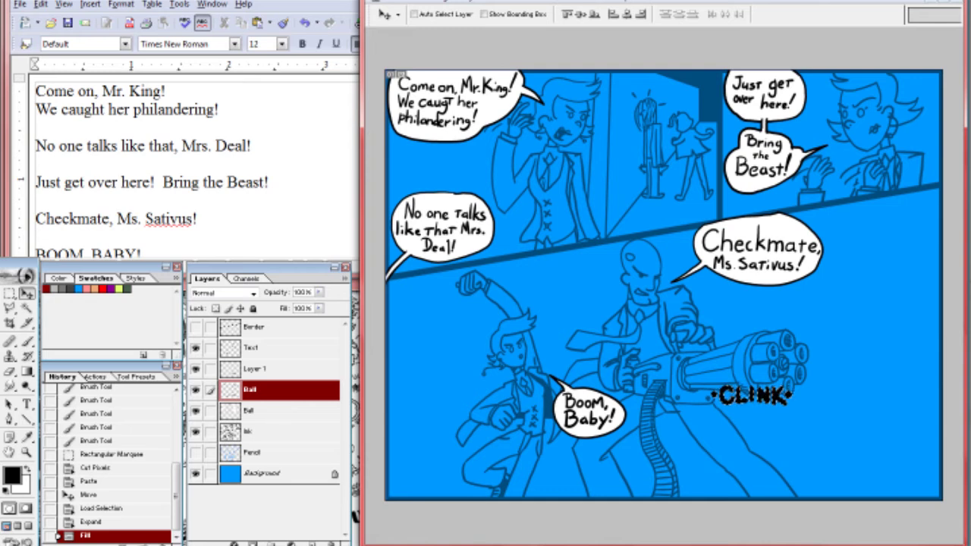
pyautogui.keyDown('ctrl'); pyautogui.click(229, 368); pyautogui.keyUp('ctrl')
pyautogui.press('x')
pyautogui.hotkey('alt', 'BackSpace')
# Name the lettering layer Clink, merge the two Ball layers into one, and clear the selection
pyautogui.doubleClick(254, 368)
pyautogui.write('Clin')
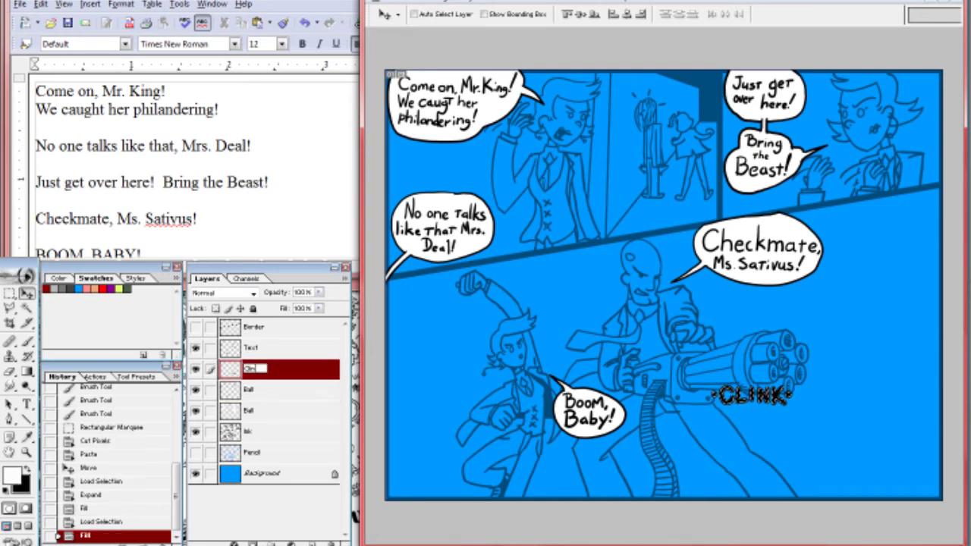
pyautogui.write('k')
pyautogui.press('Return')
pyautogui.hotkey('alt', '[')
pyautogui.hotkey('ctrl', 'e')
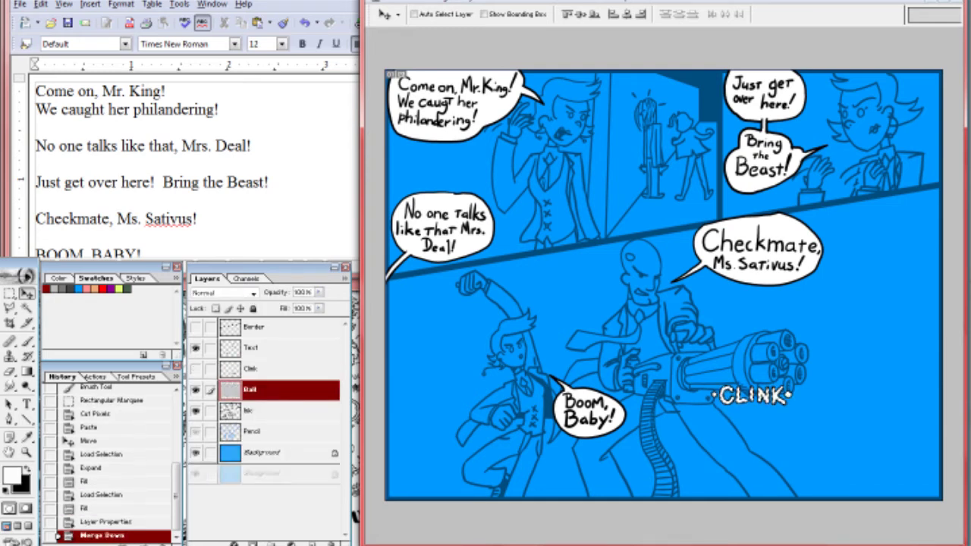
pyautogui.hotkey('ctrl', 'd')
pyautogui.press('m')
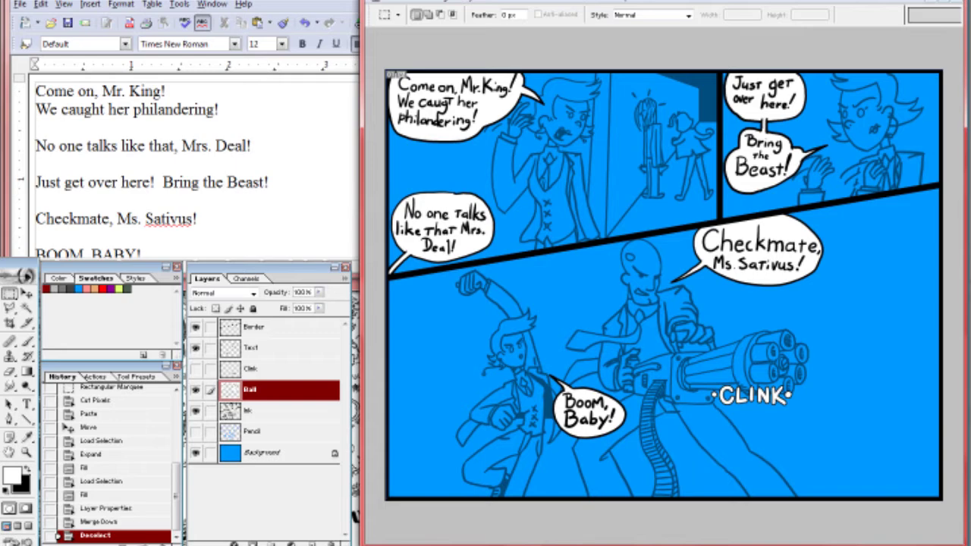
# Move the Clink layer below the Pencil layer and set the Ink layer's opacity to 100%
pyautogui.moveTo(250, 368); pyautogui.dragTo(250, 442)
pyautogui.press('z')
pyautogui.hotkey('ctrl', '+')
pyautogui.hotkey('ctrl', '+')
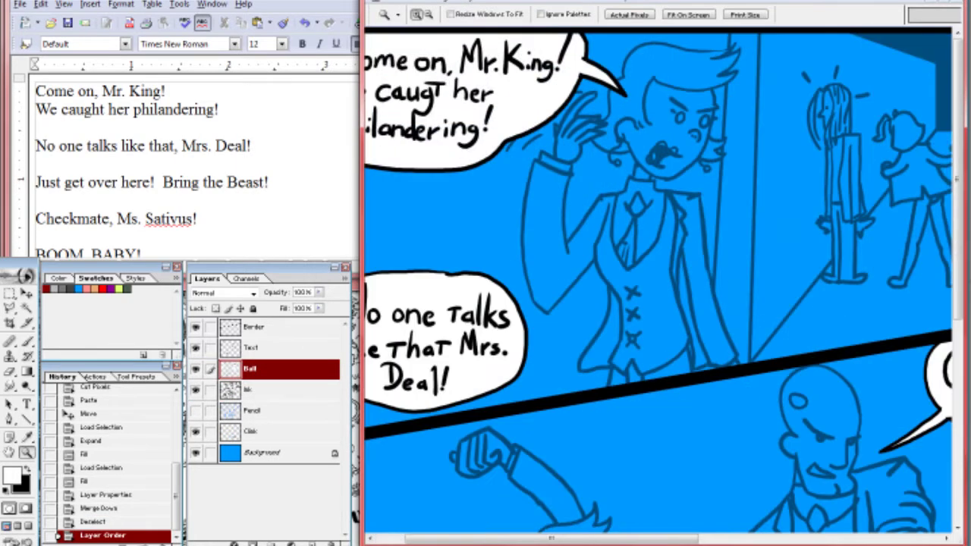
pyautogui.hotkey('alt', '[')
pyautogui.press('0')
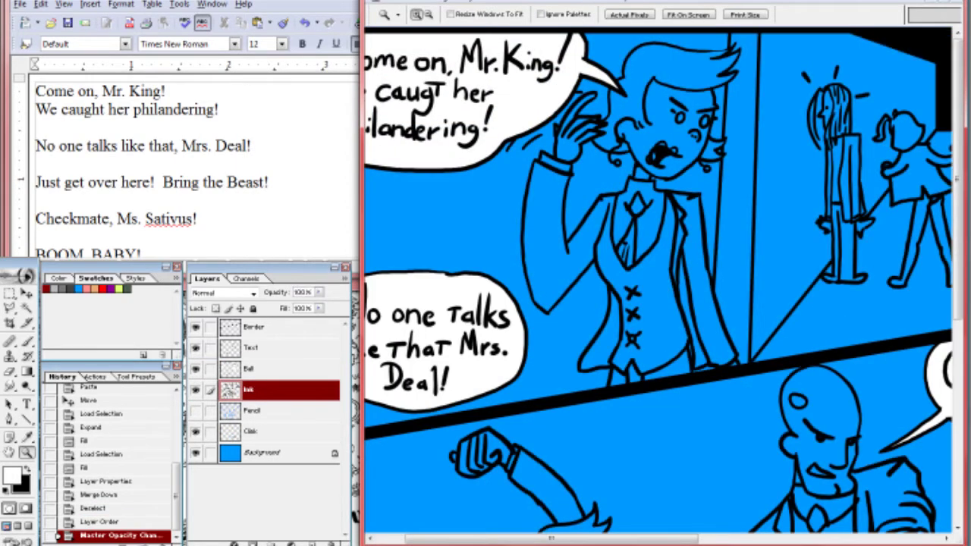
# Add a new layer directly below the Ink layer
pyautogui.hotkey('ctrl', '+')
pyautogui.hotkey('ctrl', '+')
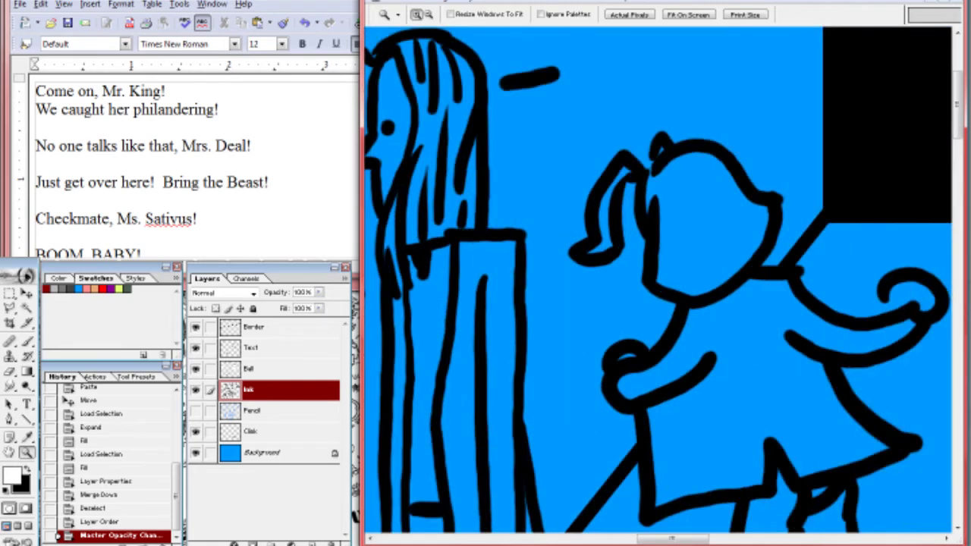
pyautogui.hotkey('alt', '[')
pyautogui.hotkey('ctrl', 'shift', 'alt', 'n')
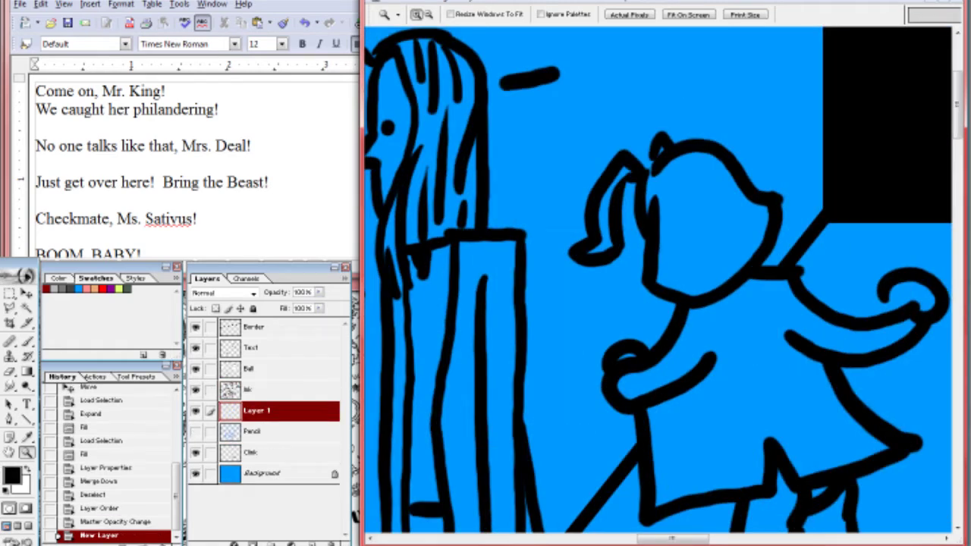
# Choose a dark gray foreground color and paint the ponytailed figure's head and coat with the Brush
pyautogui.click(12, 476)
pyautogui.click(660, 331)
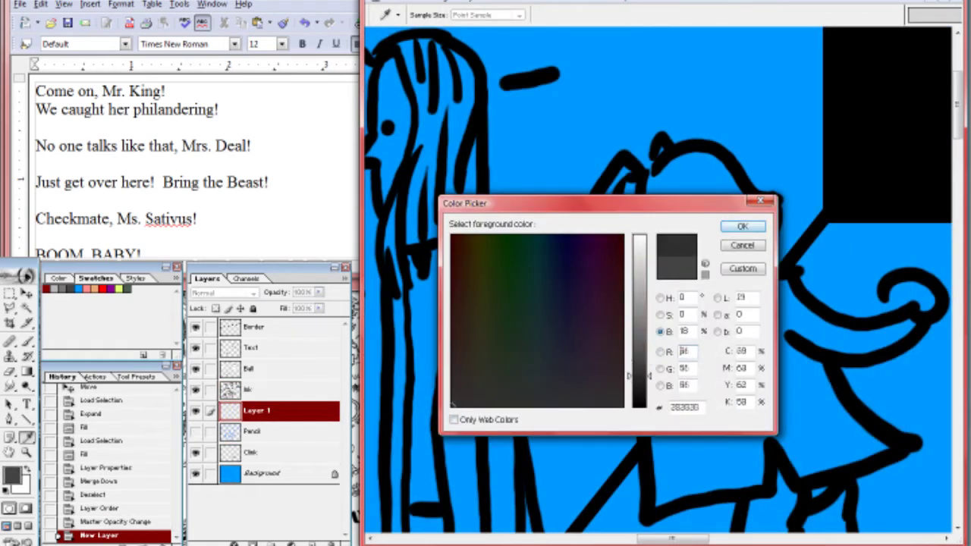
pyautogui.press('Return')
pyautogui.press('b')
pyautogui.moveTo(697, 228)
pyautogui.mouseDown()
pyautogui.moveTo(668, 273)
pyautogui.moveTo(734, 184)
pyautogui.mouseUp()
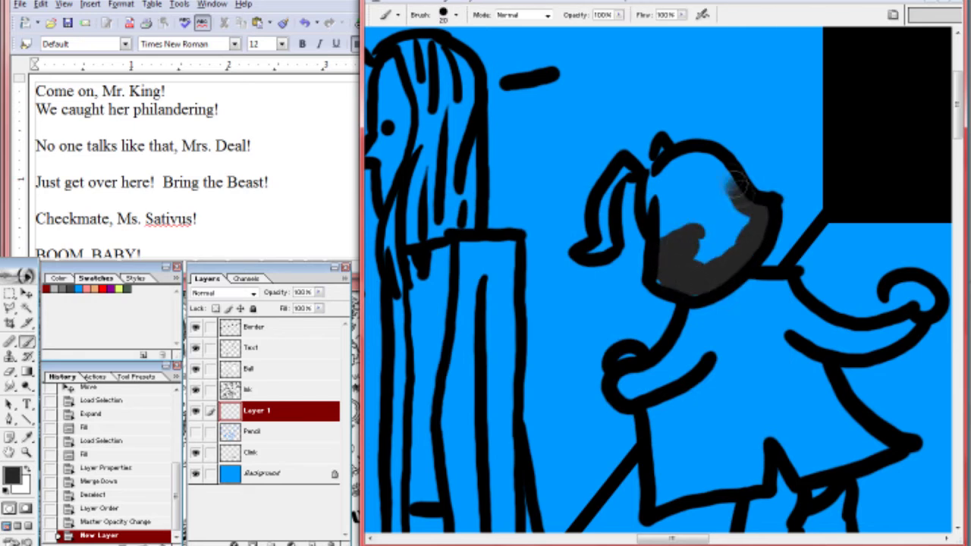
pyautogui.moveTo(688, 235)
pyautogui.mouseDown()
pyautogui.moveTo(696, 200)
pyautogui.moveTo(698, 292)
pyautogui.mouseUp()
pyautogui.moveTo(652, 369)
pyautogui.mouseDown()
pyautogui.moveTo(660, 504)
pyautogui.moveTo(764, 447)
pyautogui.moveTo(821, 470)
pyautogui.moveTo(825, 370)
pyautogui.mouseUp()
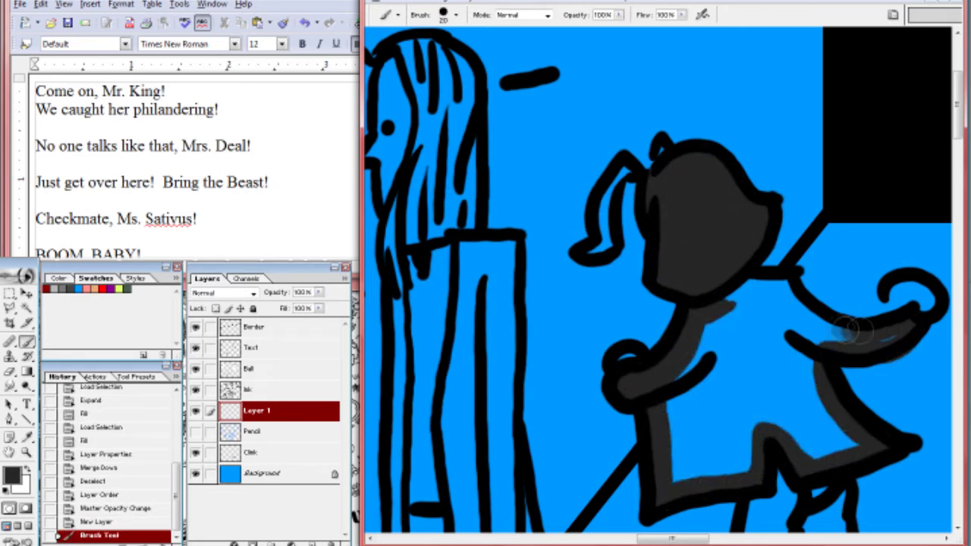
pyautogui.moveTo(848, 330); pyautogui.dragTo(720, 281)
pyautogui.moveTo(812, 338)
pyautogui.mouseDown()
pyautogui.moveTo(891, 322)
pyautogui.moveTo(810, 262)
pyautogui.moveTo(840, 241)
pyautogui.mouseUp()
# Paint the ponytailed figure's legs and ponytail white, with red hands, red shoes and red spatters near the ankles
pyautogui.press('x')
pyautogui.moveTo(732, 372)
pyautogui.mouseDown()
pyautogui.moveTo(764, 366)
pyautogui.moveTo(679, 250)
pyautogui.moveTo(606, 410)
pyautogui.moveTo(682, 261)
pyautogui.moveTo(615, 395)
pyautogui.mouseUp()
pyautogui.click(546, 298)
pyautogui.press('x')
pyautogui.moveTo(740, 434); pyautogui.dragTo(725, 436)
pyautogui.moveTo(709, 449)
pyautogui.mouseDown()
pyautogui.moveTo(686, 414)
pyautogui.moveTo(667, 163)
pyautogui.moveTo(581, 504)
pyautogui.mouseUp()
pyautogui.click(680, 410)
pyautogui.press('x')
pyautogui.moveTo(639, 321)
pyautogui.mouseDown()
pyautogui.moveTo(637, 274)
pyautogui.moveTo(732, 176)
pyautogui.moveTo(736, 332)
pyautogui.moveTo(770, 441)
pyautogui.moveTo(816, 454)
pyautogui.mouseUp()
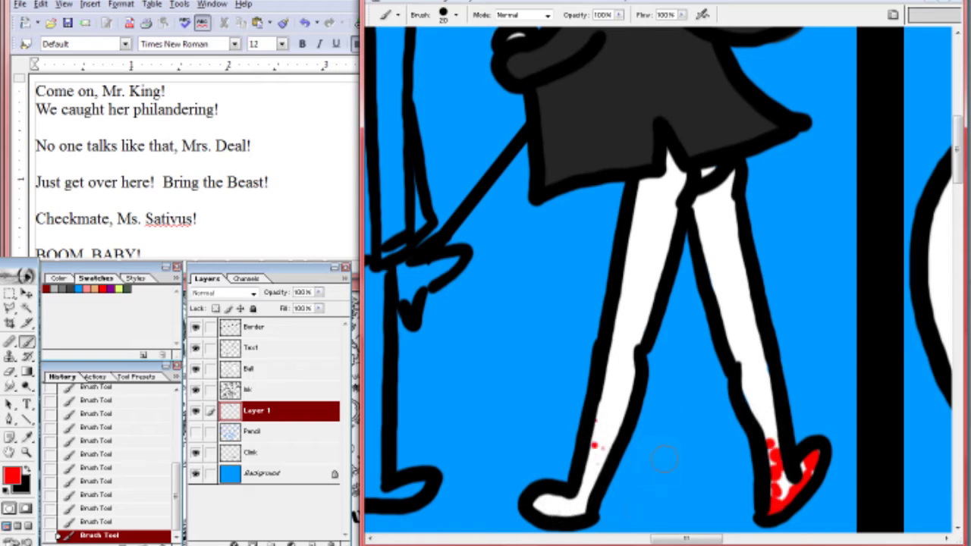
pyautogui.scroll(5, 658, 464)
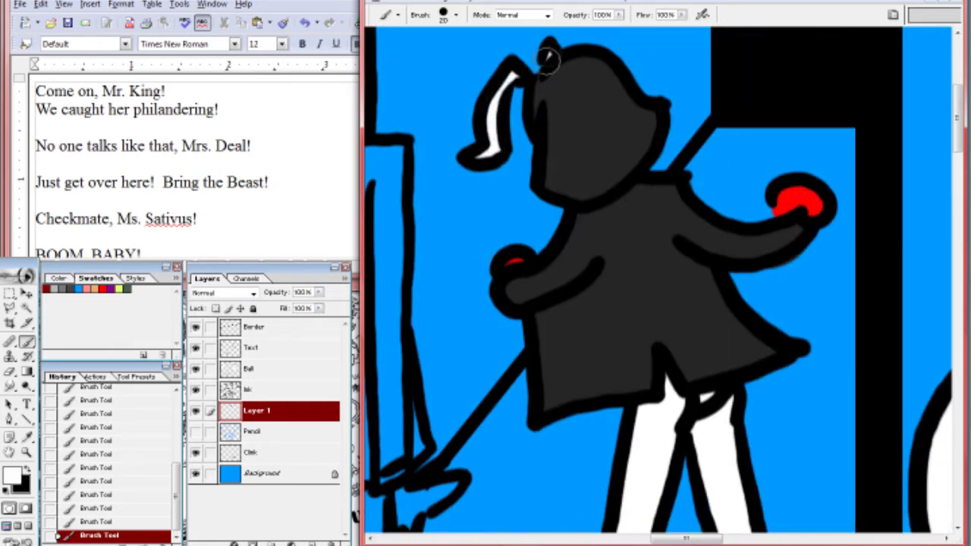
# Paint the long-haired figure's shirt white with red spots, and brush dark gray along the suit edges and shoes
pyautogui.hscroll(-5, 547, 58)
pyautogui.moveTo(551, 172)
pyautogui.mouseDown()
pyautogui.moveTo(531, 212)
pyautogui.moveTo(534, 279)
pyautogui.mouseUp()
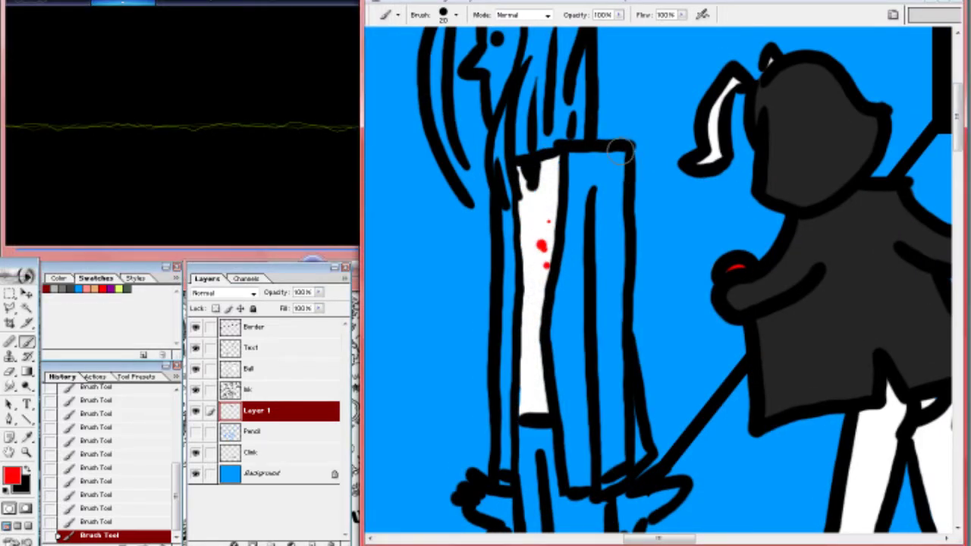
pyautogui.moveTo(588, 150)
pyautogui.mouseDown()
pyautogui.moveTo(565, 206)
pyautogui.moveTo(556, 369)
pyautogui.moveTo(566, 464)
pyautogui.moveTo(594, 151)
pyautogui.moveTo(621, 189)
pyautogui.moveTo(629, 470)
pyautogui.mouseUp()
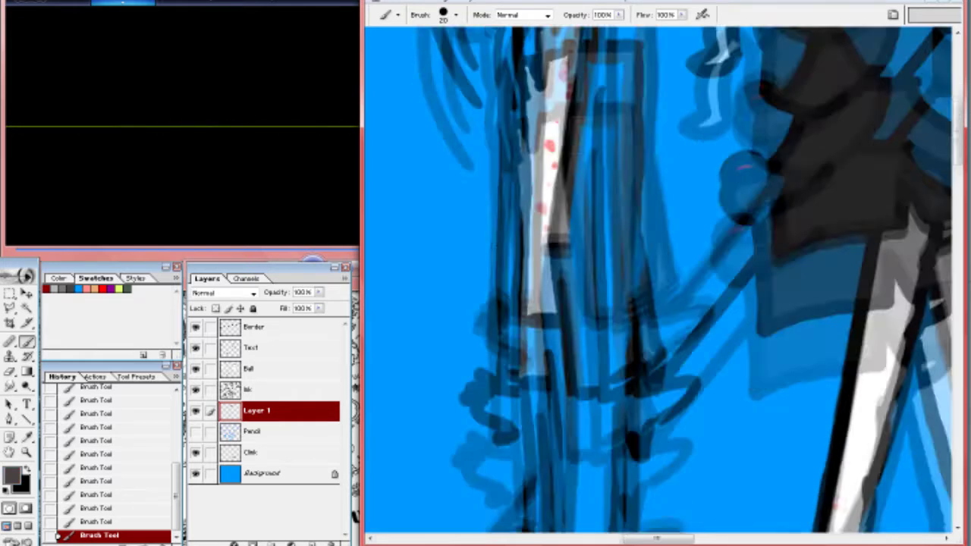
pyautogui.moveTo(592, 379); pyautogui.dragTo(626, 348)
pyautogui.moveTo(542, 161); pyautogui.dragTo(533, 352)
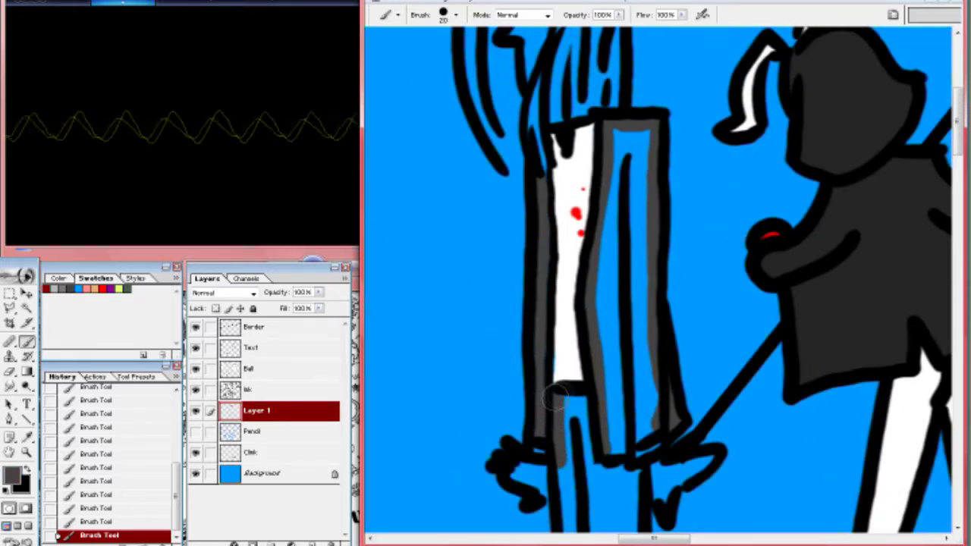
pyautogui.scroll(-5, 610, 434)
pyautogui.moveTo(623, 188); pyautogui.dragTo(623, 370)
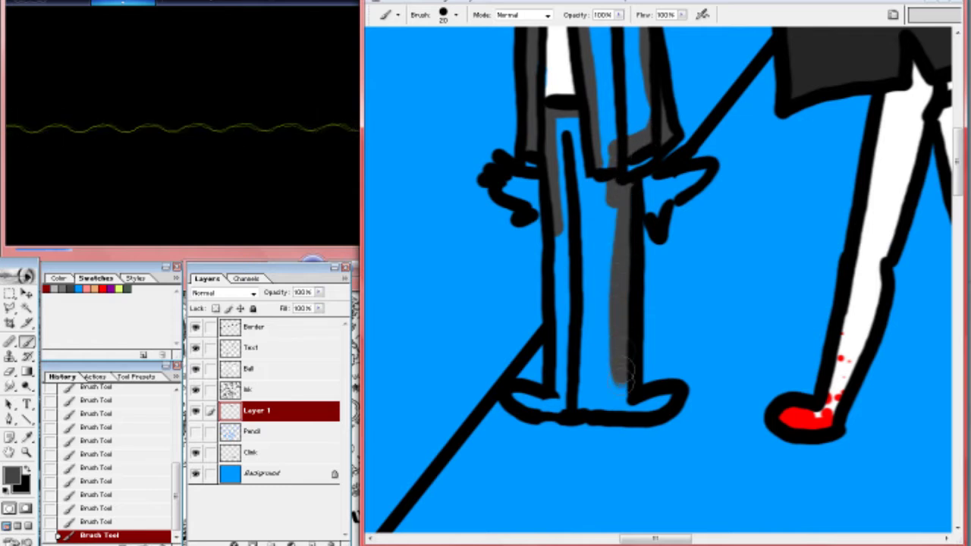
pyautogui.moveTo(563, 393); pyautogui.dragTo(569, 186)
# Select the unpainted remainder of the long-haired figure's suit with the Magic Wand, expand it, fill it dark gray, and deselect
pyautogui.press('w')
pyautogui.click(604, 163)
pyautogui.hotkey('alt', 's')
pyautogui.press('m')
pyautogui.press('e')
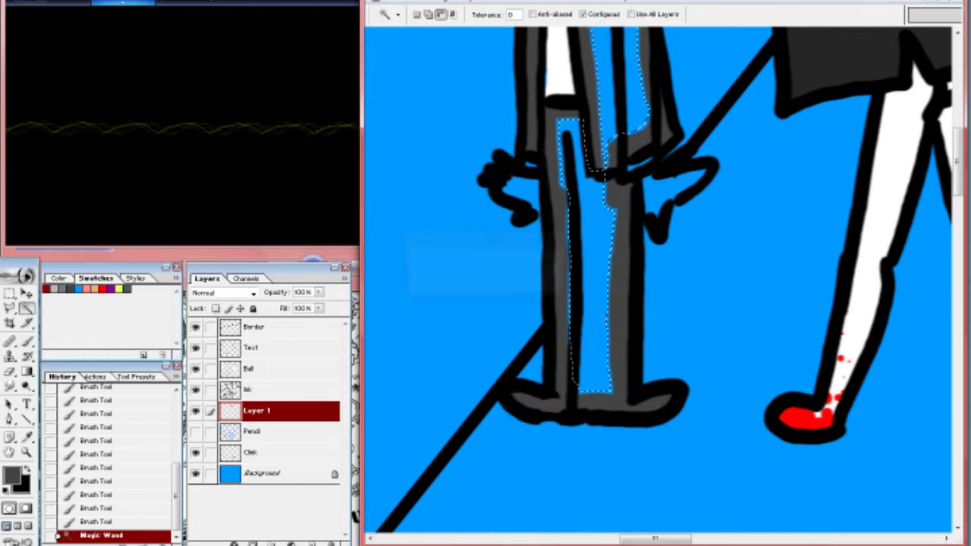
pyautogui.press('Return')
pyautogui.hotkey('alt', 'BackSpace')
pyautogui.press('m')
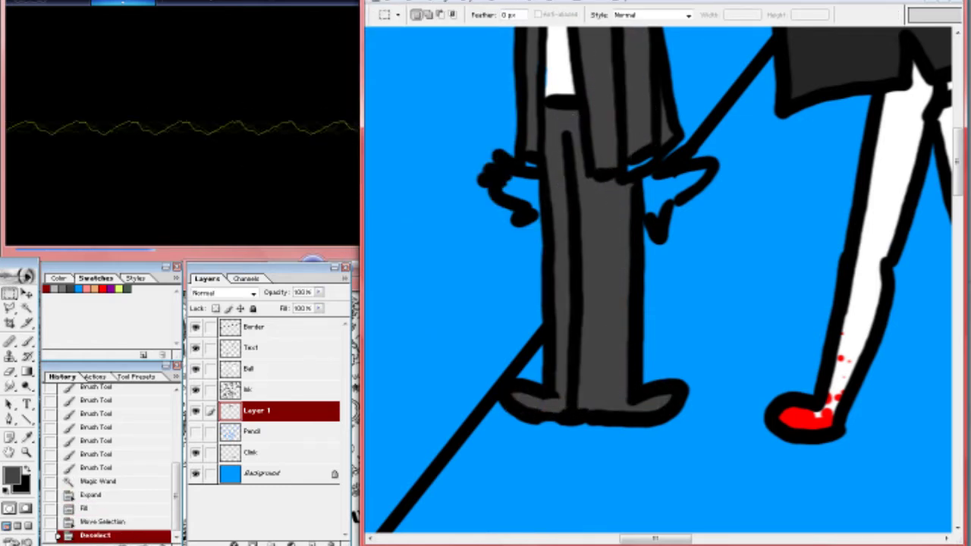
# Paint the long-haired figure's hands and the leftover gap at the shirt edge white
pyautogui.press('b')
pyautogui.press('d')
pyautogui.press('x')
pyautogui.moveTo(547, 55); pyautogui.dragTo(554, 85)
pyautogui.moveTo(637, 159)
pyautogui.mouseDown()
pyautogui.moveTo(652, 216)
pyautogui.moveTo(709, 173)
pyautogui.mouseUp()
pyautogui.moveTo(532, 185)
pyautogui.mouseDown()
pyautogui.moveTo(521, 163)
pyautogui.moveTo(546, 181)
pyautogui.mouseUp()
# Paint the long-haired figure's face and all the hair strands white
pyautogui.scroll(10, 534, 194)
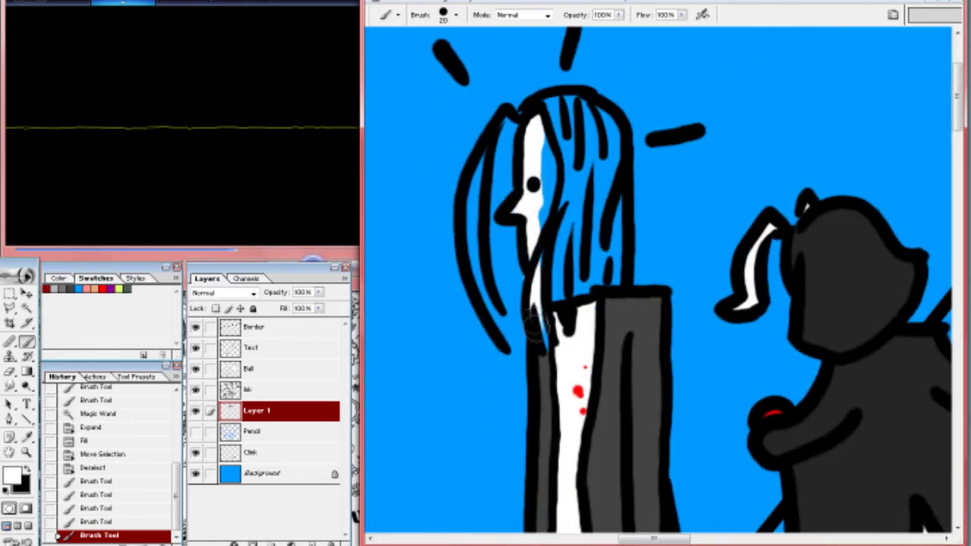
pyautogui.moveTo(540, 99)
pyautogui.mouseDown()
pyautogui.moveTo(565, 220)
pyautogui.moveTo(596, 277)
pyautogui.mouseUp()
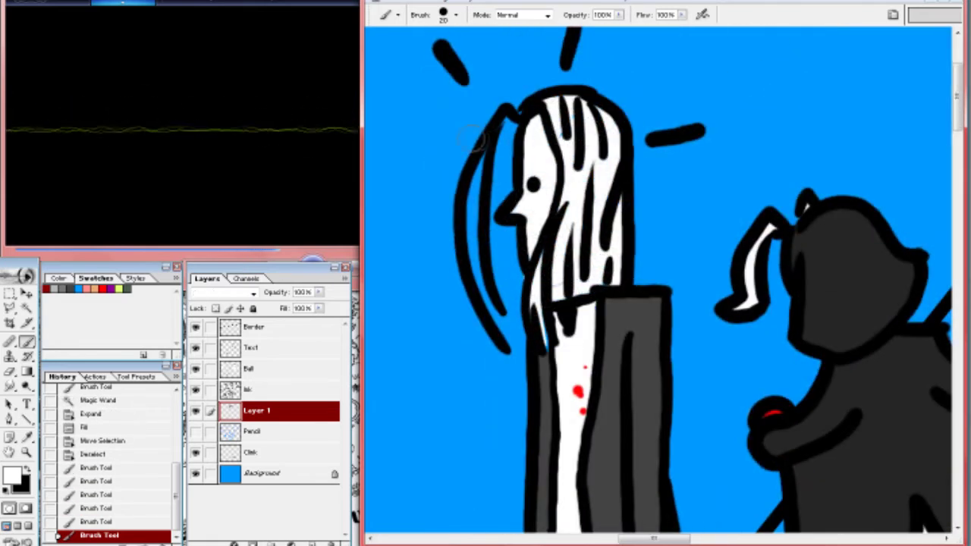
pyautogui.moveTo(485, 136)
pyautogui.mouseDown()
pyautogui.moveTo(471, 243)
pyautogui.moveTo(482, 326)
pyautogui.mouseUp()
pyautogui.moveTo(509, 106); pyautogui.dragTo(505, 152)
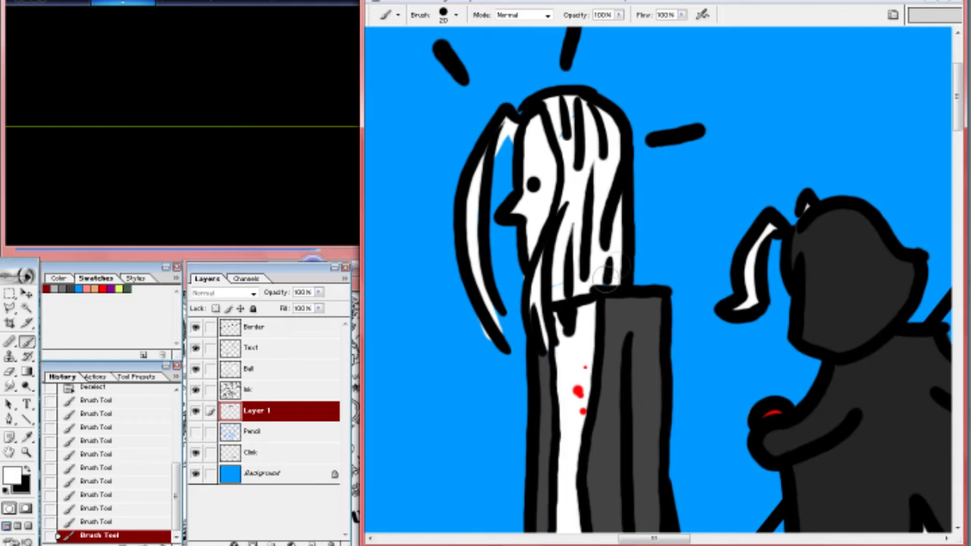
# Select the suited woman's face, neck, hand, cuff and shirt on the Ink layer, expand the selection, and fill it white on Layer 1
pyautogui.press('z')
pyautogui.keyDown('alt'); pyautogui.click(606, 272); pyautogui.keyUp('alt')
pyautogui.hscroll(-5, 607, 271)
pyautogui.click(607, 220)
pyautogui.click(251, 389)
pyautogui.press('w')
pyautogui.click(531, 303)
pyautogui.keyDown('shift'); pyautogui.click(734, 244); pyautogui.keyUp('shift')
pyautogui.keyDown('shift'); pyautogui.click(737, 220); pyautogui.keyUp('shift')
pyautogui.keyDown('shift'); pyautogui.click(689, 194); pyautogui.keyUp('shift')
pyautogui.keyDown('shift'); pyautogui.click(713, 288); pyautogui.keyUp('shift')
pyautogui.keyDown('shift'); pyautogui.click(470, 213); pyautogui.keyUp('shift')
pyautogui.scroll(-5, 652, 289)
pyautogui.keyDown('shift'); pyautogui.click(425, 91); pyautogui.keyUp('shift')
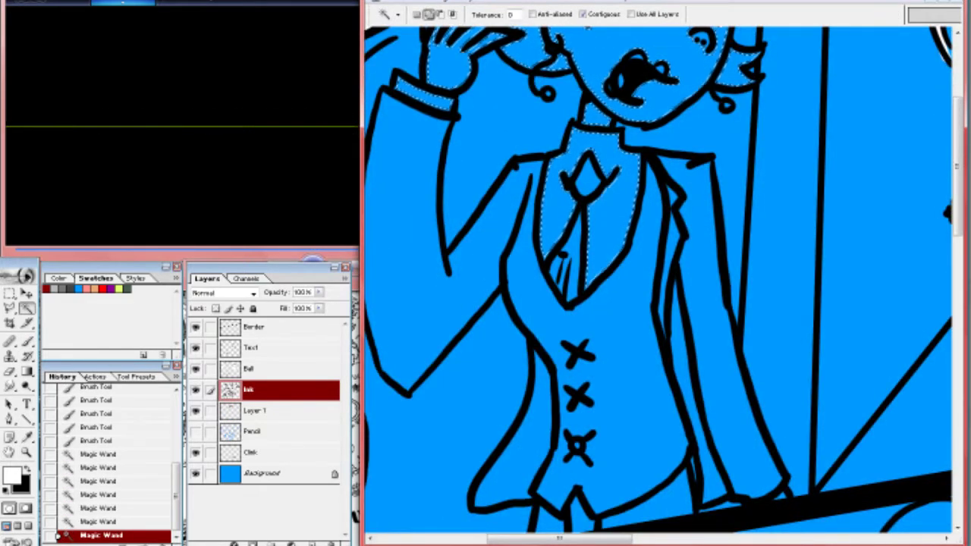
pyautogui.hotkey('alt', 's')
pyautogui.press('m')
pyautogui.press('e')
pyautogui.press('Return')
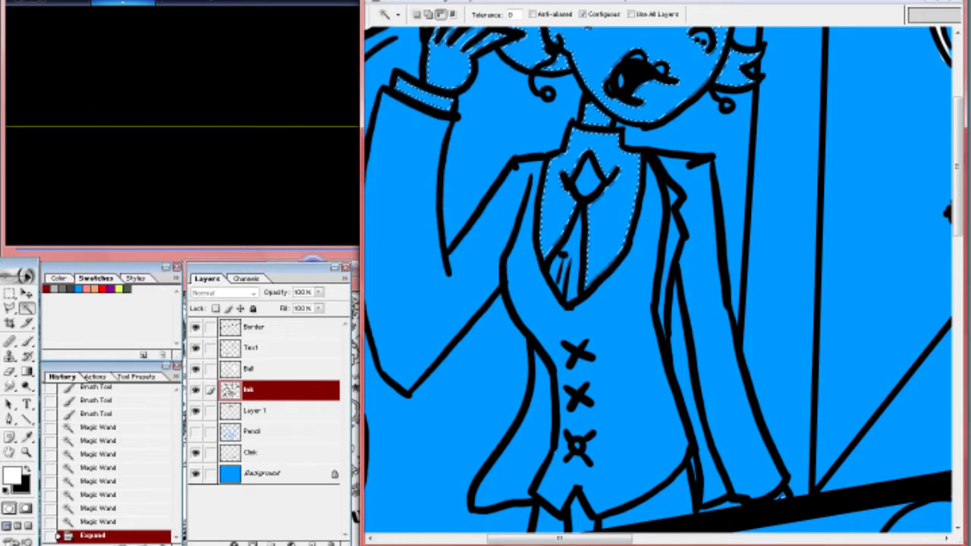
pyautogui.click(254, 410)
pyautogui.hotkey('alt', 'BackSpace')
# Select the woman's tie and knot on the Ink layer, expand the selection, and fill it red on Layer 1
pyautogui.click(251, 389)
pyautogui.click(588, 178)
pyautogui.click(568, 269)
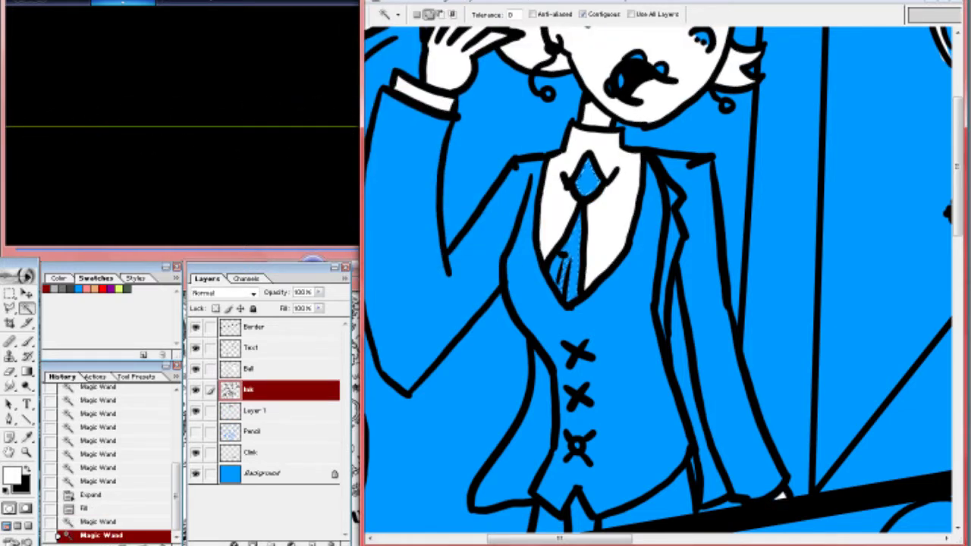
pyautogui.hotkey('alt', 's')
pyautogui.press('m')
pyautogui.press('e')
pyautogui.press('Return')
pyautogui.click(254, 411)
pyautogui.click(102, 288)
pyautogui.hotkey('alt', 'BackSpace')
# Select the woman's jacket, vest and trousers with the Magic Wand, expand the selection, fill it light gray, and deselect
pyautogui.click(250, 389)
pyautogui.click(485, 227)
pyautogui.click(428, 14)
pyautogui.click(576, 424)
pyautogui.click(470, 303)
pyautogui.click(668, 265)
pyautogui.click(410, 227)
pyautogui.hotkey('alt', 's')
pyautogui.press('m')
pyautogui.press('e')
pyautogui.press('Return')
pyautogui.hotkey('alt', 'BackSpace')
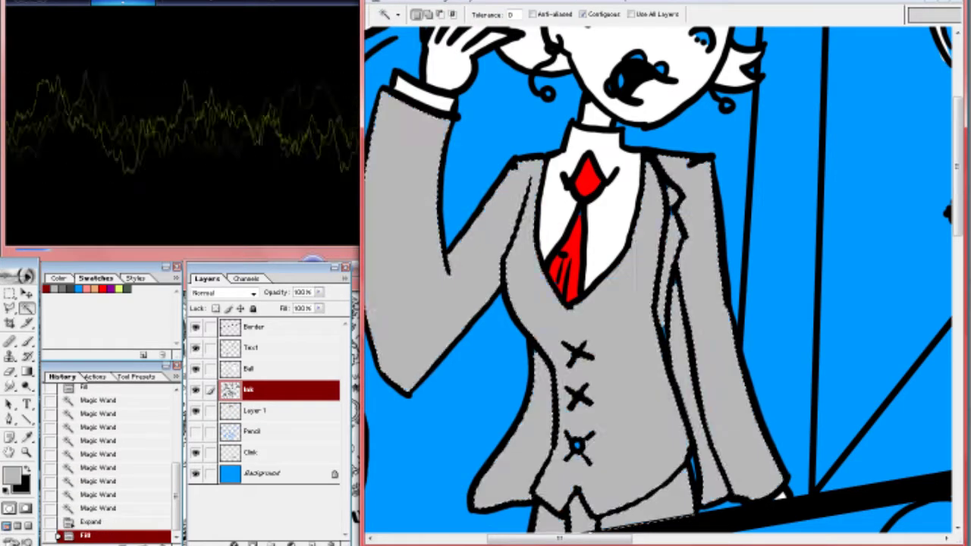
pyautogui.click(254, 410)
pyautogui.hotkey('ctrl', 'd')
pyautogui.press('z')
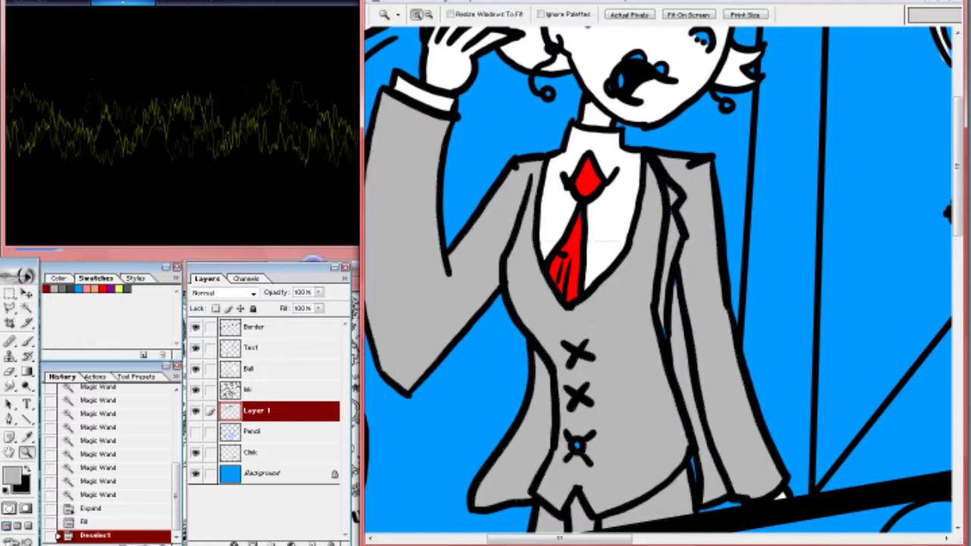
# Paint the suited woman's lips and both earrings red on Layer 1 with the 20 px brush
pyautogui.click(655, 72)
pyautogui.press('b')
pyautogui.moveTo(793, 152); pyautogui.dragTo(759, 224)
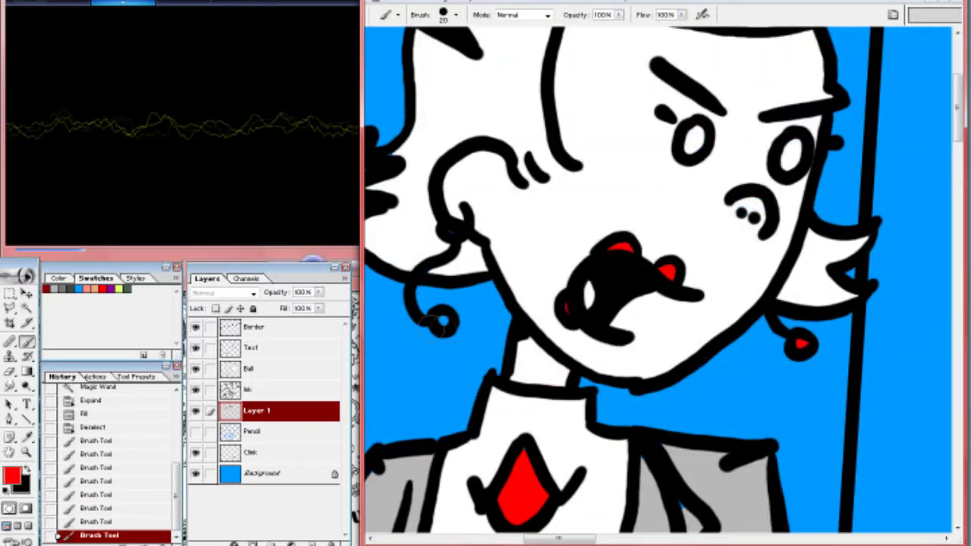
pyautogui.moveTo(523, 451); pyautogui.dragTo(573, 448)
# Paint the inner lining behind the woman's jacket lapel dark gray
pyautogui.scroll(-5, 523, 450)
pyautogui.keyDown('alt'); pyautogui.click(669, 250); pyautogui.keyUp('alt')
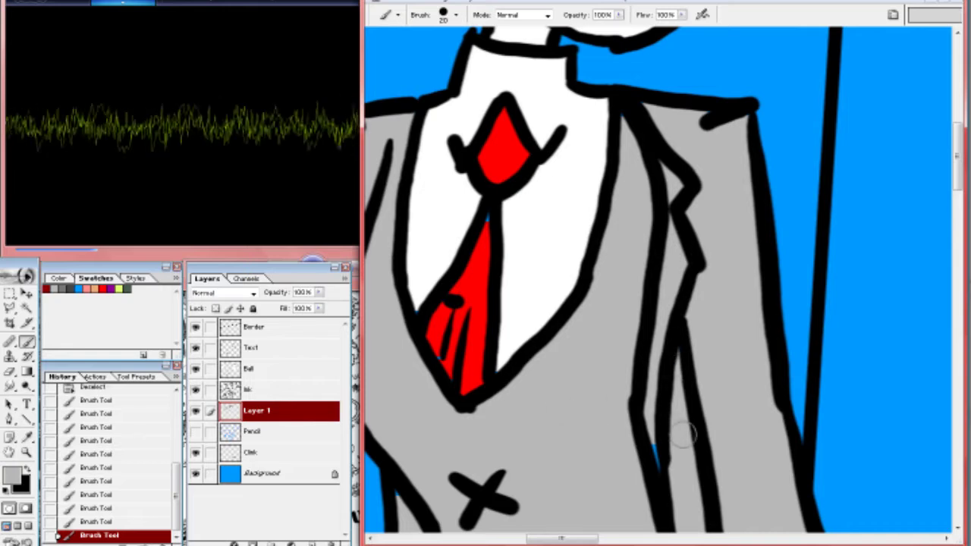
pyautogui.moveTo(669, 168)
pyautogui.mouseDown()
pyautogui.moveTo(657, 326)
pyautogui.moveTo(659, 262)
pyautogui.mouseUp()
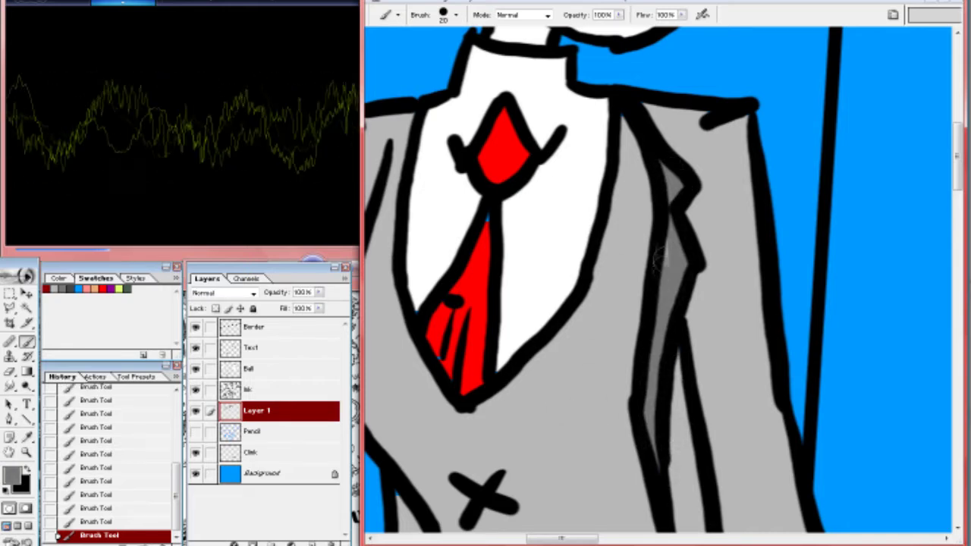
# Touch up the remaining unfilled gaps in the woman's hand, vest and tie with the matching flat colors
pyautogui.hscroll(-3, 483, 220)
pyautogui.scroll(10, 484, 220)
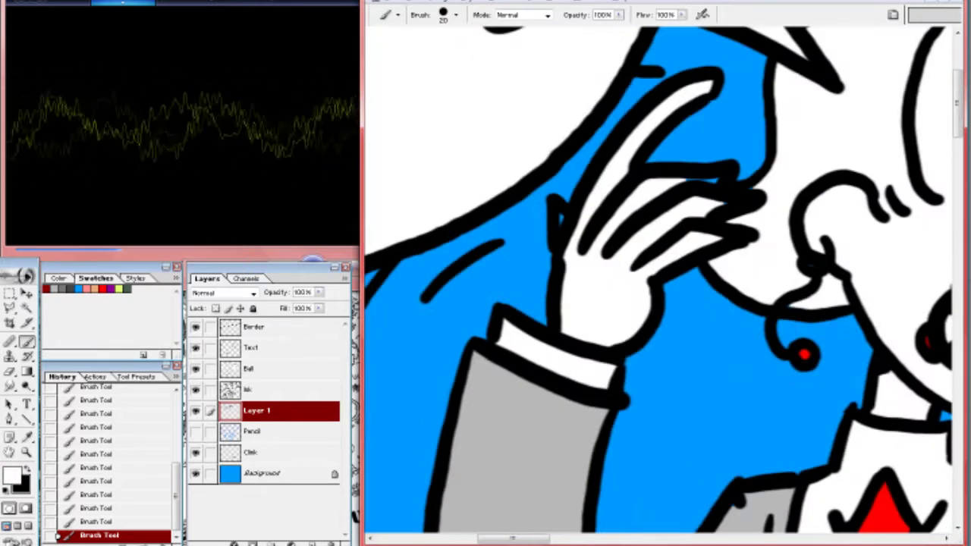
pyautogui.scroll(-10, 561, 222)
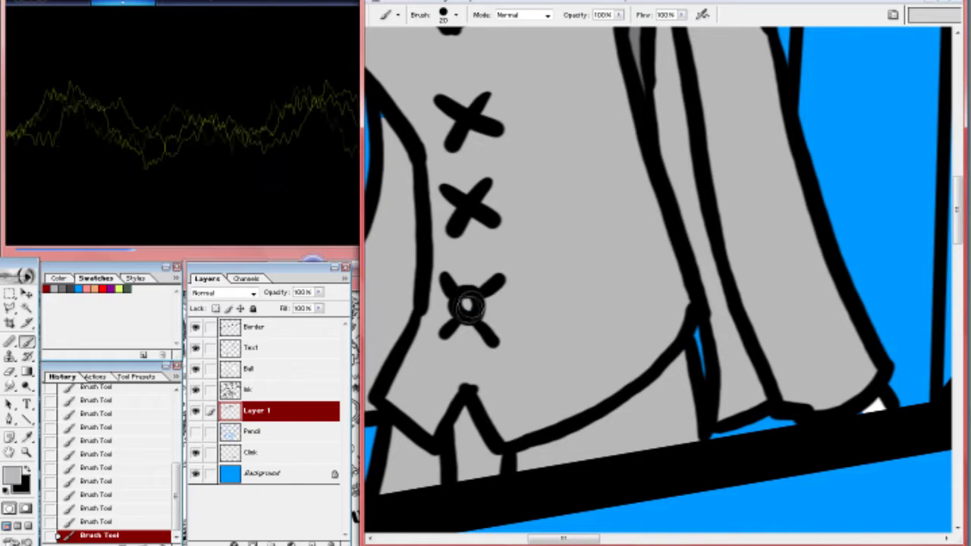
pyautogui.hscroll(-3, 868, 409)
pyautogui.scroll(8, 869, 410)
pyautogui.keyDown('alt'); pyautogui.click(660, 281); pyautogui.keyUp('alt')
# Add a new layer directly below Layer 1, select the first panel's background with the Polygonal Lasso, and nudge the outline up
pyautogui.press('z')
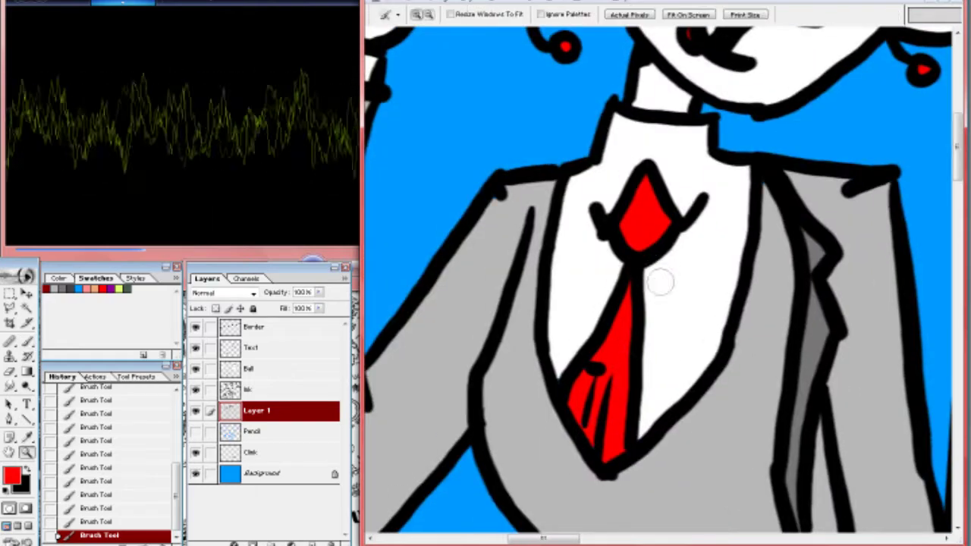
pyautogui.keyDown('alt'); pyautogui.click(660, 281); pyautogui.keyUp('alt')
pyautogui.keyDown('alt'); pyautogui.click(661, 282); pyautogui.keyUp('alt')
pyautogui.hscroll(-2, 658, 279)
pyautogui.hotkey('ctrl', 'shift', 'alt', 'n')
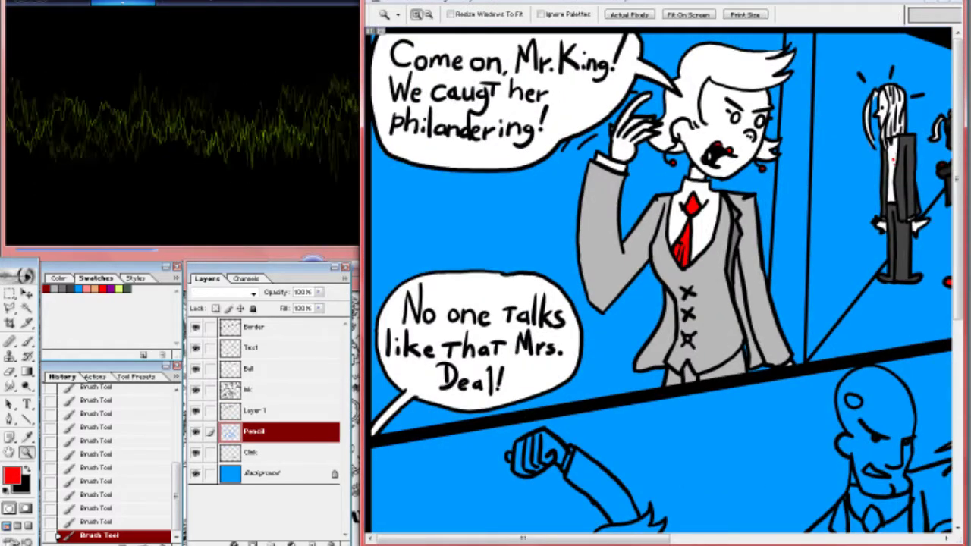
pyautogui.press('l')
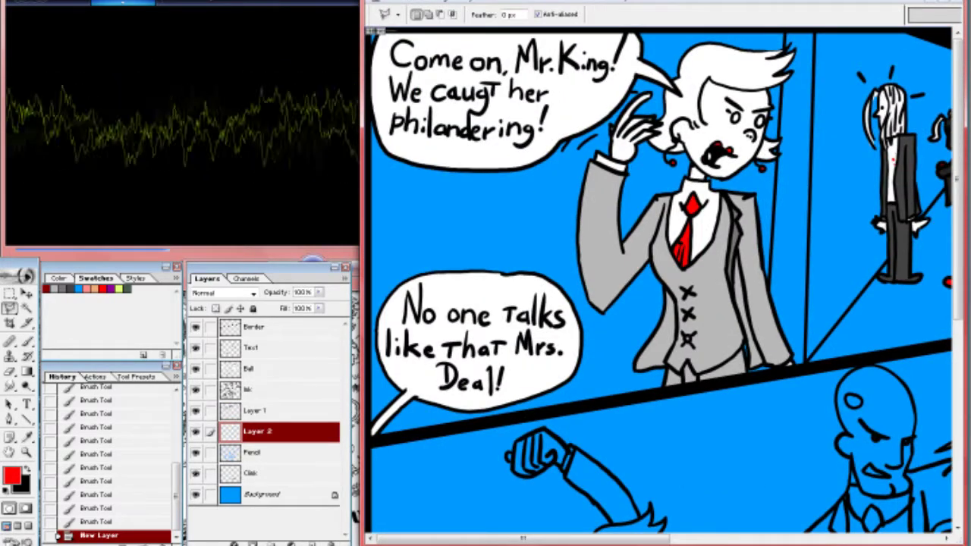
pyautogui.press('Return')
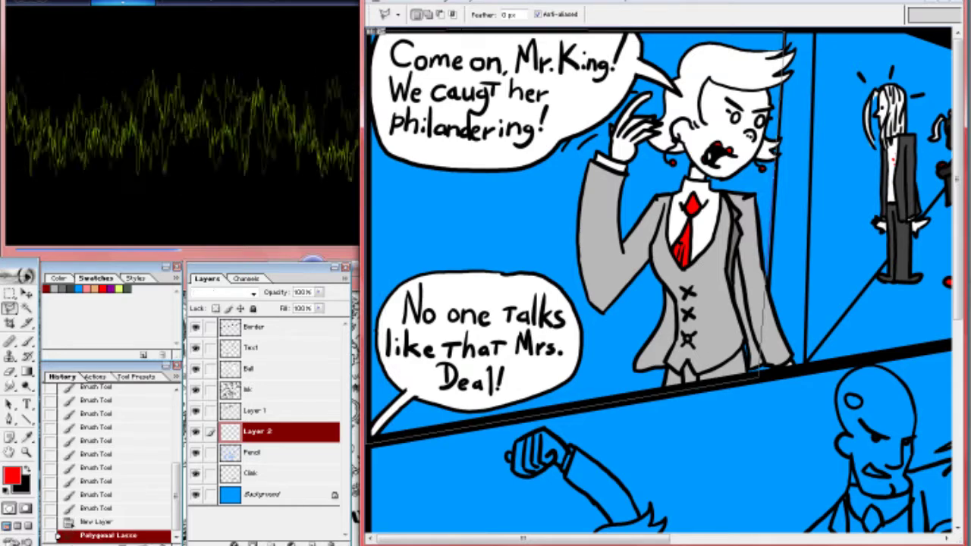
pyautogui.press('Up')
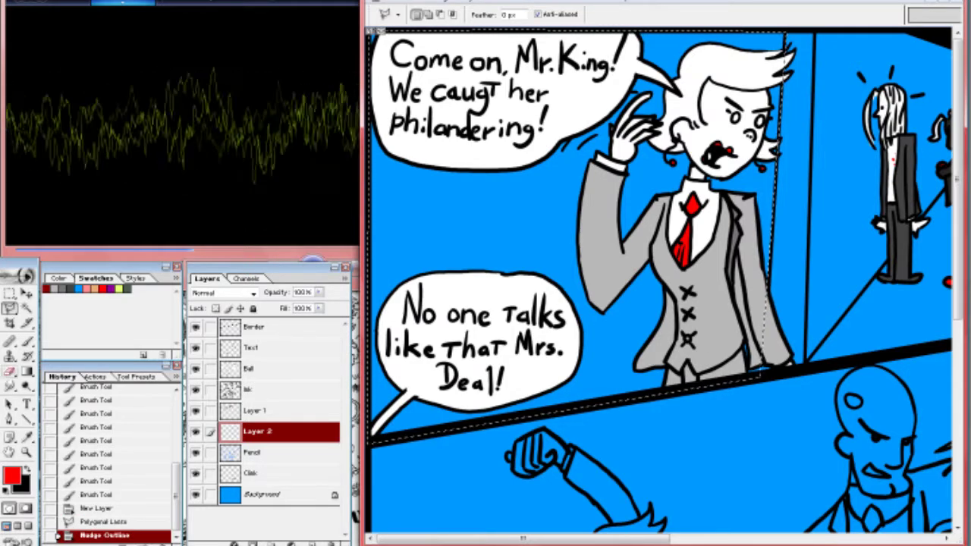
# Fill the selected background medium gray, apply a dark gray gradient fading from top to bottom, and deselect
pyautogui.press('g')
pyautogui.hotkey('alt', 'BackSpace')
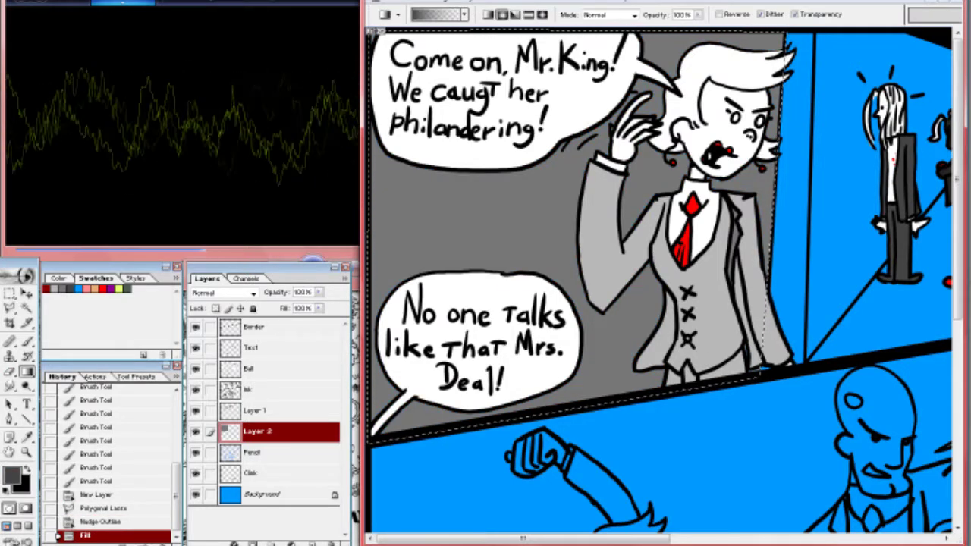
pyautogui.moveTo(531, 75); pyautogui.dragTo(531, 342)
pyautogui.hotkey('ctrl', 'd')
# Select the narrow wall strip behind the suited woman with the Polygonal Lasso and fill it dark gray on Layer 2
pyautogui.press('m')
pyautogui.hscroll(3, 658, 285)
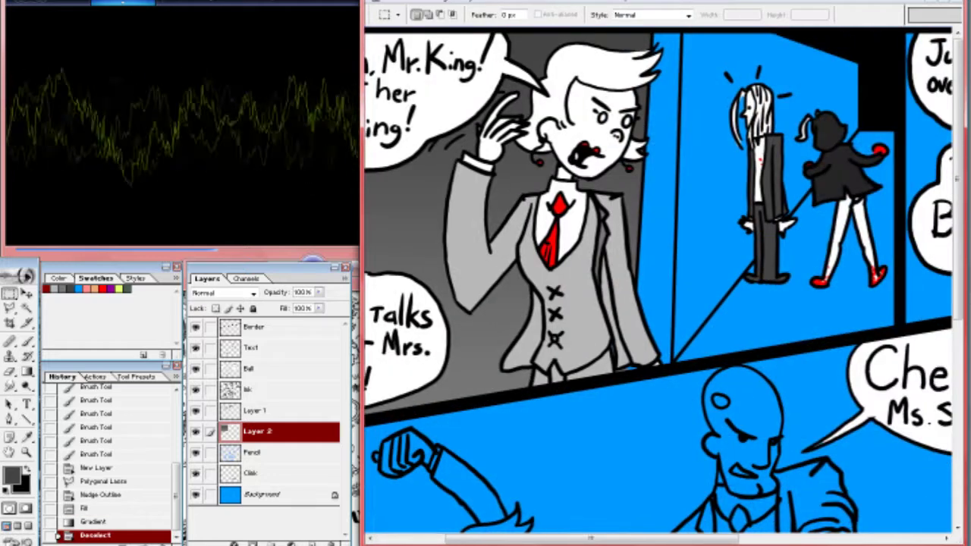
pyautogui.hotkey('ctrl', '+')
pyautogui.press('l')
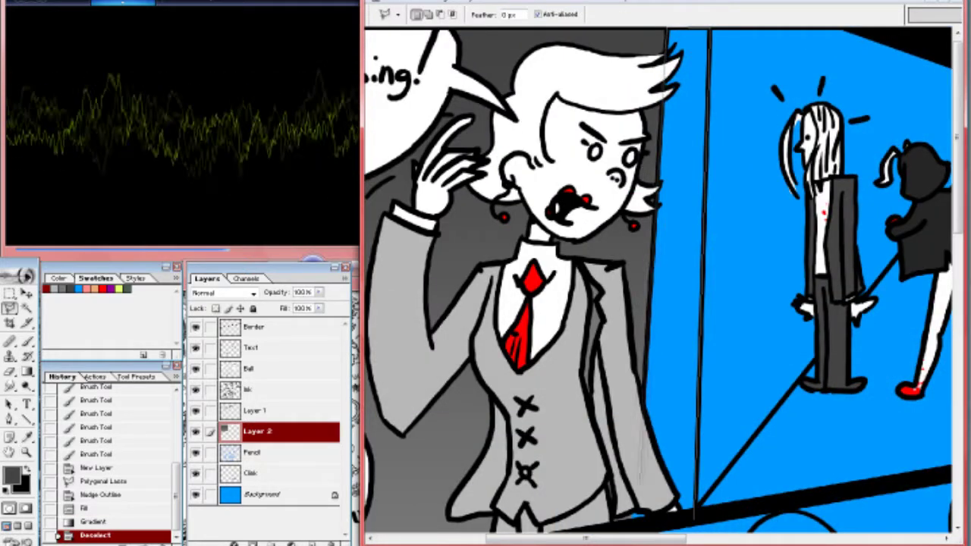
pyautogui.press('Return')
pyautogui.hotkey('alt', 'BackSpace')
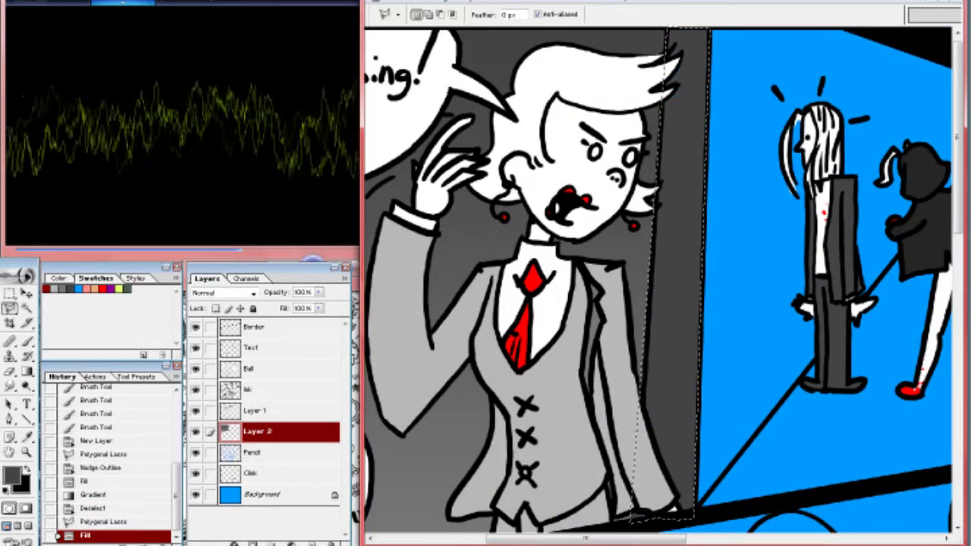
# Select the wall behind the two small figures with the Polygonal Lasso and fill it medium gray
pyautogui.hscroll(5, 658, 286)
pyautogui.click(834, 179)
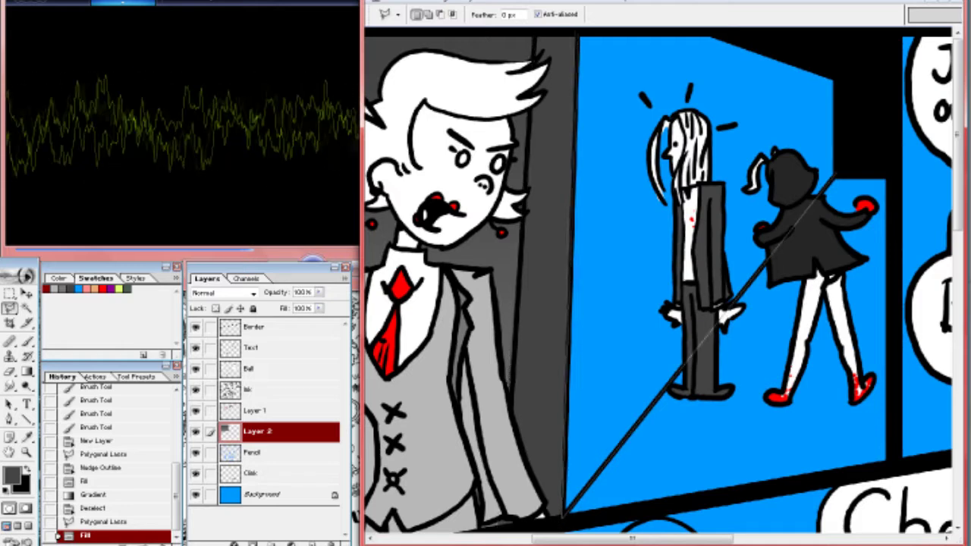
pyautogui.press('Return')
pyautogui.hotkey('alt', 'BackSpace')
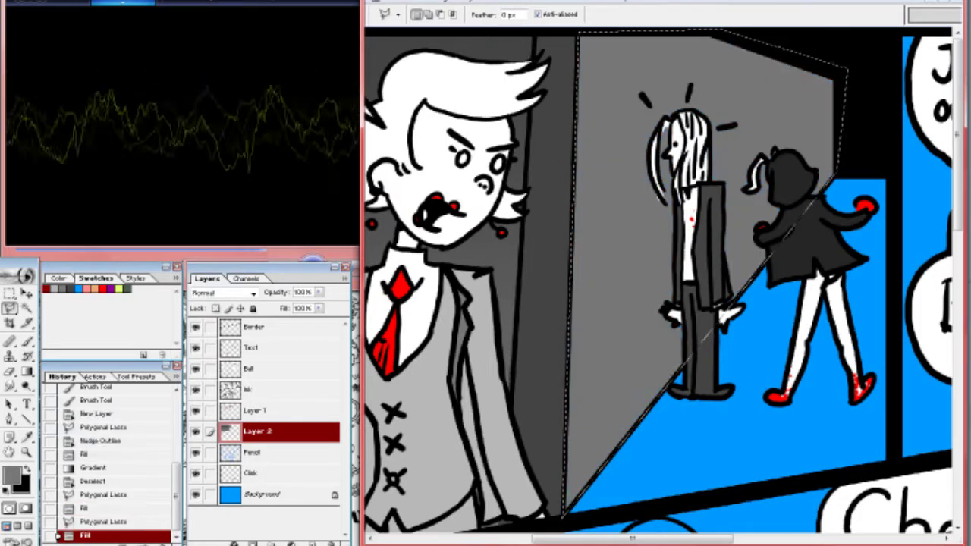
# Apply a dark red linear gradient at 60% opacity fading down the selected wall, then deselect
pyautogui.press('g')
pyautogui.moveTo(705, 46); pyautogui.dragTo(705, 251)
pyautogui.hotkey('ctrl', 'z')
pyautogui.press('Return')
pyautogui.moveTo(706, 46); pyautogui.dragTo(705, 334)
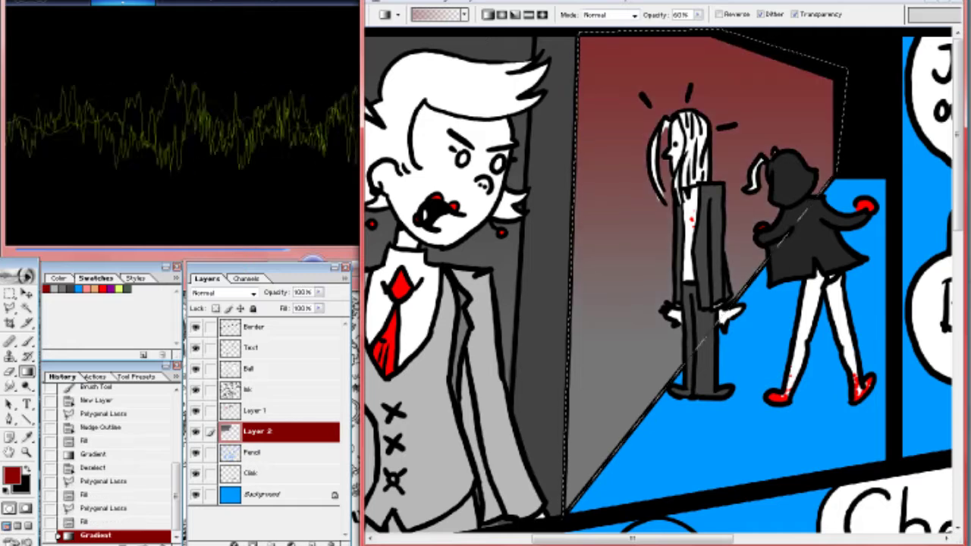
pyautogui.hotkey('ctrl', 'd')
pyautogui.press('m')
# Paint dark red blood drips running down the wall behind the two small figures
pyautogui.press('b')
pyautogui.moveTo(784, 66); pyautogui.dragTo(783, 145)
pyautogui.moveTo(731, 49); pyautogui.dragTo(732, 99)
pyautogui.moveTo(729, 135); pyautogui.dragTo(730, 210)
pyautogui.moveTo(727, 152); pyautogui.dragTo(727, 199)
pyautogui.moveTo(637, 36); pyautogui.dragTo(638, 92)
pyautogui.moveTo(639, 98); pyautogui.dragTo(642, 169)
pyautogui.moveTo(644, 204); pyautogui.dragTo(646, 356)
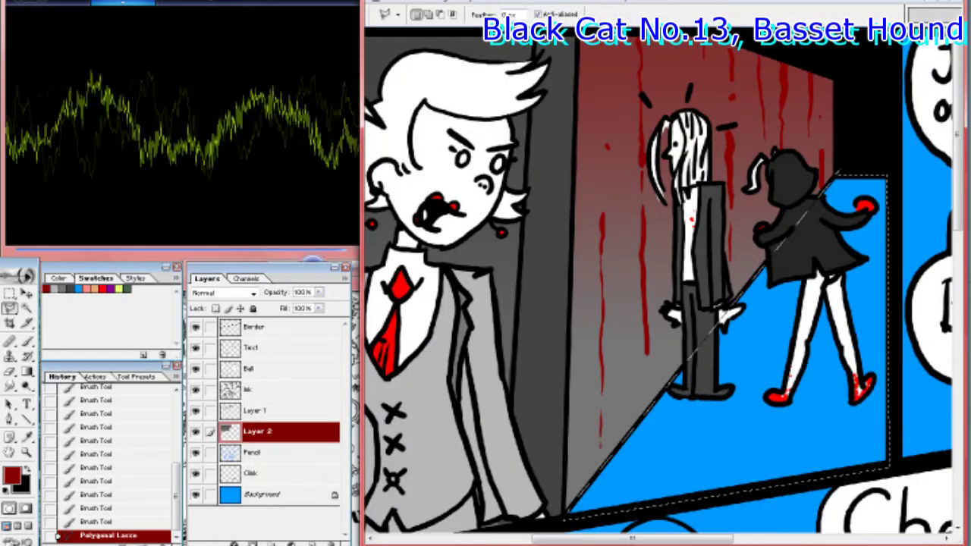
# Fill the selected floor area beneath the two small figures light gray on Layer 2 and deselect
pyautogui.hotkey('alt', 'BackSpace')
pyautogui.hotkey('ctrl', 'd')
pyautogui.press('m')
# Paint dark red blood splatters across the light gray floor and along its far edge
pyautogui.press('b')
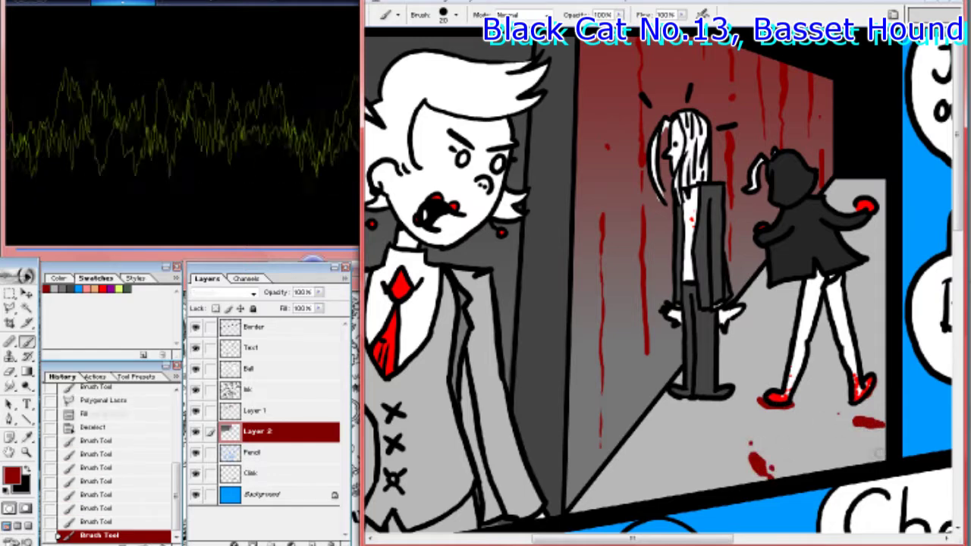
pyautogui.click(872, 281)
pyautogui.click(878, 224)
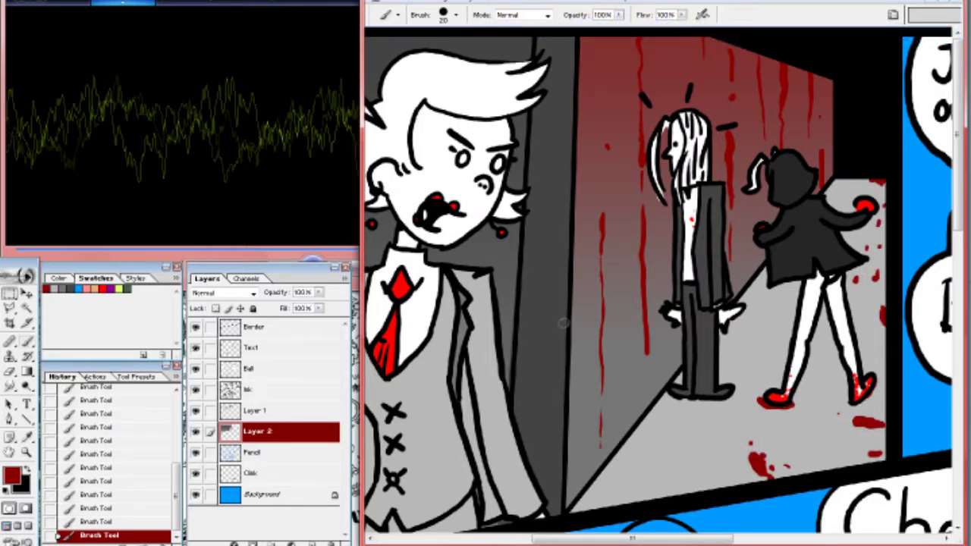
# Select the face, hair, neck, shirt, hands and cuffs of the woman in the "Bring the Beast!" panel on the Ink layer
pyautogui.press('z')
pyautogui.hotkey('ctrl', '-')
pyautogui.hotkey('ctrl', '+')
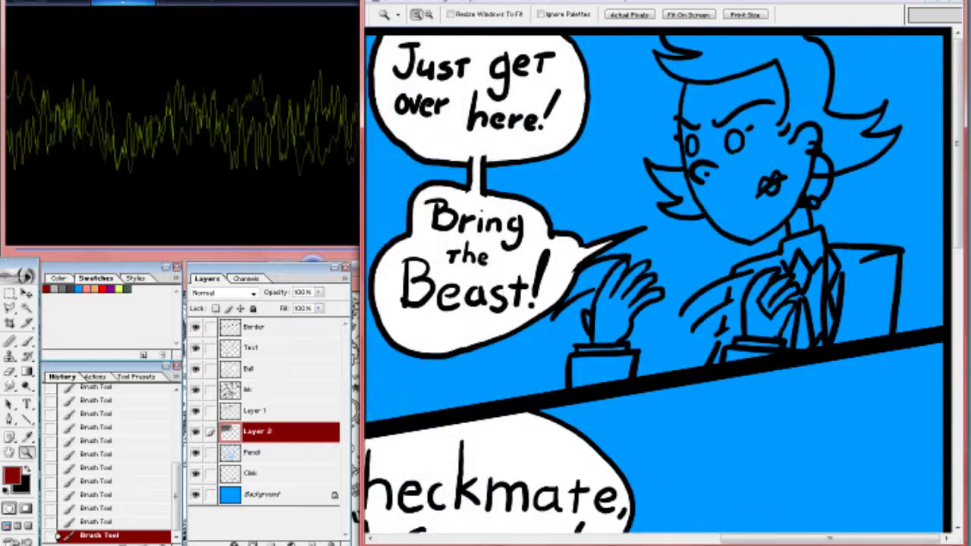
pyautogui.click(251, 389)
pyautogui.press('w')
pyautogui.click(783, 106)
pyautogui.keyDown('shift'); pyautogui.click(701, 144); pyautogui.keyUp('shift')
pyautogui.keyDown('shift'); pyautogui.click(788, 125); pyautogui.keyUp('shift')
pyautogui.keyDown('shift'); pyautogui.click(849, 121); pyautogui.keyUp('shift')
pyautogui.keyDown('shift'); pyautogui.click(785, 135); pyautogui.keyUp('shift')
pyautogui.keyDown('shift'); pyautogui.click(701, 177); pyautogui.keyUp('shift')
pyautogui.keyDown('shift'); pyautogui.click(796, 127); pyautogui.keyUp('shift')
pyautogui.keyDown('shift'); pyautogui.click(786, 130); pyautogui.keyUp('shift')
pyautogui.keyDown('shift'); pyautogui.click(758, 296); pyautogui.keyUp('shift')
pyautogui.keyDown('shift'); pyautogui.click(770, 299); pyautogui.keyUp('shift')
pyautogui.keyDown('shift'); pyautogui.click(778, 295); pyautogui.keyUp('shift')
pyautogui.keyDown('shift'); pyautogui.click(635, 288); pyautogui.keyUp('shift')
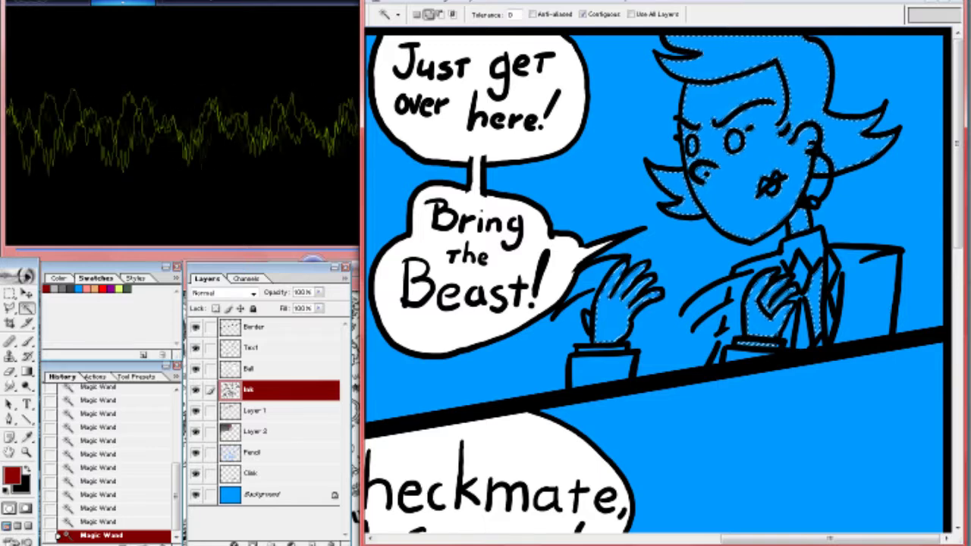
# Expand the selection and fill it white on Layer 1
pyautogui.hotkey('alt', 's')
pyautogui.press('m')
pyautogui.press('e')
pyautogui.press('Return')
pyautogui.click(256, 411)
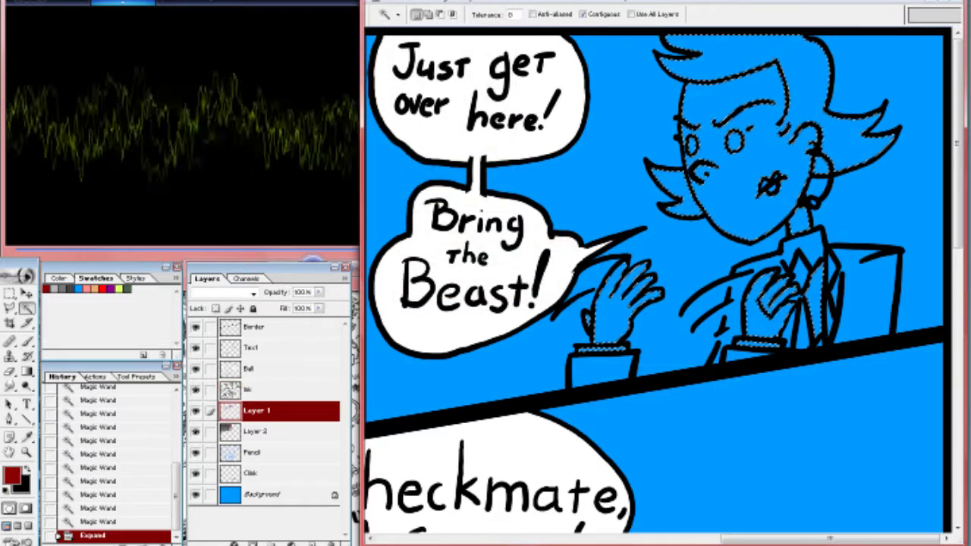
pyautogui.press('d')
pyautogui.press('x')
pyautogui.hotkey('alt', 'BackSpace')
# Select the woman's jacket and both sleeve ends on the Ink layer, expand the selection, and fill it light gray on Layer 1
pyautogui.click(250, 389)
pyautogui.click(864, 295)
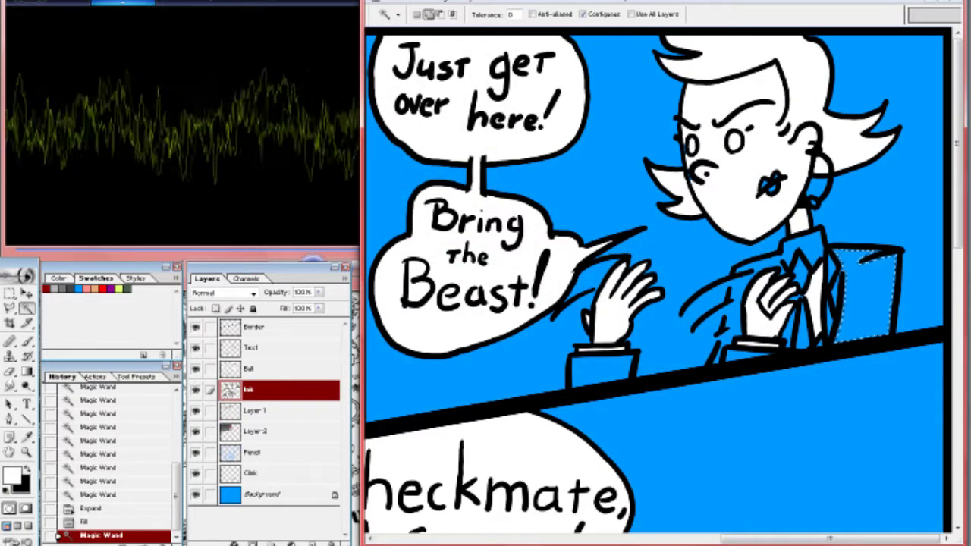
pyautogui.keyDown('shift'); pyautogui.click(603, 369); pyautogui.keyUp('shift')
pyautogui.press('Return')
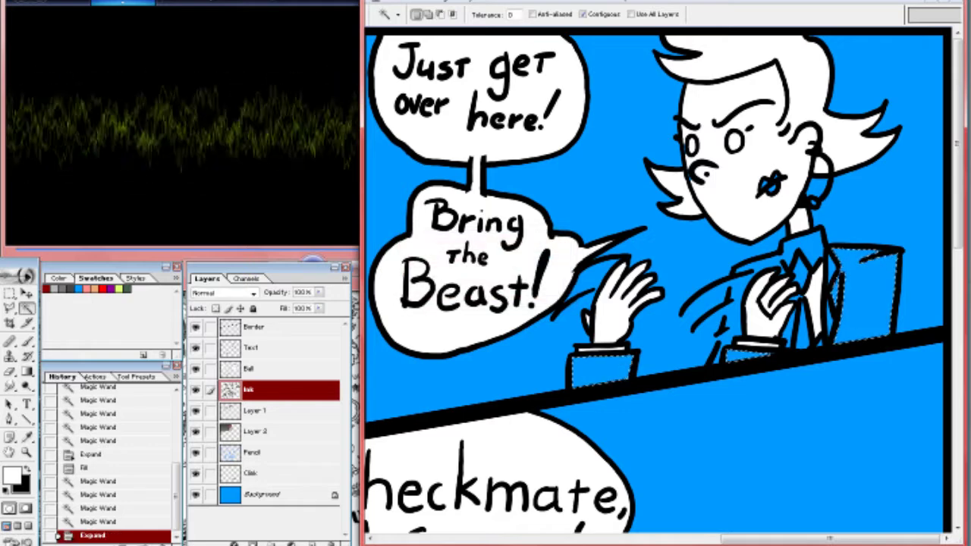
pyautogui.hotkey('alt', '[')
pyautogui.hotkey('alt', 'BackSpace')
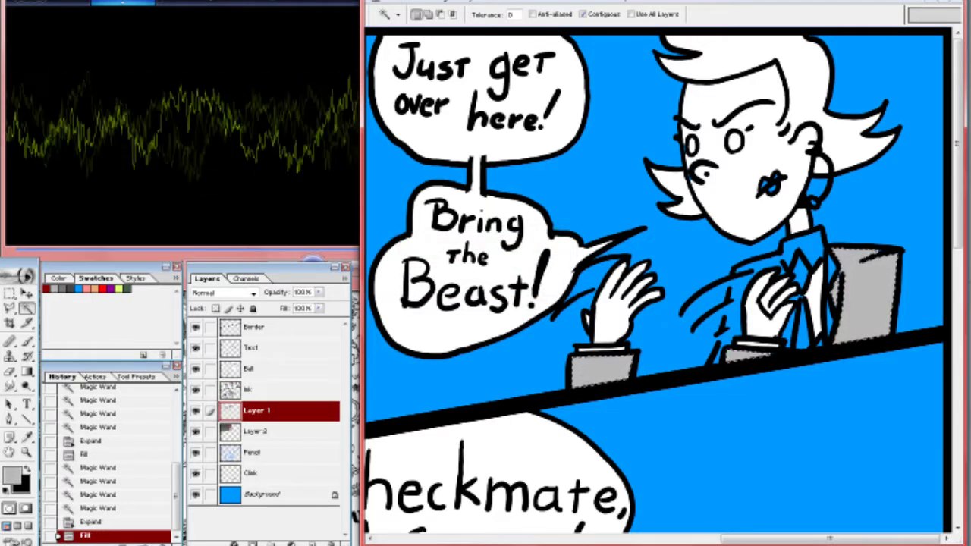
# Touch up the woman's face edge in white, clear the selection, and paint her lips and earring red
pyautogui.press('z')
pyautogui.click(743, 186)
pyautogui.press('b')
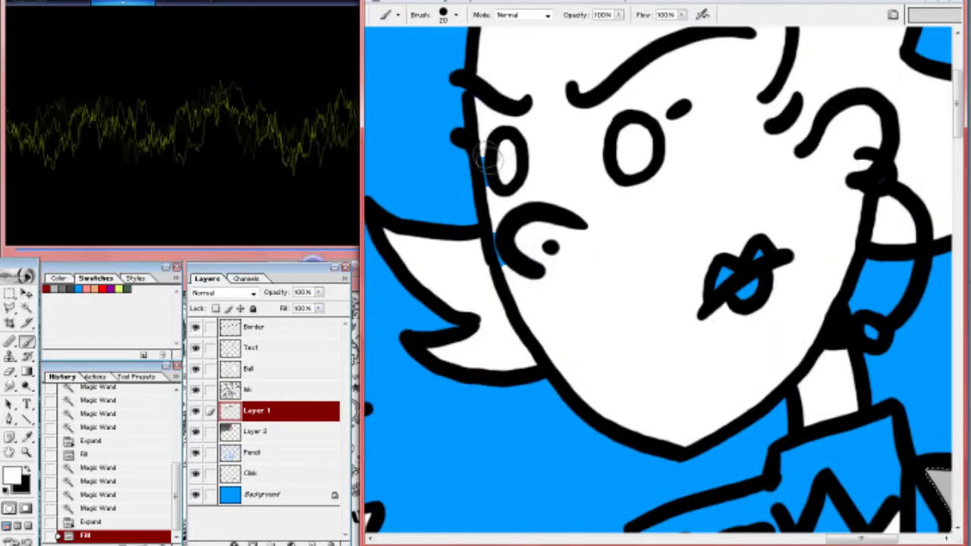
pyautogui.moveTo(489, 152); pyautogui.dragTo(485, 171)
pyautogui.moveTo(739, 254); pyautogui.dragTo(766, 281)
pyautogui.press('m')
pyautogui.moveTo(612, 228)
pyautogui.mouseDown()
pyautogui.moveTo(688, 281)
pyautogui.moveTo(699, 254)
pyautogui.moveTo(758, 295)
pyautogui.mouseUp()
pyautogui.hotkey('ctrl', 'd')
pyautogui.press('b')
pyautogui.moveTo(865, 327); pyautogui.dragTo(874, 336)
# Paint the woman's collar and shirt white, her tie red, and the inner jacket lining dark gray
pyautogui.keyDown('alt'); pyautogui.click(493, 198); pyautogui.keyUp('alt')
pyautogui.moveTo(737, 357); pyautogui.dragTo(513, 213)
pyautogui.moveTo(565, 376)
pyautogui.mouseDown()
pyautogui.moveTo(577, 311)
pyautogui.moveTo(672, 335)
pyautogui.moveTo(599, 303)
pyautogui.moveTo(657, 320)
pyautogui.moveTo(649, 146)
pyautogui.mouseUp()
pyautogui.keyDown('alt'); pyautogui.click(649, 186); pyautogui.keyUp('alt')
pyautogui.moveTo(607, 199)
pyautogui.mouseDown()
pyautogui.moveTo(595, 180)
pyautogui.moveTo(588, 251)
pyautogui.moveTo(580, 220)
pyautogui.mouseUp()
pyautogui.moveTo(601, 315); pyautogui.dragTo(597, 458)
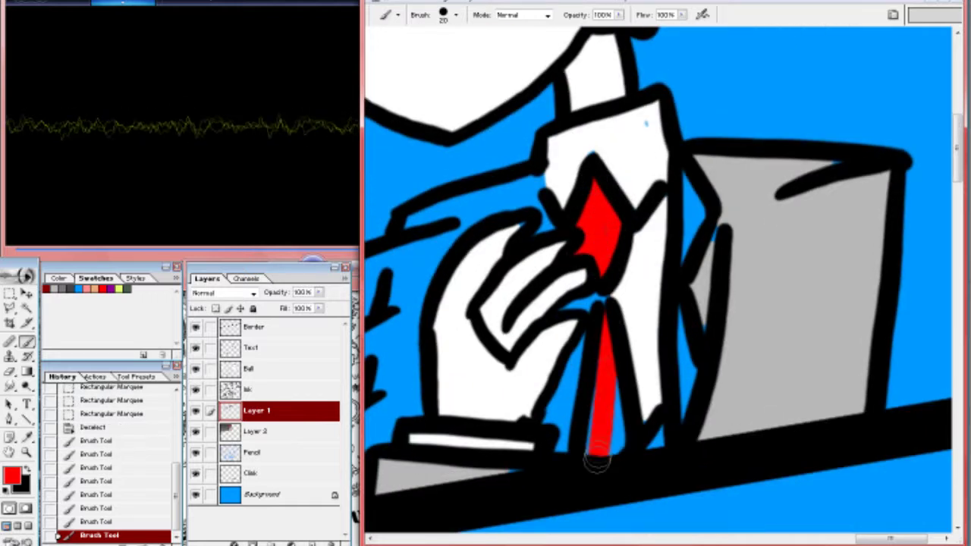
pyautogui.moveTo(583, 304); pyautogui.dragTo(553, 447)
pyautogui.moveTo(569, 375); pyautogui.dragTo(534, 440)
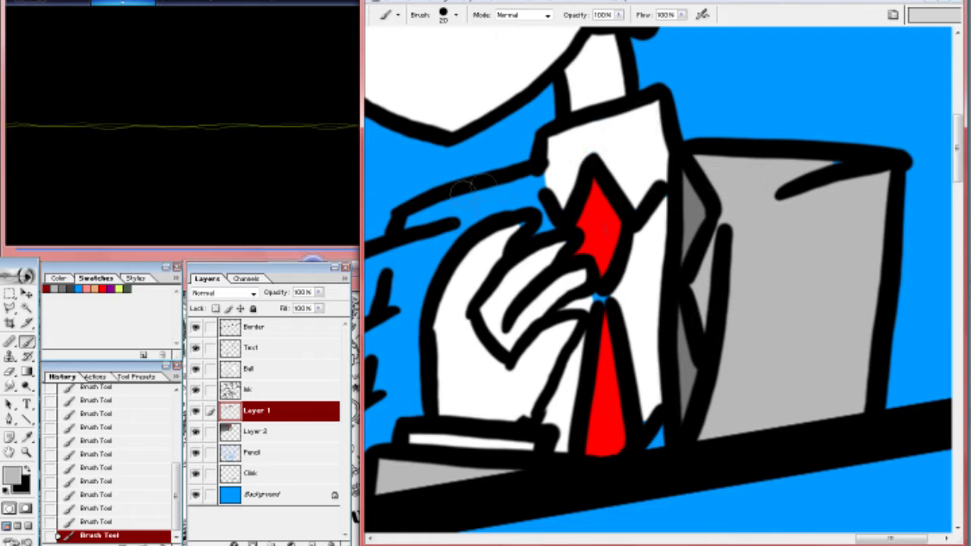
# Paint the woman's jacket shoulder and sleeve light gray around her raised hand and fill the gap in the tie red
pyautogui.moveTo(537, 180)
pyautogui.mouseDown()
pyautogui.moveTo(383, 386)
pyautogui.moveTo(413, 288)
pyautogui.moveTo(535, 186)
pyautogui.moveTo(767, 59)
pyautogui.mouseUp()
pyautogui.keyDown('alt'); pyautogui.click(829, 182); pyautogui.keyUp('alt')
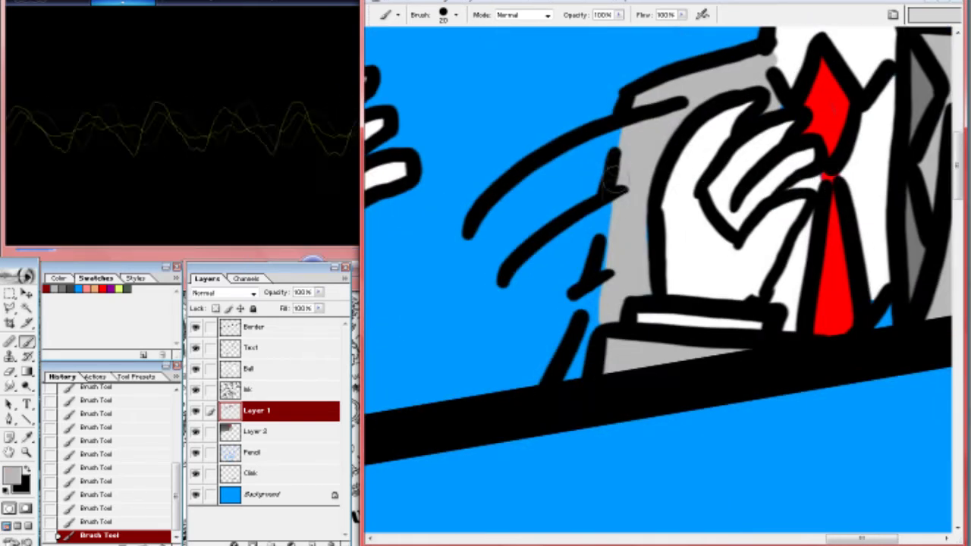
# Paint white highlights along the motion lines beside both of the woman's clapping hands
pyautogui.moveTo(526, 174); pyautogui.dragTo(675, 107)
pyautogui.moveTo(500, 285); pyautogui.dragTo(622, 186)
pyautogui.moveTo(580, 297); pyautogui.dragTo(615, 271)
pyautogui.moveTo(470, 227); pyautogui.dragTo(910, 322)
pyautogui.moveTo(599, 215); pyautogui.dragTo(725, 163)
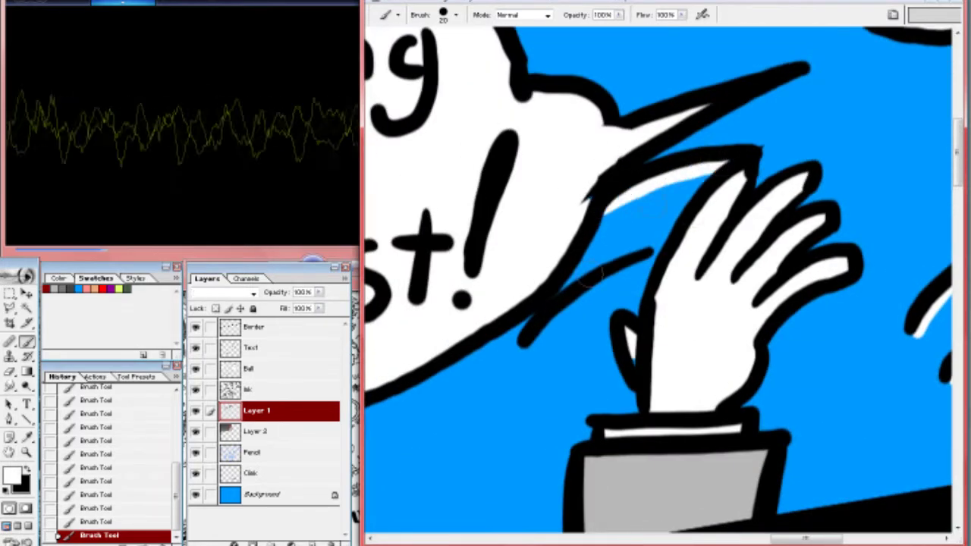
pyautogui.moveTo(531, 350); pyautogui.dragTo(652, 252)
# Select the background of the "Bring the Beast!" panel with the Polygonal Lasso on Layer 2
pyautogui.hotkey('ctrl', '-')
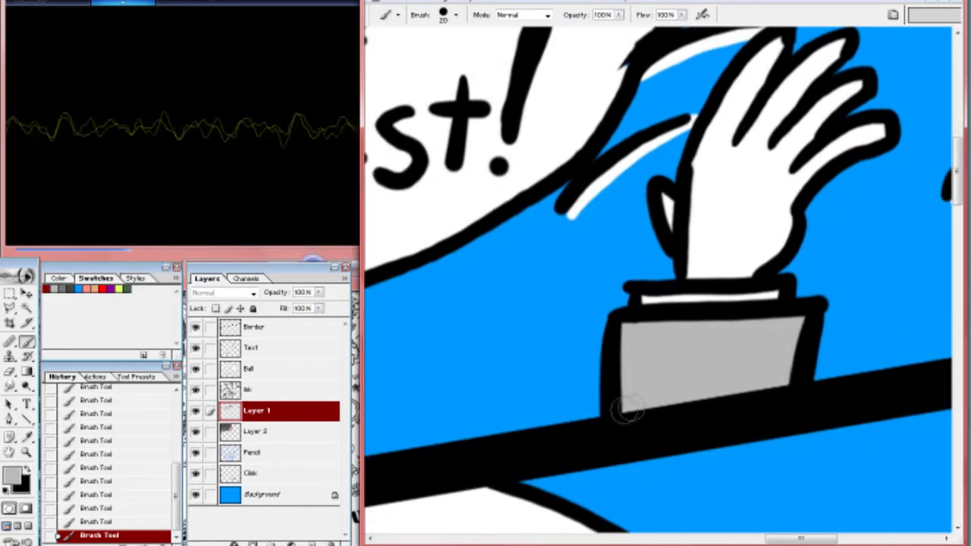
pyautogui.press('z')
pyautogui.hotkey('ctrl', '-')
pyautogui.hotkey('ctrl', '-')
pyautogui.hotkey('alt', '[')
pyautogui.press('l')
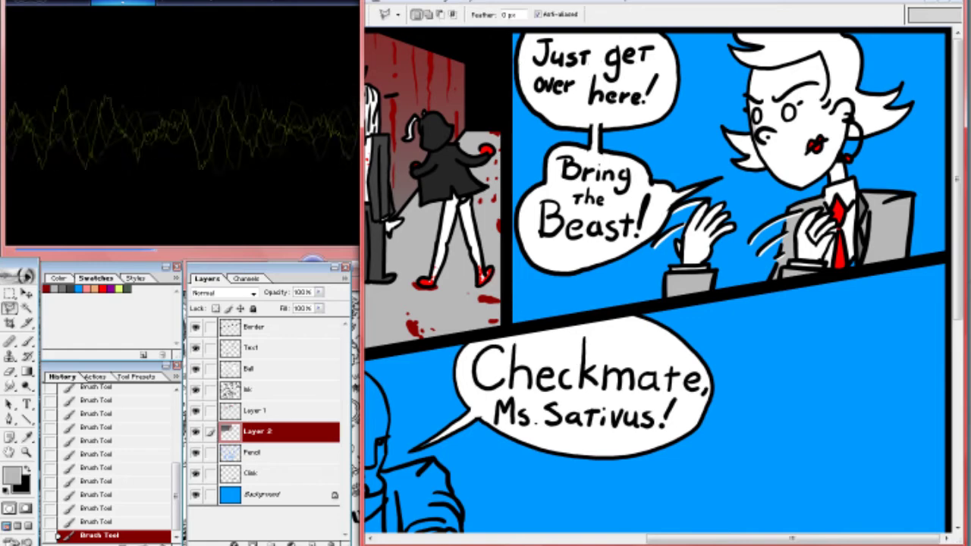
pyautogui.press('Return')
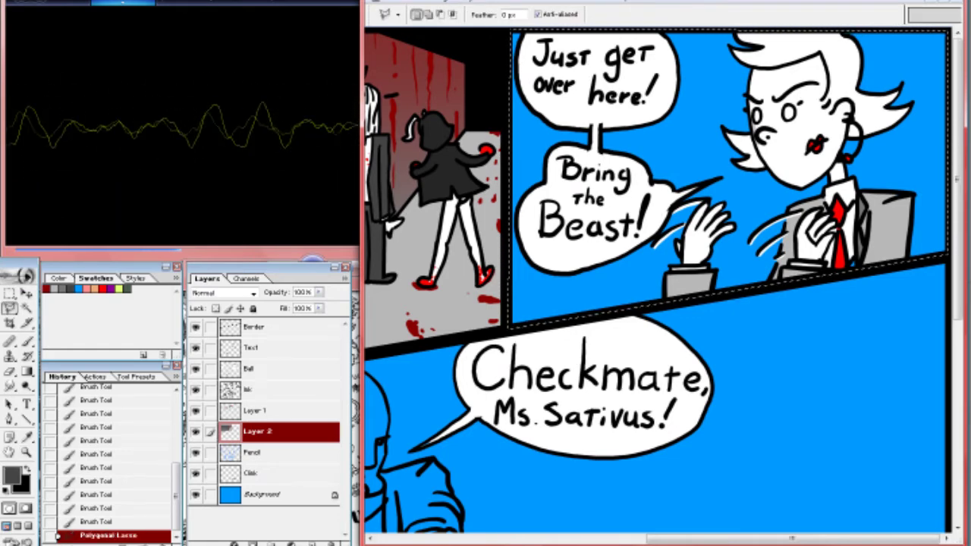
# Fill the selected panel background dark gray and apply a diagonal gray linear gradient at 60% opacity
pyautogui.hotkey('alt', 'BackSpace')
pyautogui.press('g')
pyautogui.moveTo(835, 61); pyautogui.dragTo(546, 303)
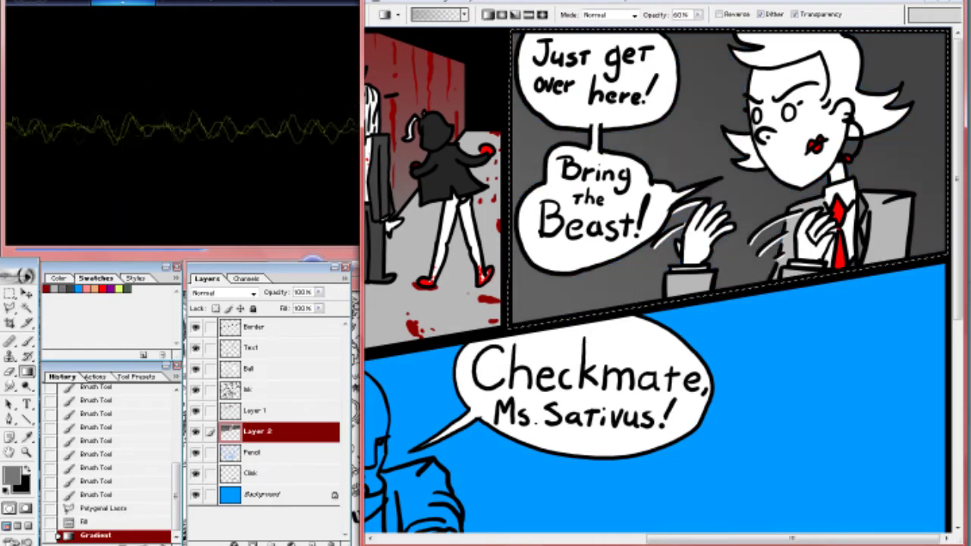
# Deselect, then select the raised-fist character's head, fist and shirt and the bald man's head, hands and shirt with the Magic Wand on the Ink layer
pyautogui.hotkey('ctrl', 'd')
pyautogui.press('m')
pyautogui.scroll(-5, 664, 284)
pyautogui.press('z')
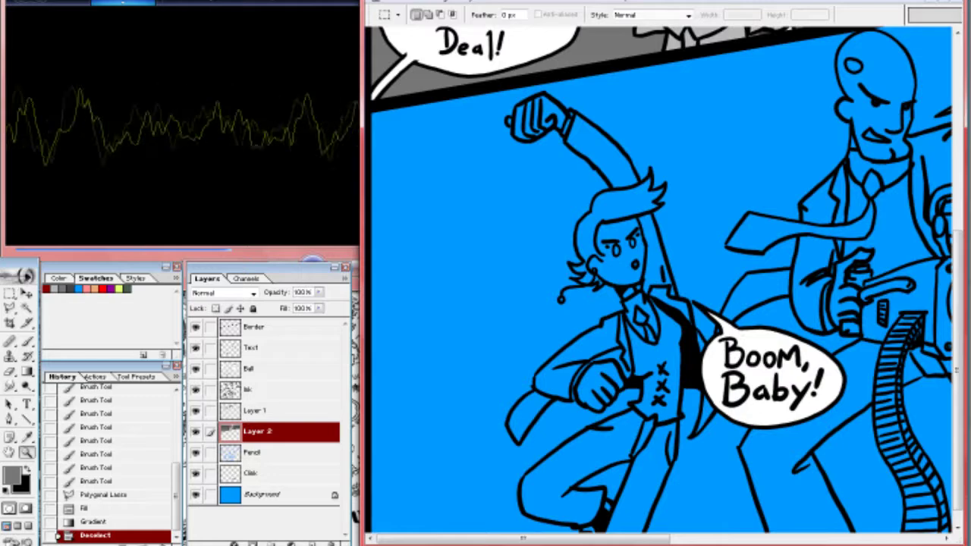
pyautogui.hotkey('ctrl', '+')
pyautogui.hotkey('ctrl', '+')
pyautogui.hotkey('ctrl', '-')
pyautogui.hotkey('ctrl', '-')
pyautogui.scroll(-1, 664, 284)
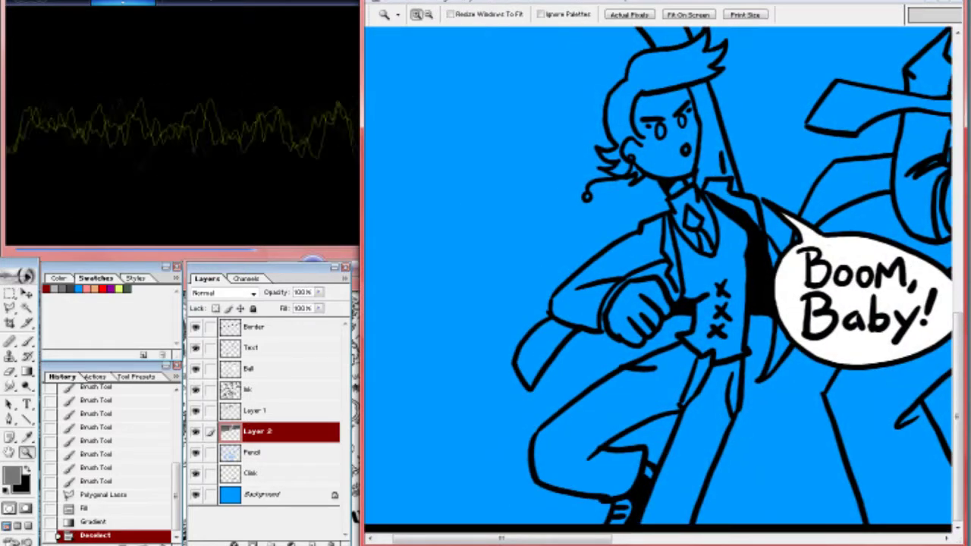
pyautogui.click(288, 389)
pyautogui.press('w')
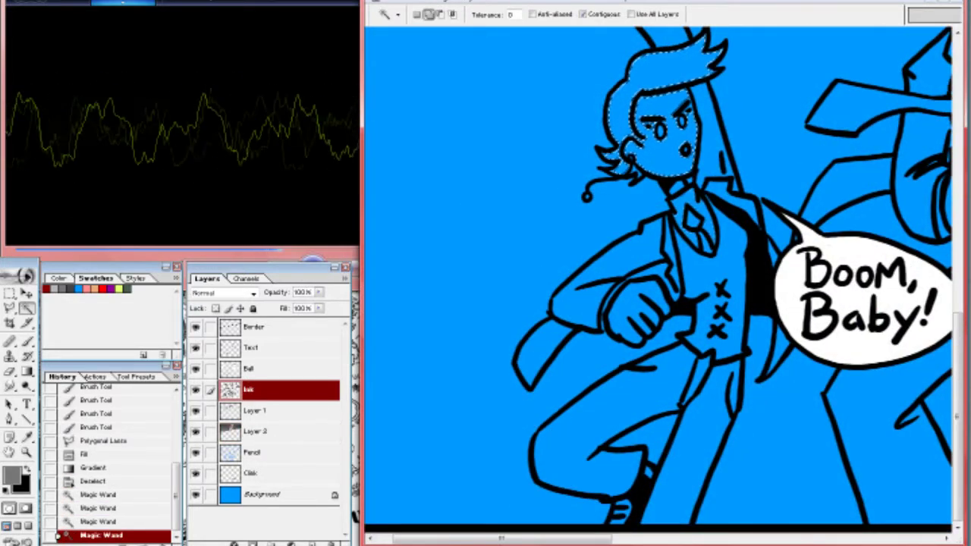
pyautogui.scroll(3, 664, 284)
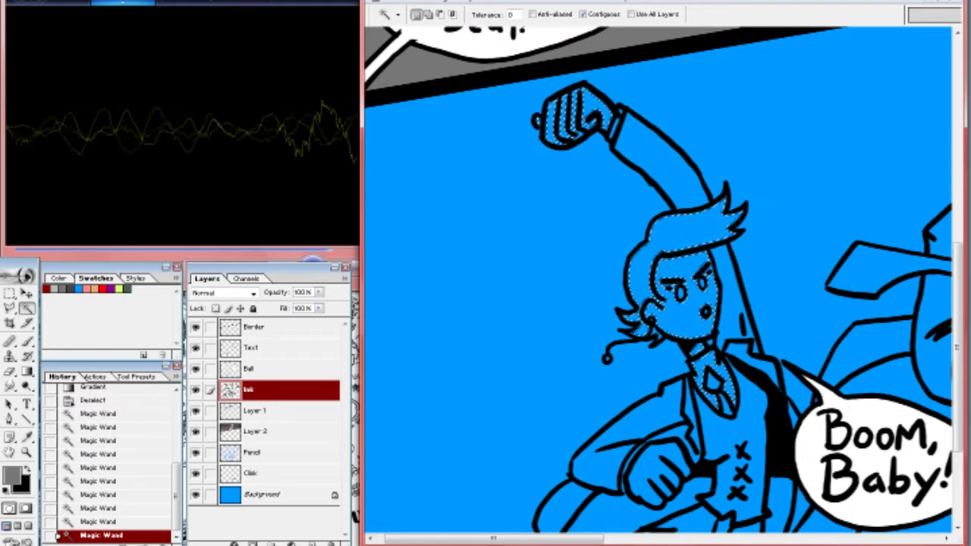
pyautogui.hscroll(5, 658, 284)
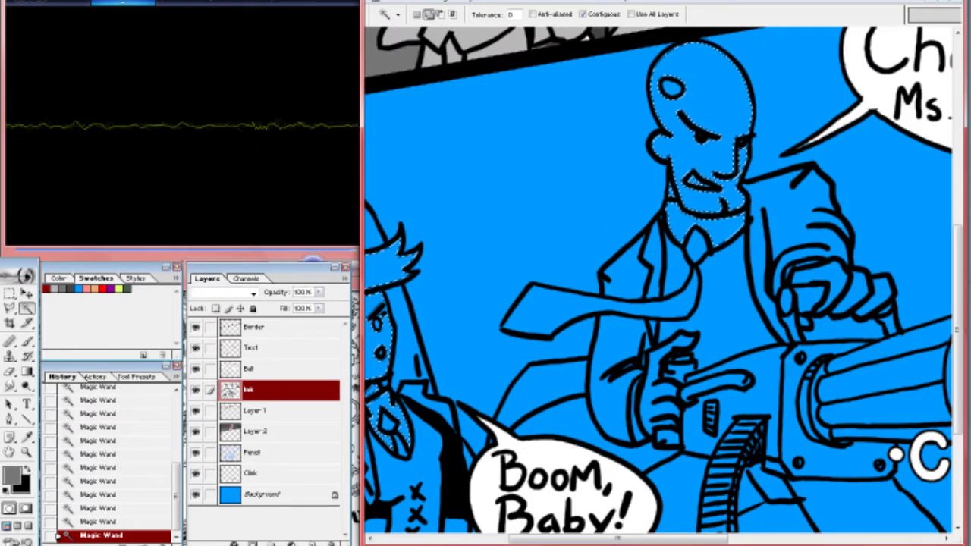
pyautogui.keyDown('shift'); pyautogui.click(724, 280); pyautogui.keyUp('shift')
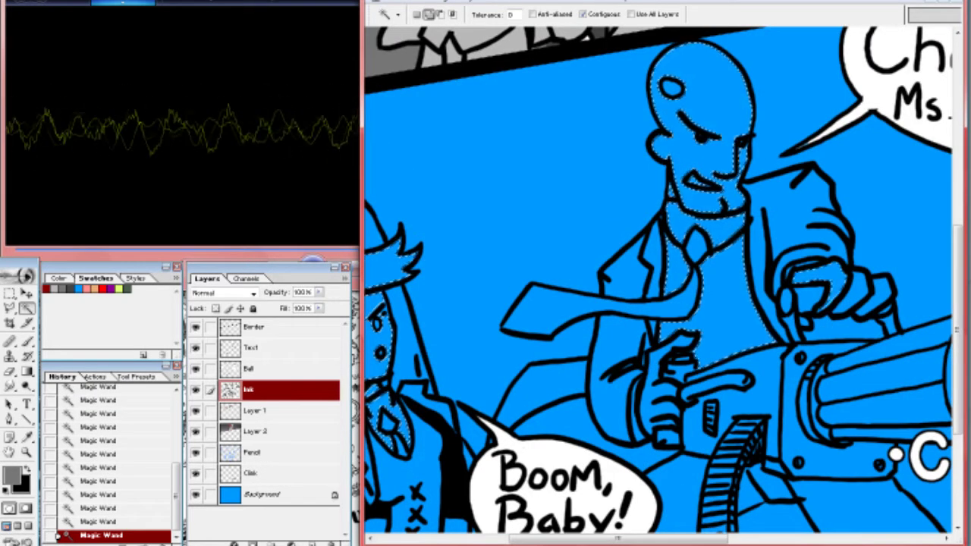
pyautogui.hotkey('ctrl', '+')
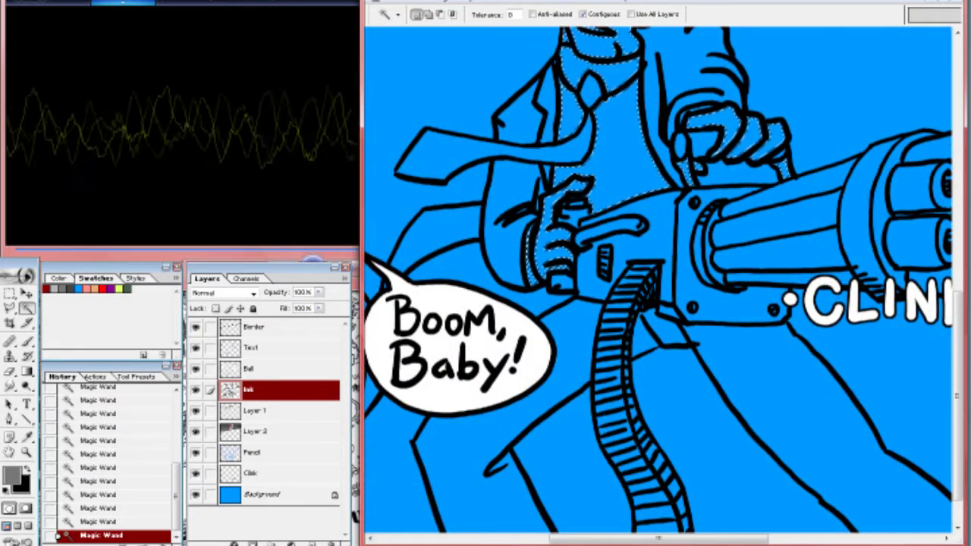
# Expand the skin, hair and shirt selection and fill it white on Layer 1
pyautogui.hotkey('alt', '[')
pyautogui.hotkey('alt', 's')
pyautogui.press('m')
pyautogui.press('e')
pyautogui.press('Return')
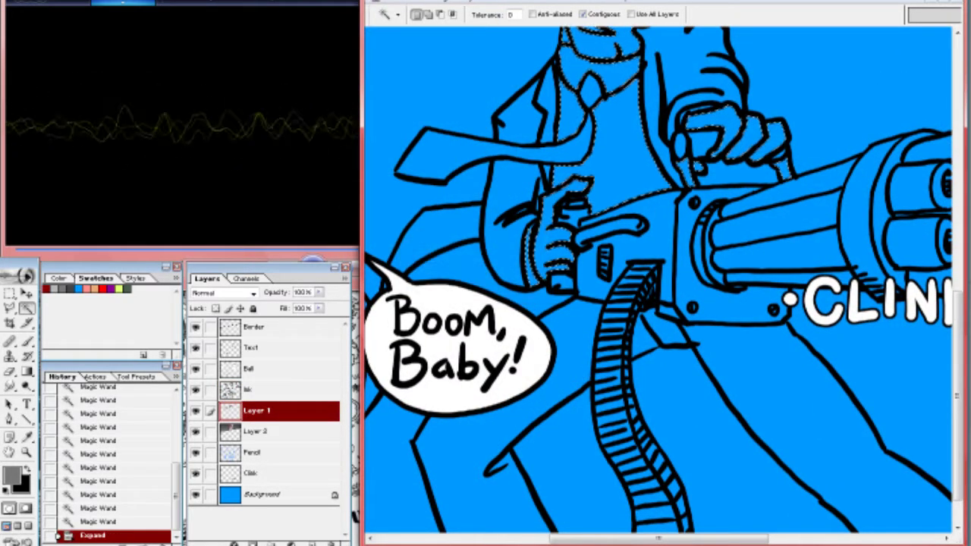
pyautogui.press('x')
pyautogui.hotkey('alt', 'BackSpace')
# Select the bald man's jacket and trousers with the Magic Wand on the Ink layer
pyautogui.hotkey('alt', ']')
pyautogui.scroll(2, 683, 228)
pyautogui.click(697, 152)
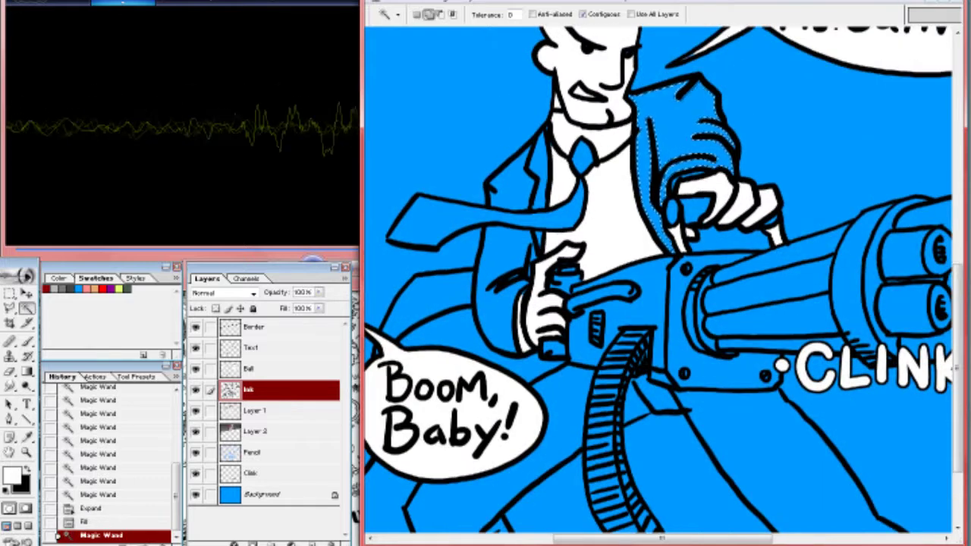
pyautogui.keyDown('shift'); pyautogui.click(512, 172); pyautogui.keyUp('shift')
pyautogui.keyDown('shift'); pyautogui.click(527, 182); pyautogui.keyUp('shift')
pyautogui.keyDown('shift'); pyautogui.click(443, 297); pyautogui.keyUp('shift')
pyautogui.scroll(-3, 660, 288)
pyautogui.scroll(3, 660, 288)
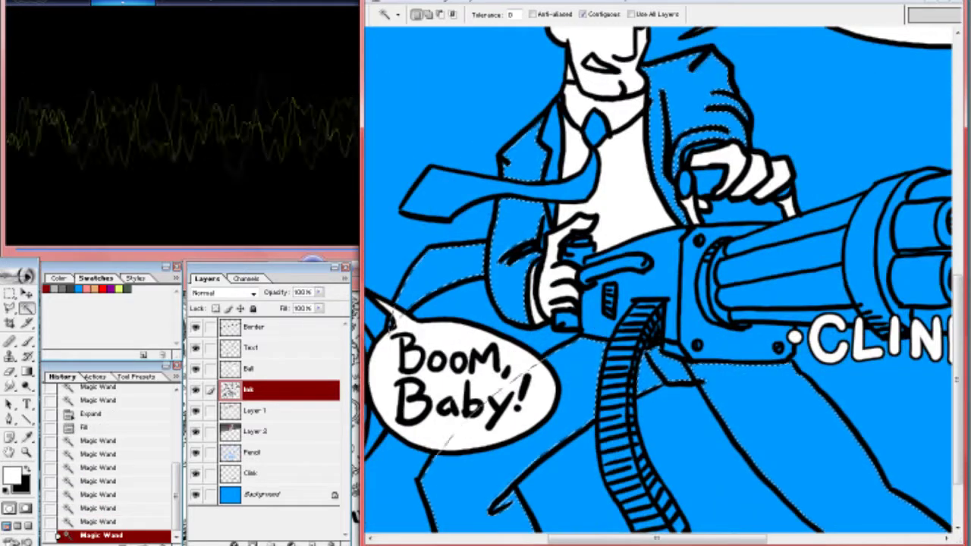
# Expand the suit selection, fill it dark gray on Layer 1 and deselect
pyautogui.hotkey('alt', '[')
pyautogui.hotkey('alt', 's')
pyautogui.press('m')
pyautogui.press('e')
pyautogui.press('Return')
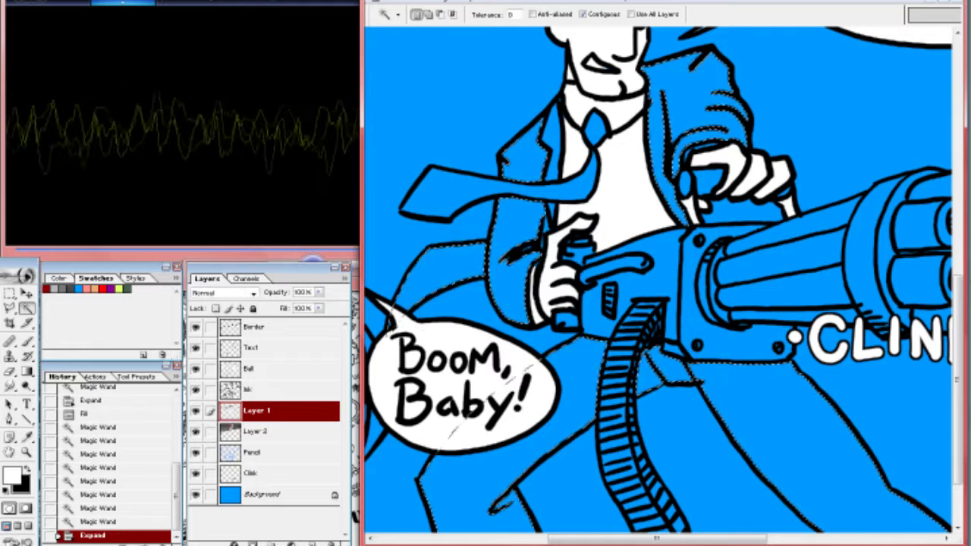
pyautogui.press('i')
pyautogui.click(11, 476)
pyautogui.press('Return')
pyautogui.hotkey('alt', 'BackSpace')
pyautogui.press('m')
pyautogui.hotkey('ctrl', 'd')
# Ink a short black line below the bald man's fingers on the Ink layer and paint the adjoining gap dark gray on Layer 1
pyautogui.press('z')
pyautogui.hotkey('ctrl', '+')
pyautogui.hotkey('ctrl', '+')
pyautogui.hotkey('alt', ']')
pyautogui.press('b')
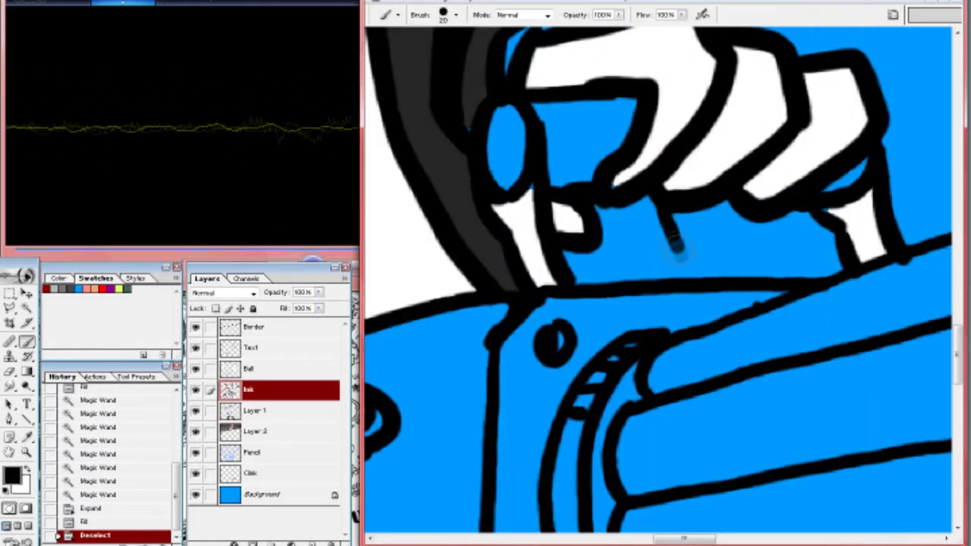
pyautogui.moveTo(675, 244); pyautogui.dragTo(682, 279)
pyautogui.hotkey('alt', '[')
pyautogui.moveTo(614, 198)
pyautogui.mouseDown()
pyautogui.moveTo(660, 250)
pyautogui.moveTo(599, 261)
pyautogui.moveTo(637, 251)
pyautogui.mouseUp()
pyautogui.press('z')
pyautogui.hotkey('ctrl', '-')
pyautogui.hotkey('ctrl', '-')
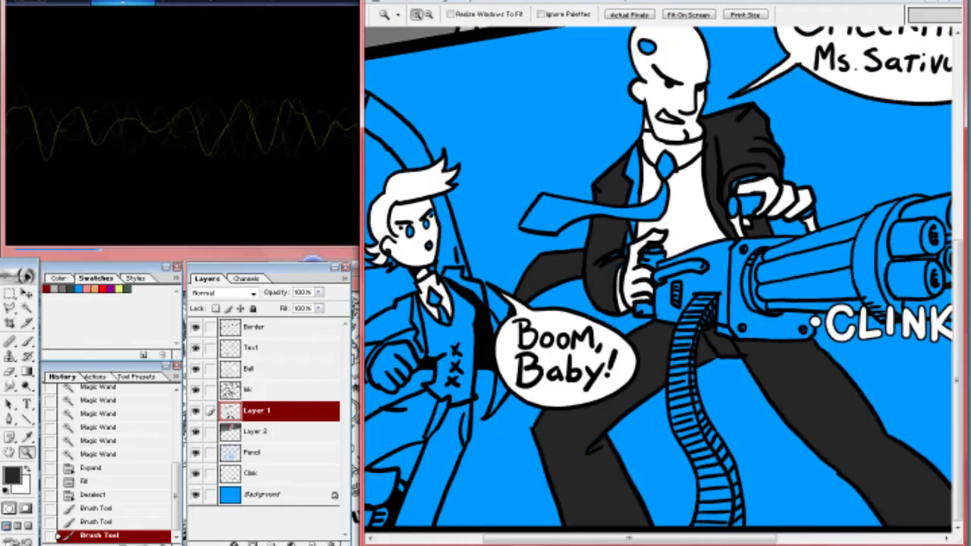
# Select both characters' ties with the Magic Wand, expand the selection, fill it red on Layer 1 and deselect
pyautogui.hotkey('alt', ']')
pyautogui.press('w')
pyautogui.keyDown('shift'); pyautogui.click(553, 214); pyautogui.keyUp('shift')
pyautogui.keyDown('shift'); pyautogui.click(630, 198); pyautogui.keyUp('shift')
pyautogui.hotkey('alt', 's')
pyautogui.press('m')
pyautogui.press('e')
pyautogui.press('Return')
pyautogui.hotkey('alt', '[')
pyautogui.hotkey('alt', 'BackSpace')
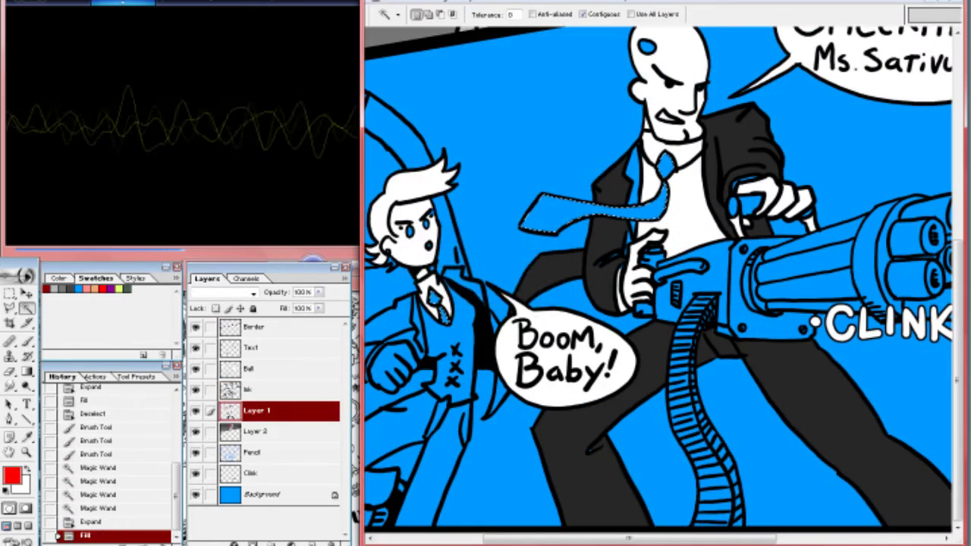
pyautogui.hotkey('ctrl', 'd')
pyautogui.hscroll(-3, 658, 276)
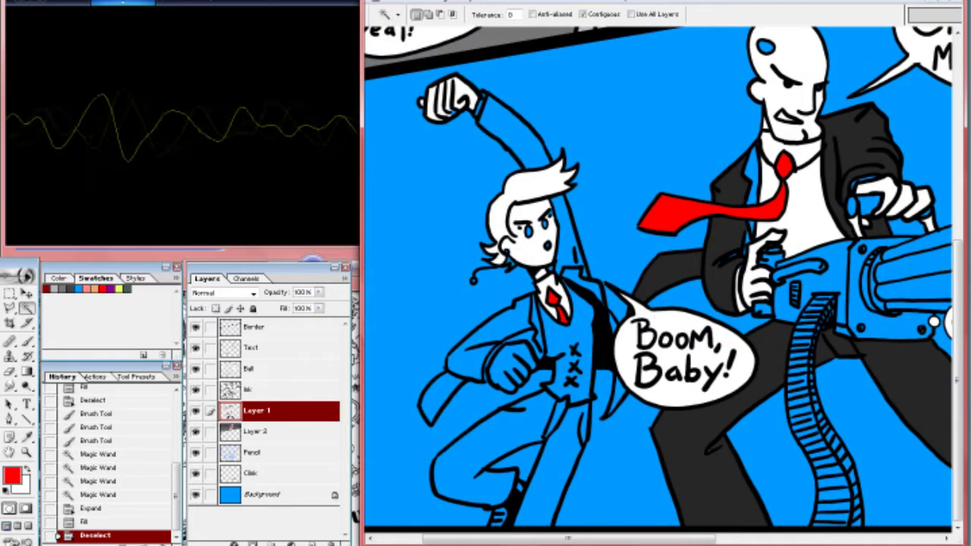
# Select the raised-fist character's sleeves, vest, coattail and trousers with the Magic Wand on the Ink layer
pyautogui.click(530, 197)
pyautogui.hotkey('alt', ']')
pyautogui.click(523, 152)
pyautogui.keyDown('shift'); pyautogui.click(515, 227); pyautogui.keyUp('shift')
pyautogui.keyDown('shift'); pyautogui.click(569, 258); pyautogui.keyUp('shift')
pyautogui.click(501, 319)
pyautogui.click(478, 352)
pyautogui.click(444, 399)
pyautogui.click(555, 430)
pyautogui.click(574, 455)
pyautogui.click(556, 417)
pyautogui.click(565, 444)
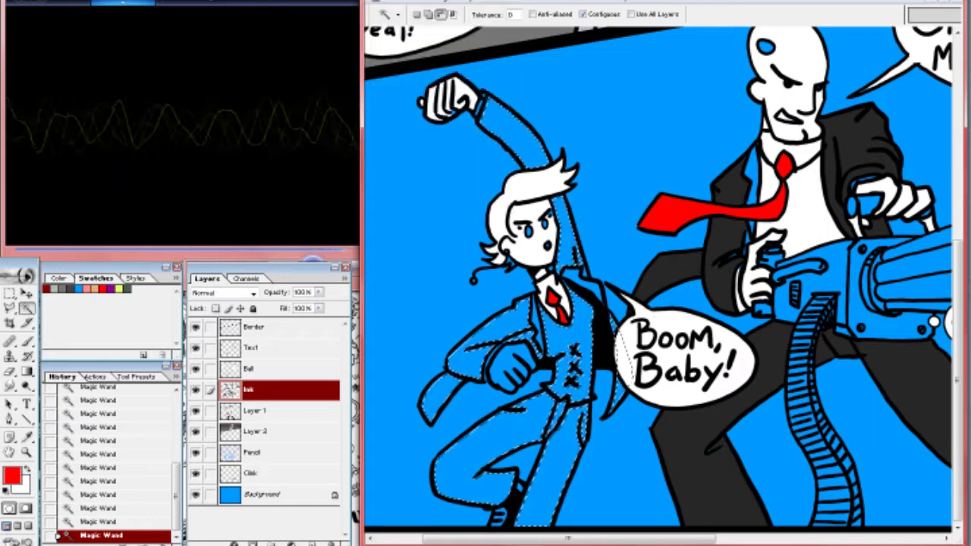
# Expand the suit selection, move its light gray fill from the Ink layer to Layer 1, and deselect
pyautogui.press('Return')
pyautogui.hotkey('alt', 'BackSpace')
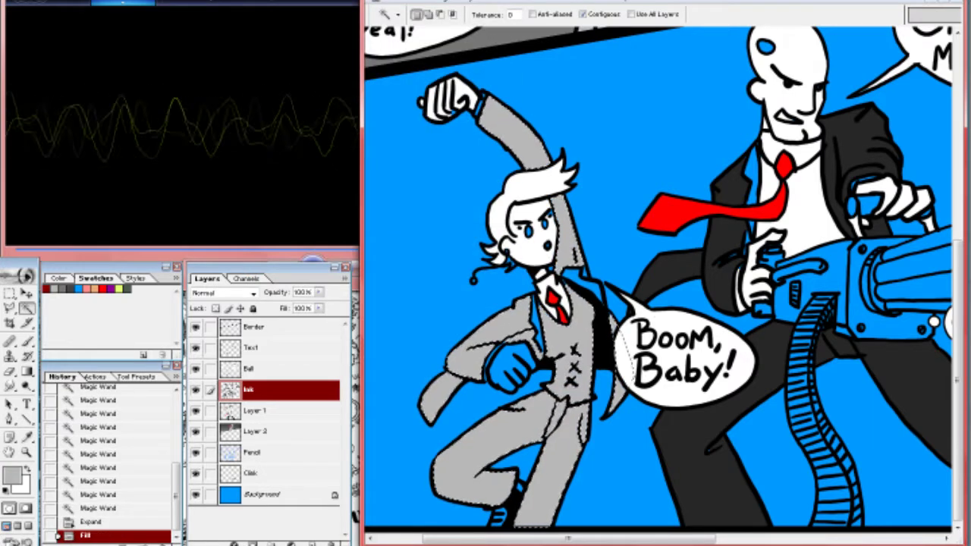
pyautogui.press('z')
pyautogui.click(452, 103)
pyautogui.press('m')
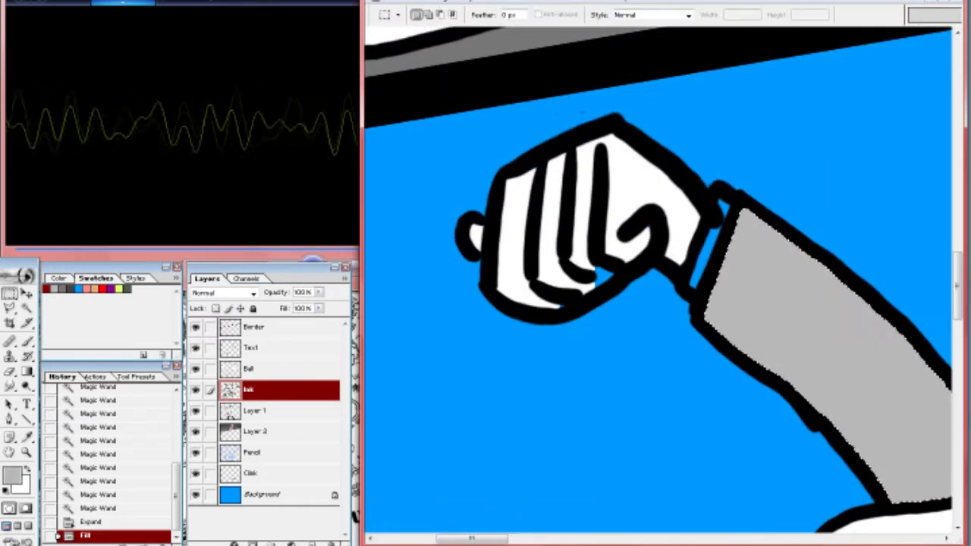
pyautogui.hotkey('ctrl', 'z')
pyautogui.click(256, 410)
pyautogui.hotkey('ctrl', 'z')
pyautogui.hotkey('ctrl', 'd')
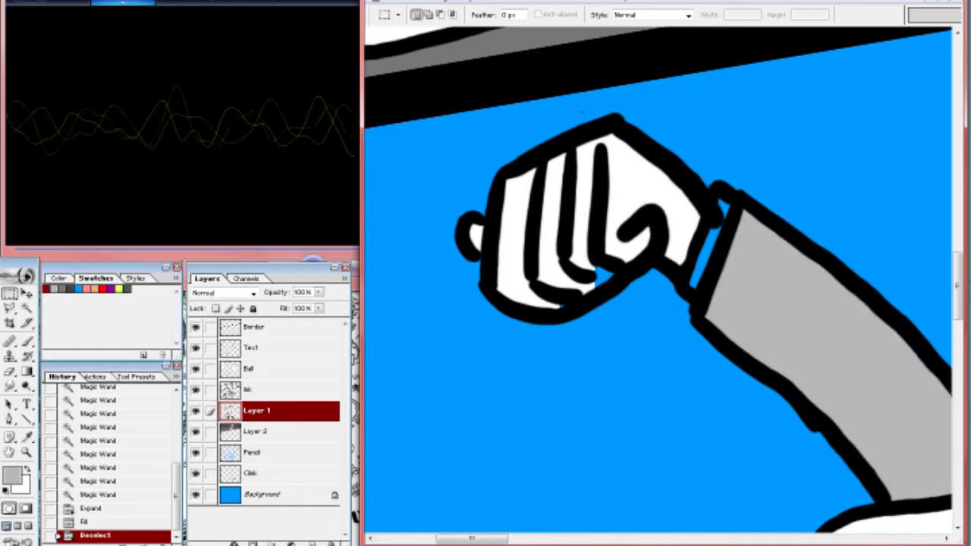
# Brush the unfilled parts of the raised-fist character's hands white and the bald man's jacket lapel black on Layer 1
pyautogui.press('b')
pyautogui.click(553, 303)
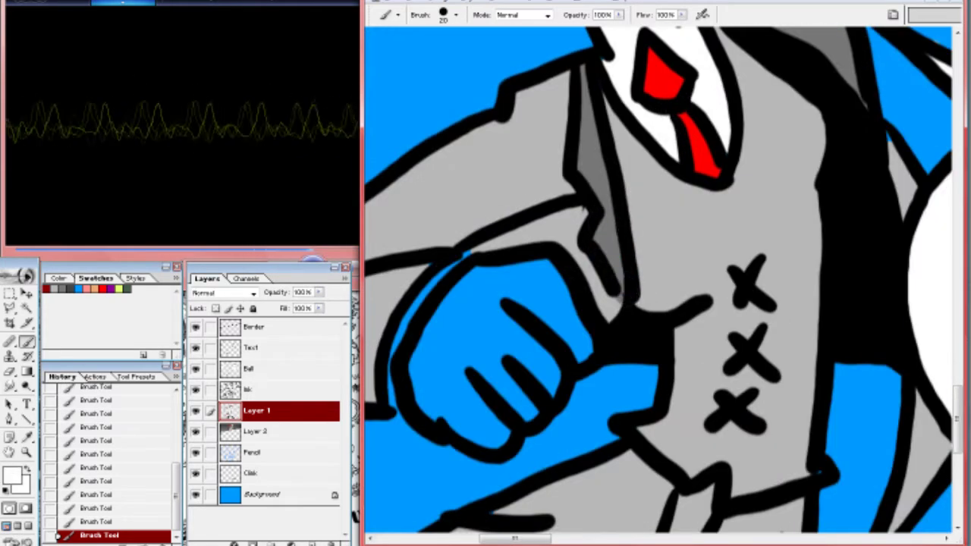
pyautogui.moveTo(465, 257)
pyautogui.mouseDown()
pyautogui.moveTo(388, 372)
pyautogui.moveTo(423, 355)
pyautogui.moveTo(428, 321)
pyautogui.moveTo(449, 418)
pyautogui.moveTo(484, 442)
pyautogui.mouseUp()
pyautogui.moveTo(580, 352)
pyautogui.mouseDown()
pyautogui.moveTo(518, 268)
pyautogui.moveTo(440, 395)
pyautogui.moveTo(480, 417)
pyautogui.moveTo(561, 318)
pyautogui.moveTo(528, 300)
pyautogui.moveTo(527, 353)
pyautogui.mouseUp()
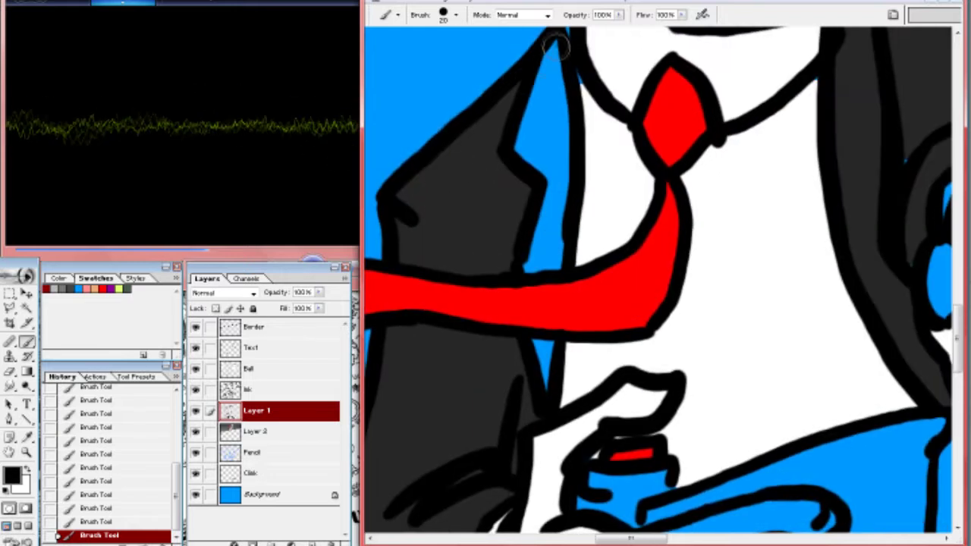
pyautogui.moveTo(556, 47)
pyautogui.mouseDown()
pyautogui.moveTo(519, 147)
pyautogui.moveTo(561, 163)
pyautogui.moveTo(563, 146)
pyautogui.moveTo(539, 147)
pyautogui.moveTo(545, 176)
pyautogui.moveTo(530, 265)
pyautogui.moveTo(561, 185)
pyautogui.mouseUp()
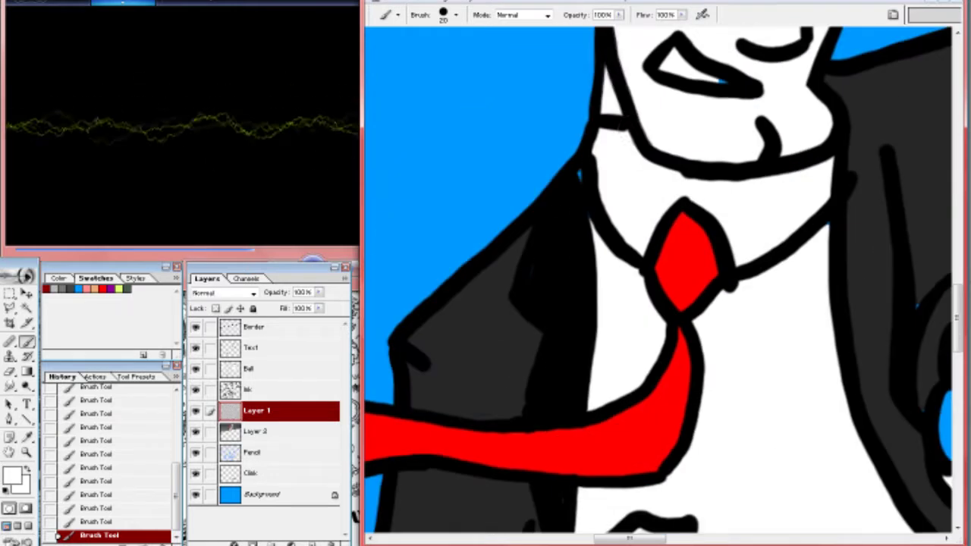
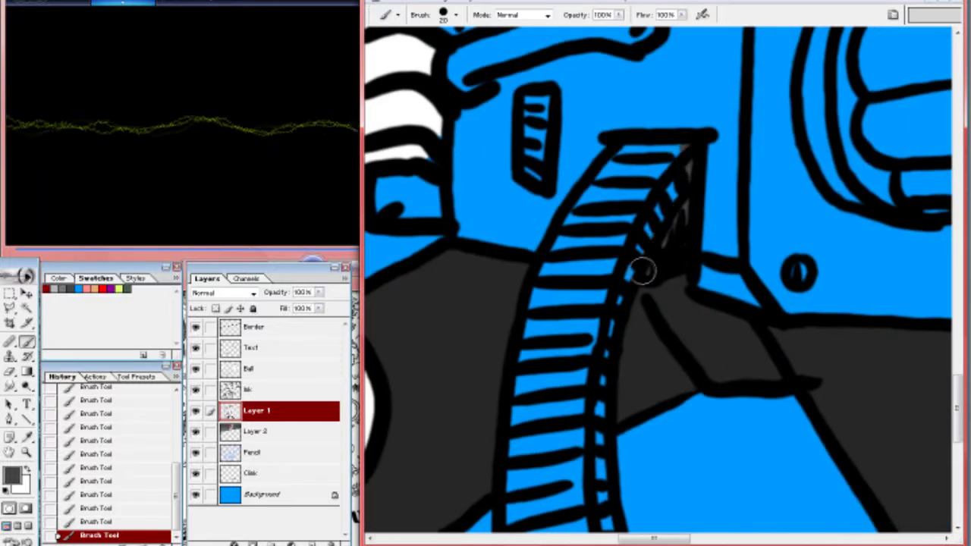
# Paint dark gray strips along both edges of the gun's ammunition belt down to the panel border
pyautogui.moveTo(622, 152)
pyautogui.mouseDown()
pyautogui.moveTo(554, 256)
pyautogui.moveTo(522, 394)
pyautogui.mouseUp()
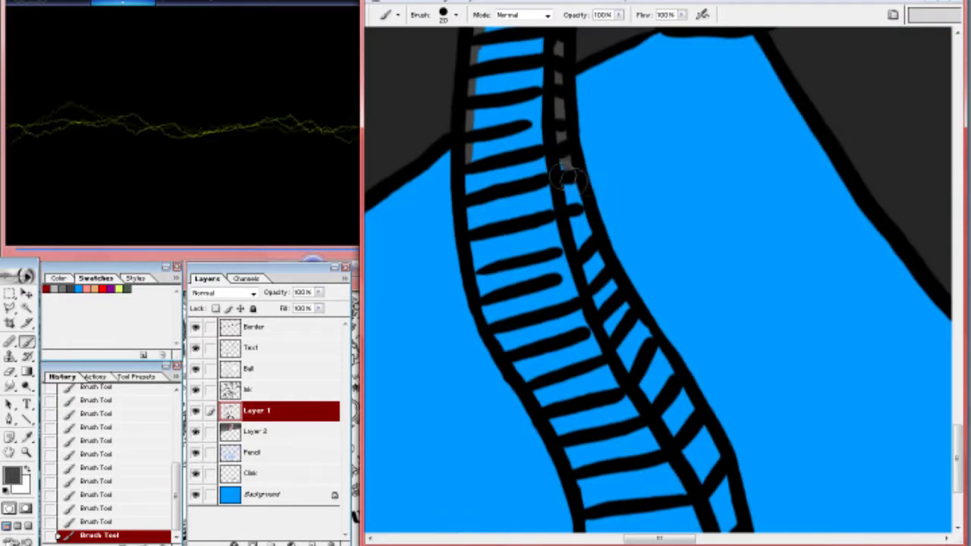
pyautogui.moveTo(569, 182); pyautogui.dragTo(713, 463)
pyautogui.moveTo(478, 250); pyautogui.dragTo(576, 463)
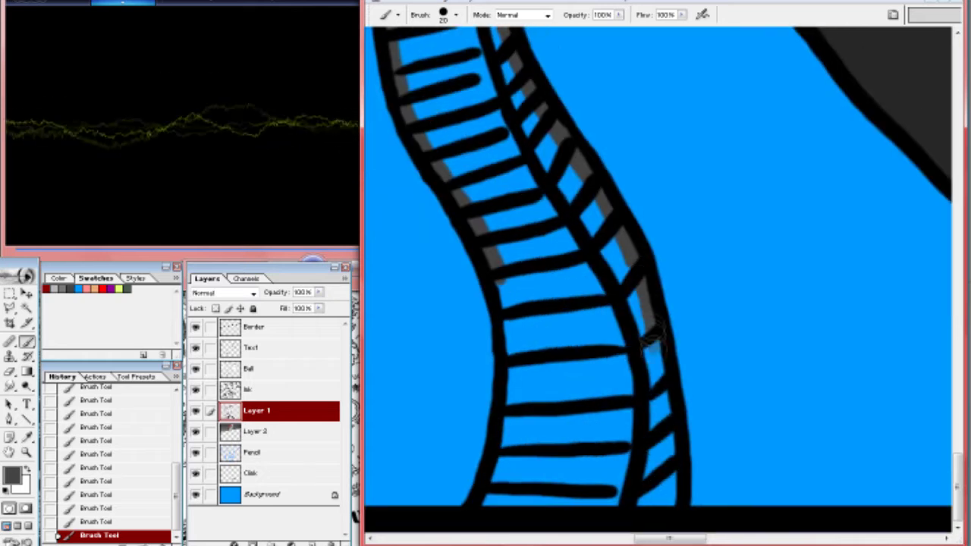
pyautogui.moveTo(633, 289); pyautogui.dragTo(675, 523)
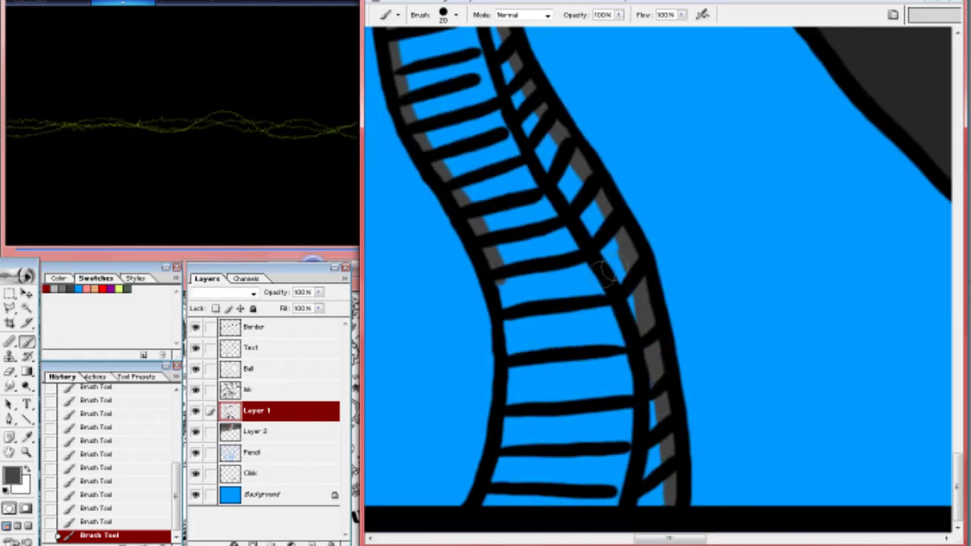
pyautogui.moveTo(493, 281); pyautogui.dragTo(516, 406)
pyautogui.press('w')
pyautogui.press('b')
pyautogui.moveTo(656, 474); pyautogui.dragTo(687, 504)
# Select the ammunition belt's unpainted interior with the Magic Wand, expand the selection, fill it dark gray and deselect
pyautogui.press('w')
pyautogui.click(562, 326)
pyautogui.click(281, 139)
pyautogui.click(546, 260)
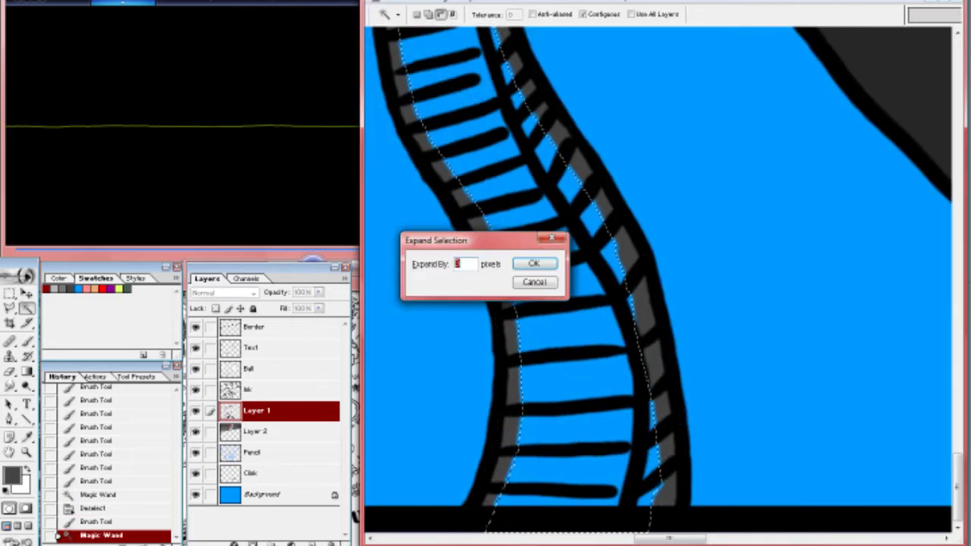
pyautogui.hotkey('alt', 'BackSpace')
pyautogui.press('m')
pyautogui.hotkey('ctrl', 'd')
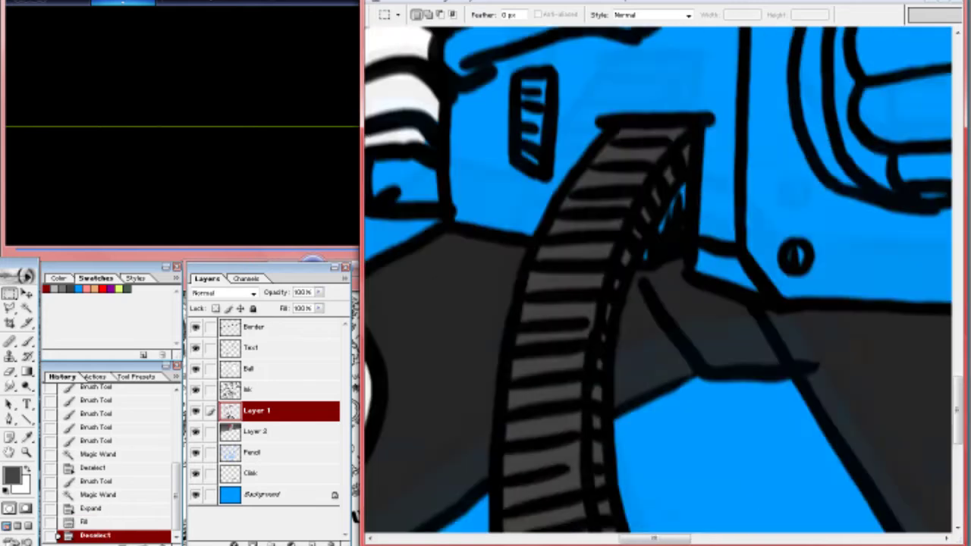
# Add a new layer above Layer 1 and paint medium gray along the belt opening and the lower edge of the gun body
pyautogui.press('b')
pyautogui.hotkey('ctrl', 'shift', 'alt', 'n')
pyautogui.moveTo(702, 307); pyautogui.dragTo(804, 327)
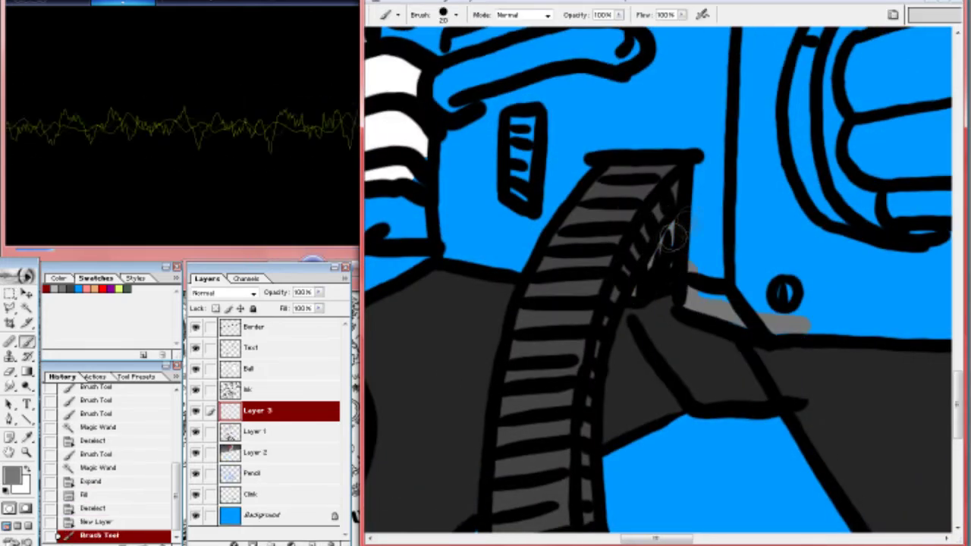
pyautogui.click(516, 270)
pyautogui.hscroll(5, 424, 334)
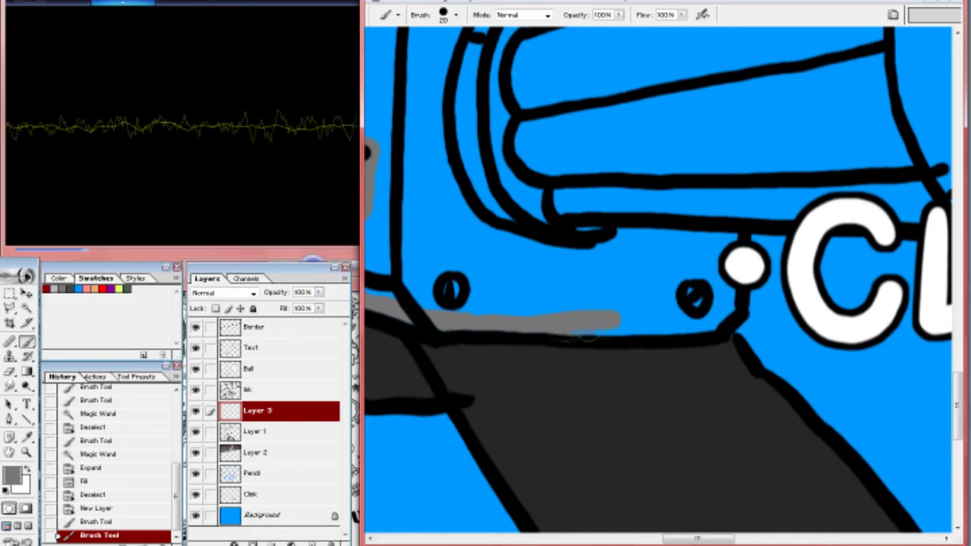
pyautogui.click(745, 264)
pyautogui.hscroll(6, 744, 264)
pyautogui.hscroll(-2, 599, 271)
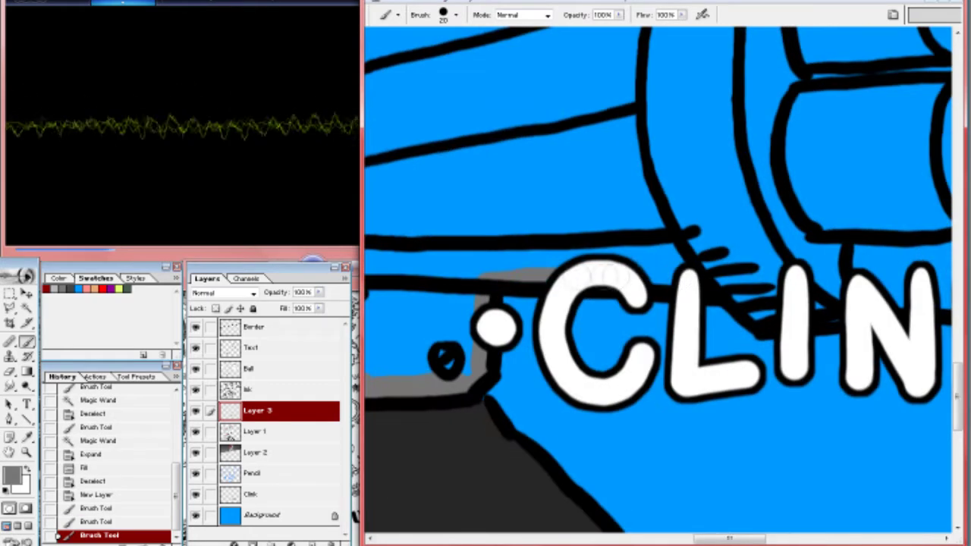
# Paint medium gray along the barrels' lower edge behind the CLINK lettering and around the outer rims of the muzzles
pyautogui.click(830, 311)
pyautogui.moveTo(830, 311)
pyautogui.mouseDown()
pyautogui.moveTo(621, 238)
pyautogui.moveTo(491, 267)
pyautogui.mouseUp()
pyautogui.click(834, 50)
pyautogui.moveTo(834, 50); pyautogui.dragTo(660, 221)
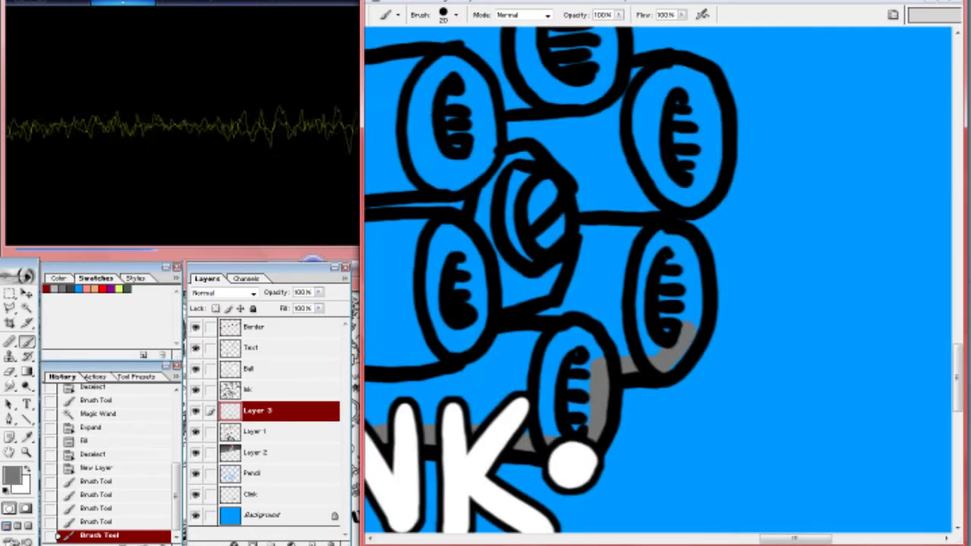
pyautogui.moveTo(727, 133); pyautogui.dragTo(730, 164)
pyautogui.moveTo(660, 53); pyautogui.dragTo(679, 72)
pyautogui.click(645, 213)
pyautogui.moveTo(624, 89); pyautogui.dragTo(685, 271)
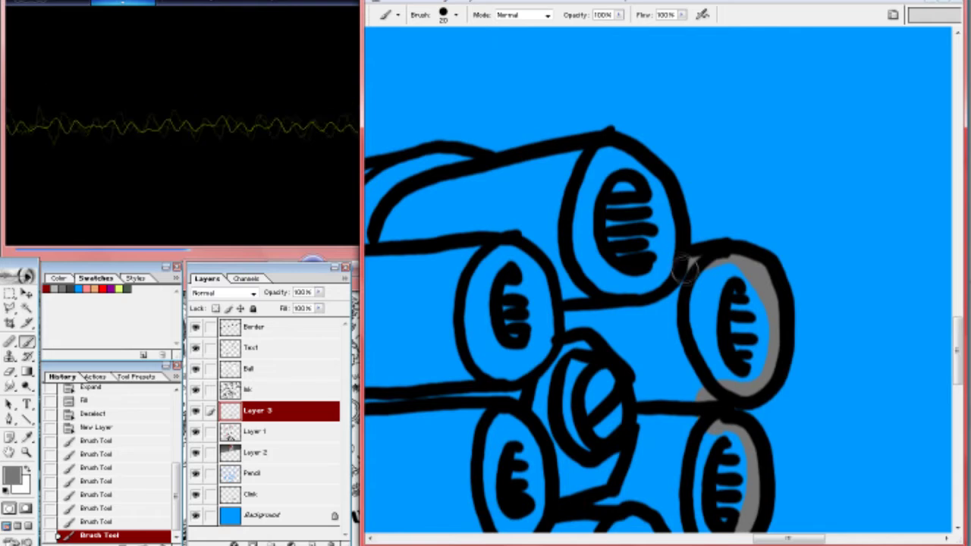
# Paint medium gray along the upper edges of the topmost barrel, the rotating barrel collar and the long barrels behind it
pyautogui.moveTo(432, 161); pyautogui.dragTo(689, 168)
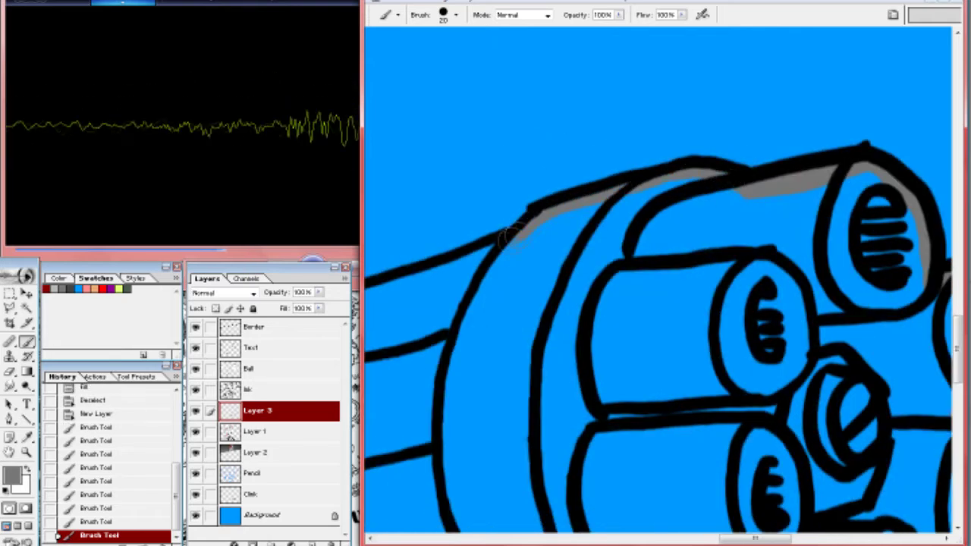
pyautogui.click(511, 233)
pyautogui.moveTo(511, 233); pyautogui.dragTo(827, 120)
pyautogui.click(620, 196)
pyautogui.moveTo(620, 196)
pyautogui.mouseDown()
pyautogui.moveTo(660, 53)
pyautogui.moveTo(736, 72)
pyautogui.mouseUp()
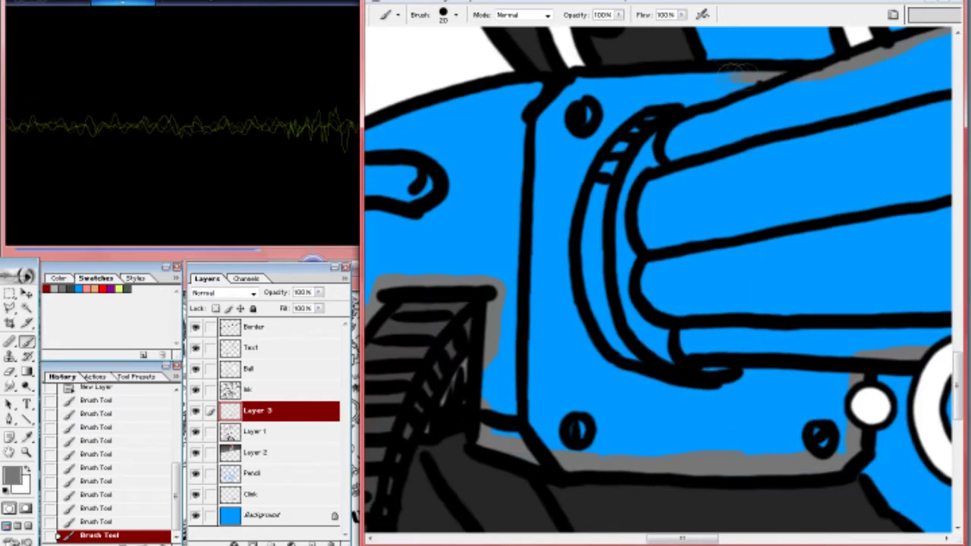
# Continue the medium gray outline along the upper edge of the gun body and down its rear edge beside the hand
pyautogui.click(597, 72)
pyautogui.moveTo(596, 72); pyautogui.dragTo(805, 73)
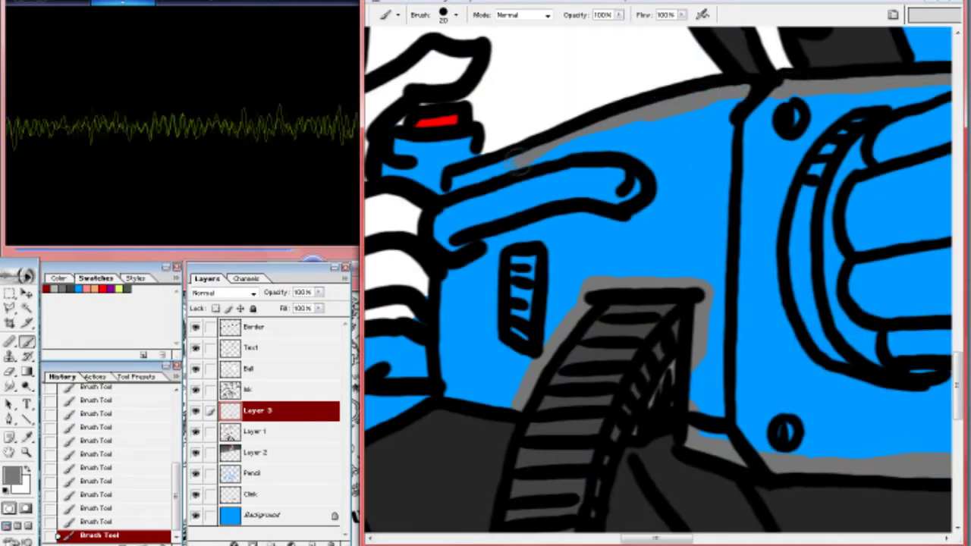
pyautogui.click(436, 361)
pyautogui.moveTo(436, 361); pyautogui.dragTo(591, 332)
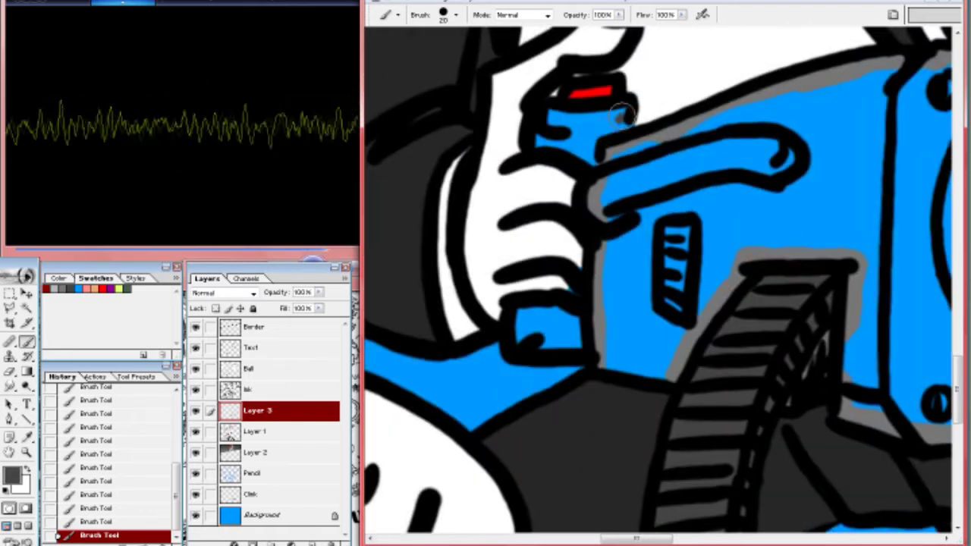
# Paint the gun's rear grip above and below the fingers dark gray on Layer 1, and make Layer 3 active again
pyautogui.hotkey('alt', '[')
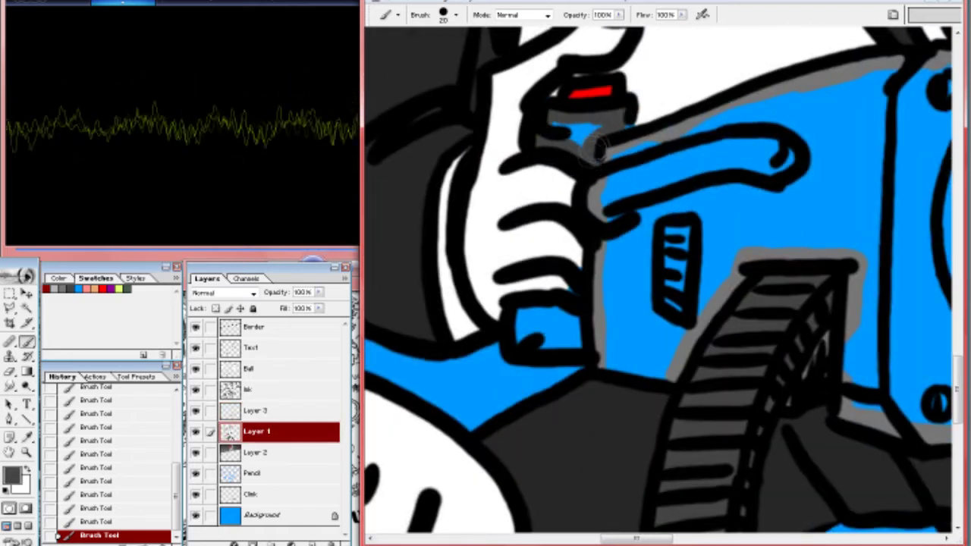
pyautogui.moveTo(536, 314); pyautogui.dragTo(570, 320)
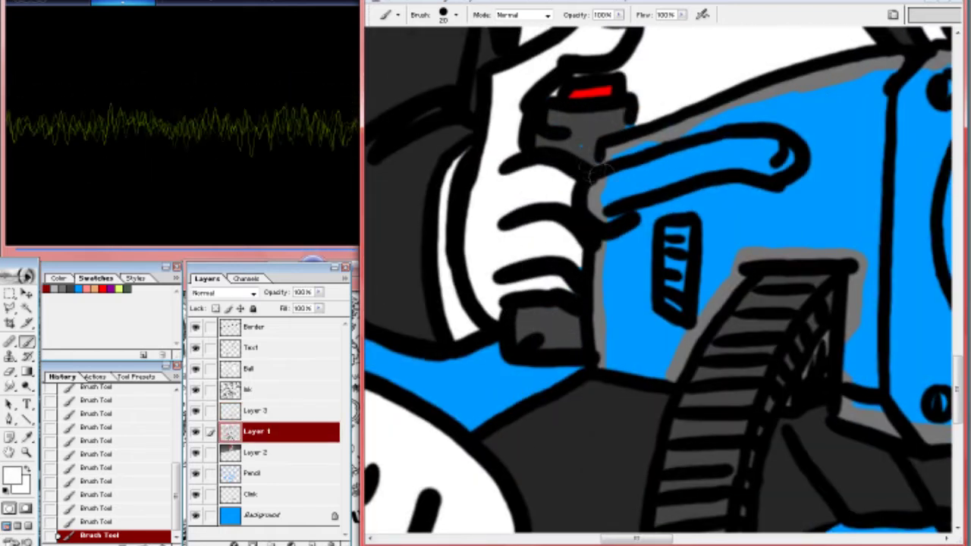
pyautogui.hotkey('alt', ']')
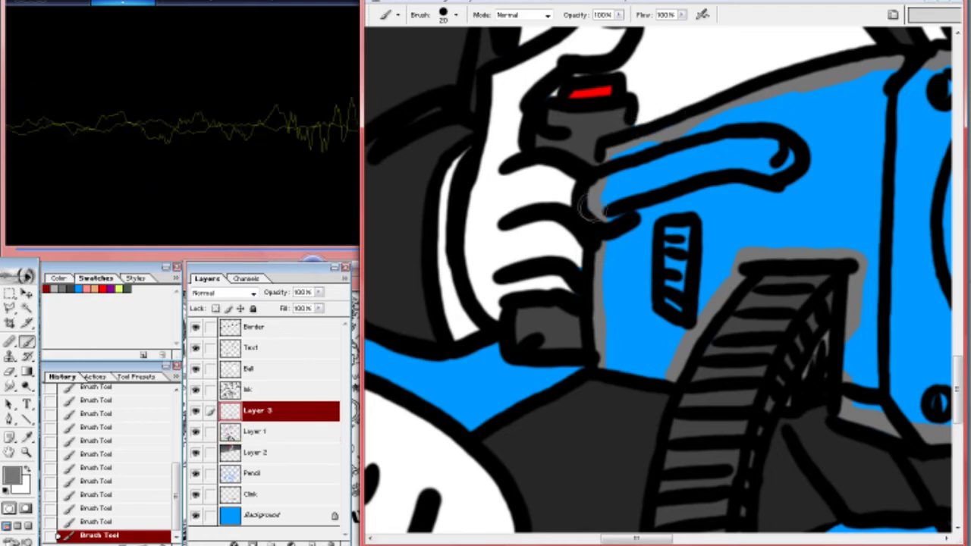
# Select the gun's unpainted interior with the Magic Wand, expand the selection, fill it medium gray and deselect
pyautogui.press('w')
pyautogui.click(751, 216)
pyautogui.hotkey('alt', 's')
pyautogui.press('m')
pyautogui.press('e')
pyautogui.press('Return')
pyautogui.hotkey('alt', 'BackSpace')
pyautogui.hotkey('ctrl', 'd')
# Load the gun's painted shape as a selection and shade it with light gray and dark gray gradients at 60% opacity
pyautogui.press('z')
pyautogui.hotkey('ctrl', '-')
pyautogui.hotkey('ctrl', '-')
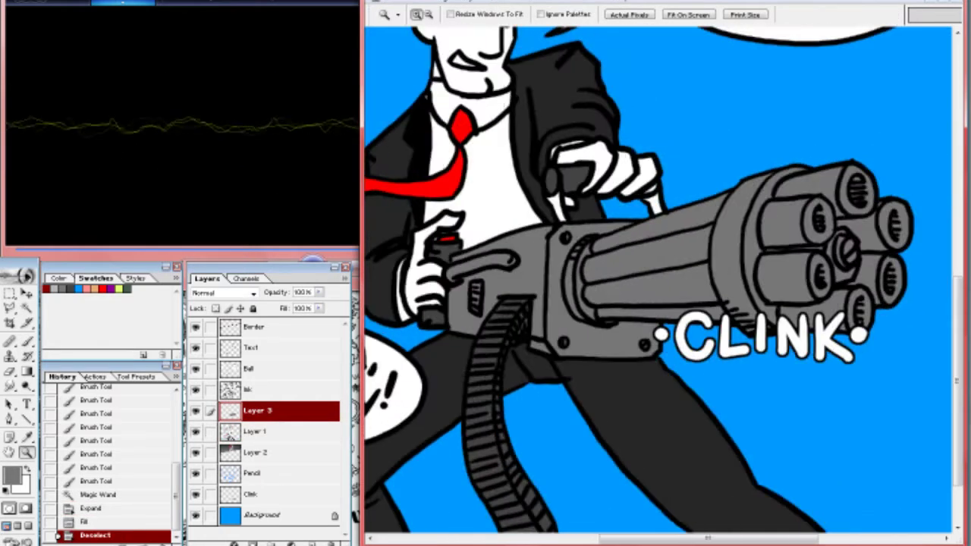
pyautogui.press('g')
pyautogui.moveTo(606, 349); pyautogui.dragTo(618, 205)
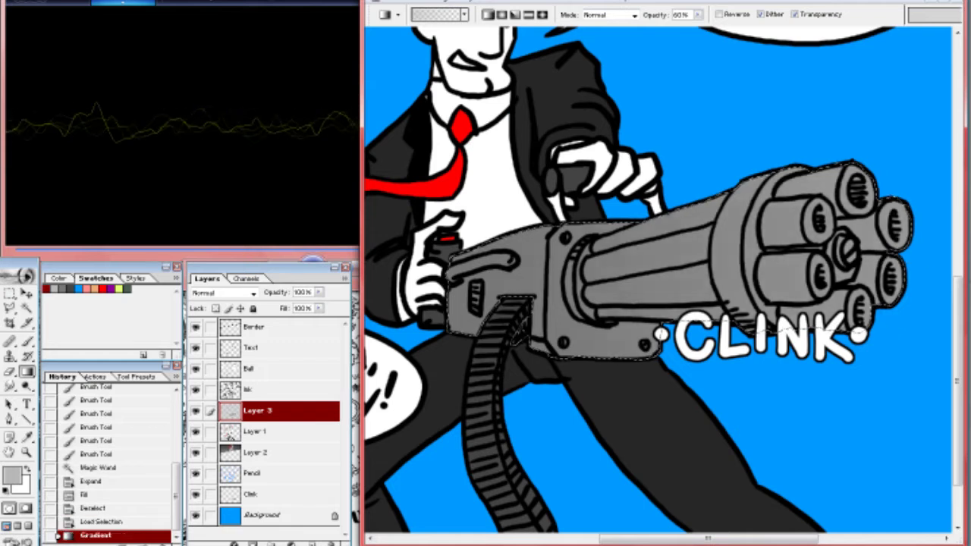
pyautogui.moveTo(607, 349); pyautogui.dragTo(618, 205)
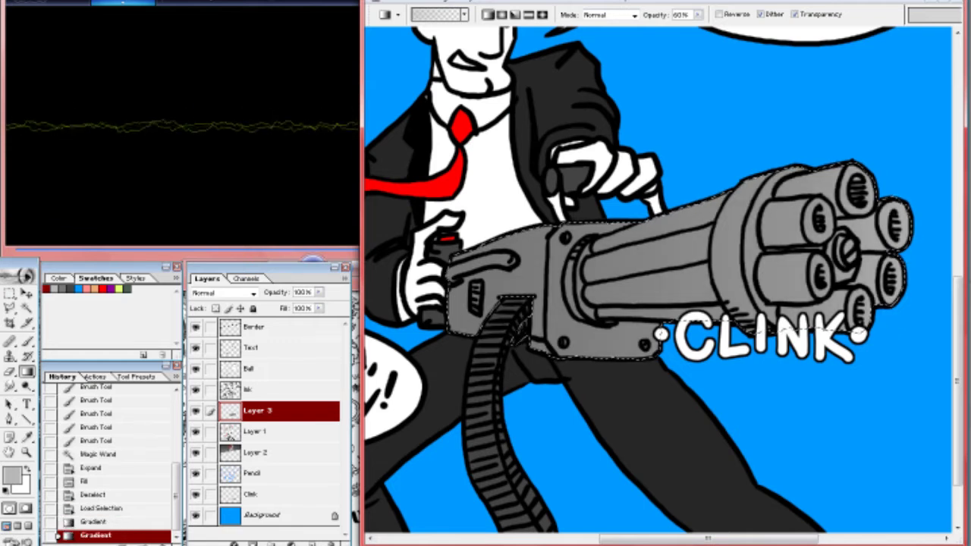
pyautogui.moveTo(606, 349); pyautogui.dragTo(618, 205)
pyautogui.hotkey('ctrl', 'alt', 'z')
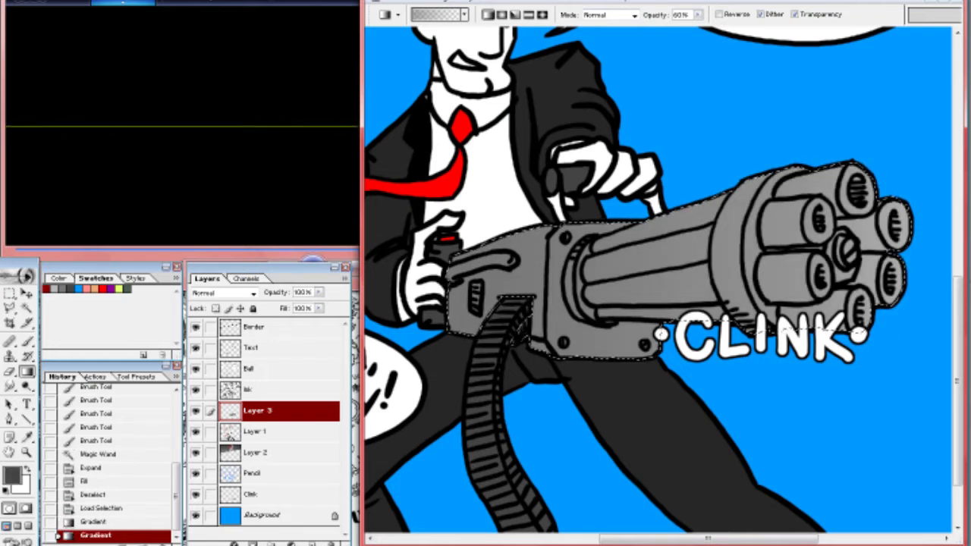
pyautogui.moveTo(606, 349); pyautogui.dragTo(618, 204)
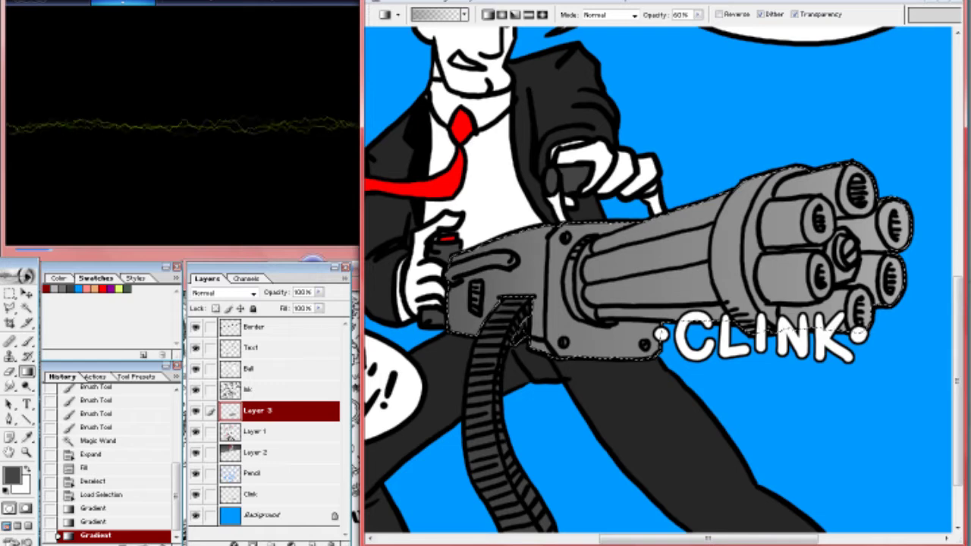
# Subtract the barrel section from the selection with the Polygonal Lasso, apply another dark gray gradient to the gun and deselect
pyautogui.press('l')
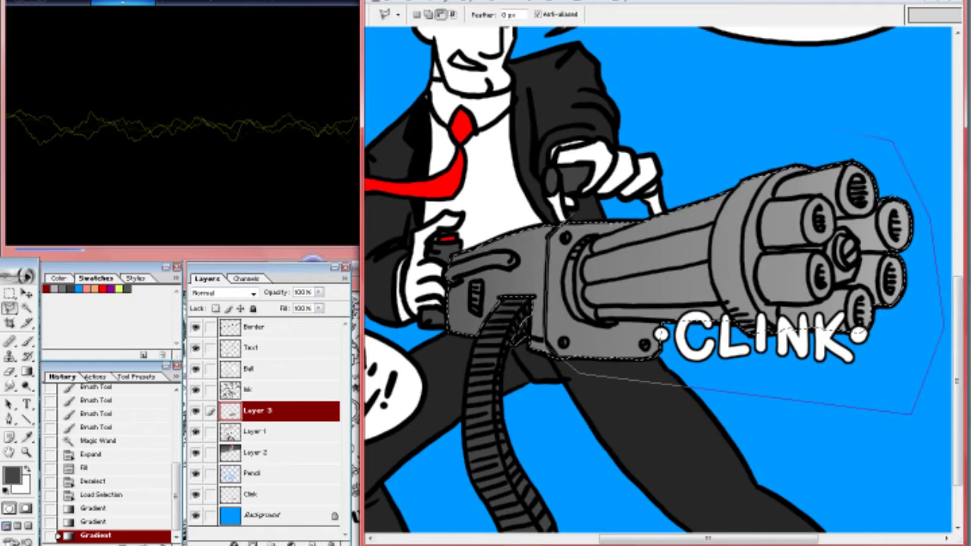
pyautogui.press('Return')
pyautogui.press('g')
pyautogui.moveTo(872, 349); pyautogui.dragTo(834, 197)
pyautogui.hotkey('ctrl', 'd')
pyautogui.press('m')
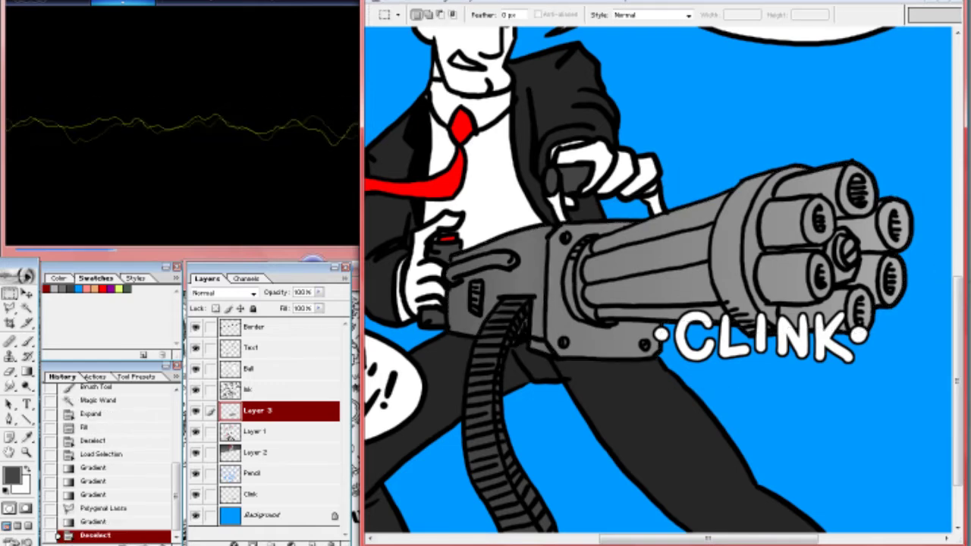
# Merge the gun layer down into Layer 1
pyautogui.scroll(-2, 657, 284)
pyautogui.hscroll(-2, 657, 285)
pyautogui.hotkey('ctrl', 'e')
pyautogui.press('z')
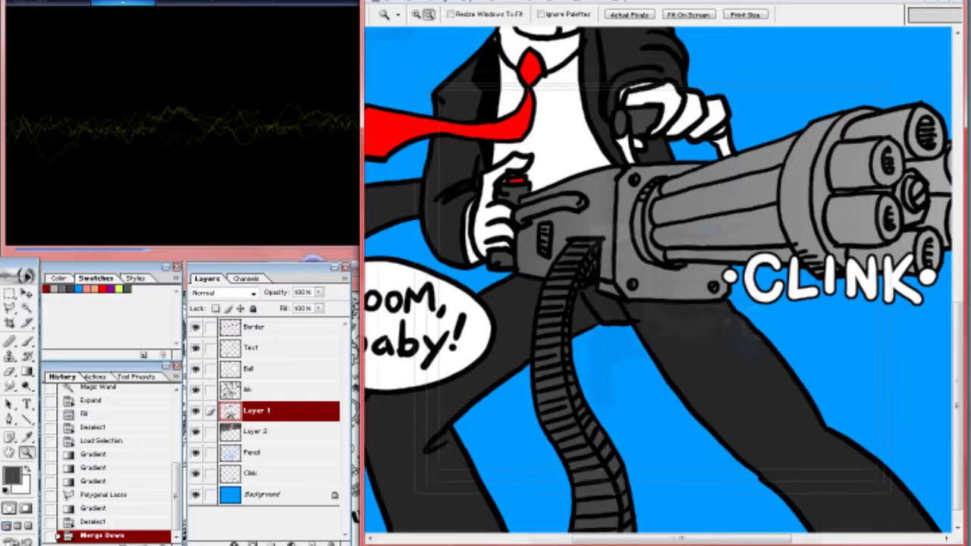
# Add a new layer above Layer 2, outline the large lower panel with the Polygonal Lasso and fill it dark gray
pyautogui.hotkey('ctrl', '0')
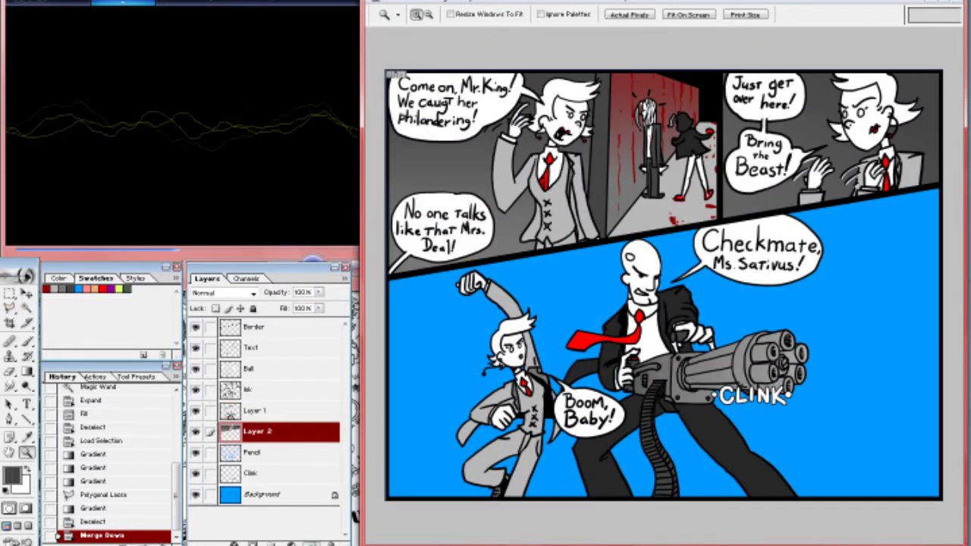
pyautogui.click(311, 543)
pyautogui.press('l')
pyautogui.click(387, 277)
pyautogui.click(942, 185)
pyautogui.click(949, 508)
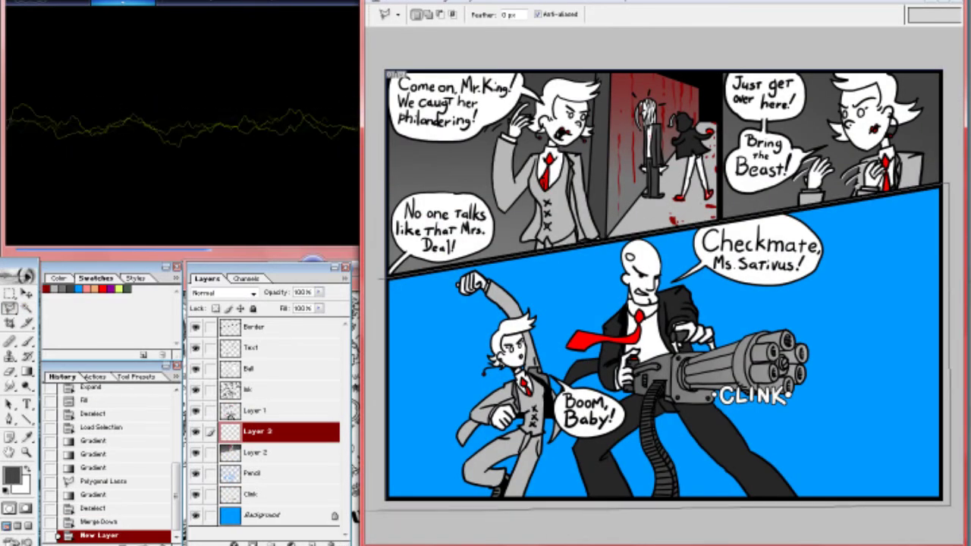
pyautogui.click(371, 508)
pyautogui.click(387, 277)
pyautogui.hotkey('alt', 'BackSpace')
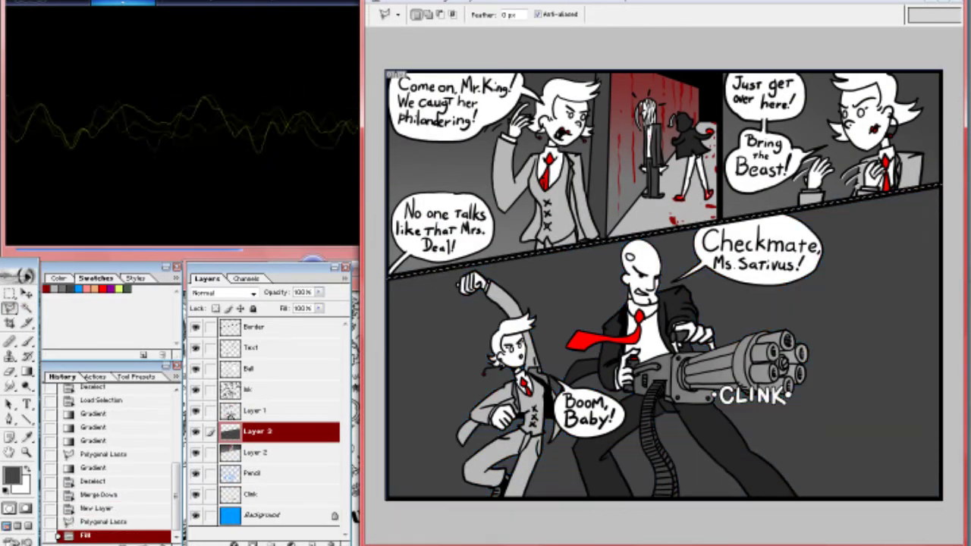
# Apply a medium gray vertical gradient to the lower panel's background so it lightens toward the bottom
pyautogui.press('g')
pyautogui.moveTo(642, 241); pyautogui.dragTo(641, 501)
pyautogui.press('l')
# On a new layer, outline a jagged starburst spreading from the lower panel's bottom-left corner with the Polygonal Lasso and fill it white
pyautogui.hotkey('ctrl', 'shift', 'alt', 'n')
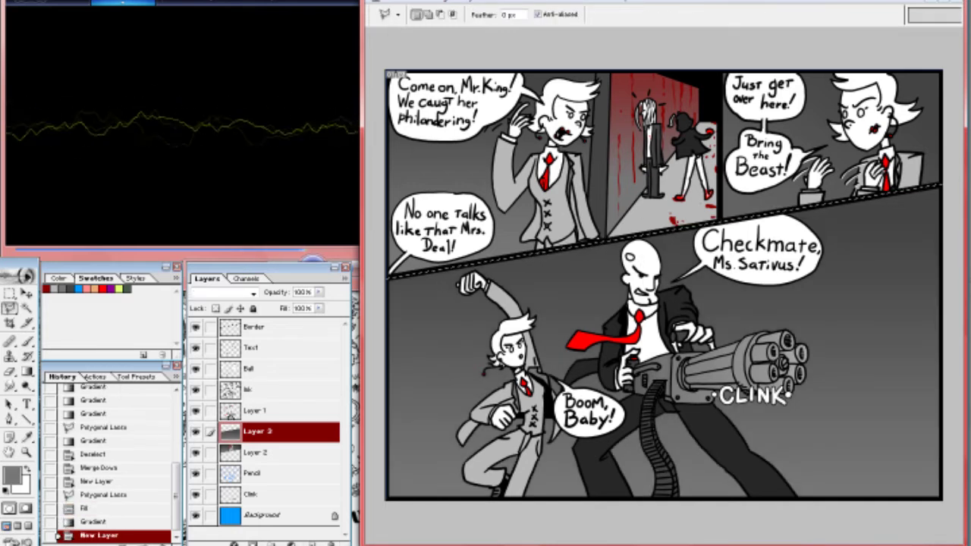
pyautogui.click(382, 451)
pyautogui.click(406, 303)
pyautogui.click(409, 388)
pyautogui.click(492, 276)
pyautogui.click(476, 363)
pyautogui.click(626, 248)
pyautogui.click(578, 323)
pyautogui.click(847, 218)
pyautogui.click(743, 311)
pyautogui.click(920, 307)
pyautogui.click(838, 427)
pyautogui.click(653, 429)
pyautogui.click(716, 478)
pyautogui.click(493, 489)
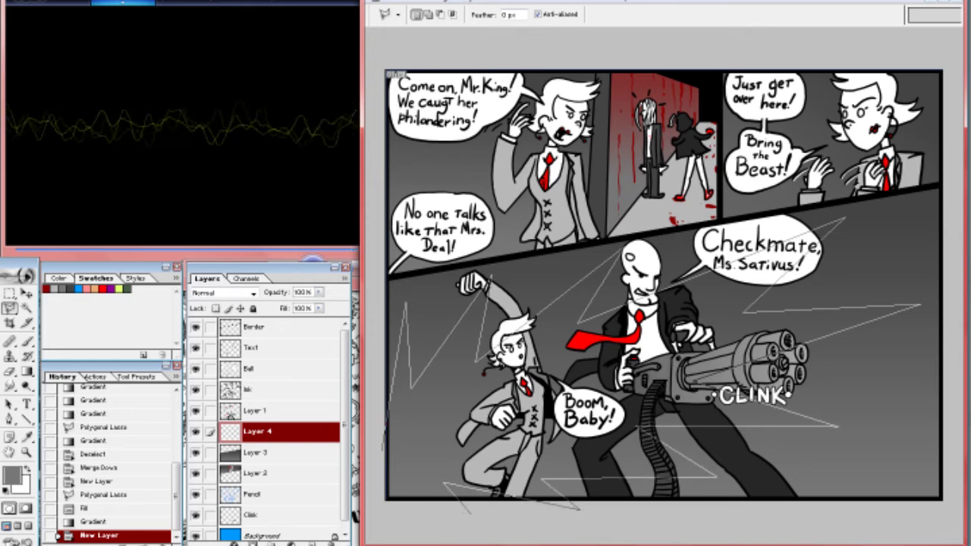
pyautogui.doubleClick(391, 502)
pyautogui.press('d')
pyautogui.press('x')
pyautogui.hotkey('alt', 'BackSpace')
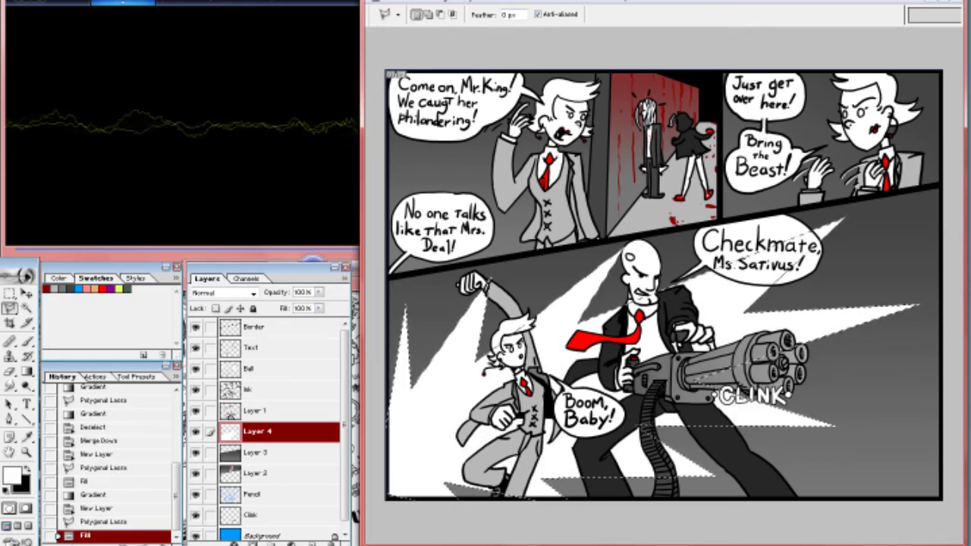
# Expand the starburst selection and fill it with white on another new layer
pyautogui.hotkey('alt', 's')
pyautogui.press('m')
pyautogui.press('e')
pyautogui.press('Return')
pyautogui.hotkey('ctrl', 'shift', 'alt', 'n')
pyautogui.hotkey('alt', 'BackSpace')
# Select the whole canvas, apply a Gaussian Blur to the expanded starburst on Layer 5 and set that layer's opacity to 64%
pyautogui.hotkey('ctrl', 'a')
pyautogui.hotkey('alt', 't')
pyautogui.press('b')
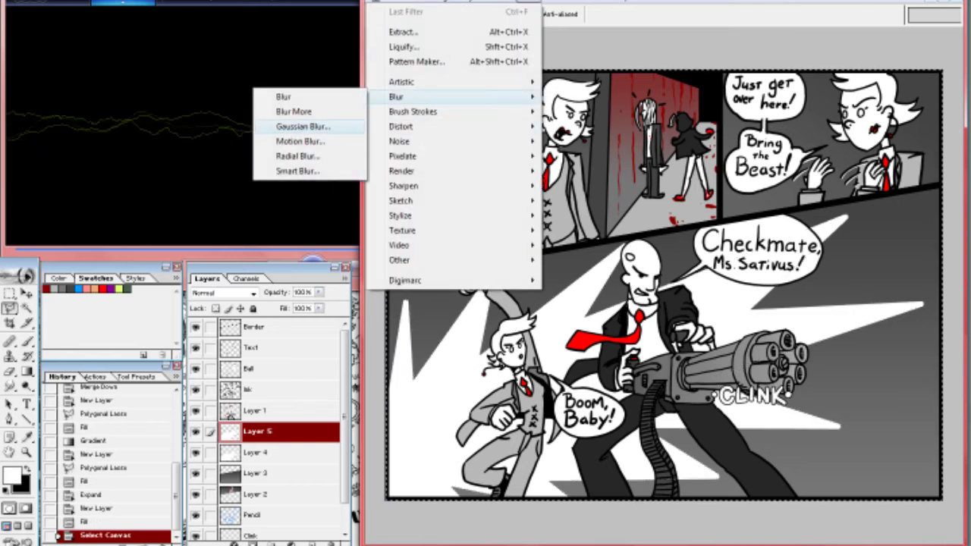
pyautogui.press('g')
pyautogui.press('Return')
pyautogui.press('5')
pyautogui.press('4')
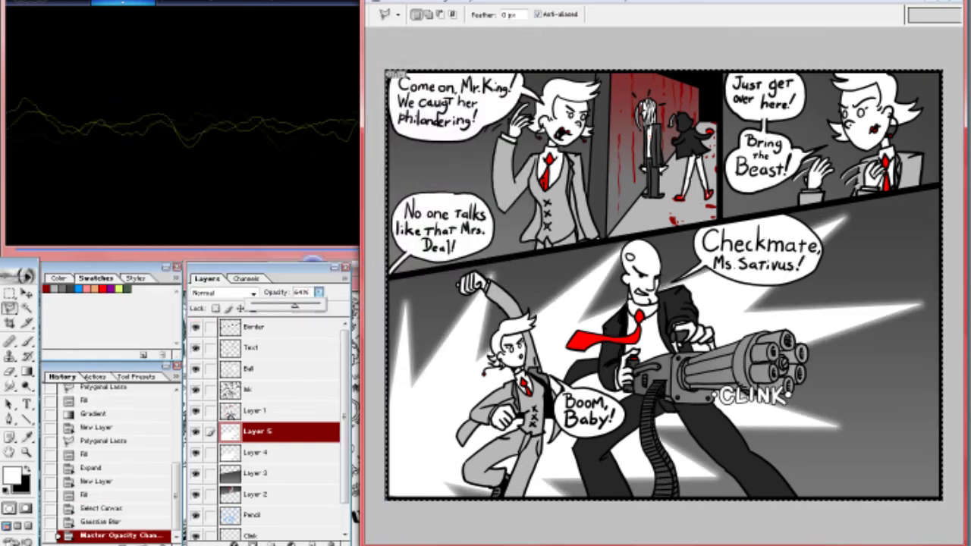
pyautogui.click(548, 128)
pyautogui.click(748, 127)
pyautogui.click(748, 226)
pyautogui.doubleClick(548, 225)
# On a new layer, lasso the lower panel, fade the selection horizontally with a Quick Mask gradient, fill it white and deselect
pyautogui.hotkey('ctrl', 'shift', 'alt', 'n')
pyautogui.click(381, 279)
pyautogui.click(949, 184)
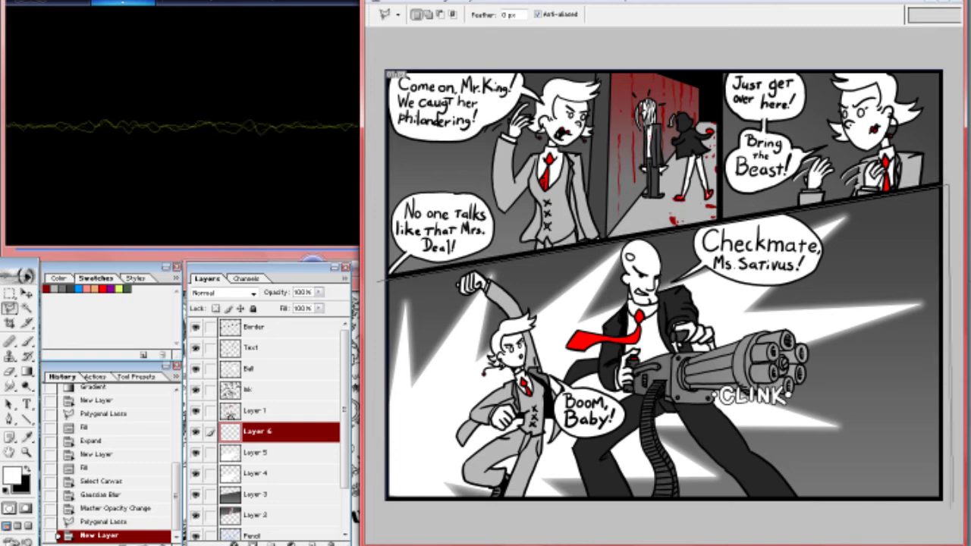
pyautogui.click(950, 531)
pyautogui.doubleClick(376, 531)
pyautogui.press('g')
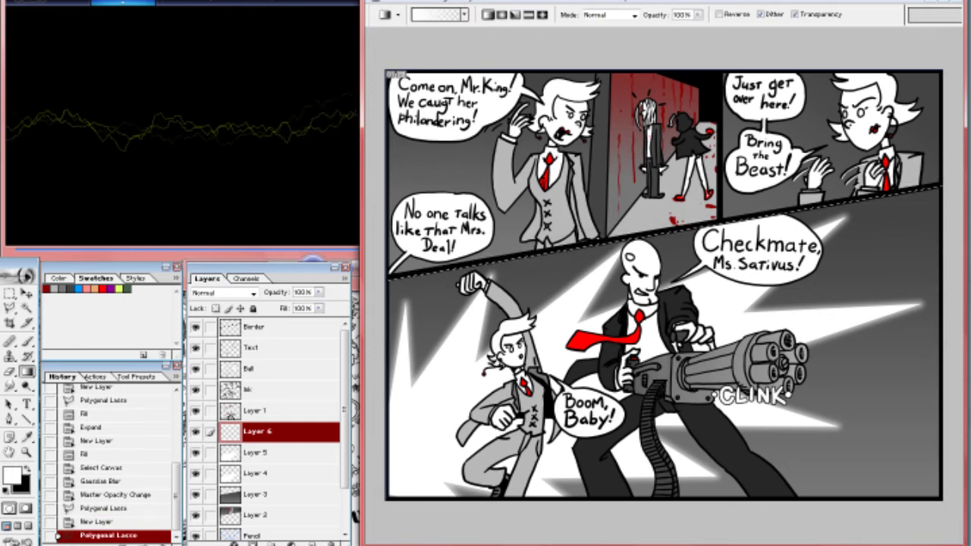
pyautogui.press('q')
pyautogui.moveTo(910, 379); pyautogui.dragTo(455, 380)
pyautogui.press('q')
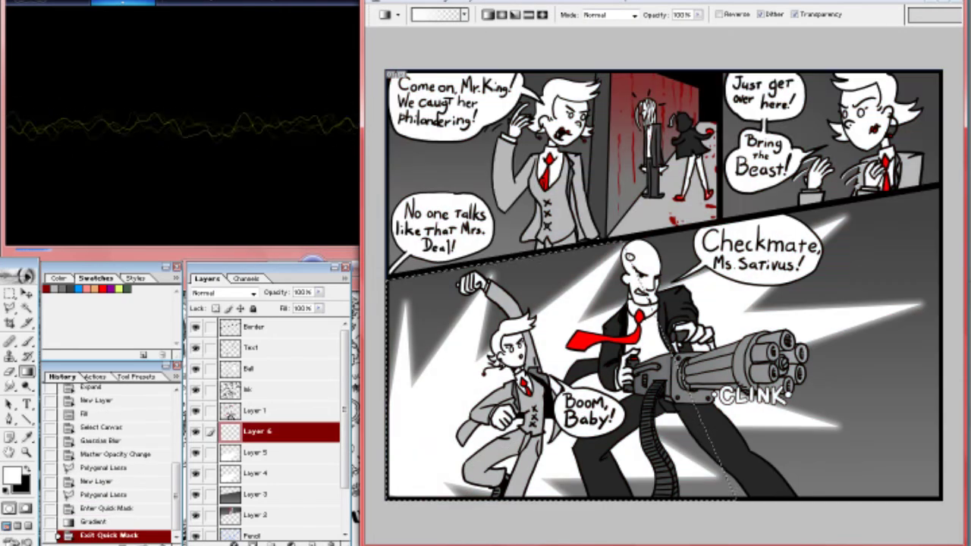
pyautogui.press('x')
pyautogui.hotkey('alt', 'BackSpace')
pyautogui.hotkey('ctrl', 'd')
pyautogui.press('m')
# Outline zigzag ray shapes across the lower panel with the Polygonal Lasso, delete the white inside them from Layer 6 and deselect
pyautogui.press('l')
pyautogui.click(378, 334)
pyautogui.click(599, 235)
pyautogui.click(379, 424)
pyautogui.click(940, 186)
pyautogui.click(943, 363)
pyautogui.click(944, 485)
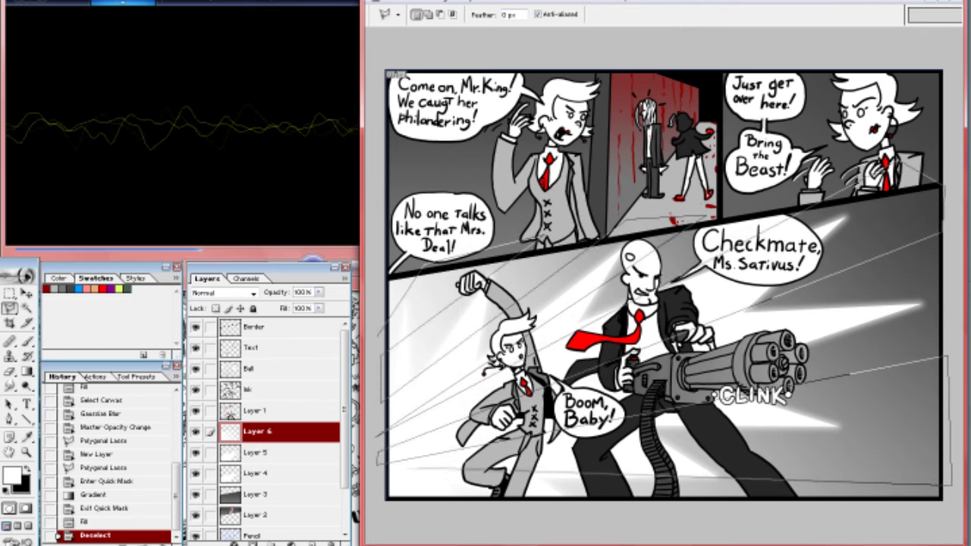
pyautogui.doubleClick(388, 477)
pyautogui.press('Delete')
pyautogui.press('m')
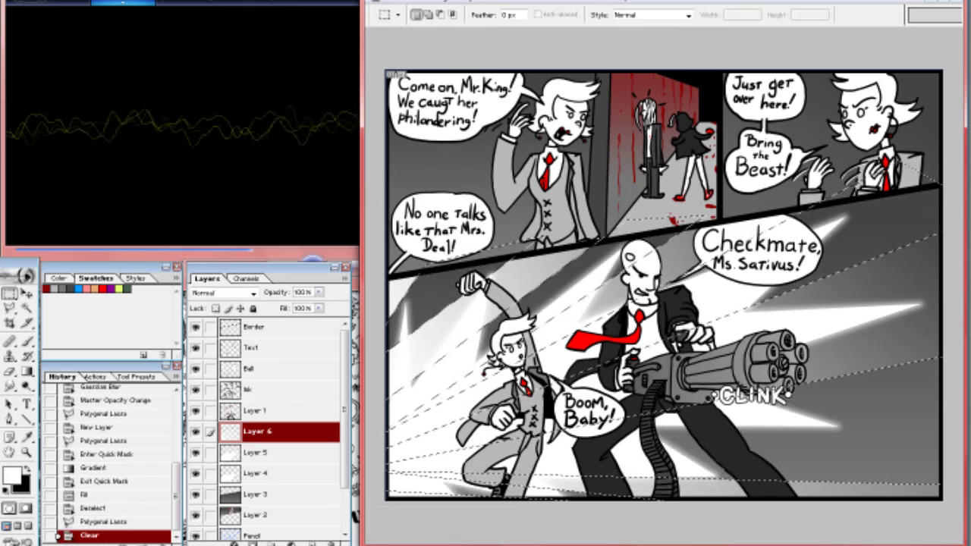
pyautogui.hotkey('ctrl', 'd')
# Lower the opacity of the light-ray layer, Layer 6, to 25%
pyautogui.click(319, 292)
pyautogui.moveTo(324, 305); pyautogui.dragTo(281, 304)
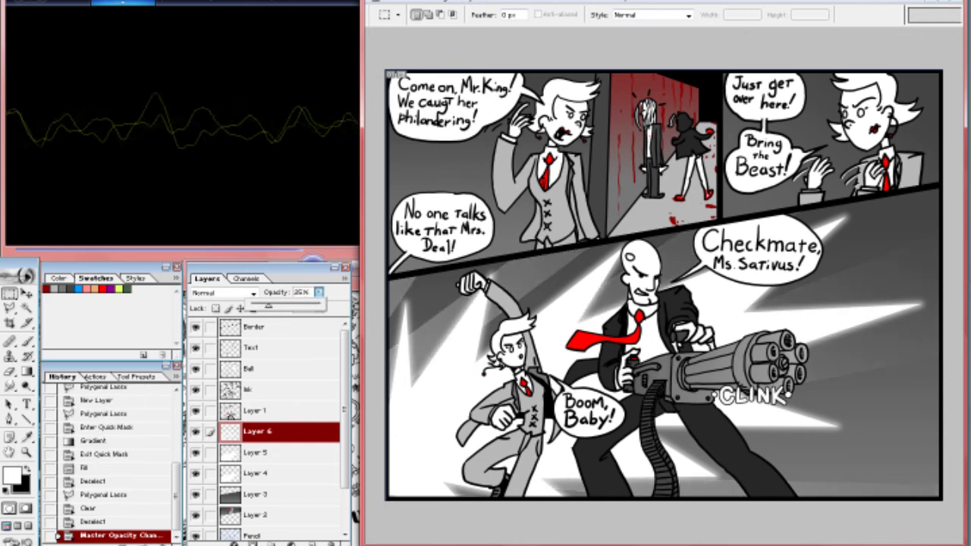
pyautogui.press('Return')
# Lower the opacity of the sharp starburst layer, Layer 4, to 42%
pyautogui.hotkey('alt', '[')
pyautogui.hotkey('alt', '[')
pyautogui.click(318, 292)
pyautogui.moveTo(289, 305); pyautogui.dragTo(280, 304)
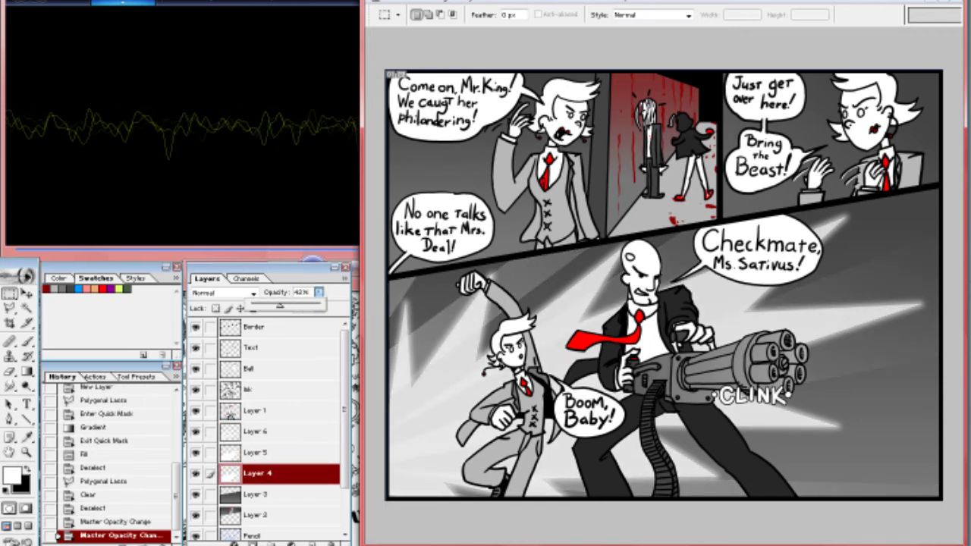
pyautogui.press('Return')
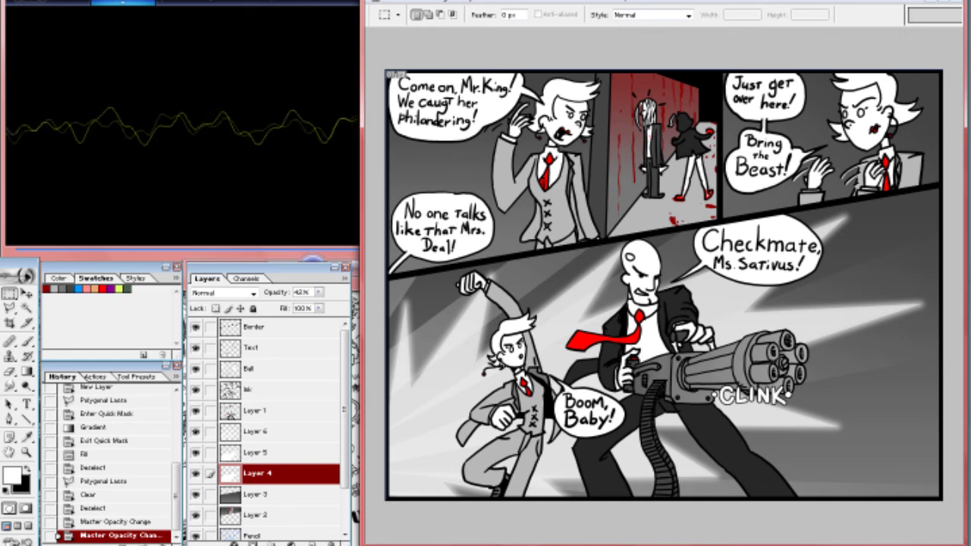